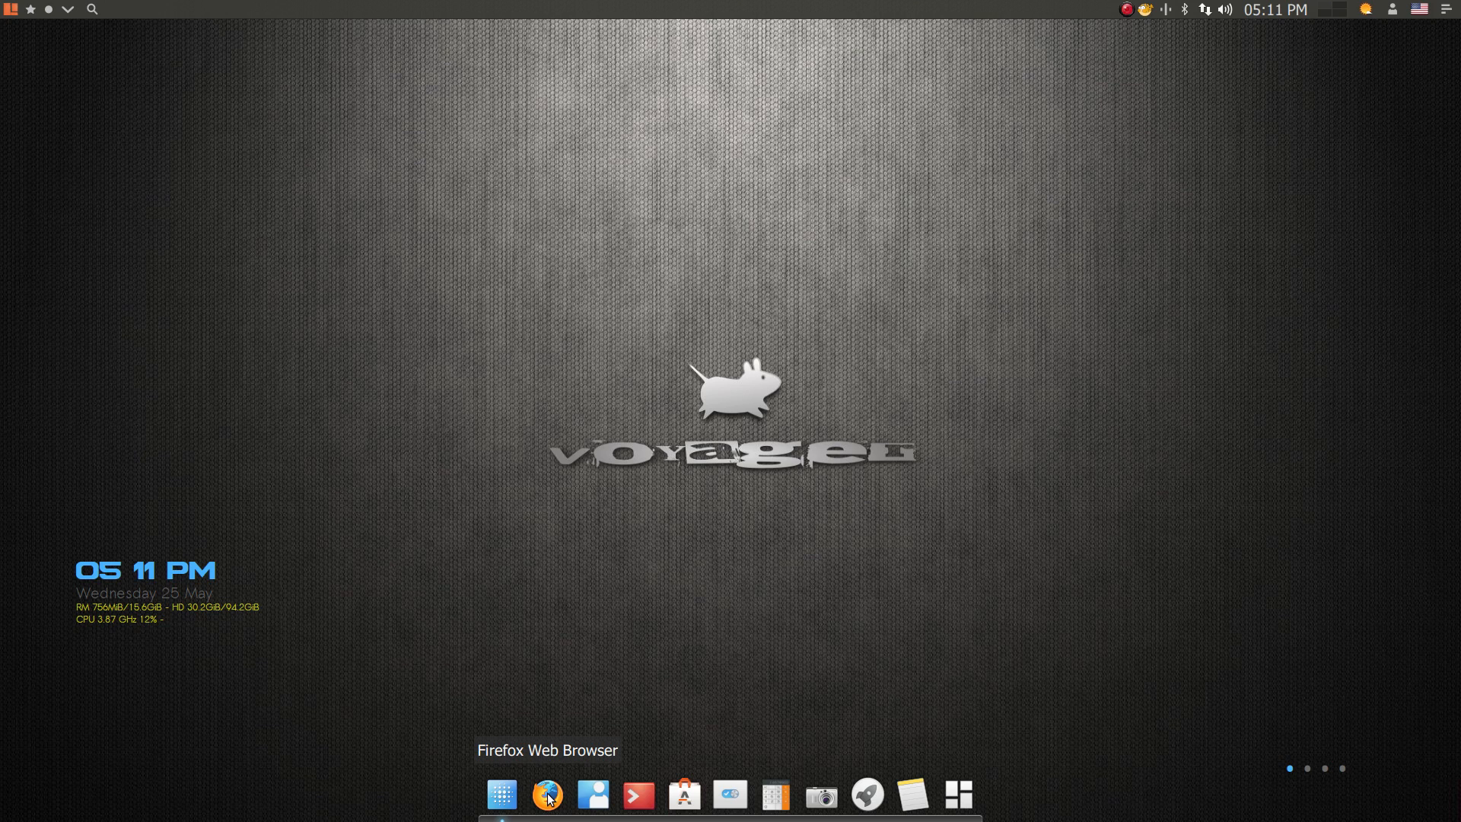
# Step: Open the web browser and load distrowatch.com in a new tab
pyautogui.click(549, 798)
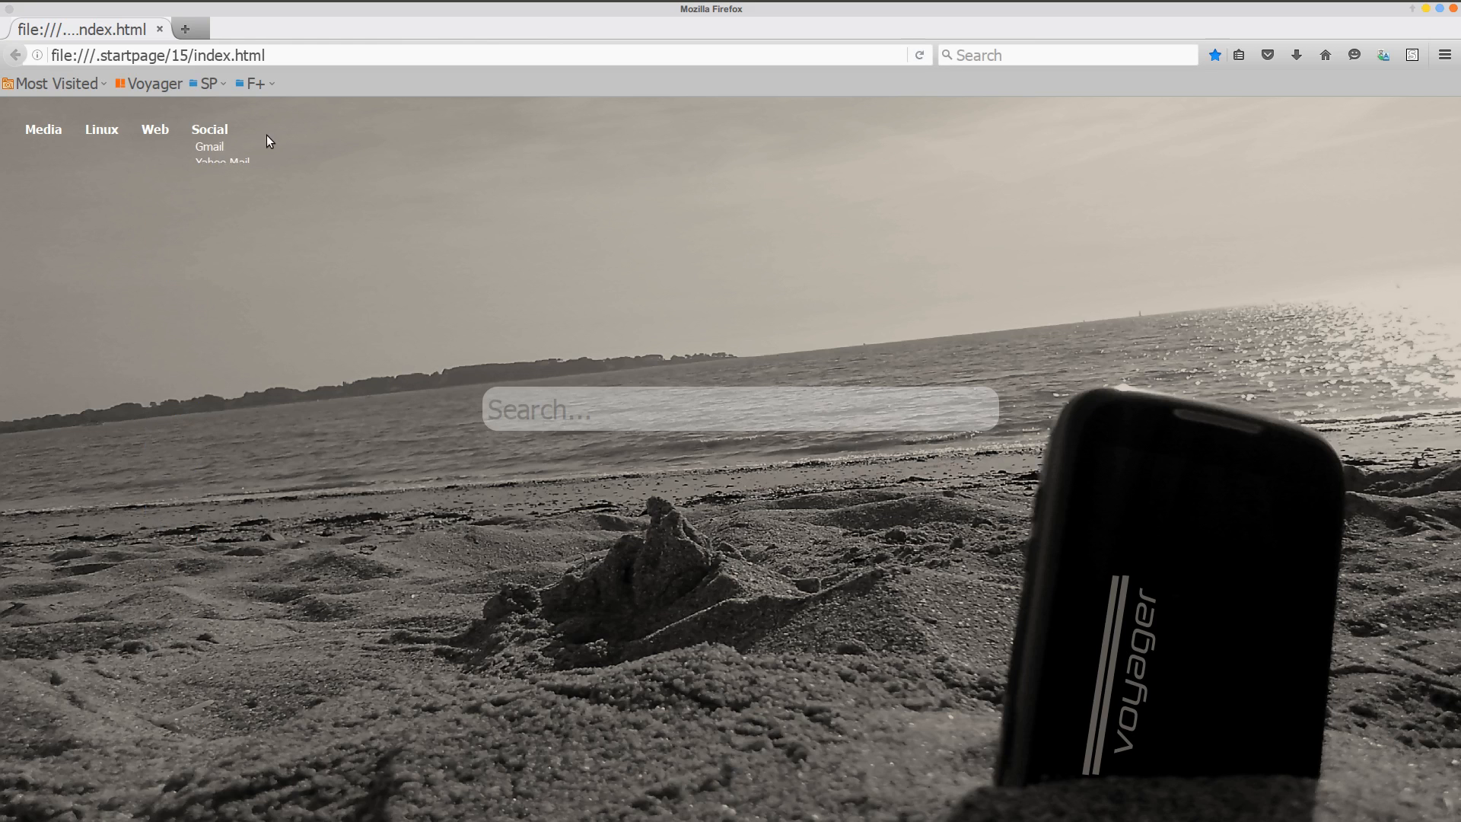
pyautogui.click(184, 29)
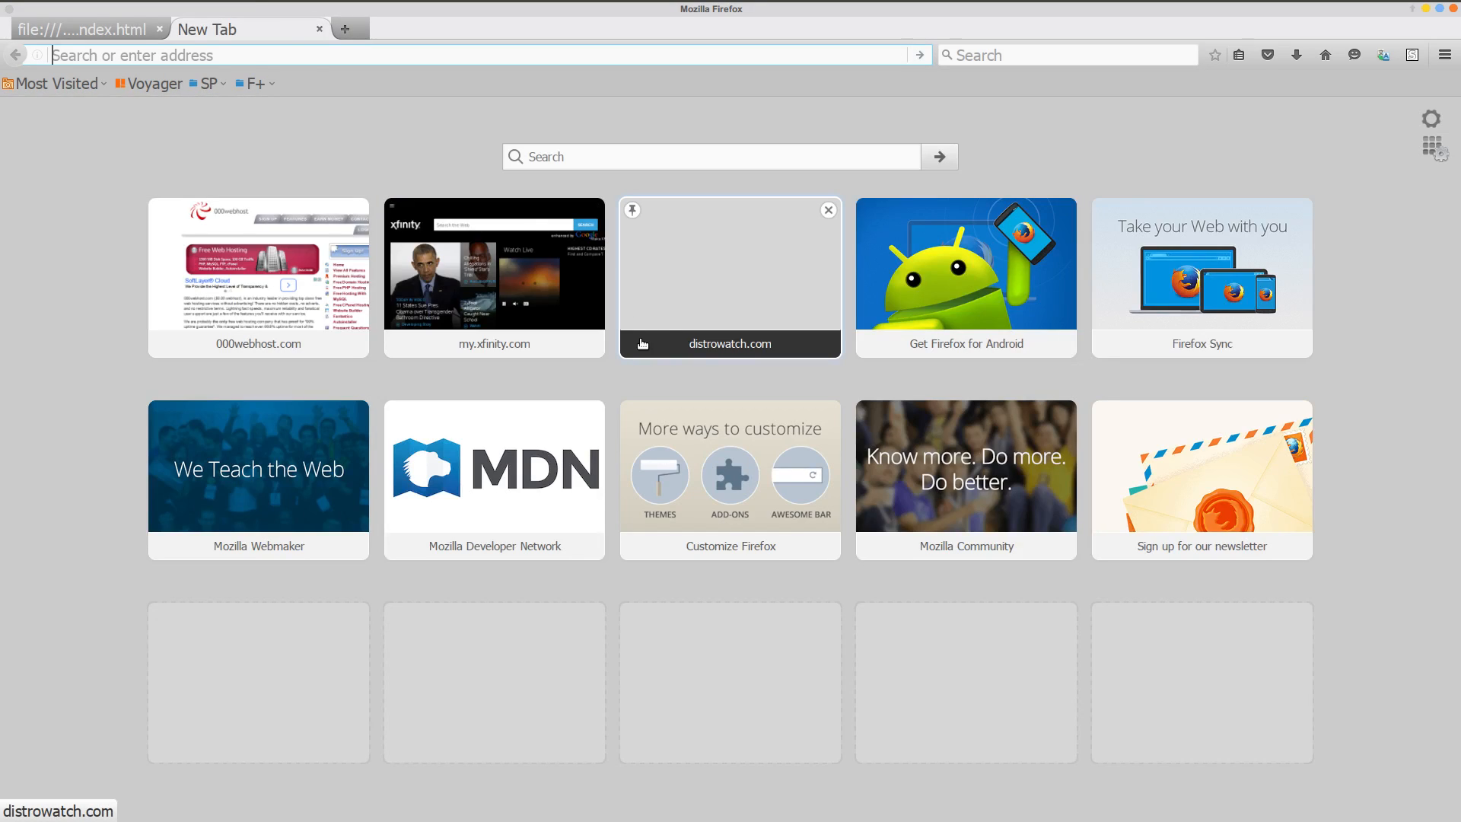
pyautogui.click(758, 276)
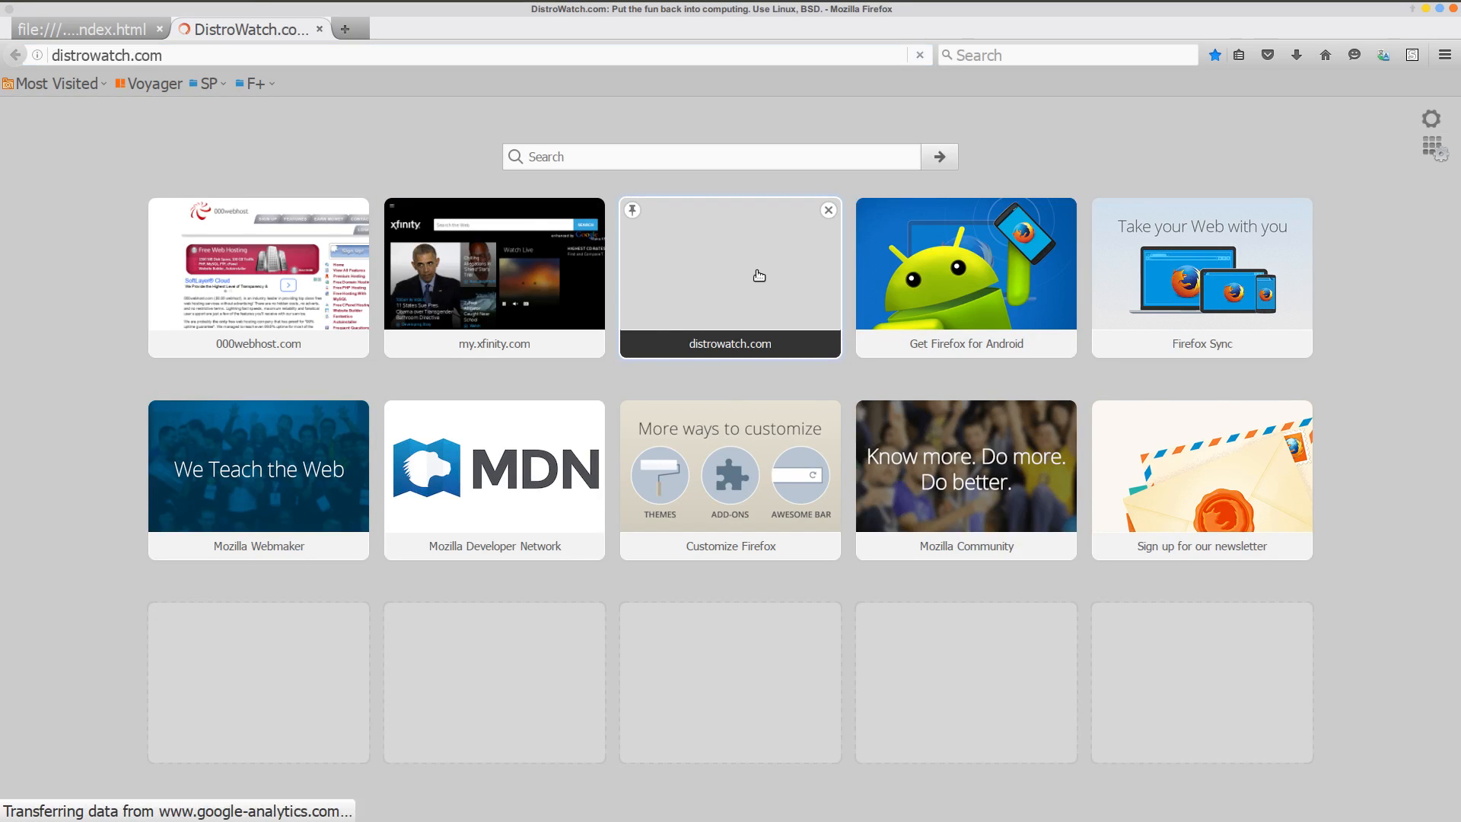
# Step: Find Manjaro in DistroWatch's page hit ranking and go from its entry to the Manjaro home page
pyautogui.scroll(-5, 1076, 477)
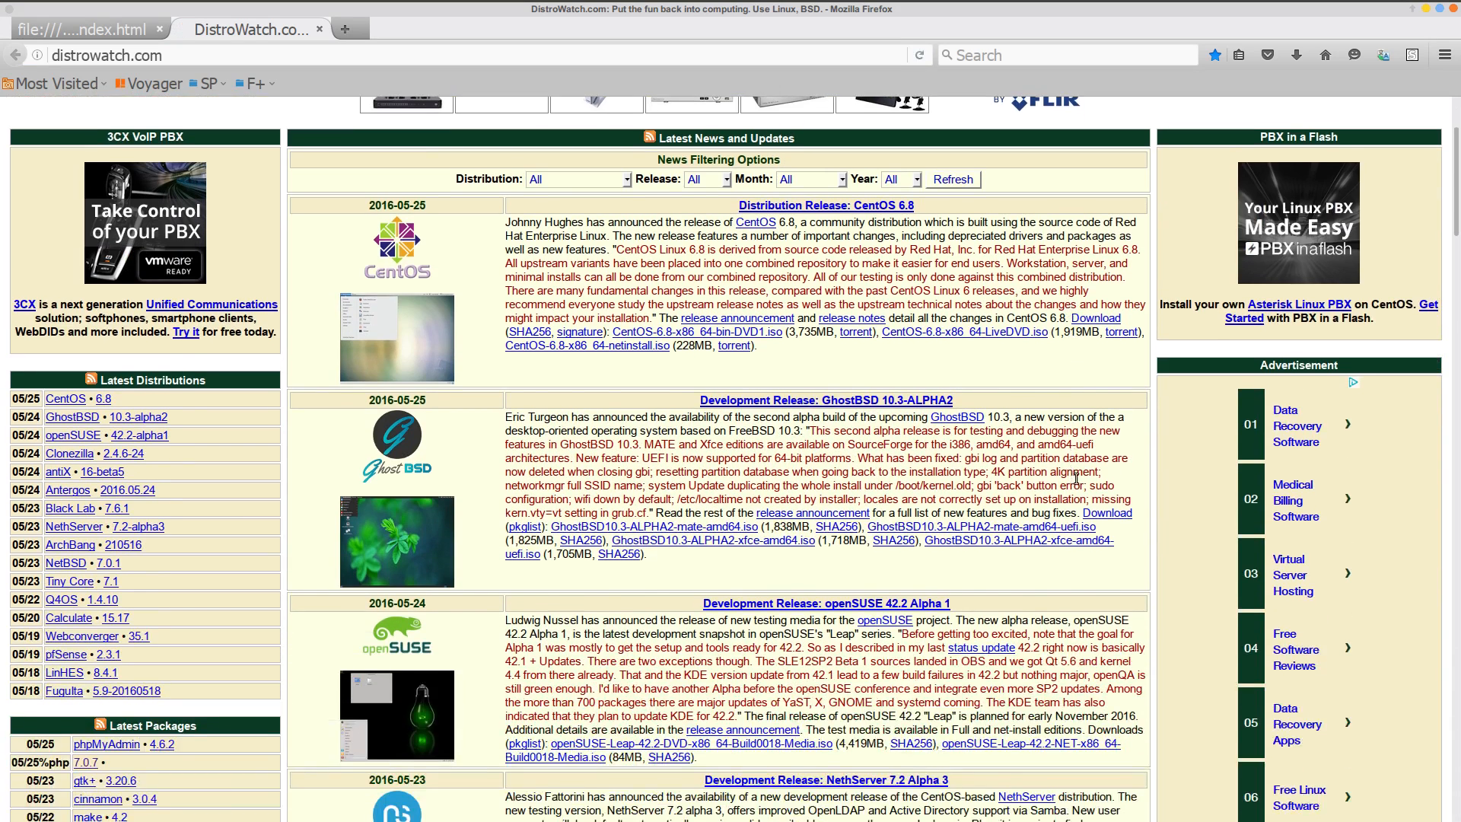
pyautogui.scroll(-10, 1076, 477)
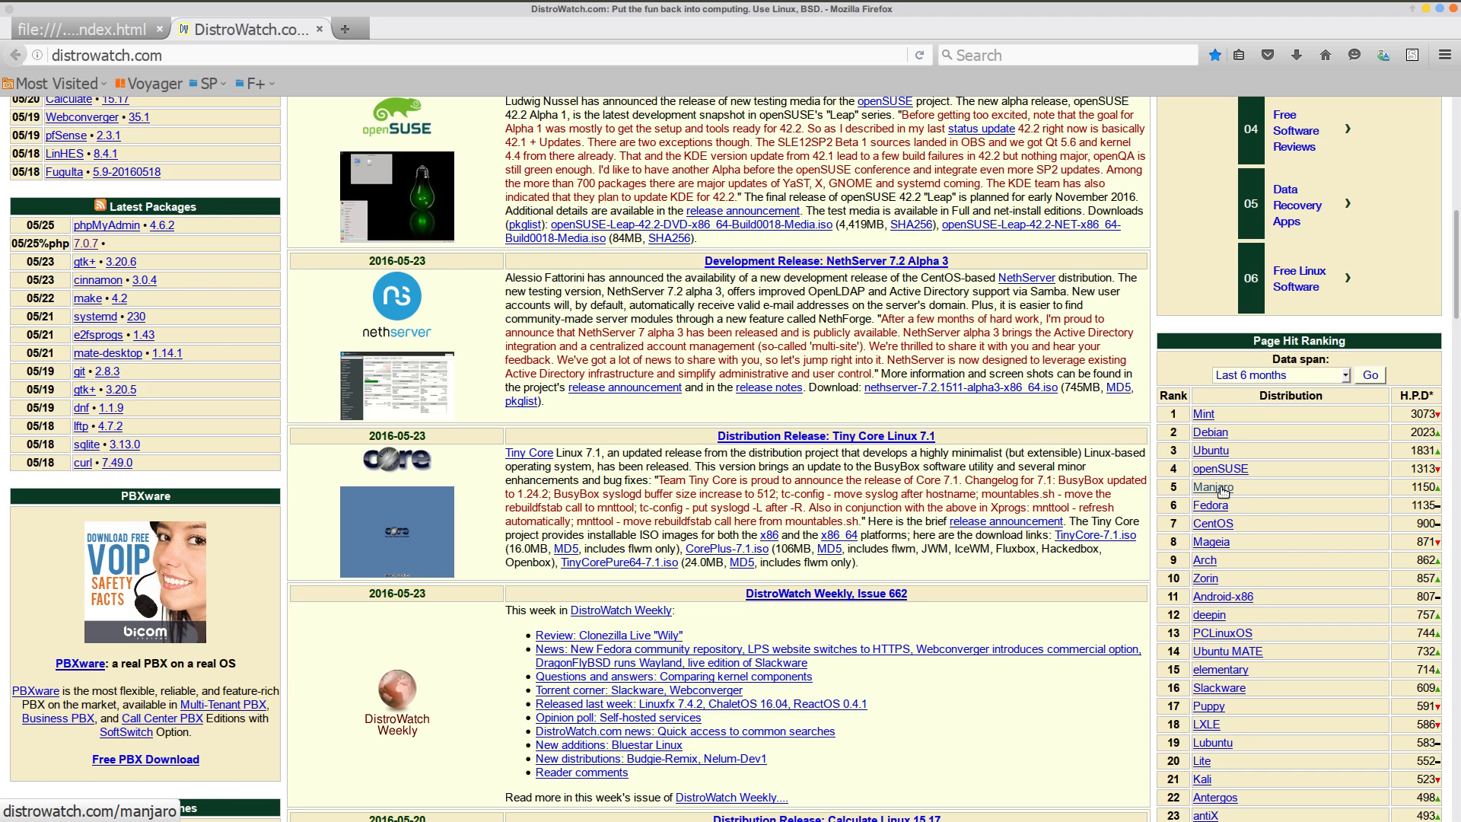
pyautogui.click(1220, 488)
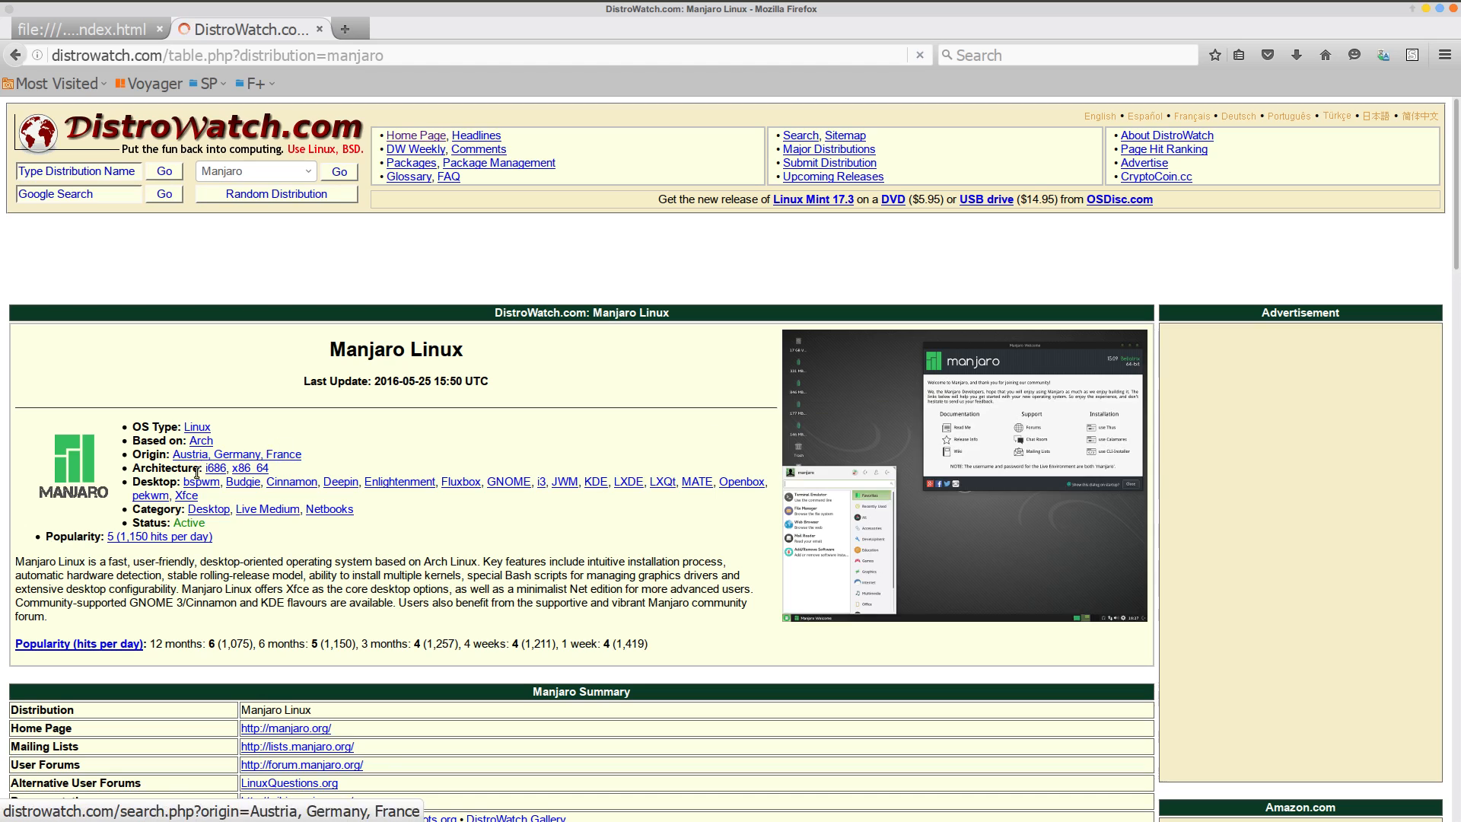
pyautogui.scroll(-5, 196, 472)
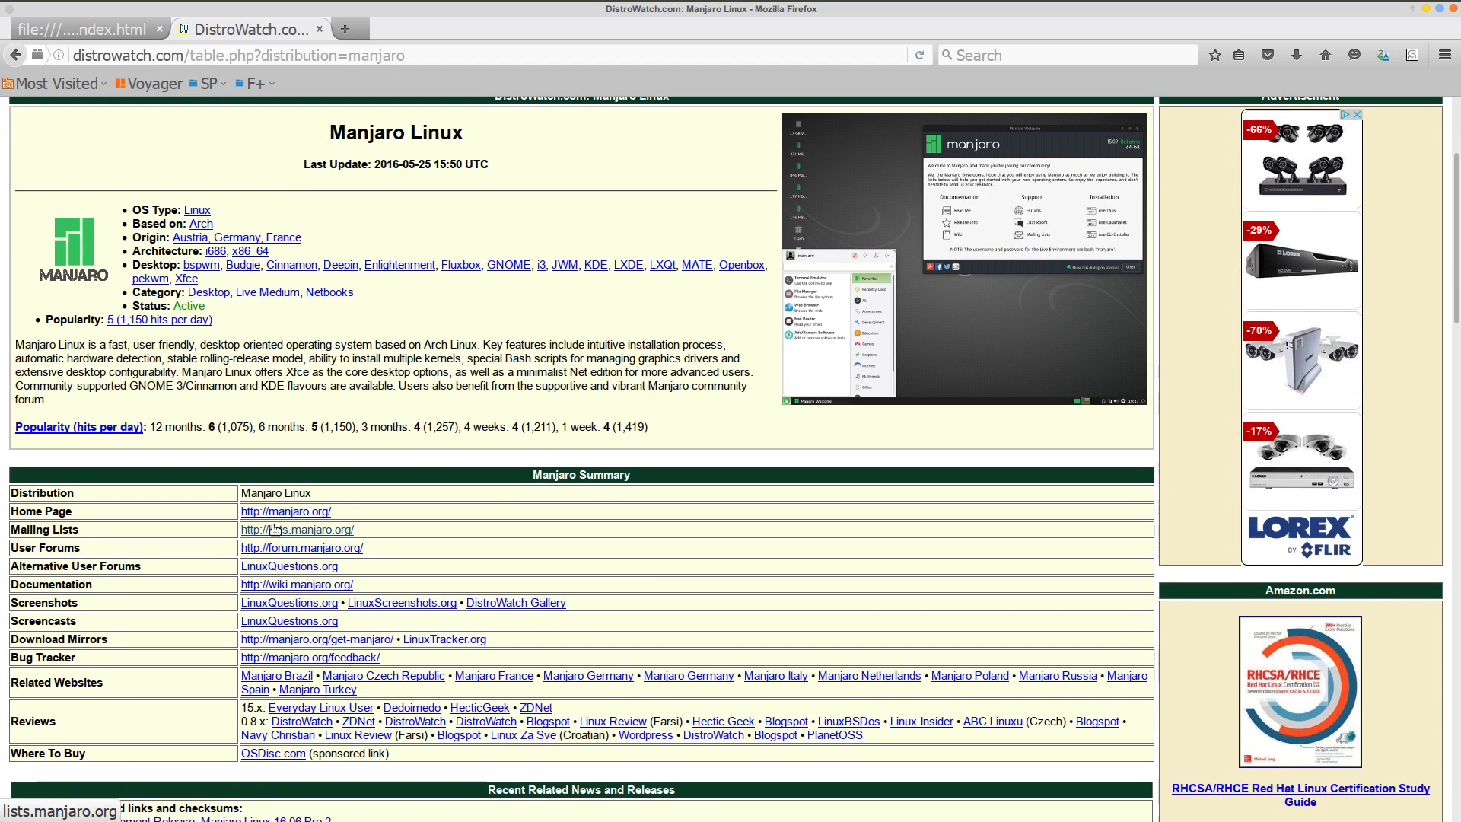
pyautogui.click(319, 518)
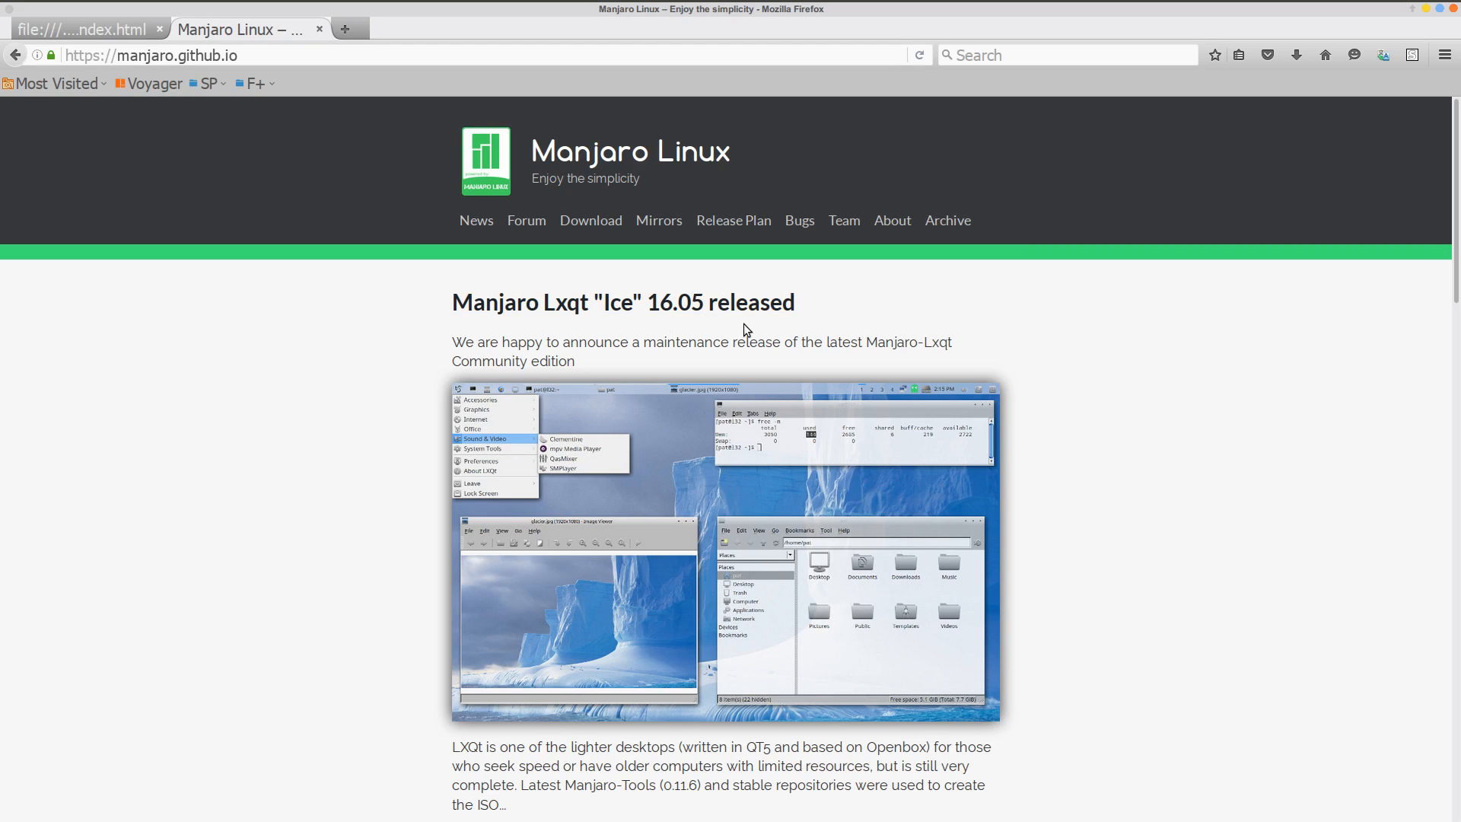
# Step: Open the Manjaro Lxqt "Ice" 16.05 release announcement and read through its main programs, notes and links
pyautogui.scroll(-5, 603, 355)
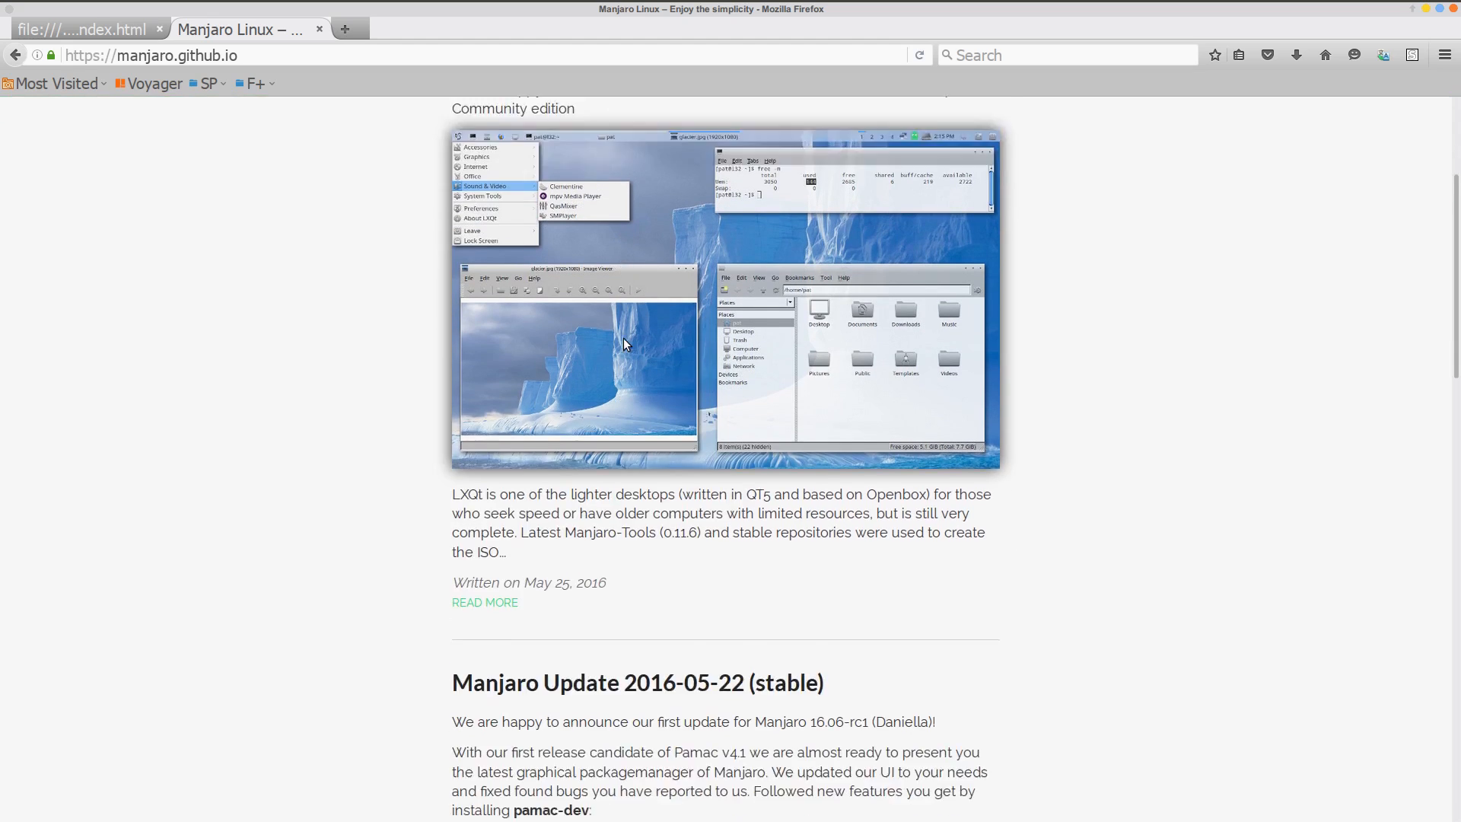
pyautogui.click(473, 508)
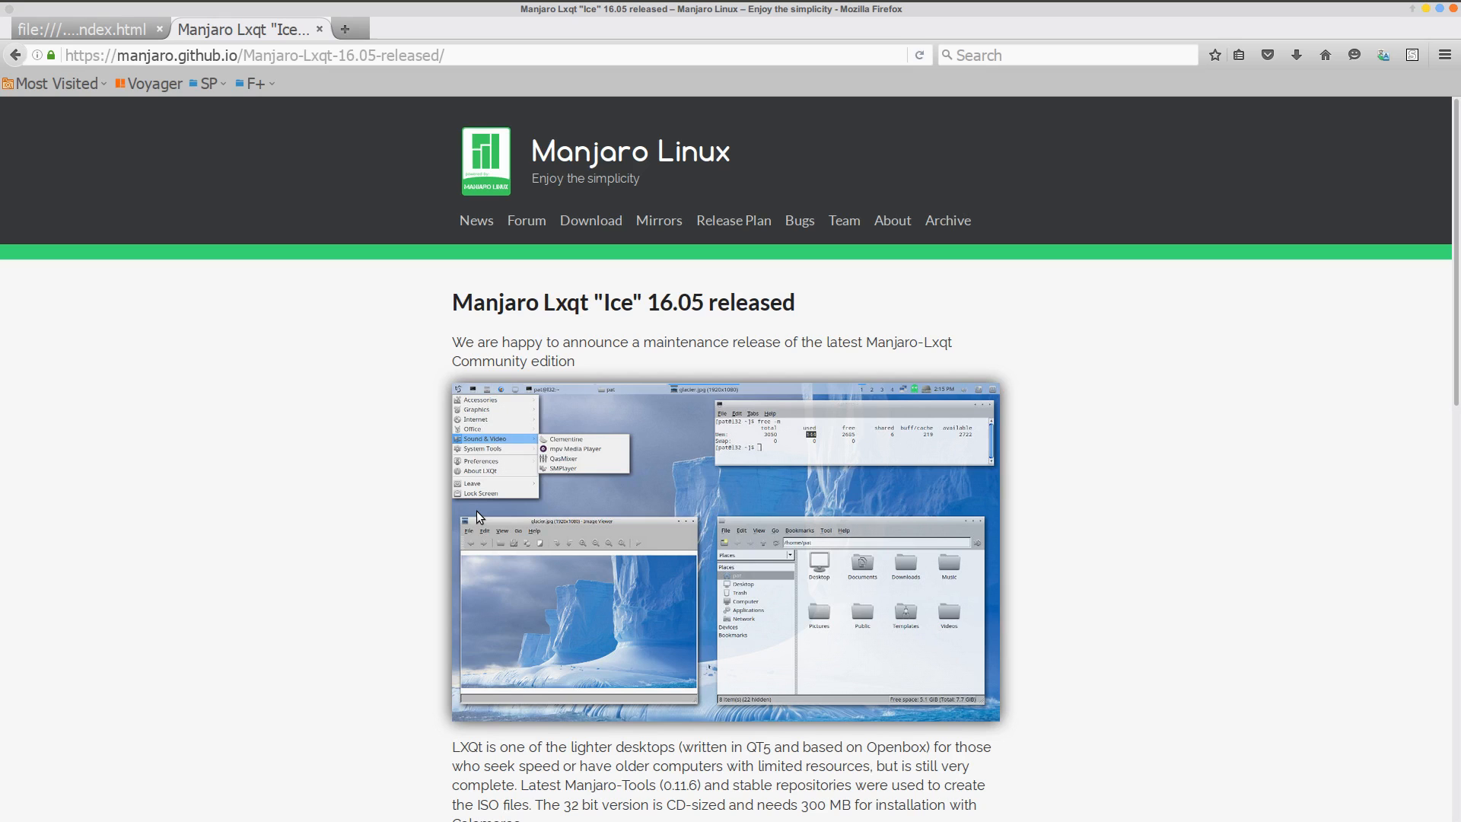
pyautogui.scroll(-7, 582, 418)
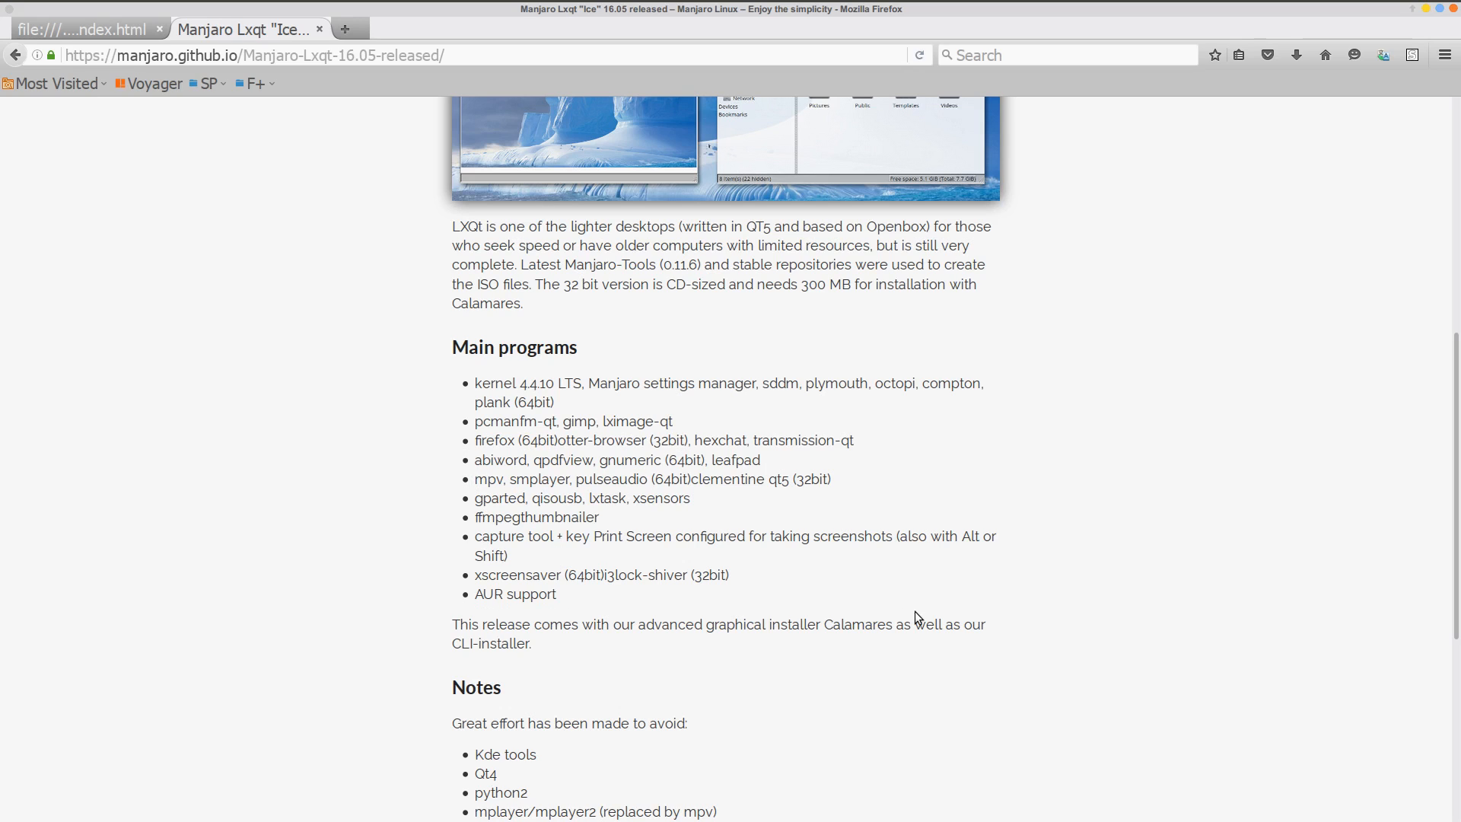
pyautogui.scroll(-5, 399, 546)
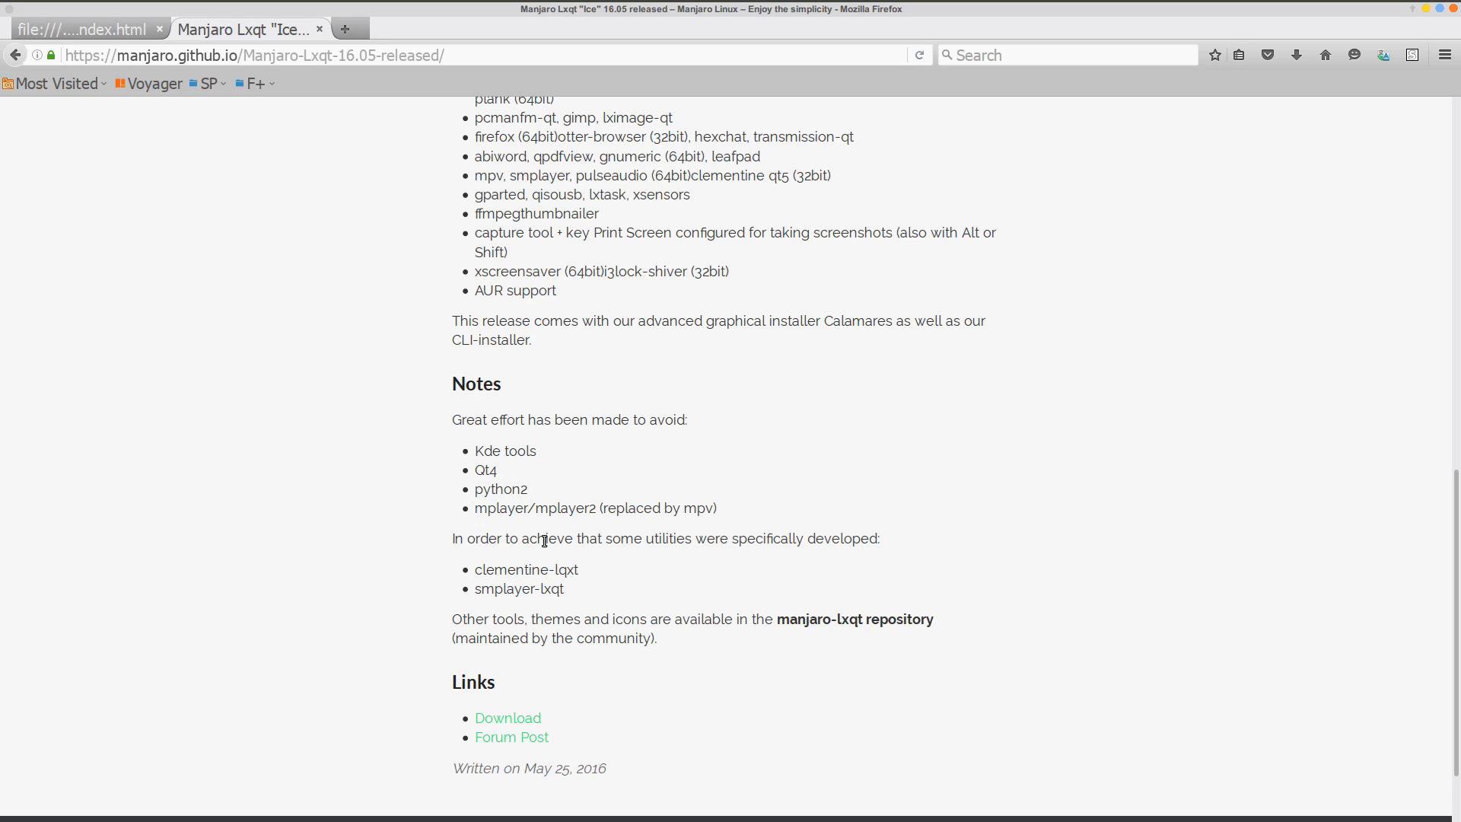
pyautogui.scroll(-3, 517, 650)
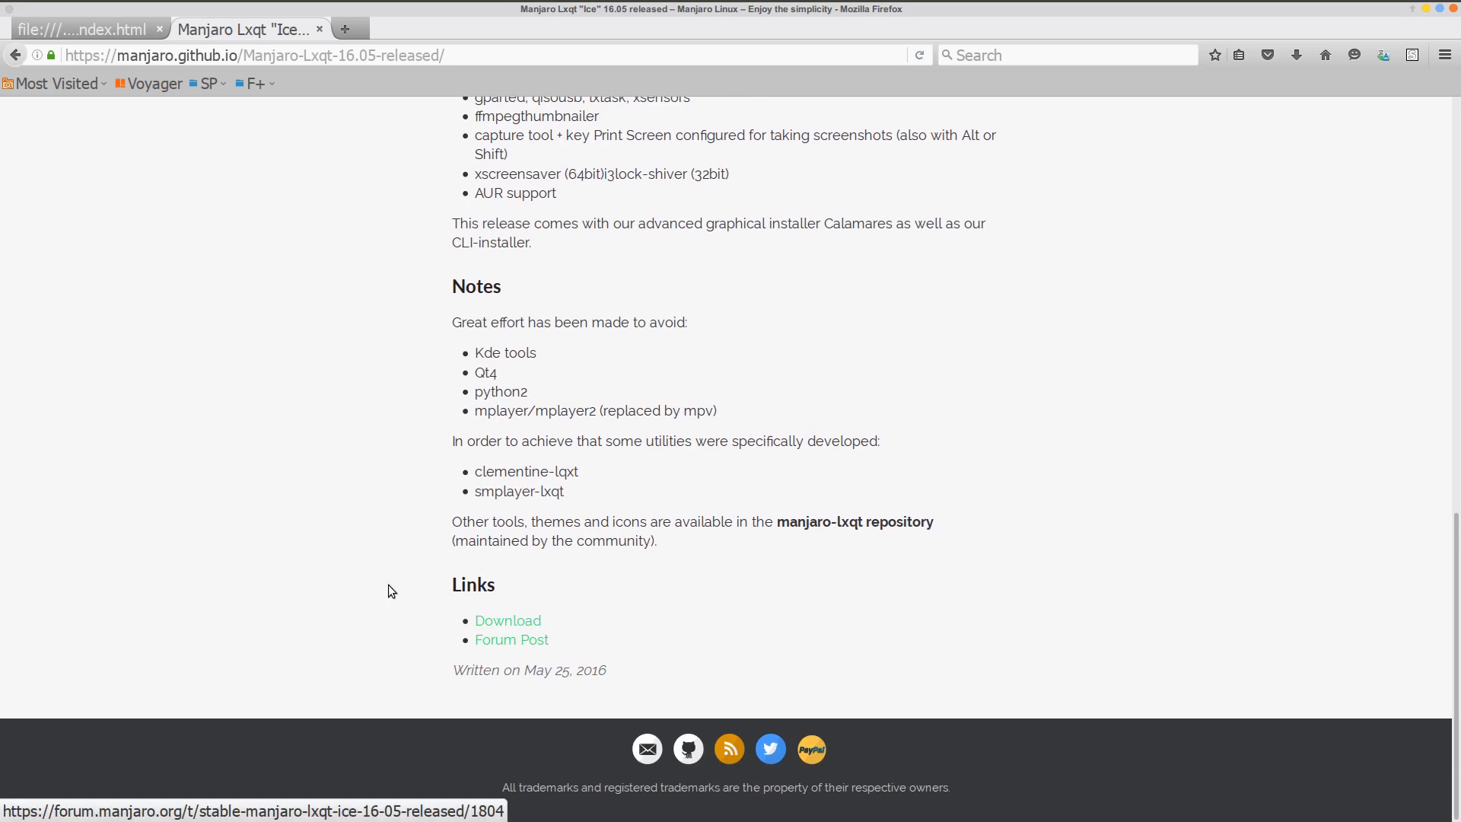
# Step: Request manjaro-lxqt-community-16.05-x86_64.iso from the release's SourceForge download page, dismiss the save prompt and close the browser
pyautogui.click(512, 626)
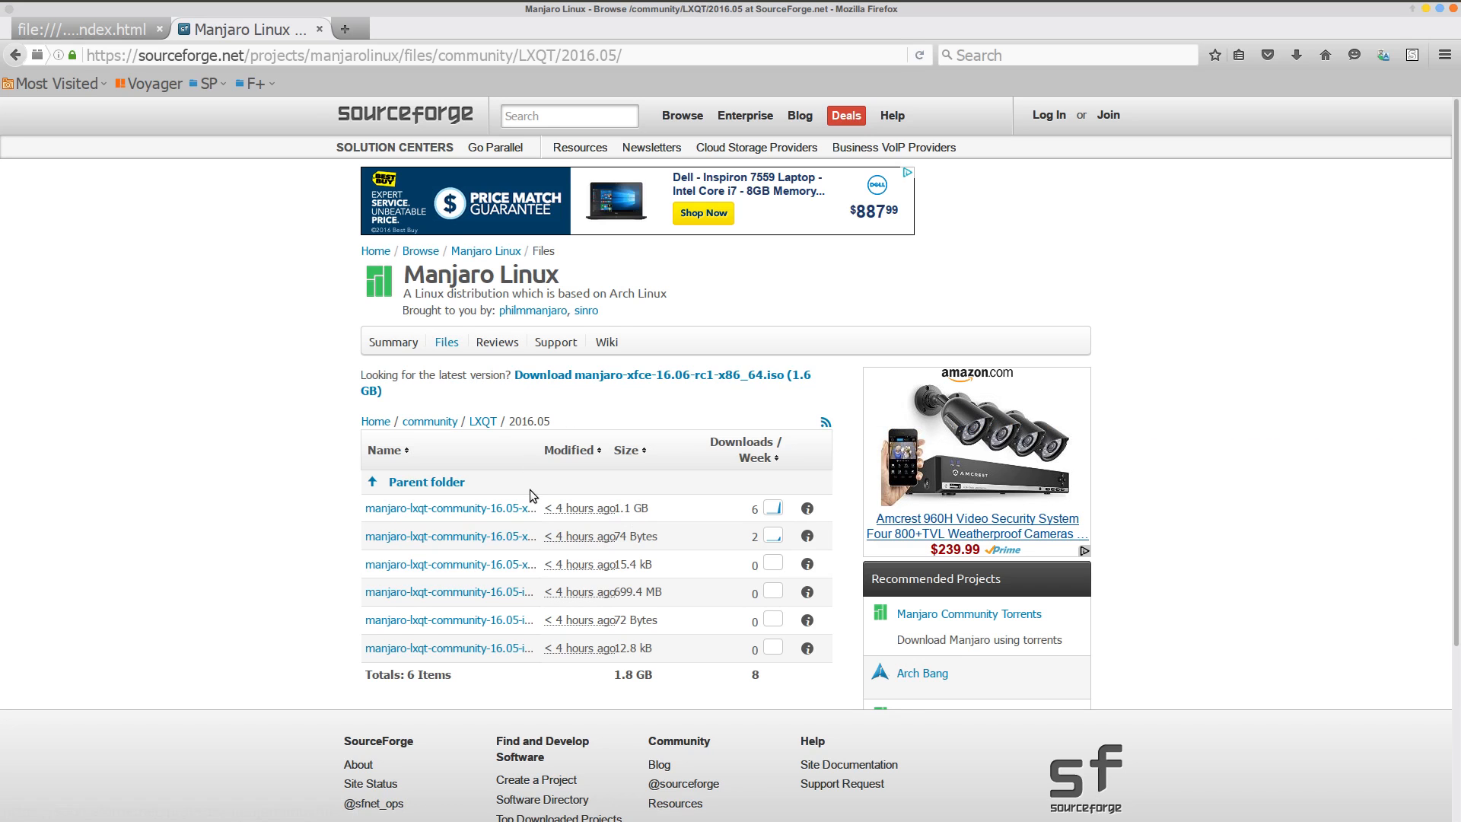
pyautogui.click(508, 516)
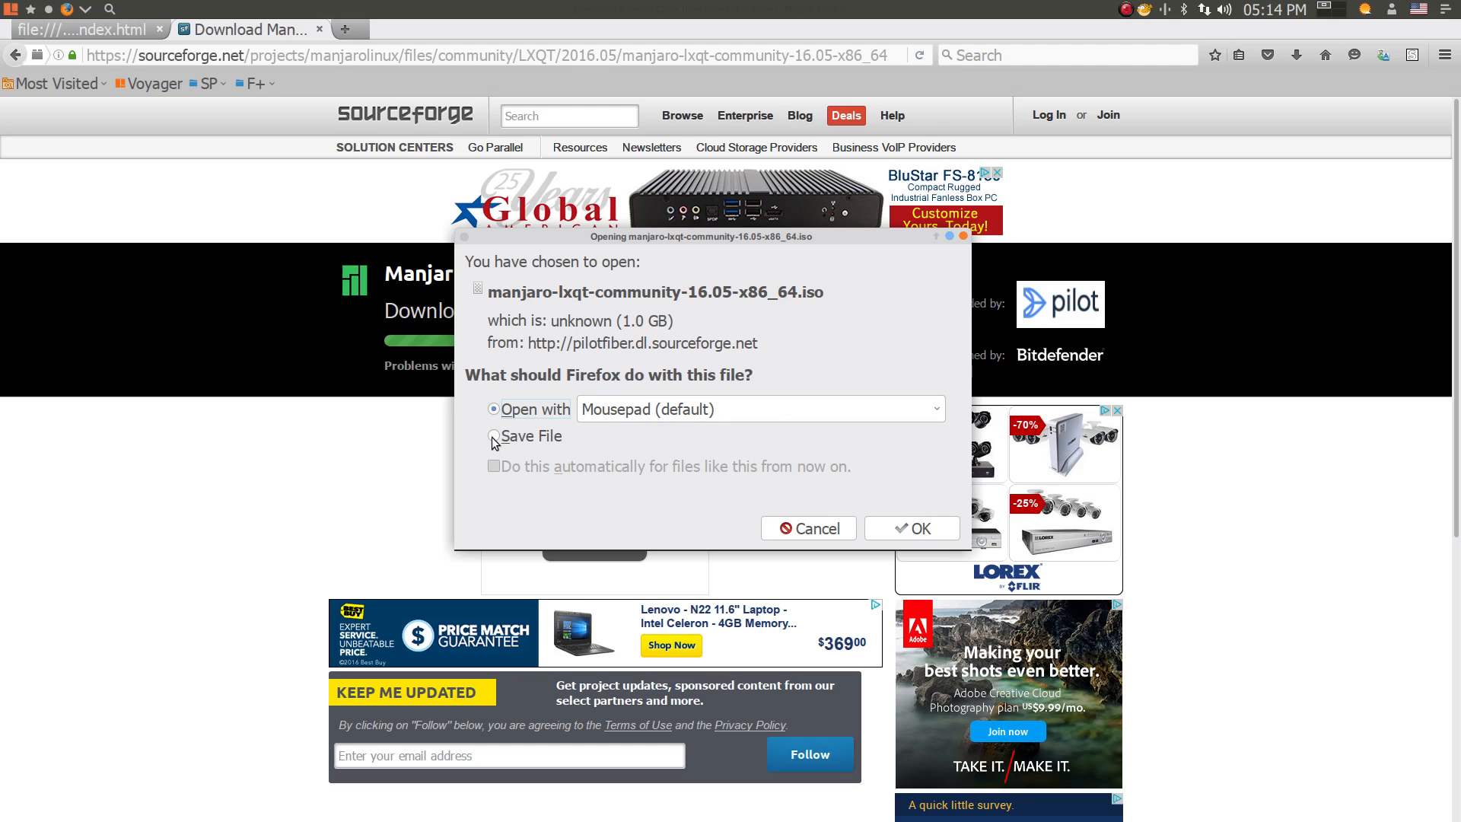
pyautogui.click(493, 436)
pyautogui.click(963, 236)
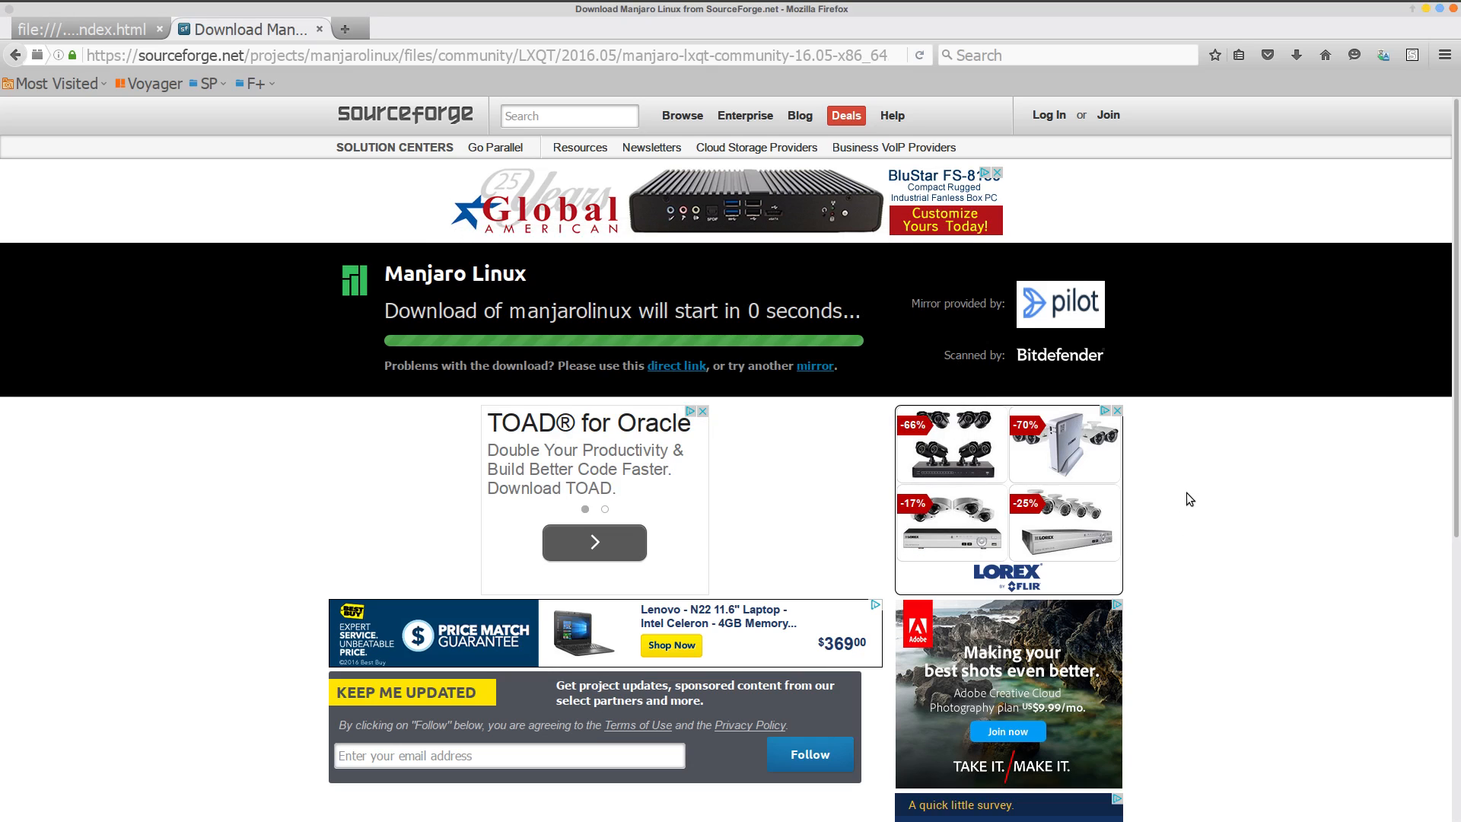
pyautogui.click(1452, 11)
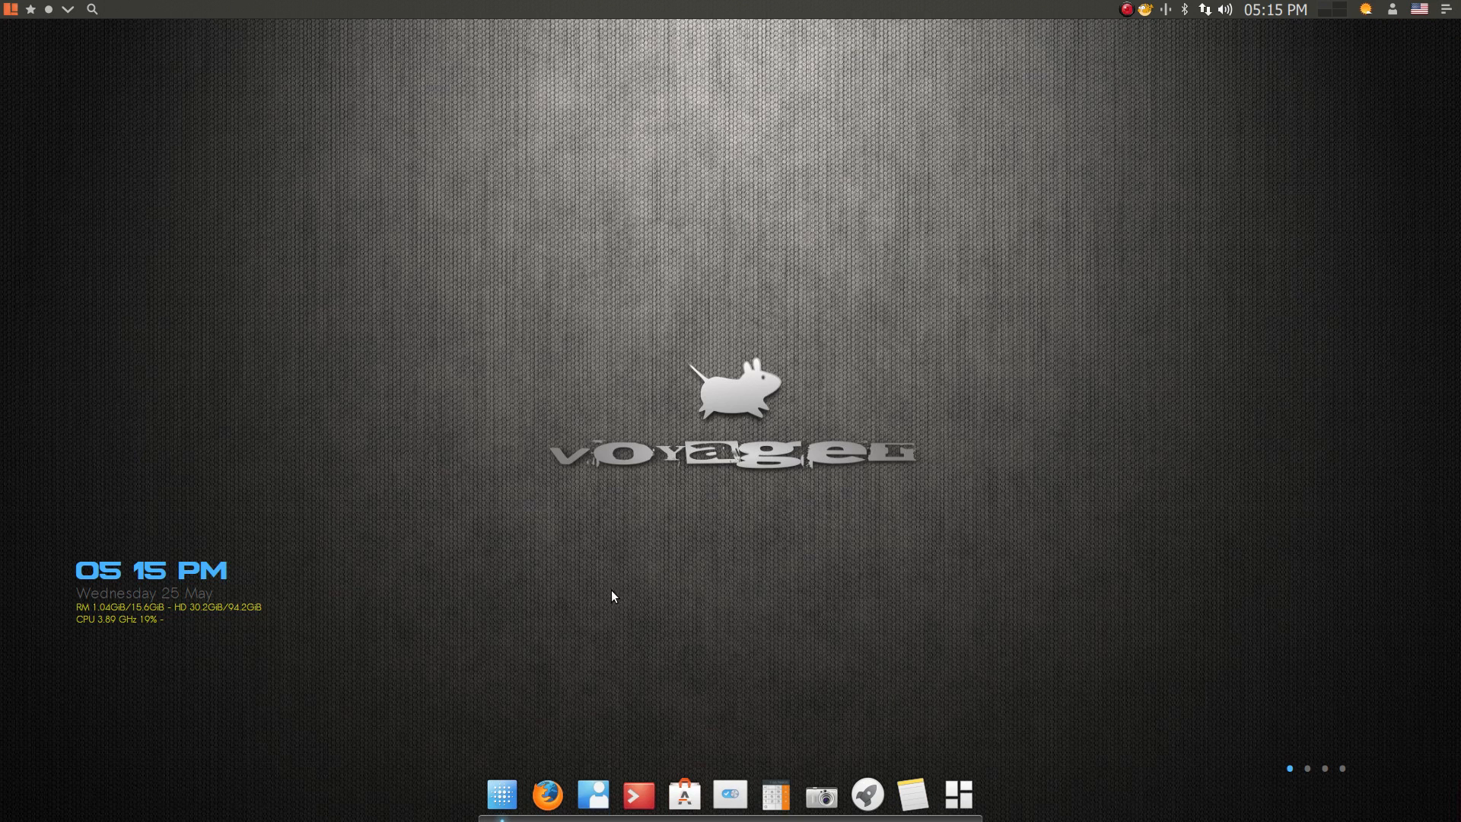
# Step: Open the Downloads folder inside the home folder to check for the Manjaro ISO file
pyautogui.click(597, 786)
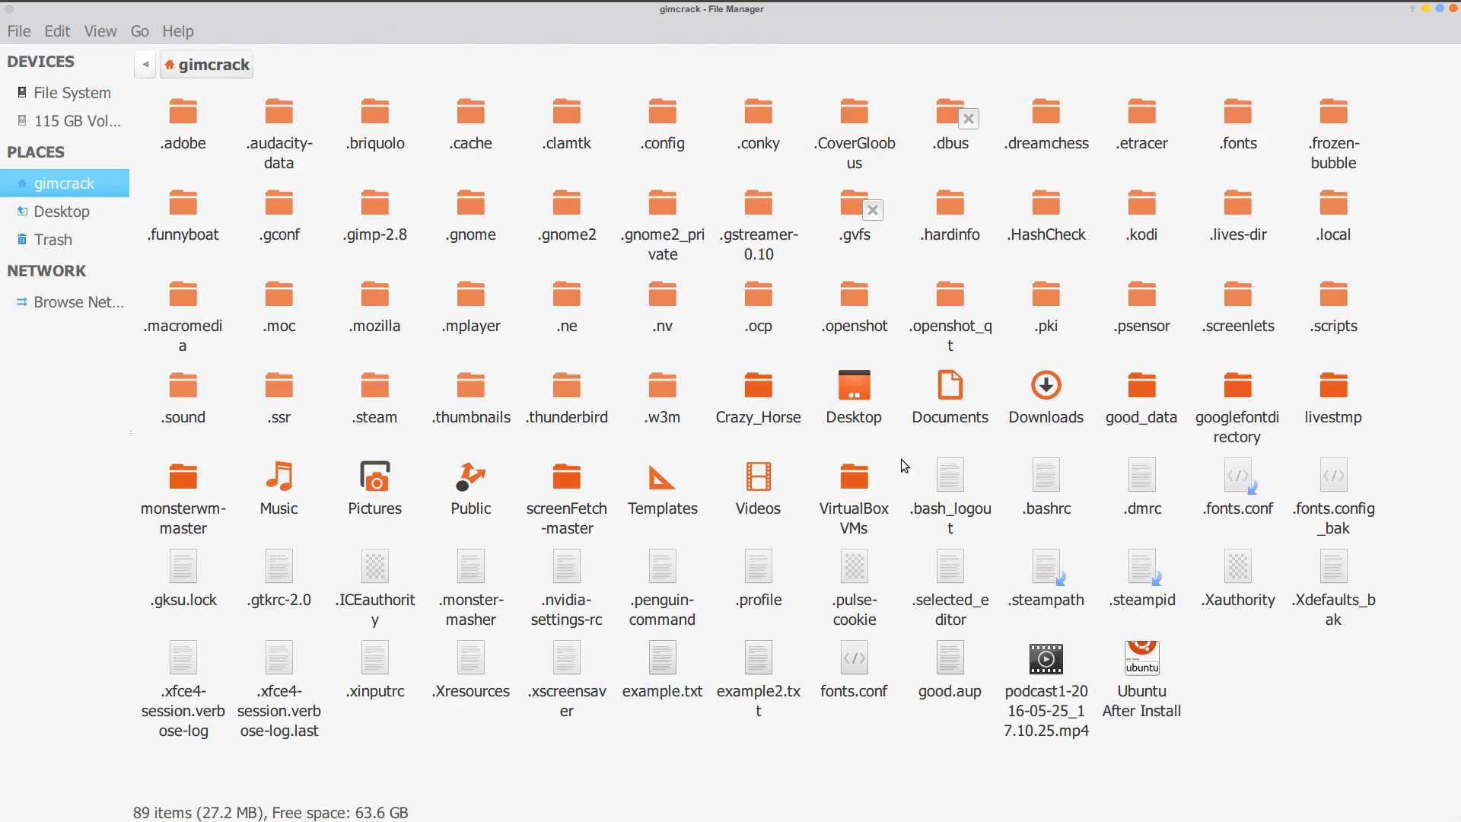
pyautogui.click(1046, 394)
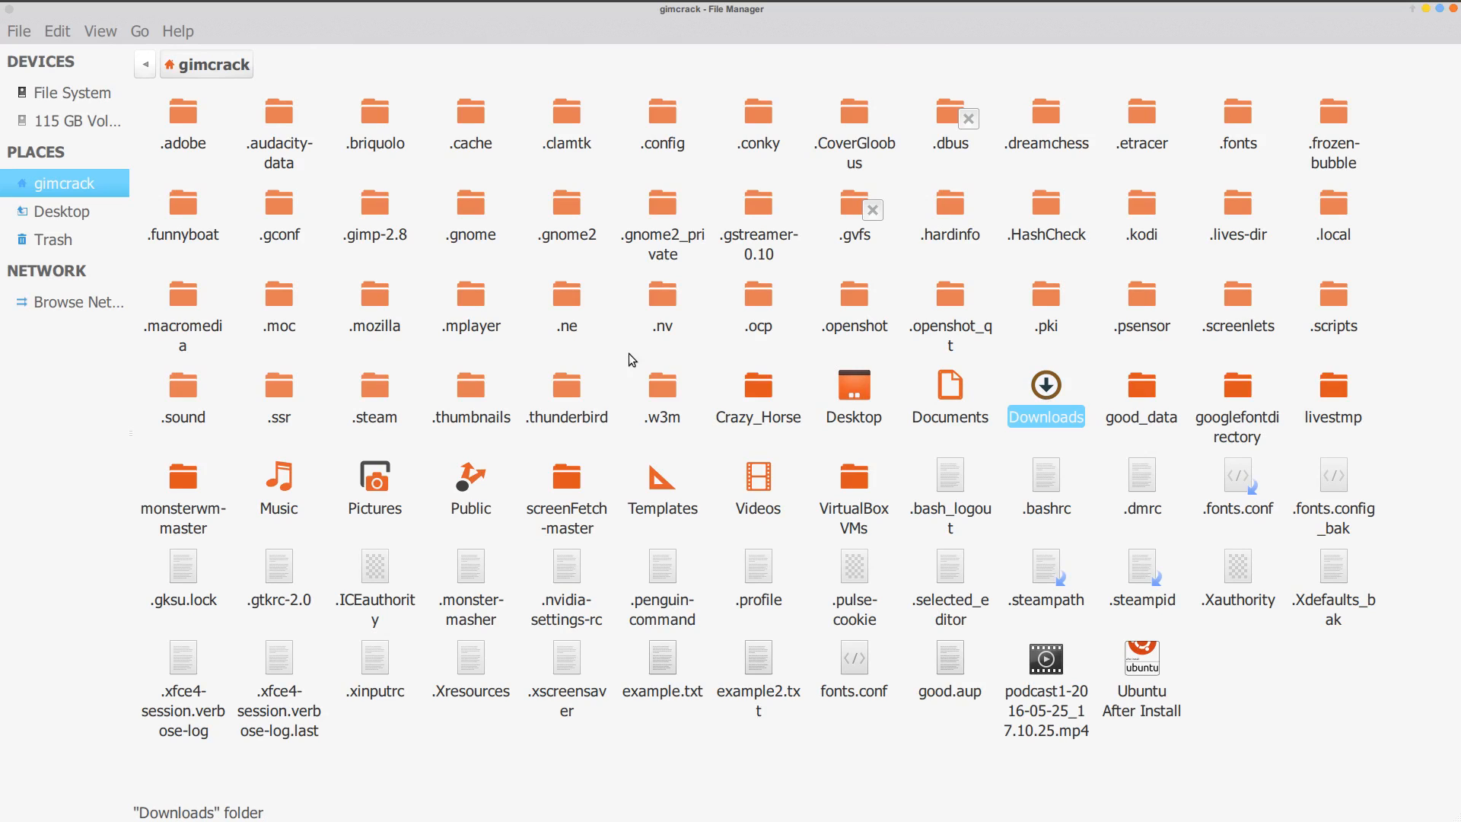
pyautogui.doubleClick(1046, 395)
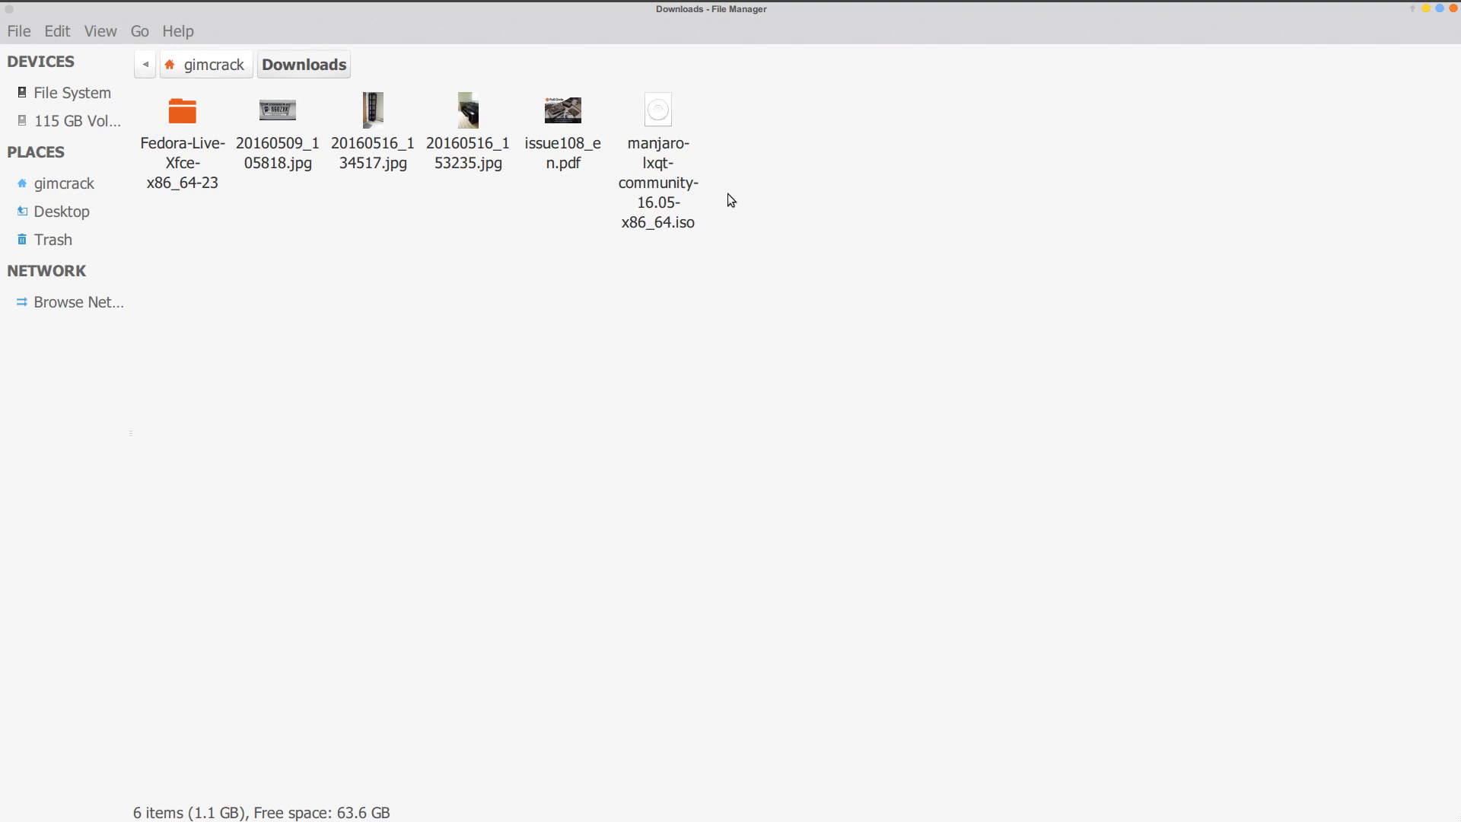
# Step: View the image 20160509_105818.jpg, and close both the image viewer and the file manager
pyautogui.click(278, 115)
pyautogui.doubleClick(278, 115)
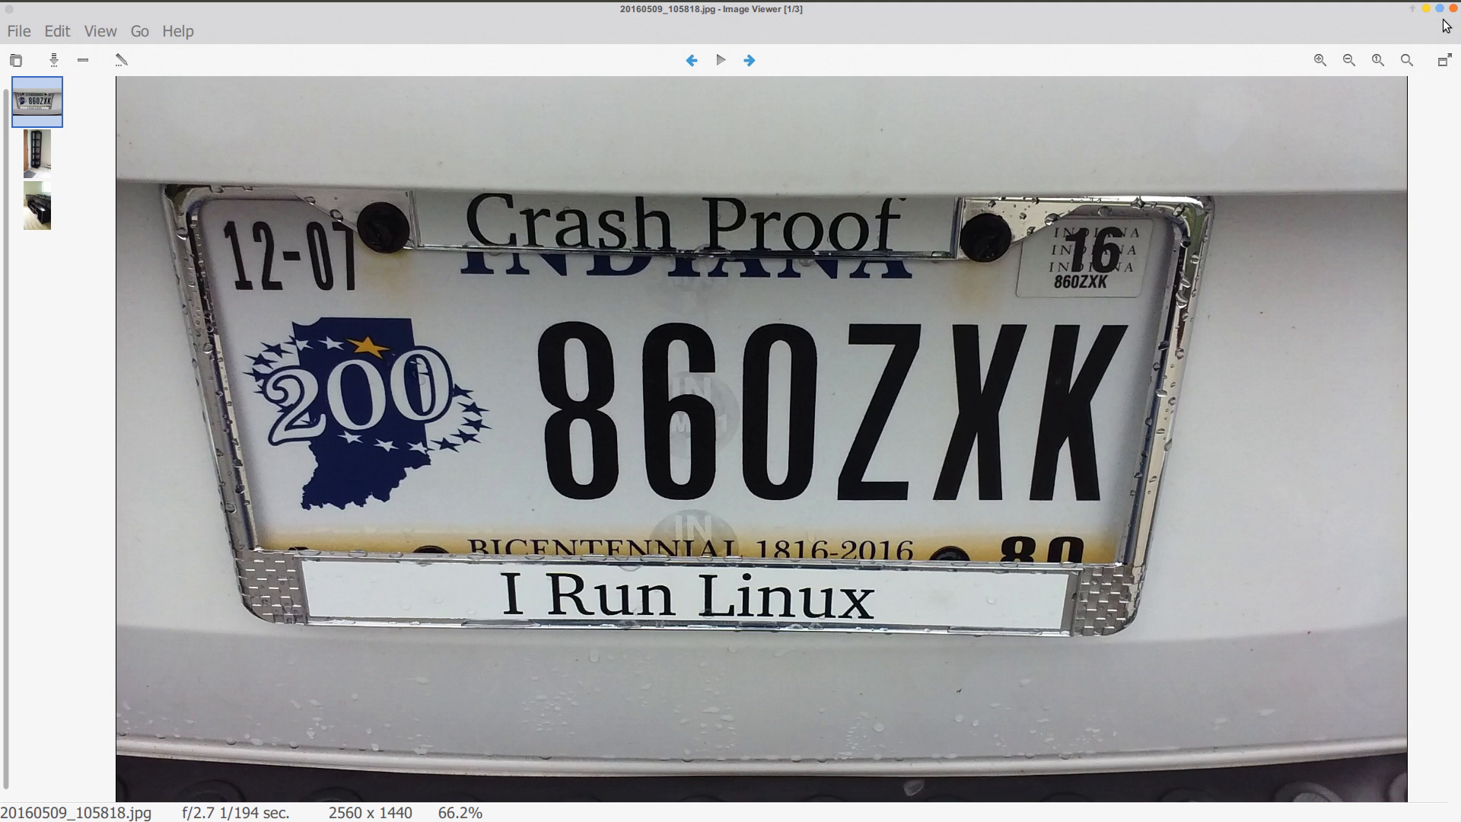
pyautogui.click(1453, 9)
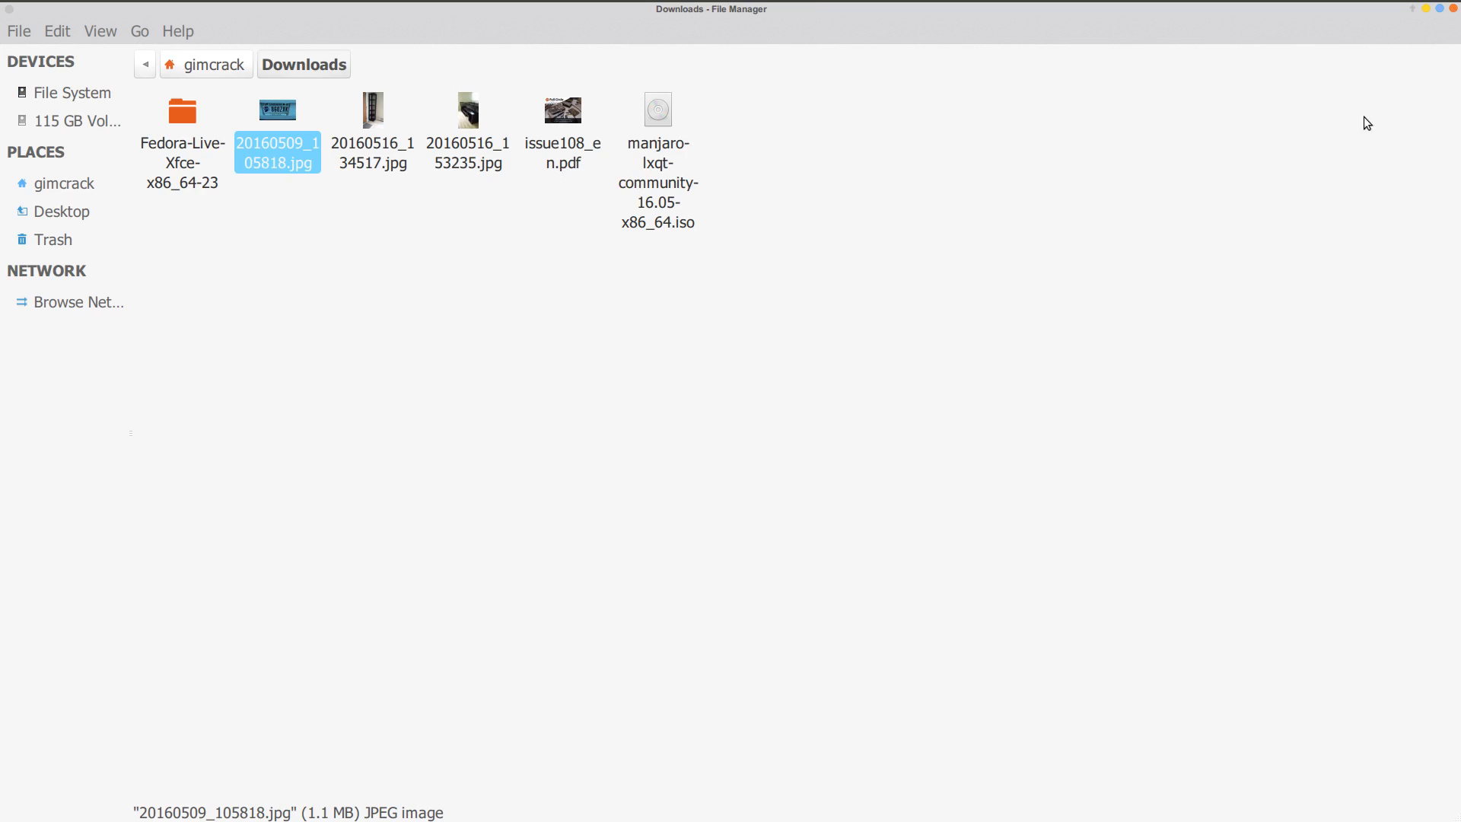
pyautogui.click(1454, 9)
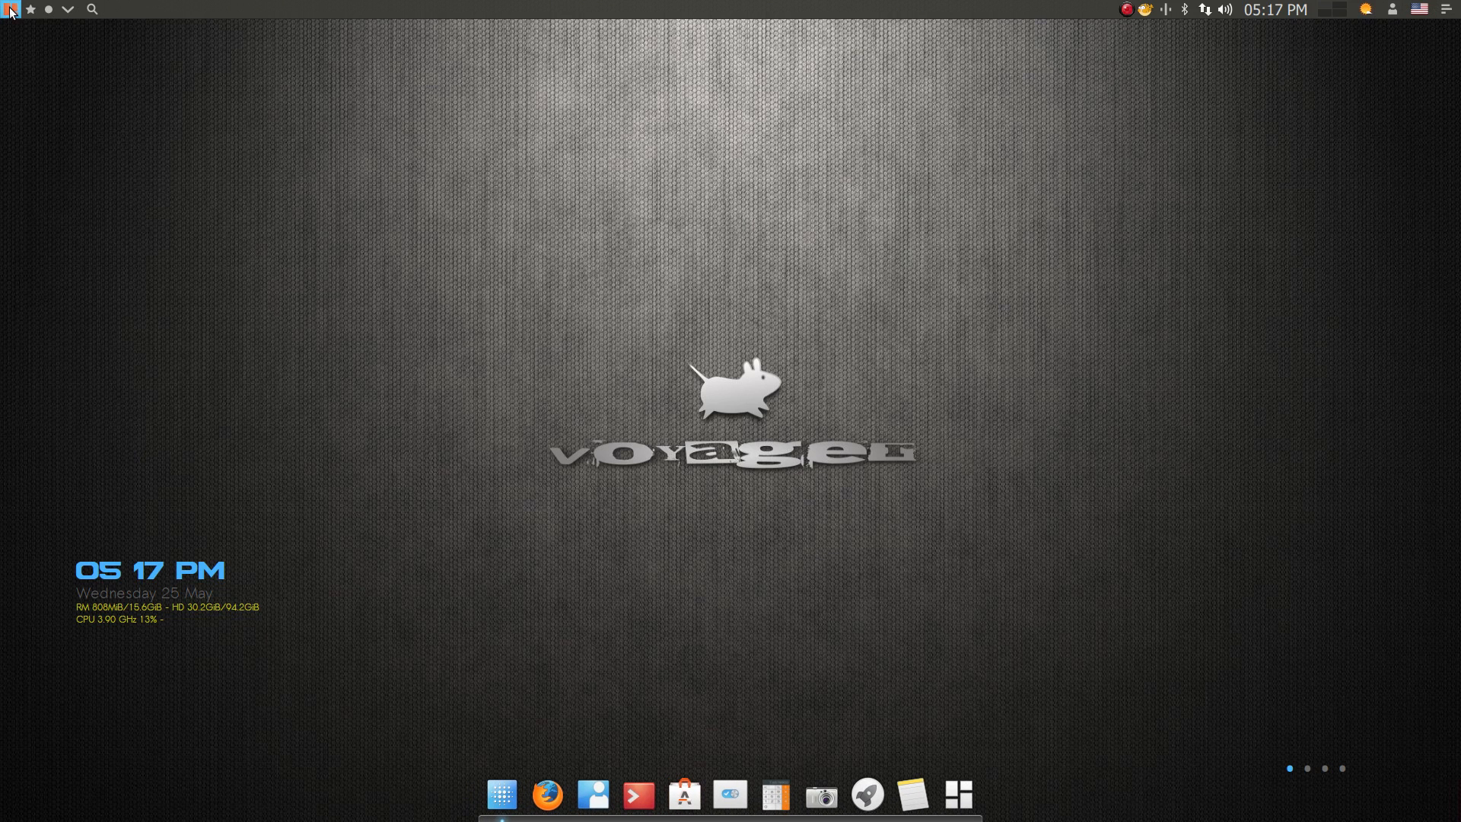
# Step: Launch VirtualBox from the system applications
pyautogui.click(10, 9)
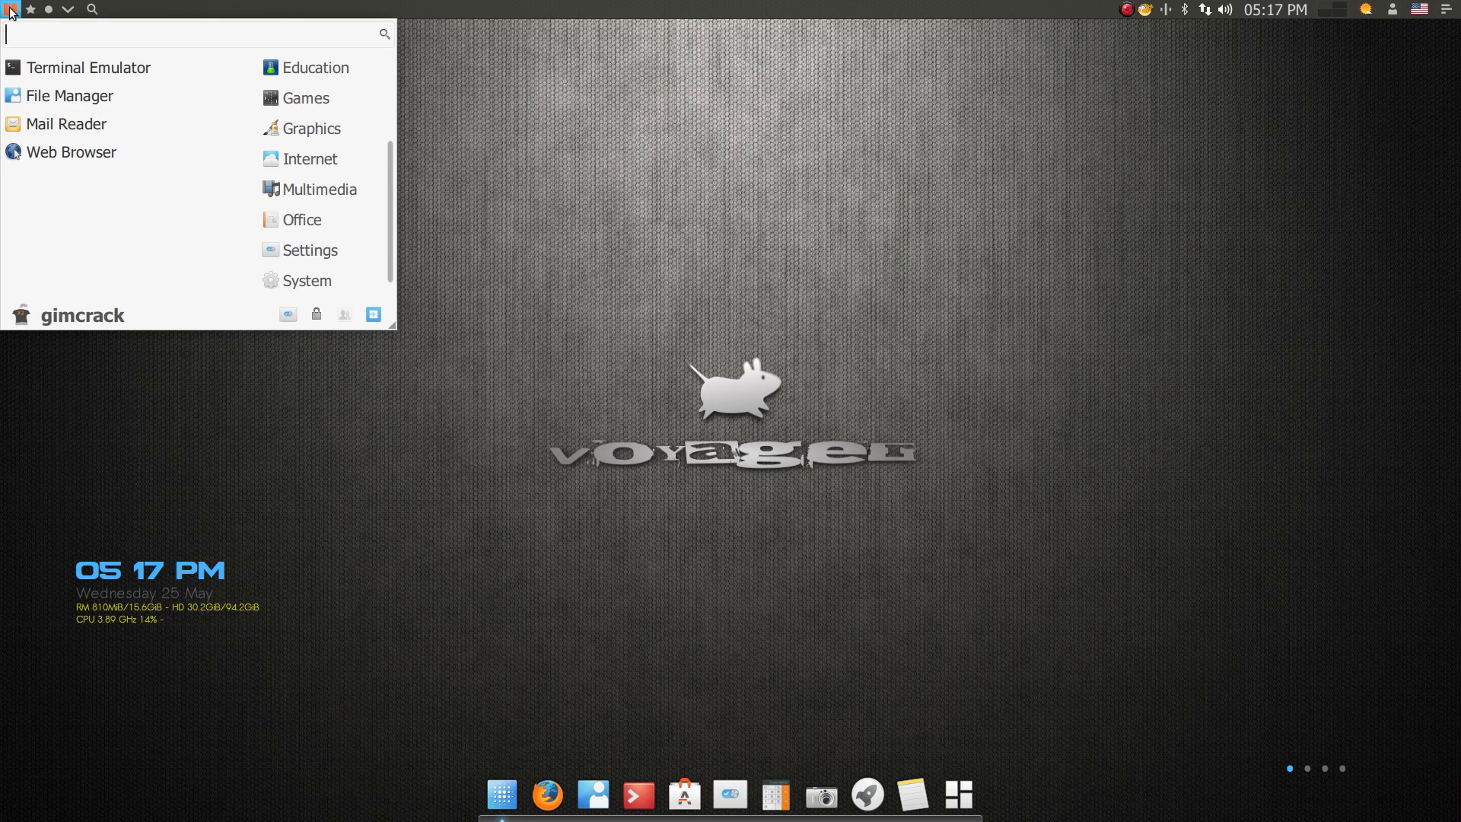
pyautogui.click(307, 281)
pyautogui.scroll(-4, 148, 224)
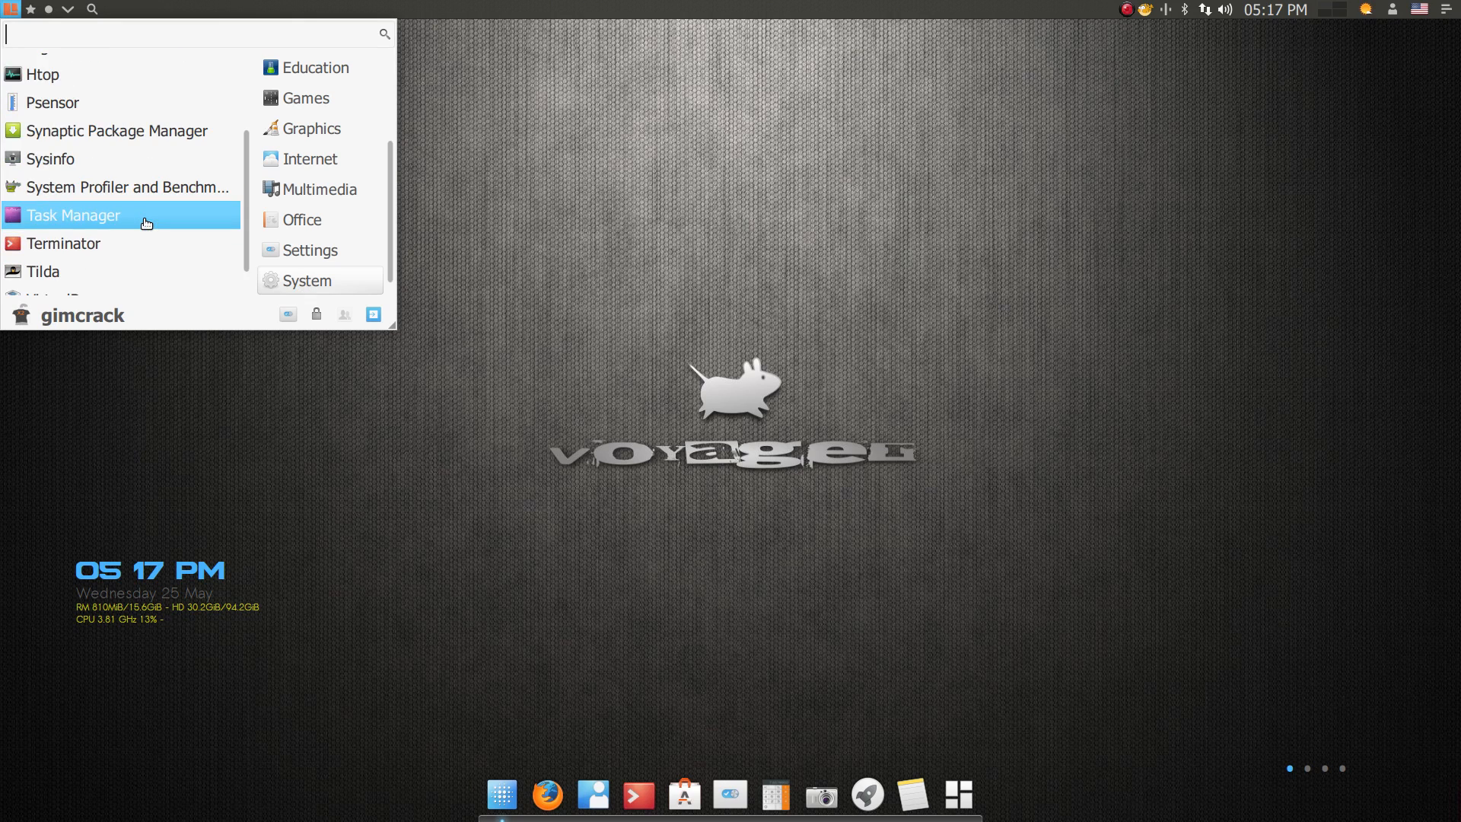
pyautogui.click(78, 283)
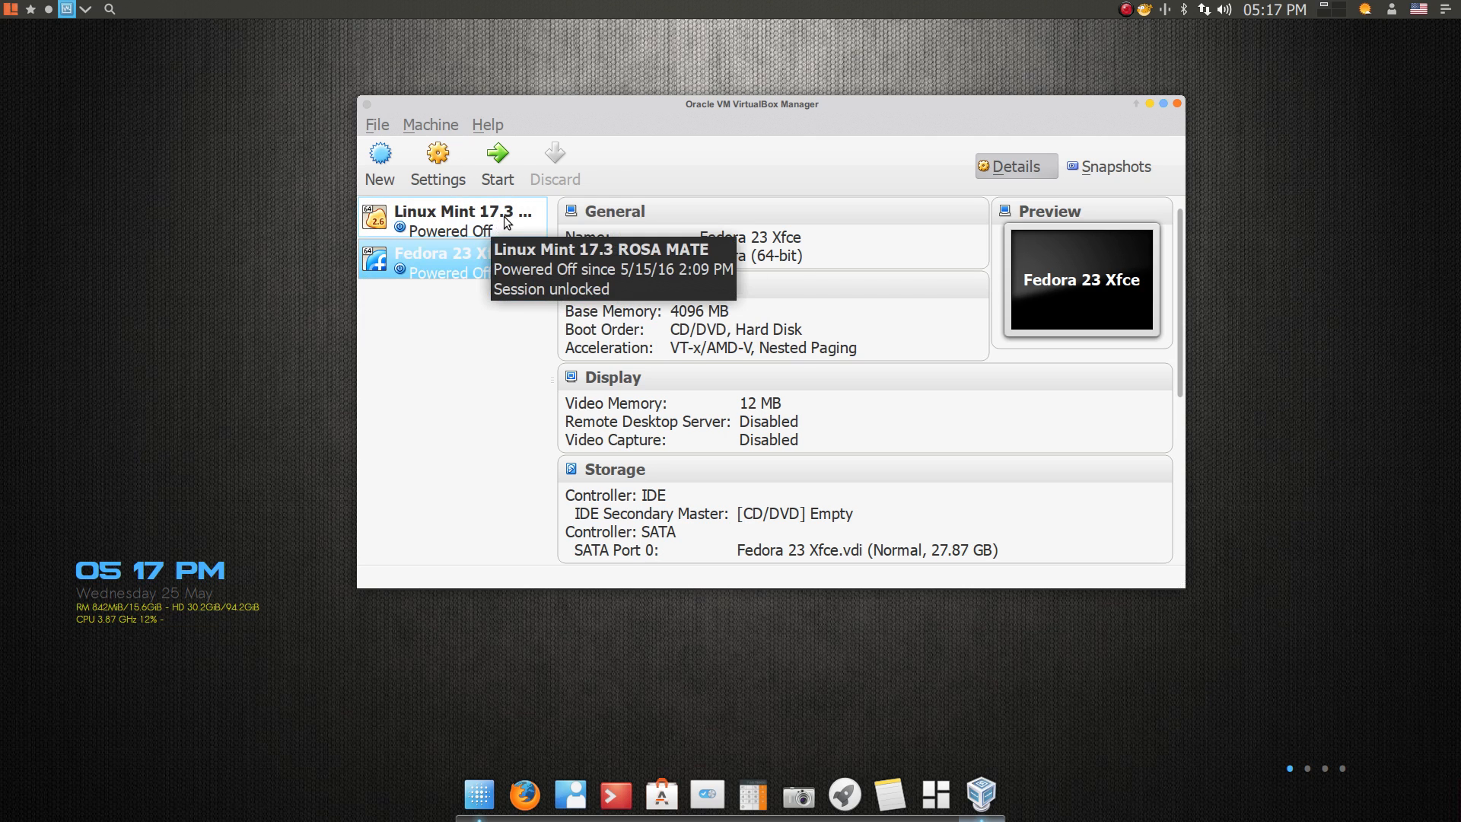
# Step: Remove the Linux Mint 17.3 ROSA MATE virtual machine and delete all its files
pyautogui.click(417, 217)
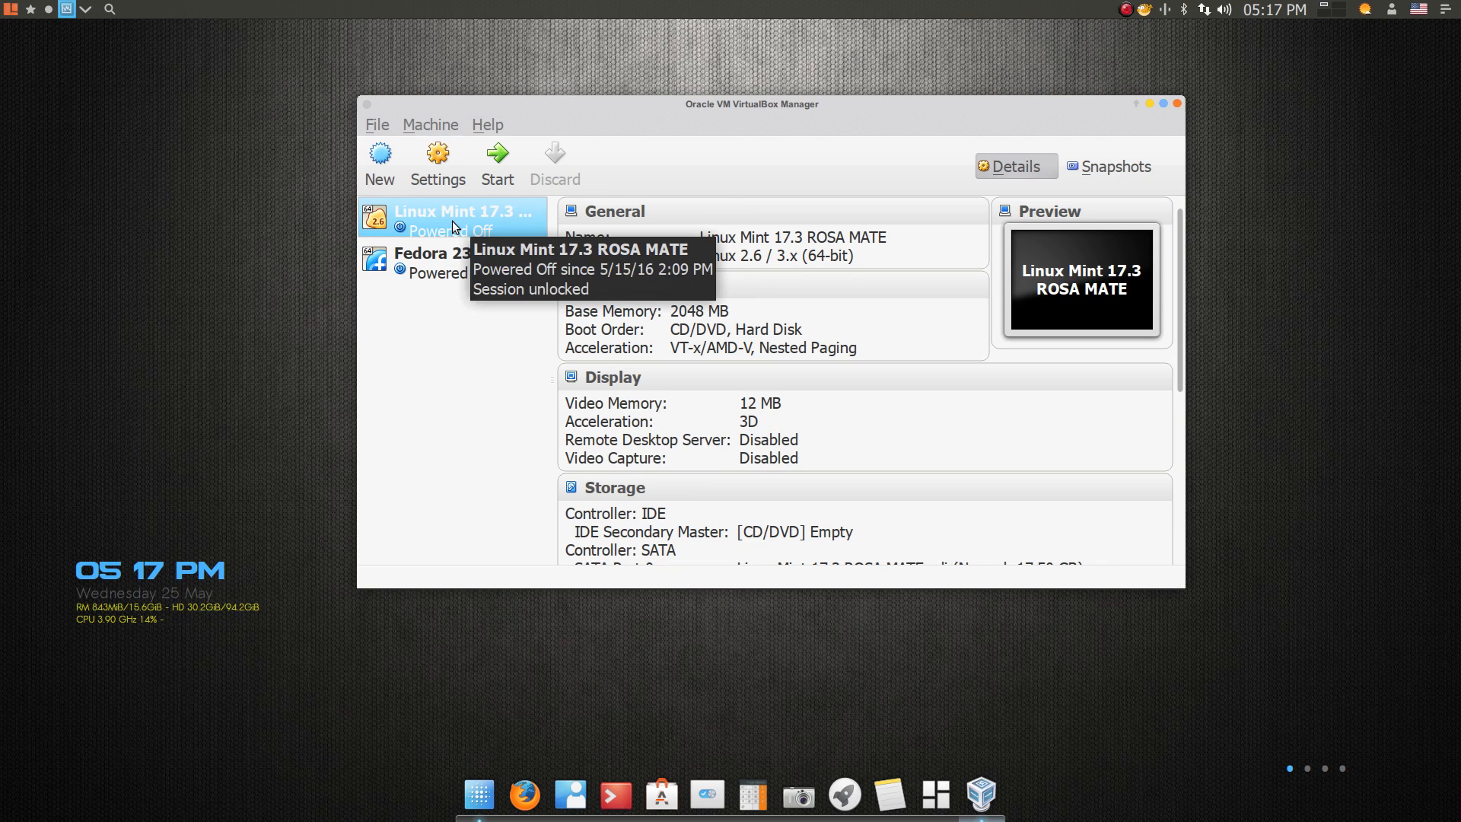
pyautogui.rightClick(442, 222)
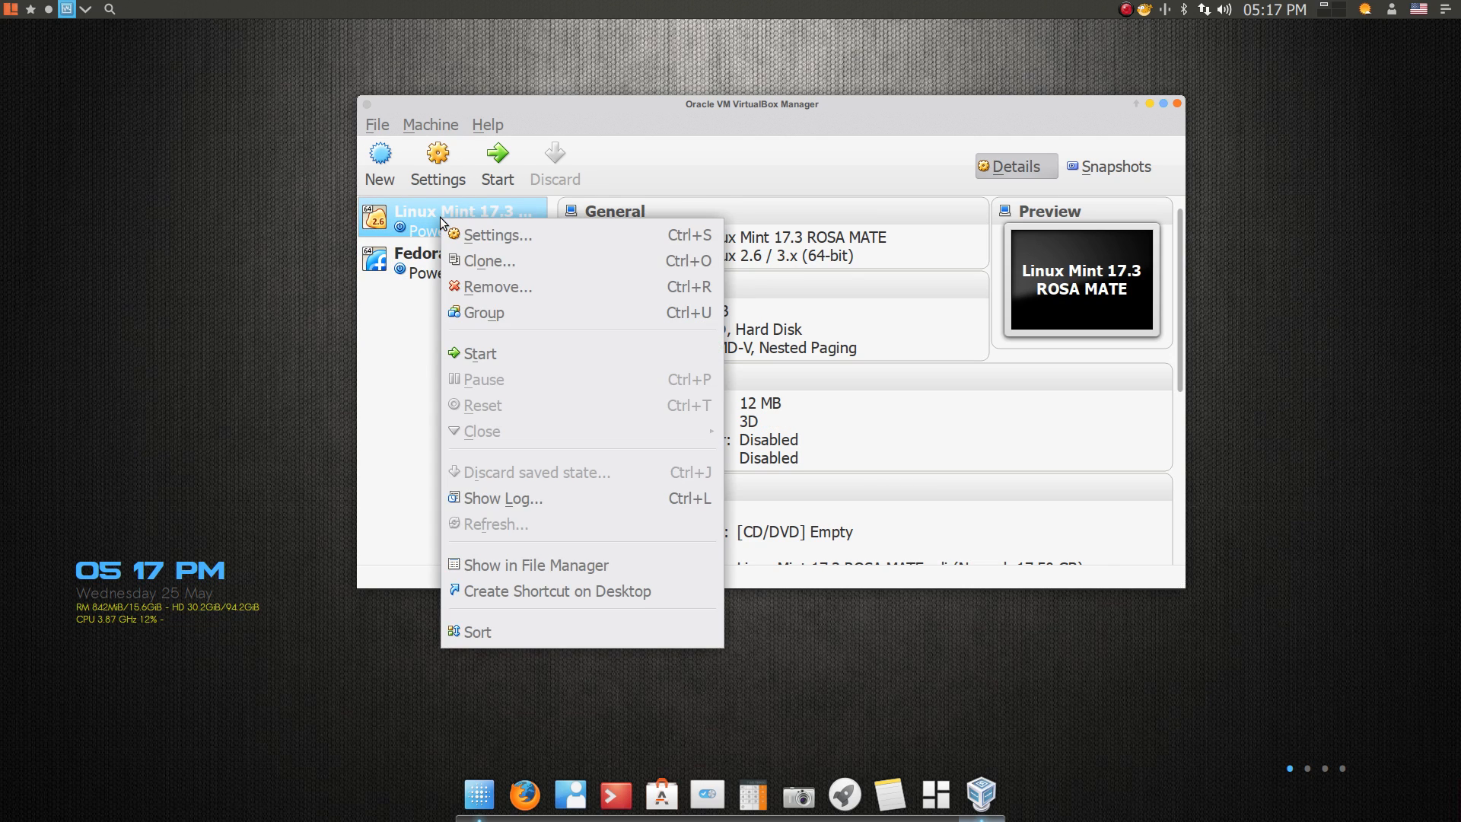
pyautogui.click(509, 283)
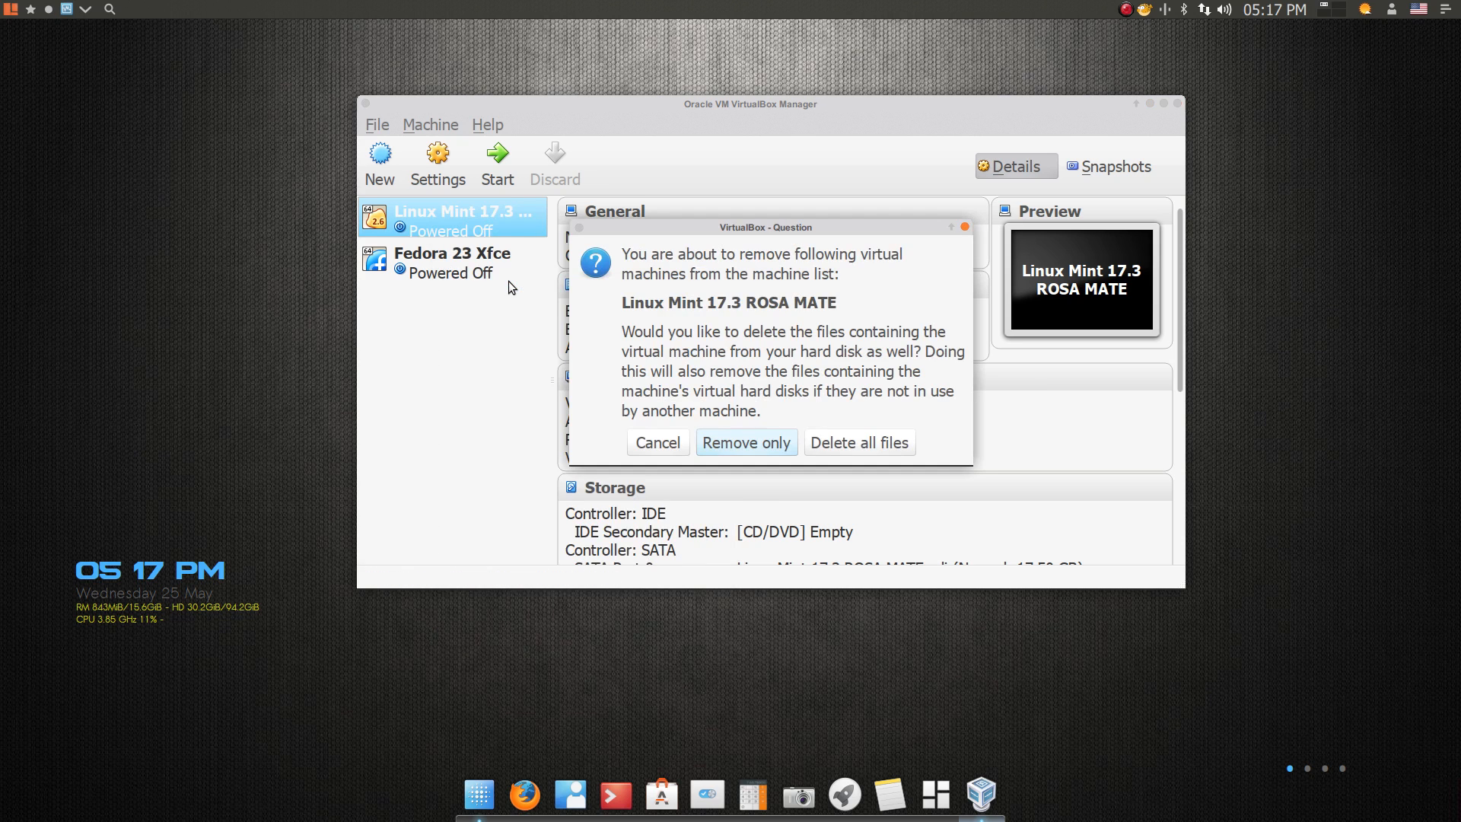
pyautogui.click(882, 445)
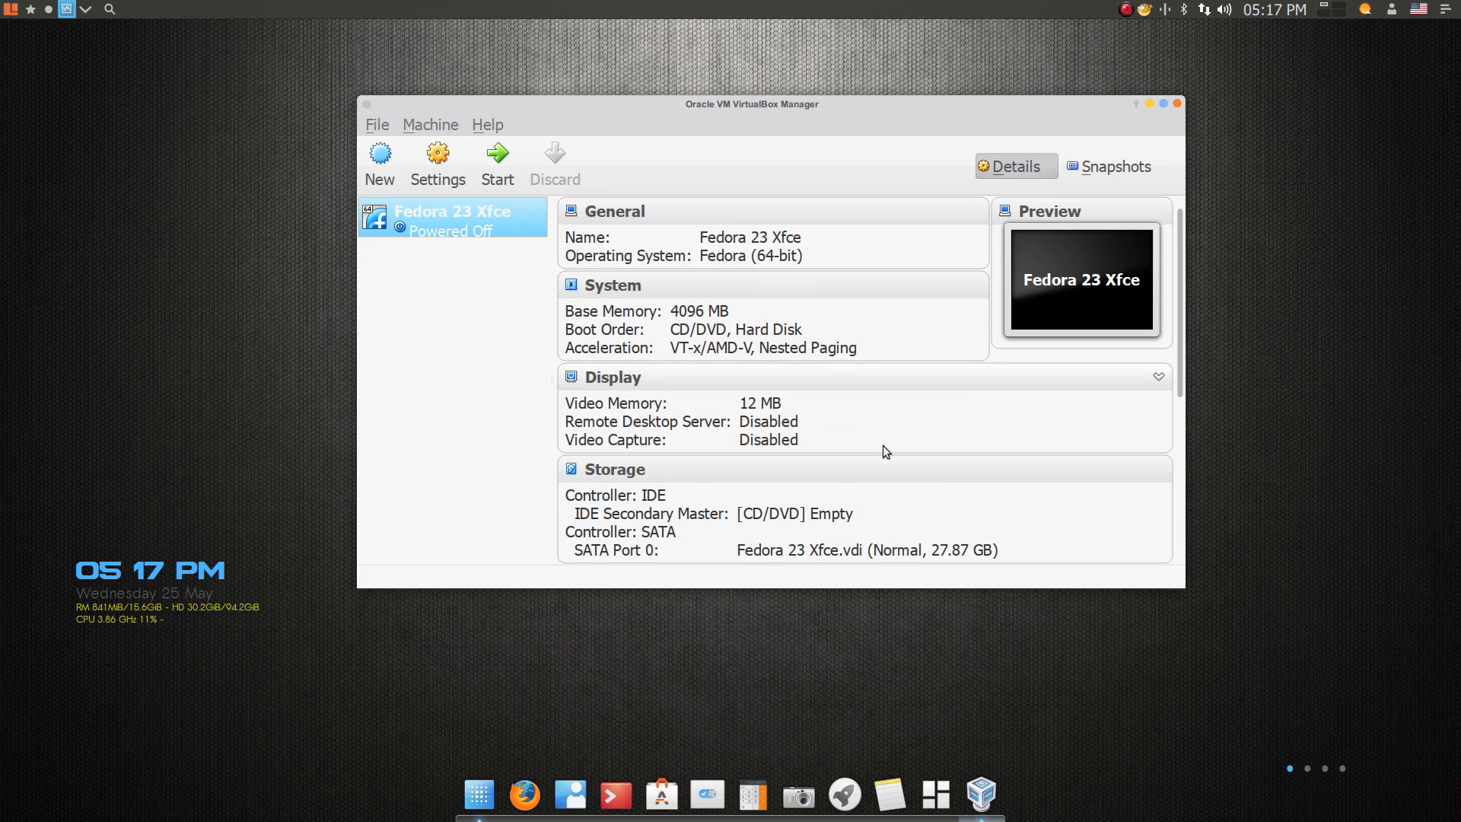
# Step: Remove the Fedora 23 Xfce virtual machine and delete all its files
pyautogui.rightClick(408, 239)
pyautogui.click(478, 284)
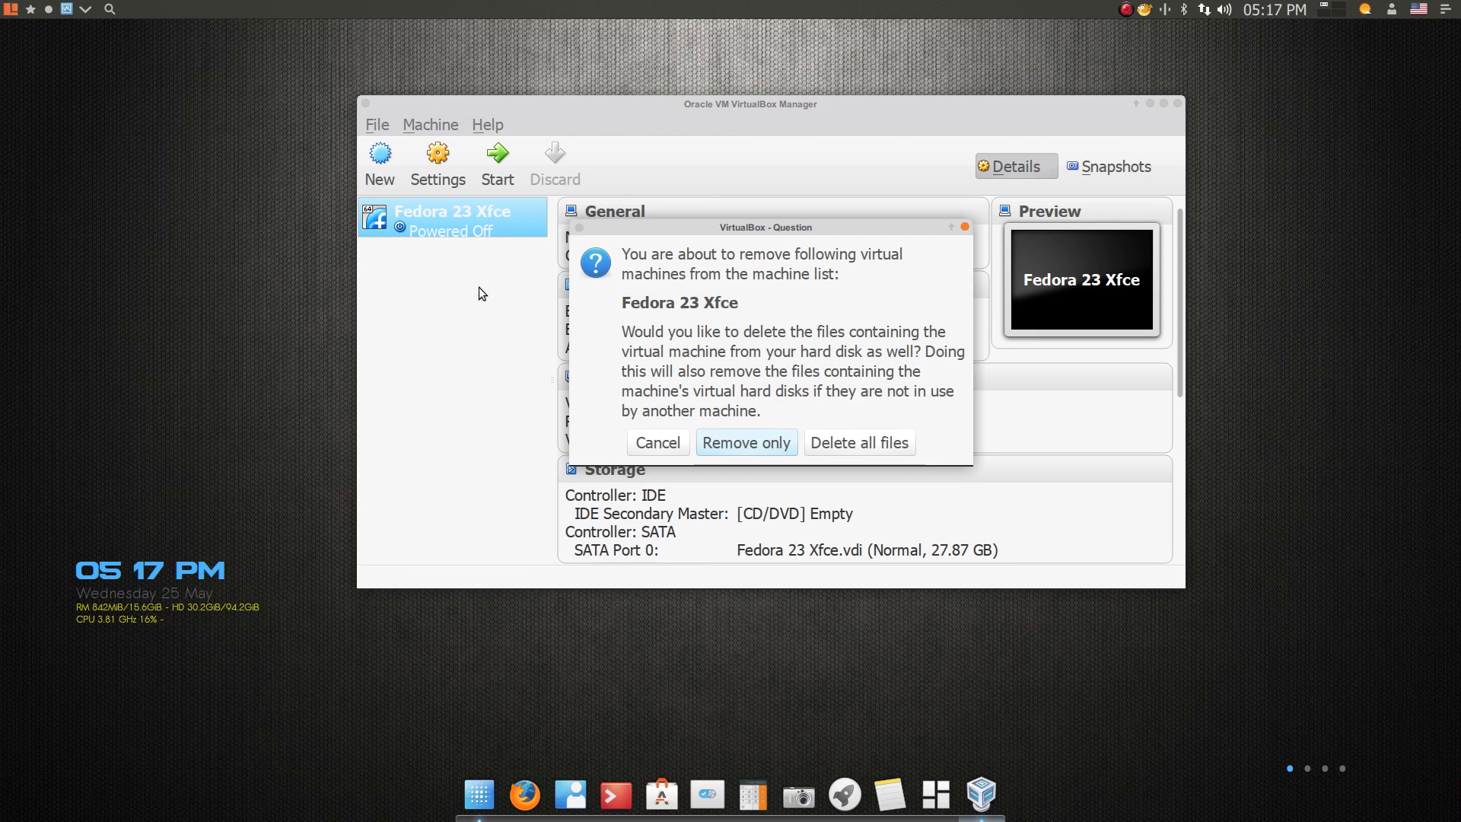
pyautogui.click(859, 442)
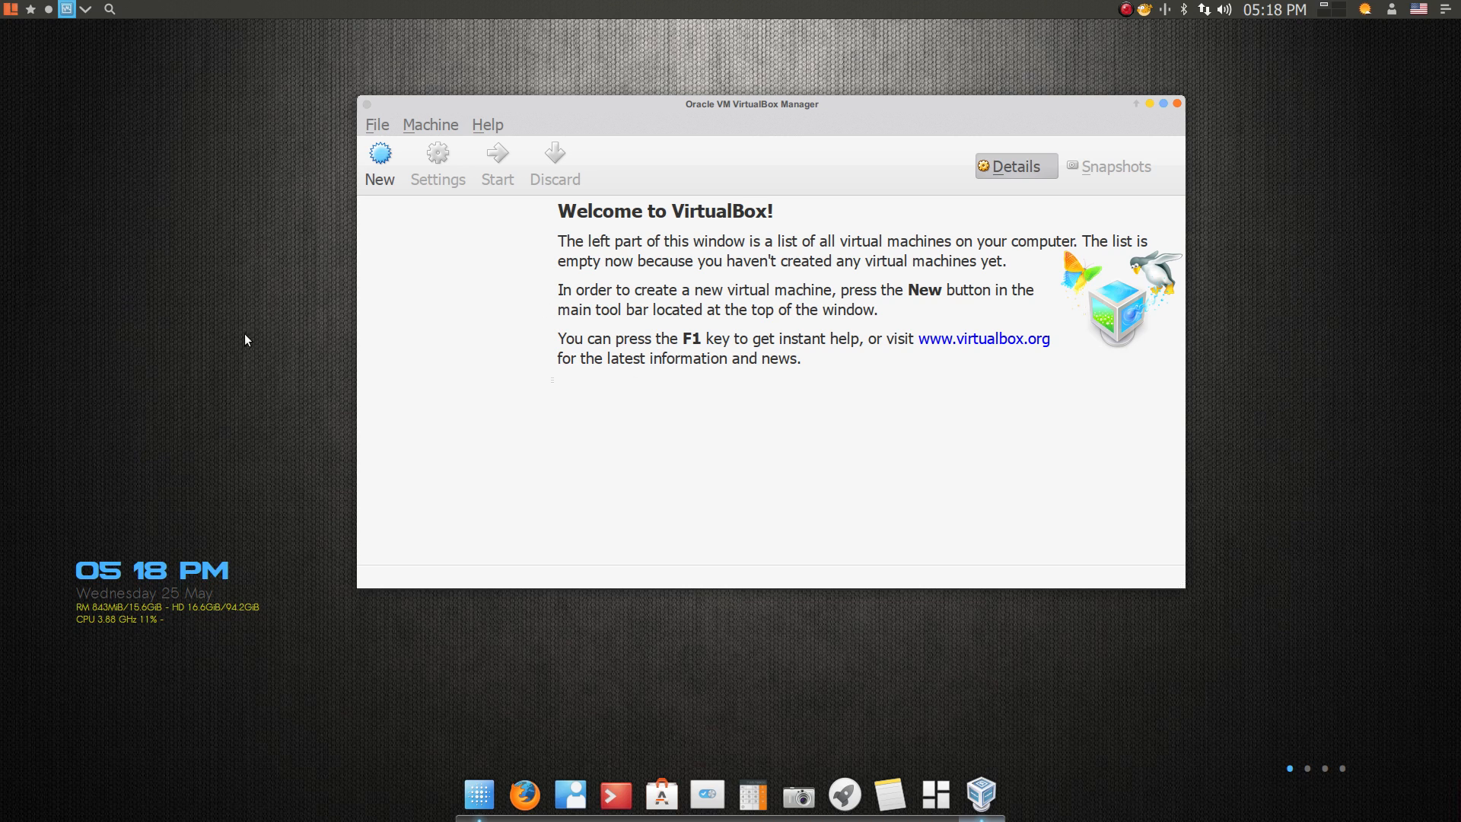
pyautogui.moveTo(663, 107); pyautogui.dragTo(812, 473)
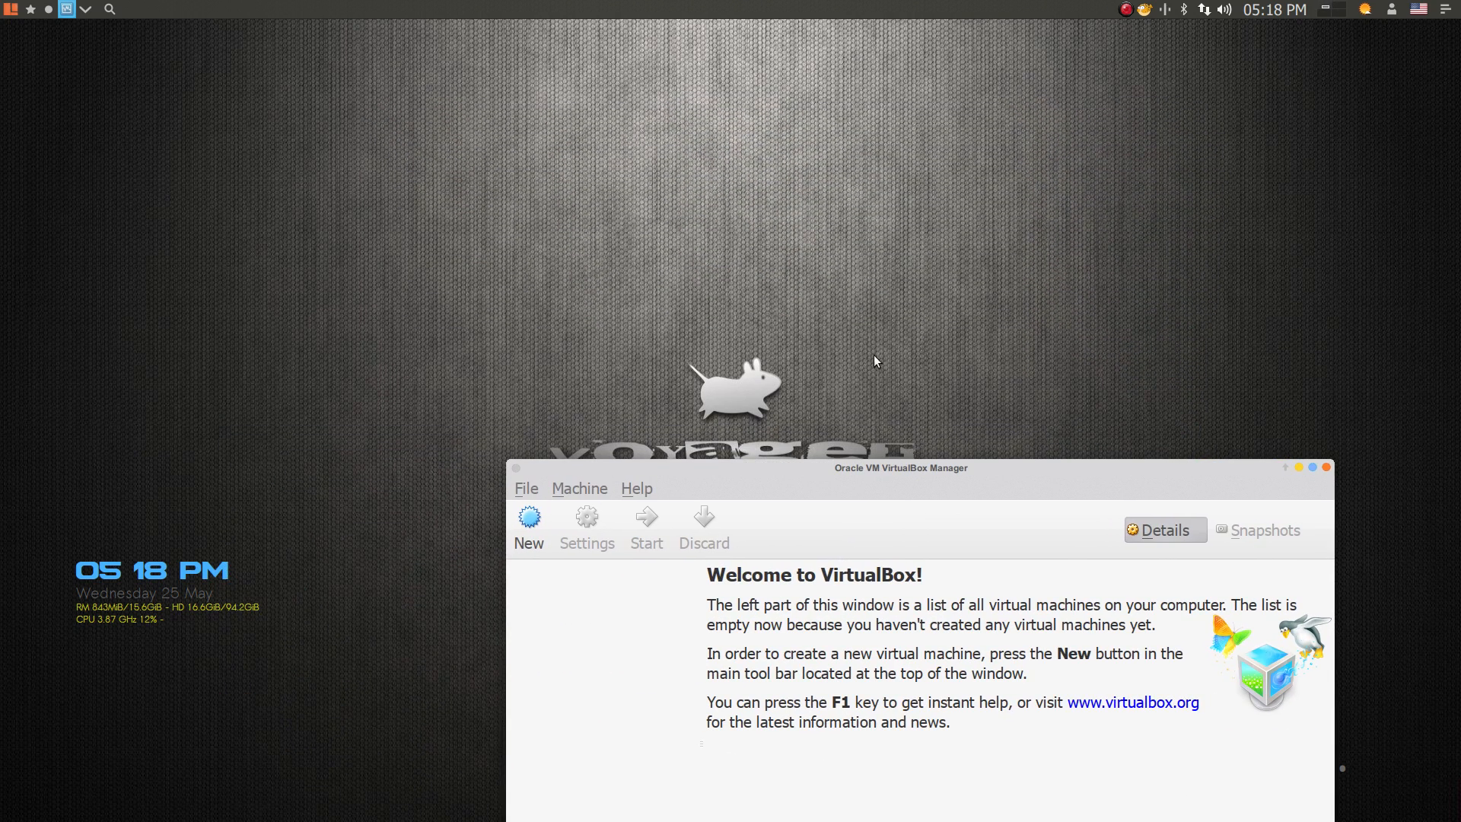
pyautogui.moveTo(925, 467); pyautogui.dragTo(730, 97)
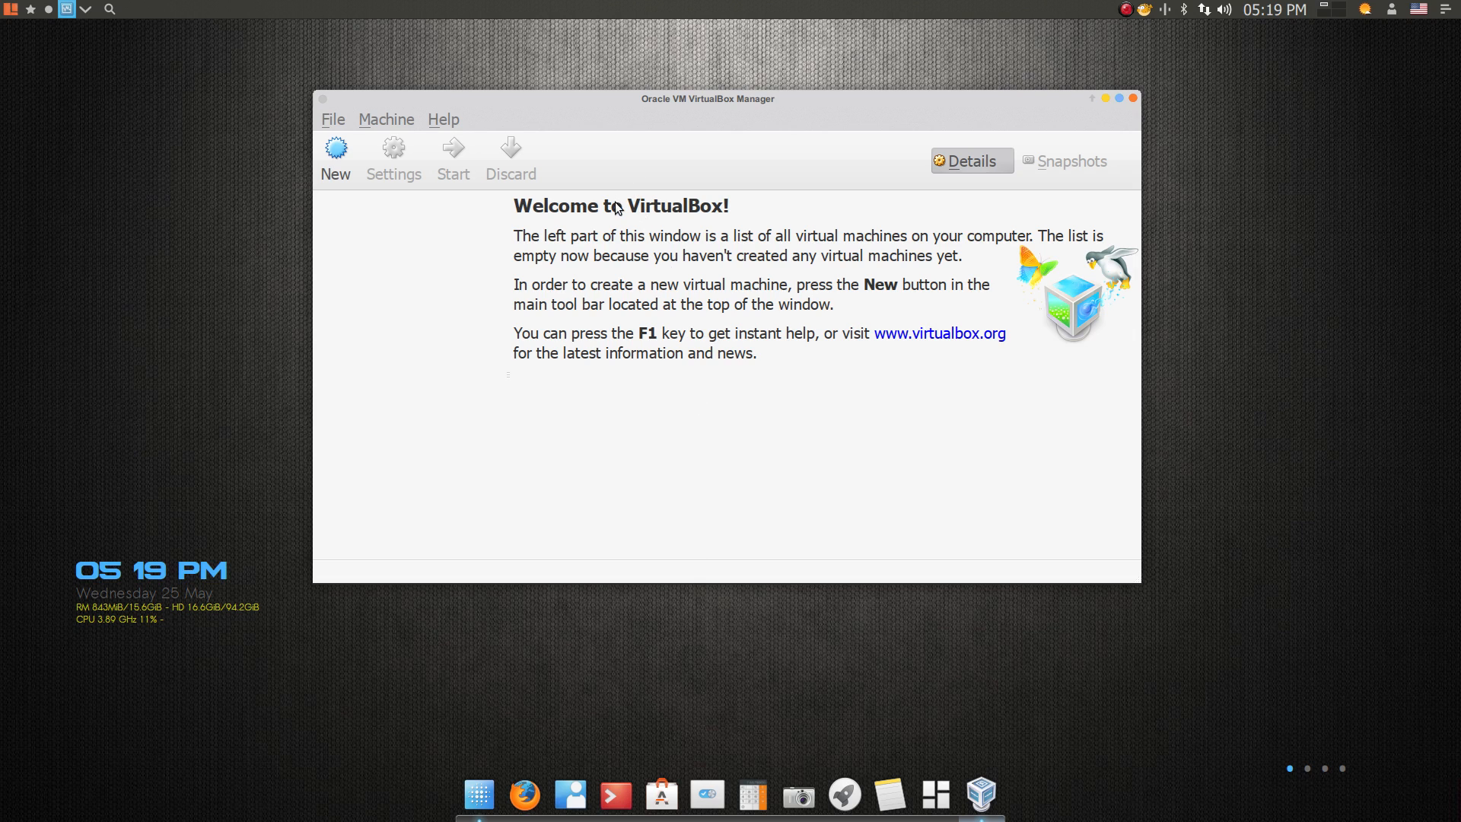
# Step: Start a new virtual machine named Manjaro LXQt 16.04 with the version Arch Linux (64-bit)
pyautogui.click(333, 150)
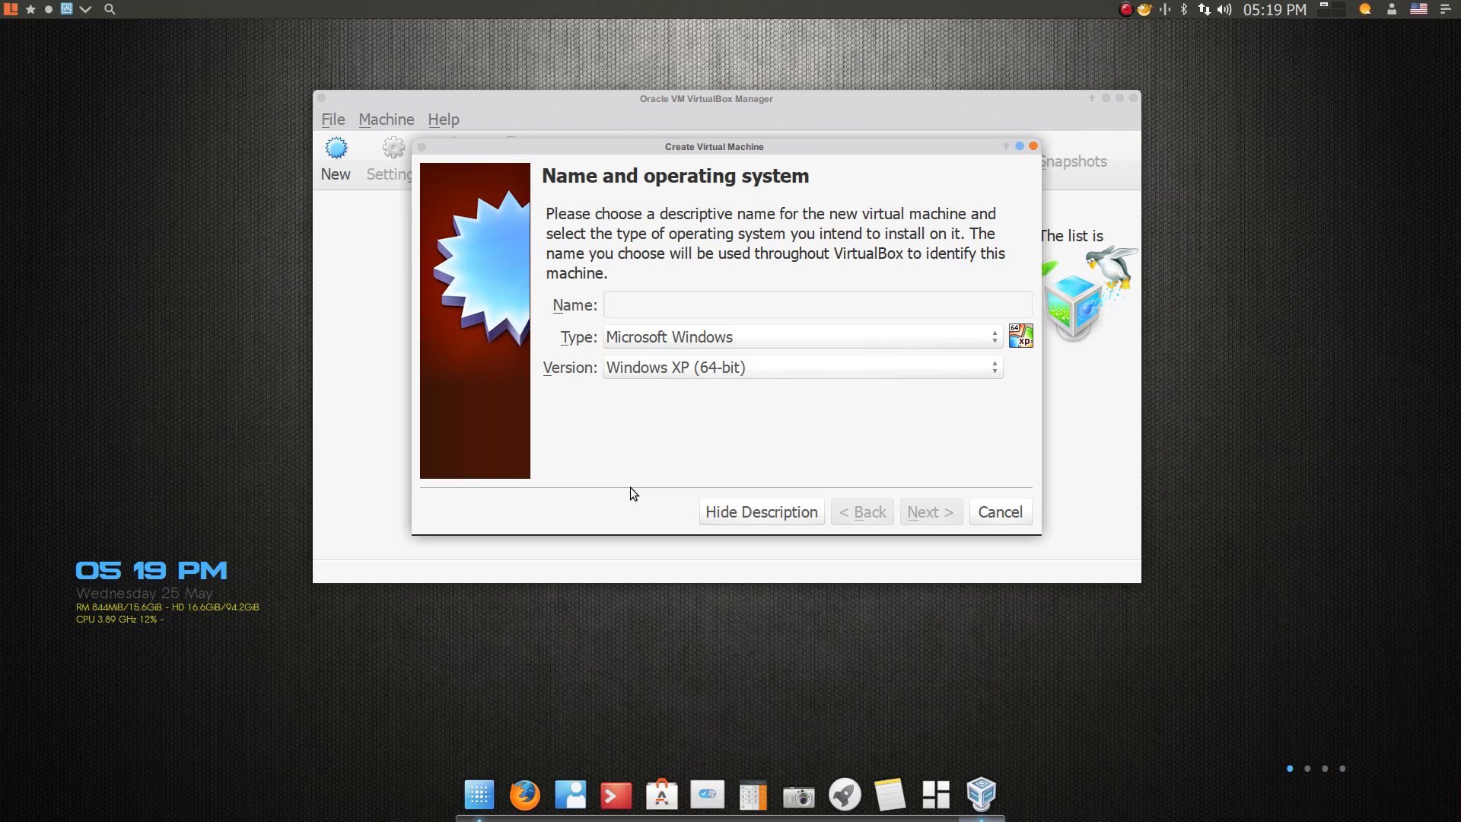
pyautogui.write('Man')
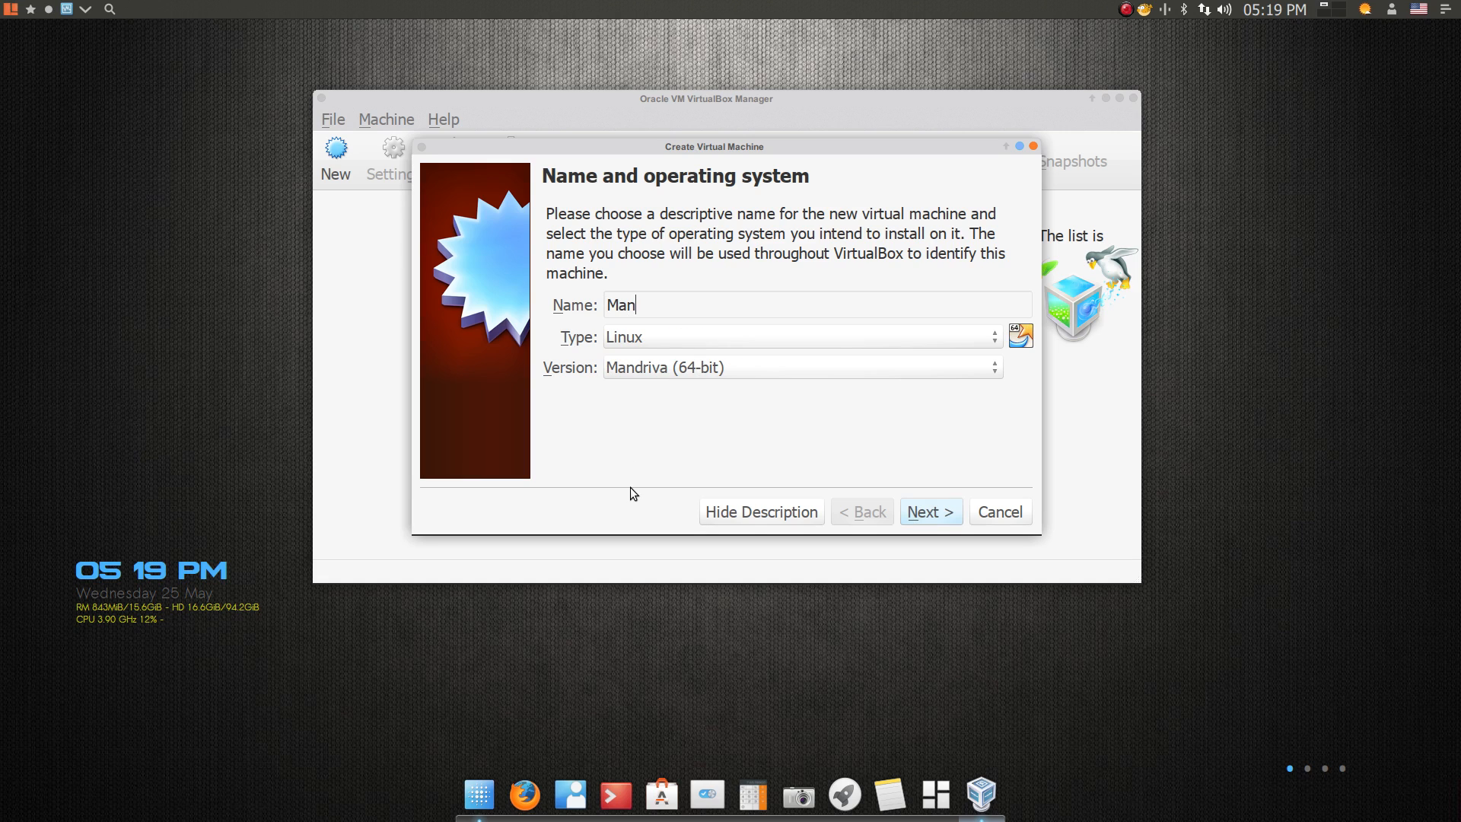
pyautogui.write('jaro LX')
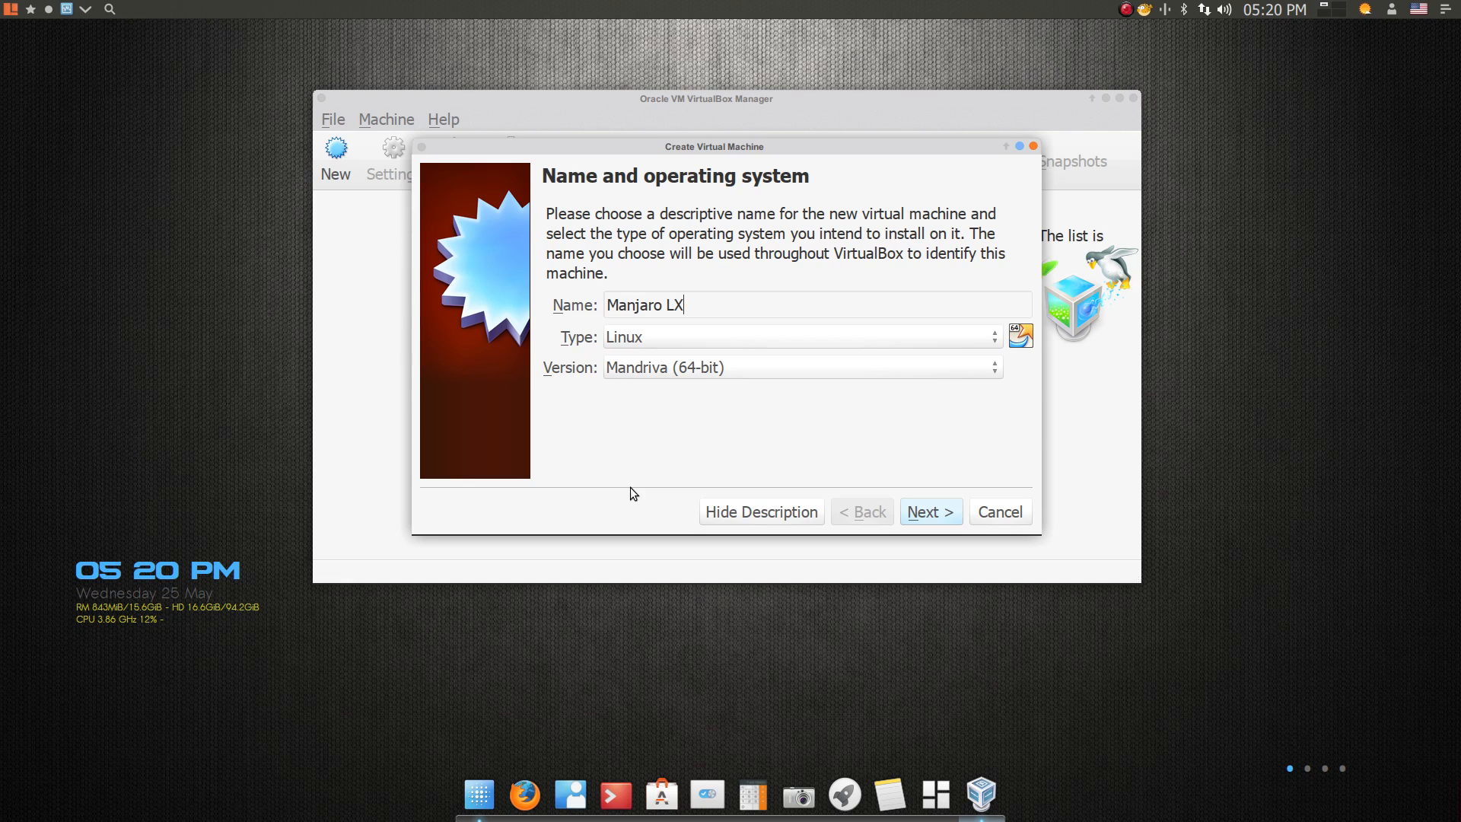
pyautogui.write('Qt')
pyautogui.write('16.04')
pyautogui.click(997, 371)
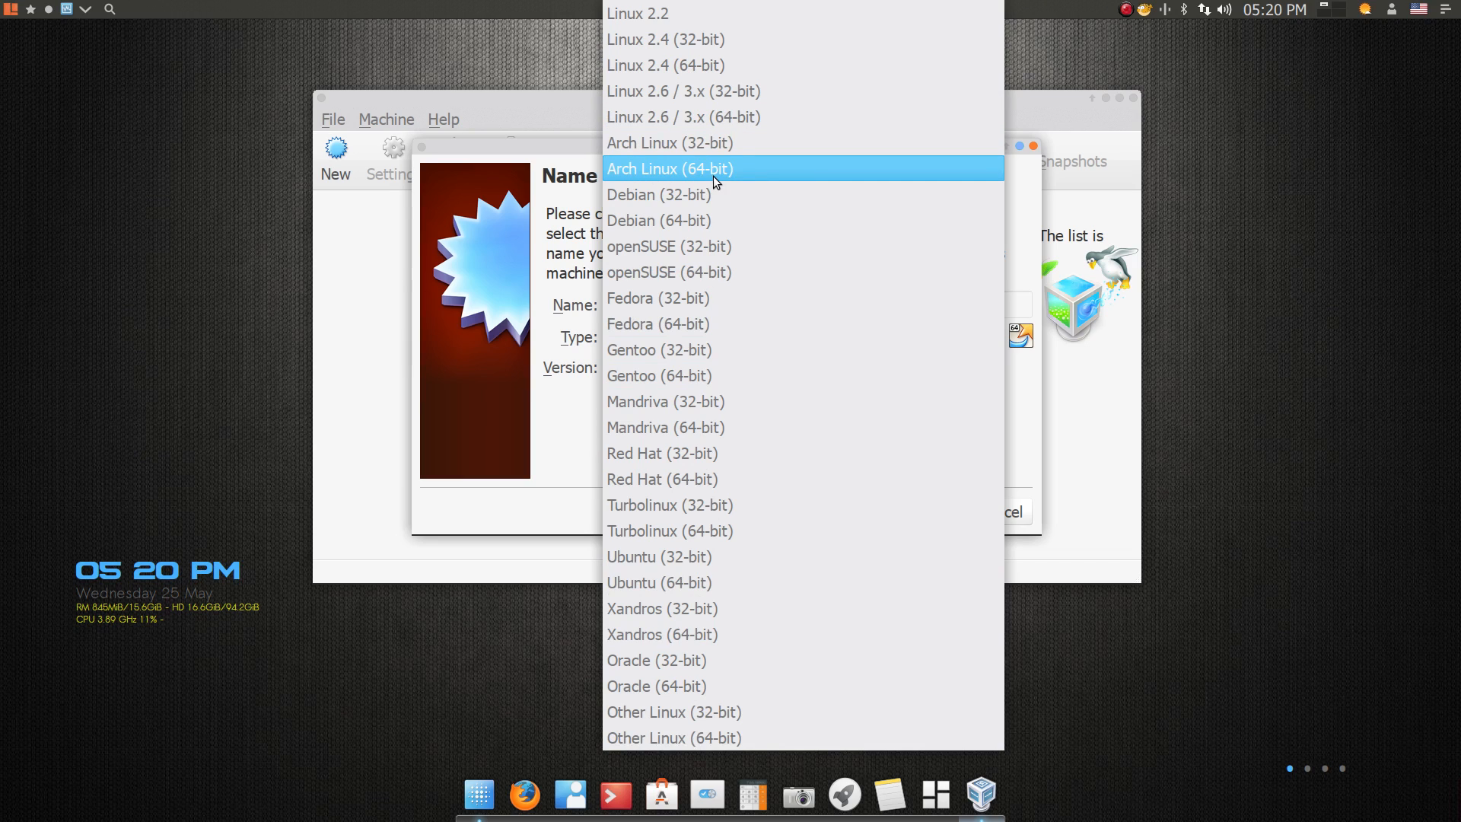
pyautogui.click(691, 169)
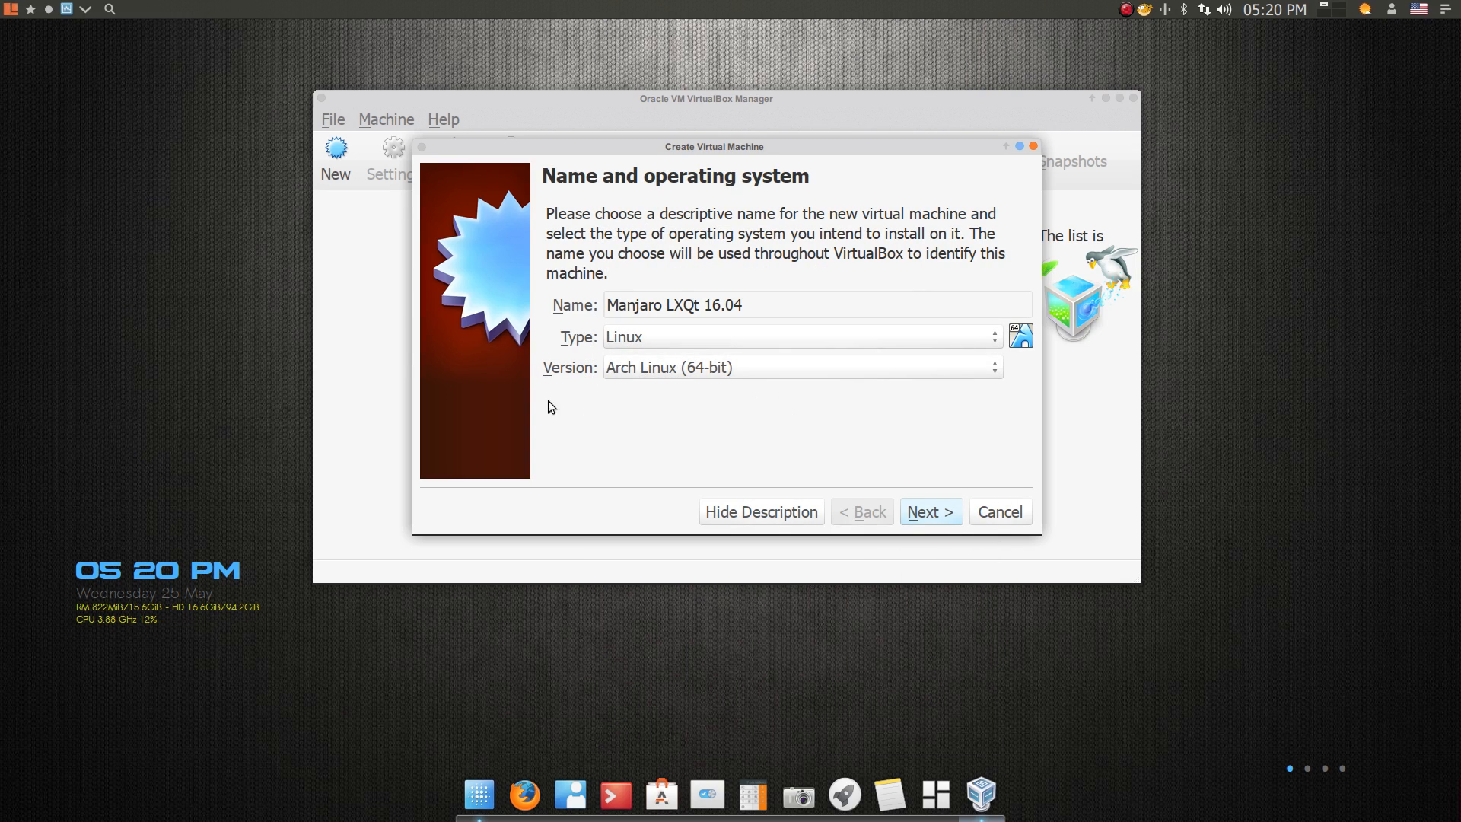
pyautogui.click(936, 514)
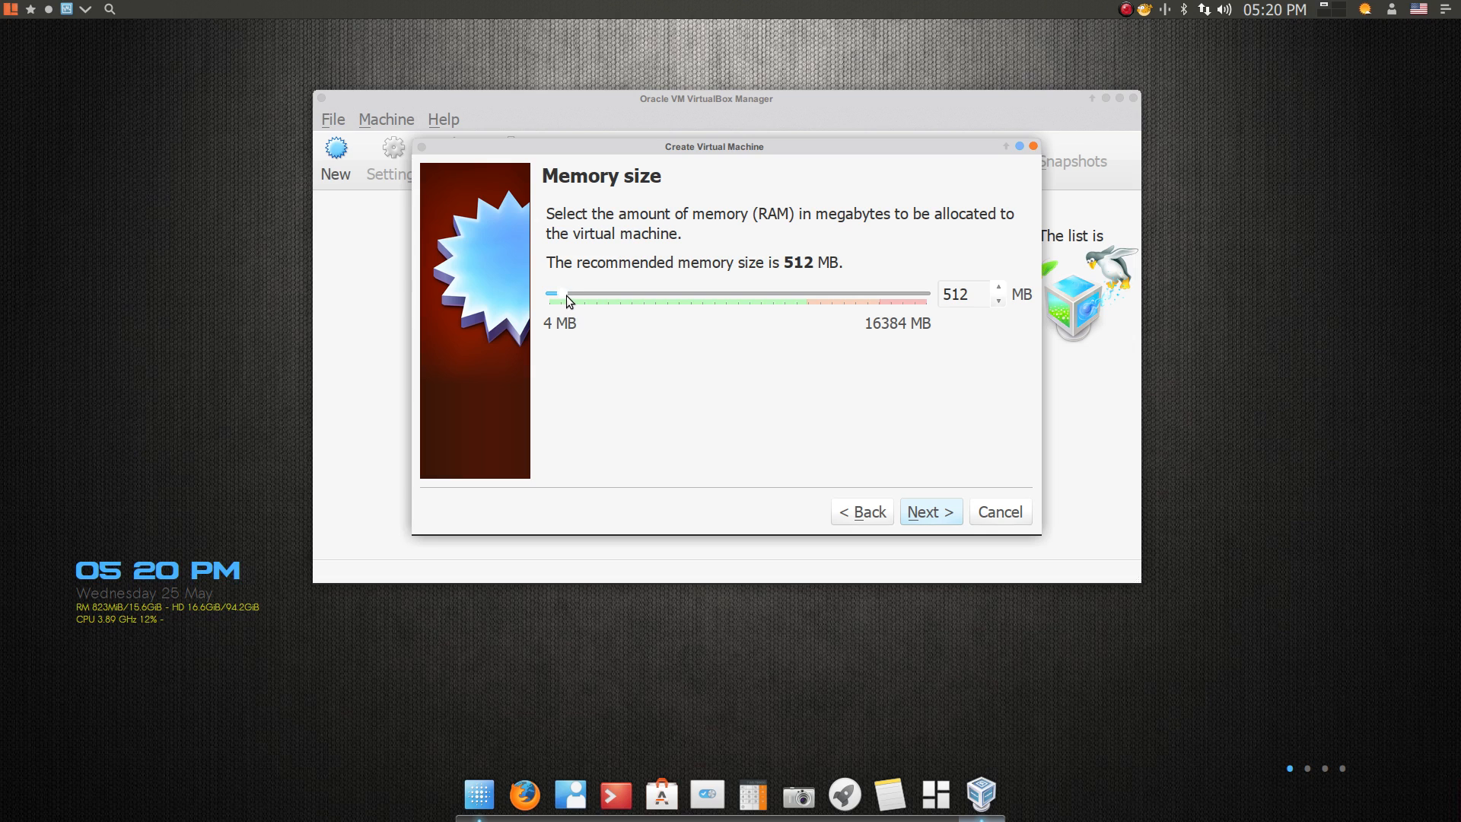
# Step: Allocate 4096 MB of memory and create a dynamically allocated VDI hard drive of 28.77 GB for the new machine
pyautogui.moveTo(566, 295); pyautogui.dragTo(650, 290)
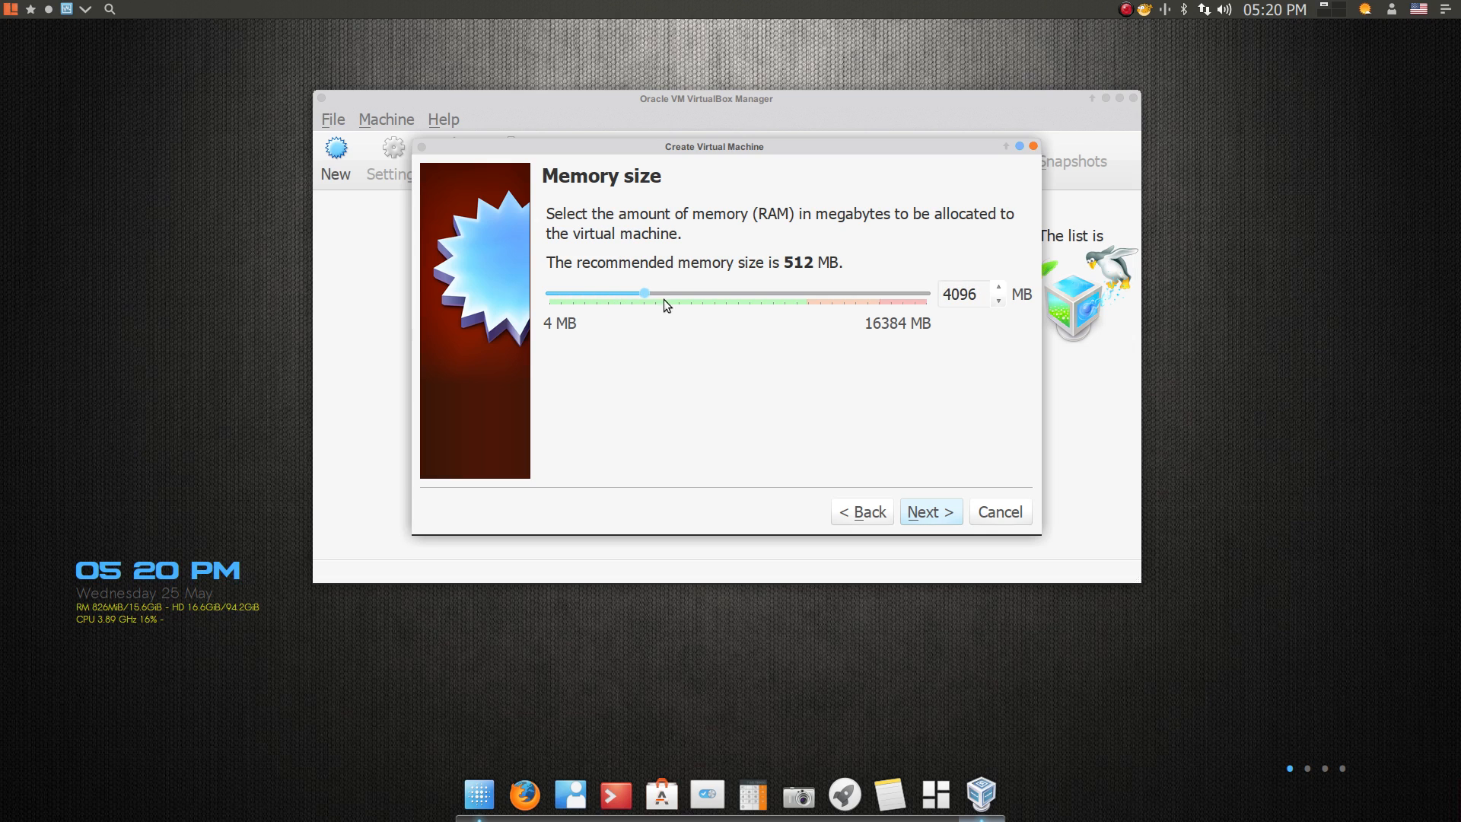
pyautogui.click(941, 515)
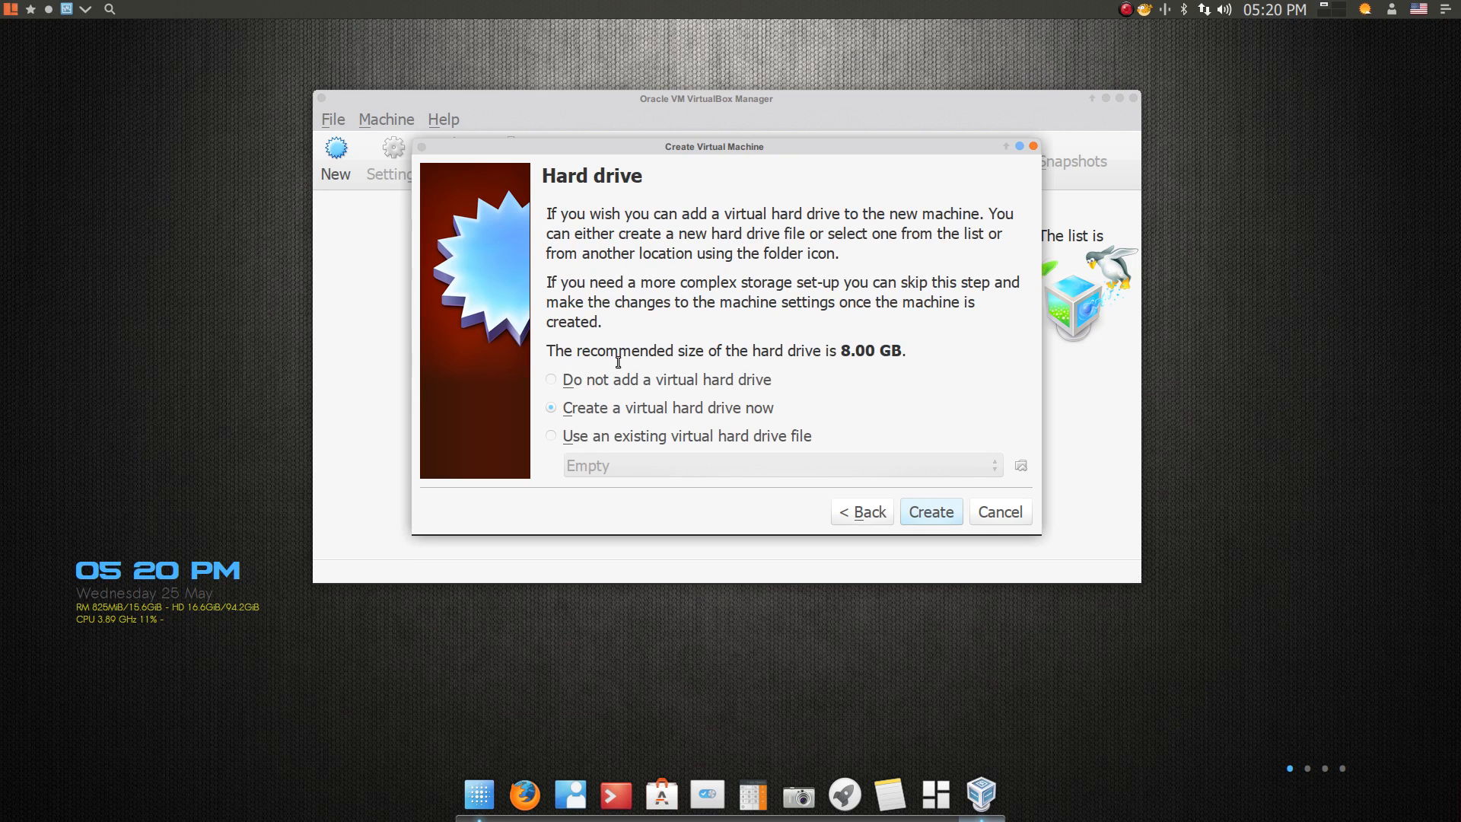
pyautogui.click(939, 512)
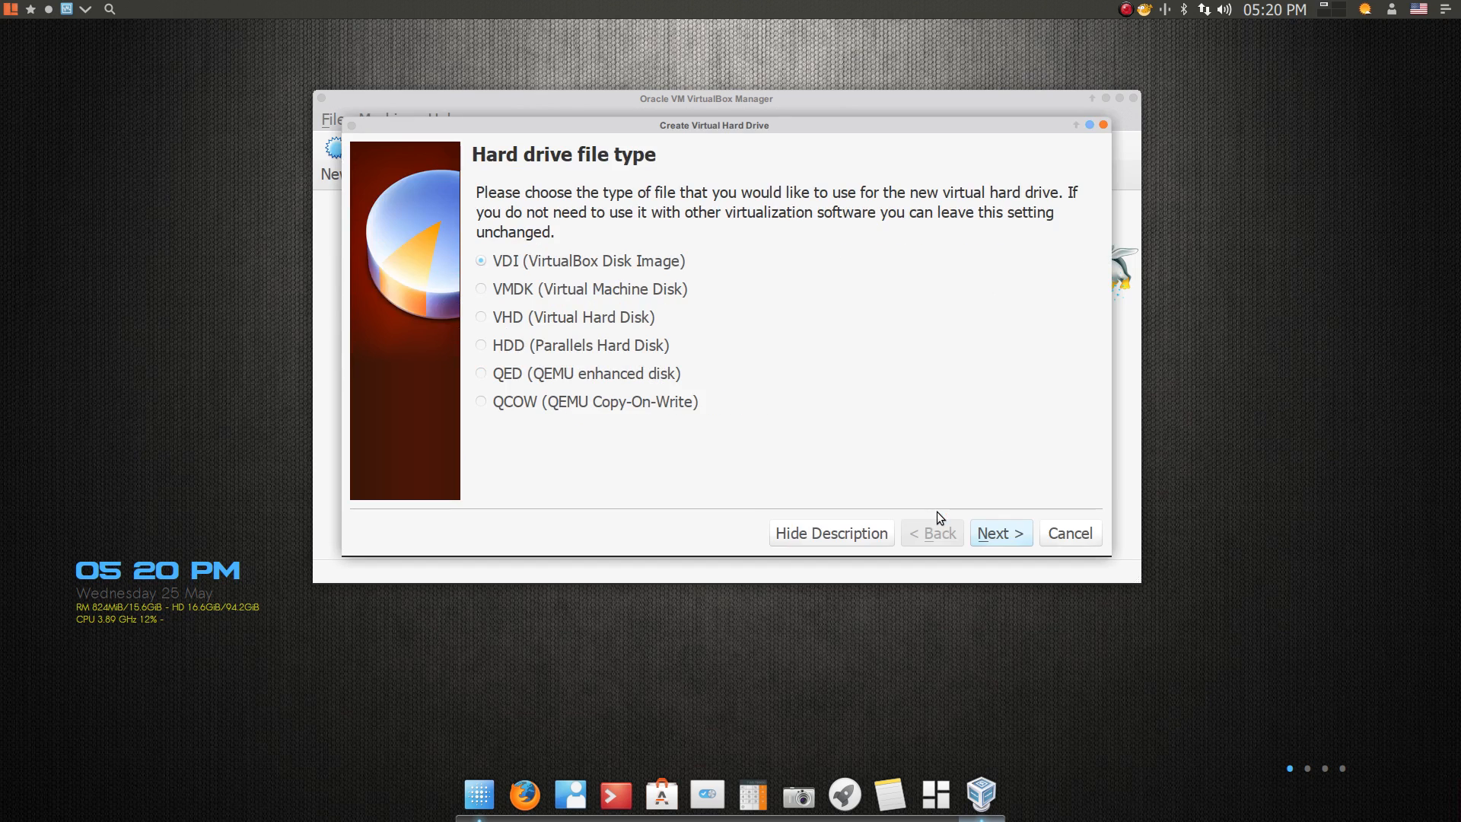
pyautogui.click(1016, 535)
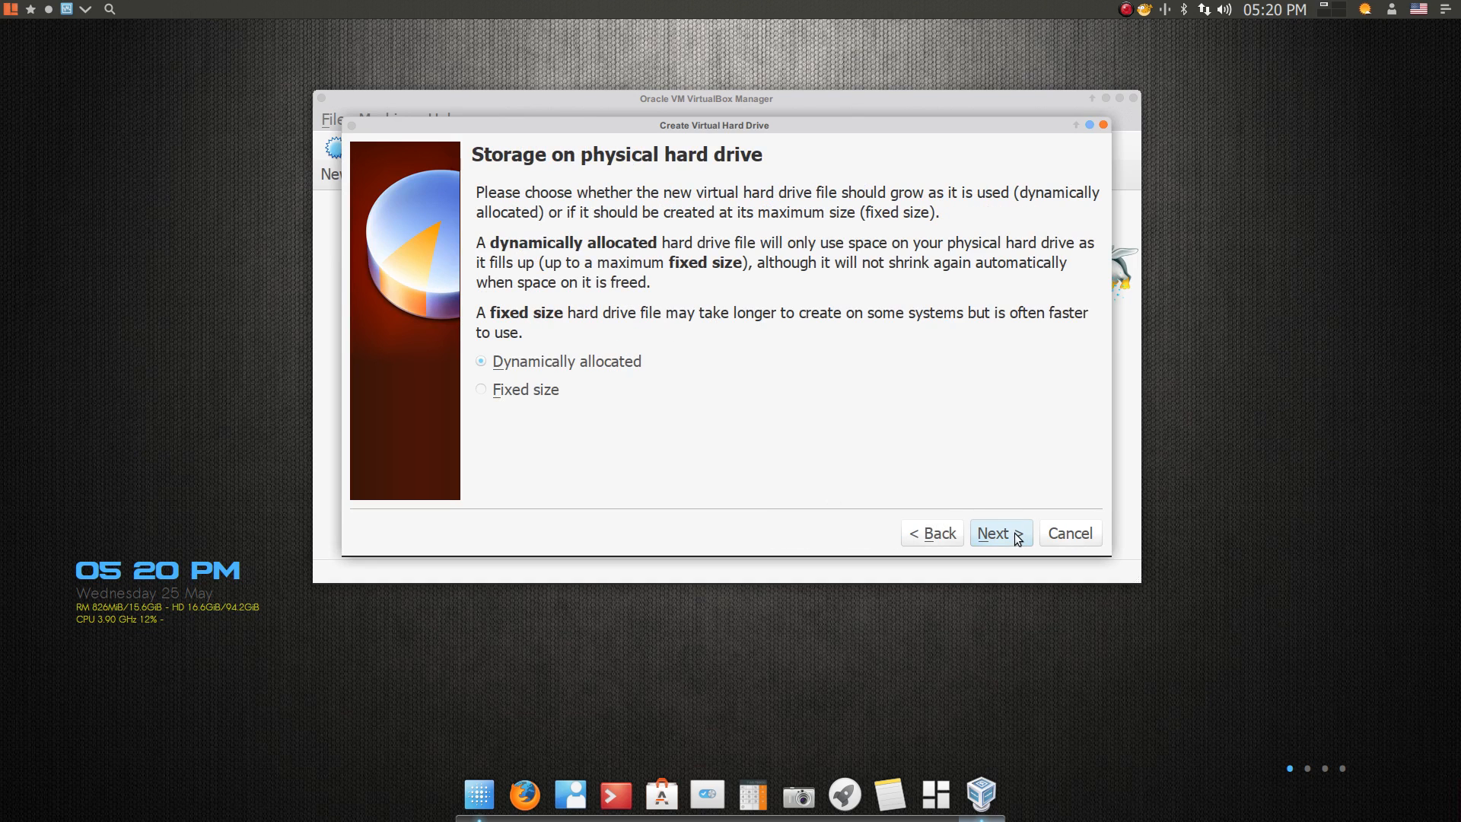
pyautogui.click(1016, 536)
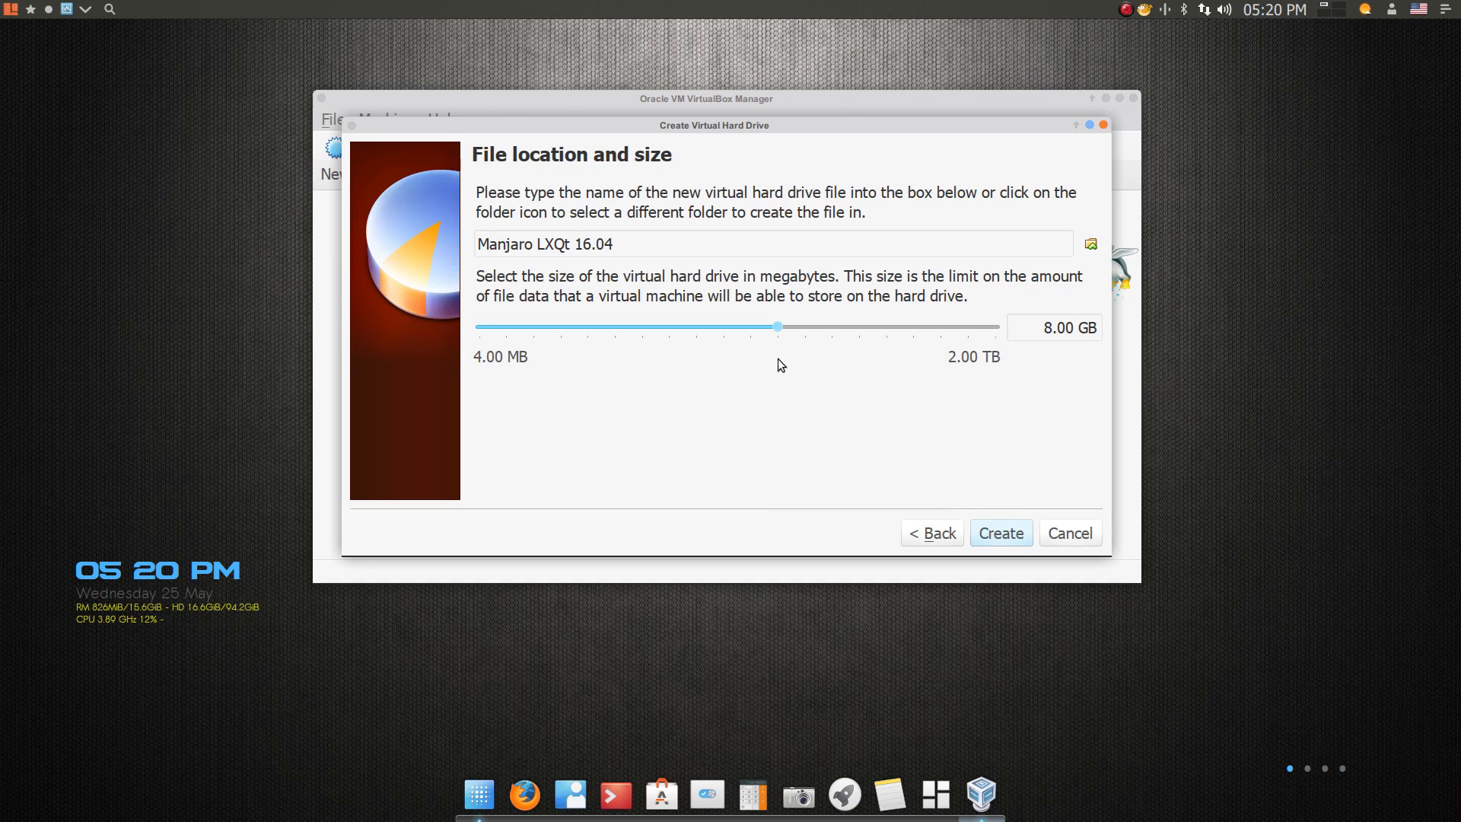
pyautogui.moveTo(778, 325); pyautogui.dragTo(828, 326)
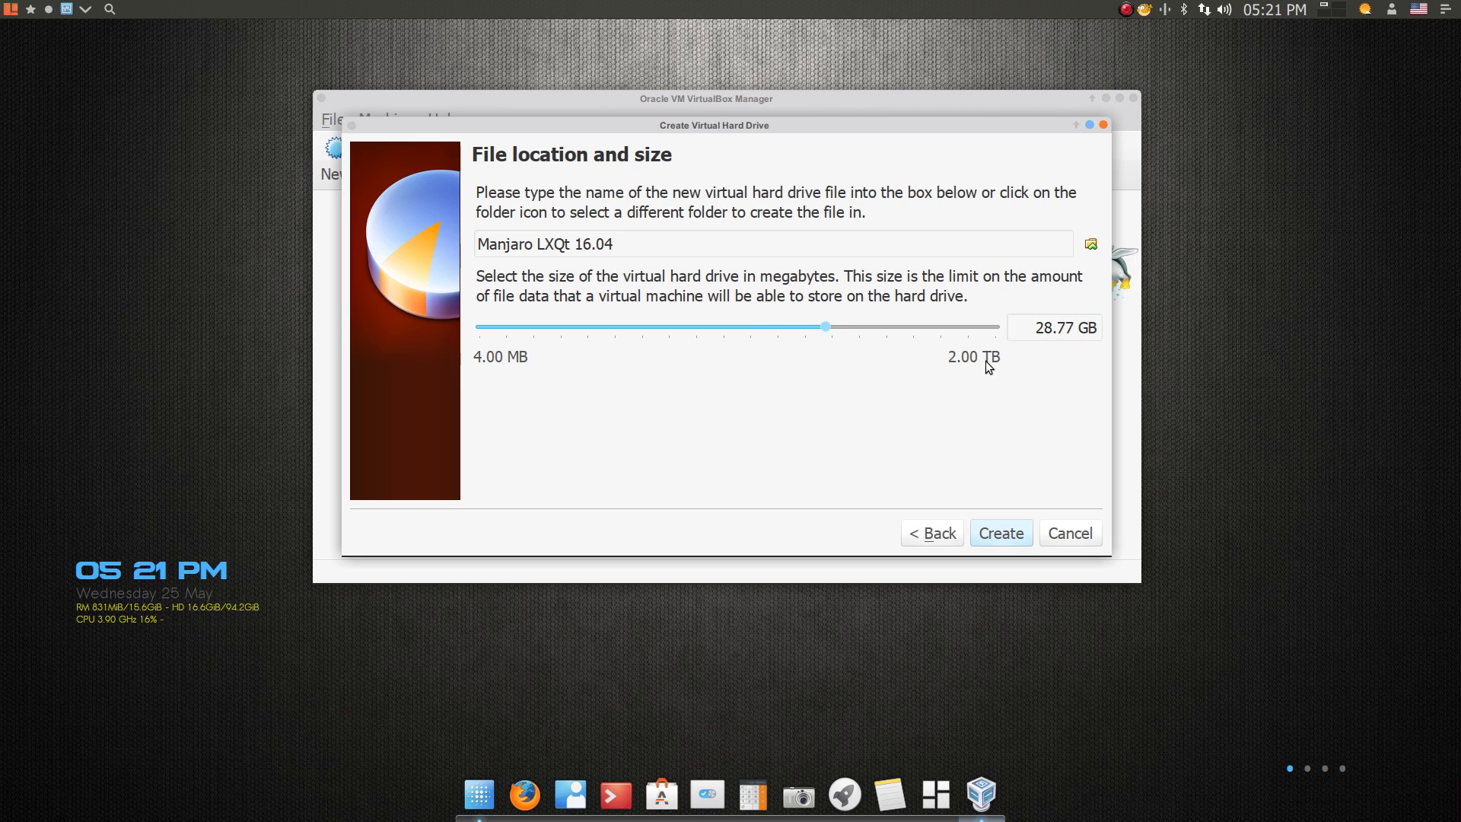
pyautogui.click(991, 535)
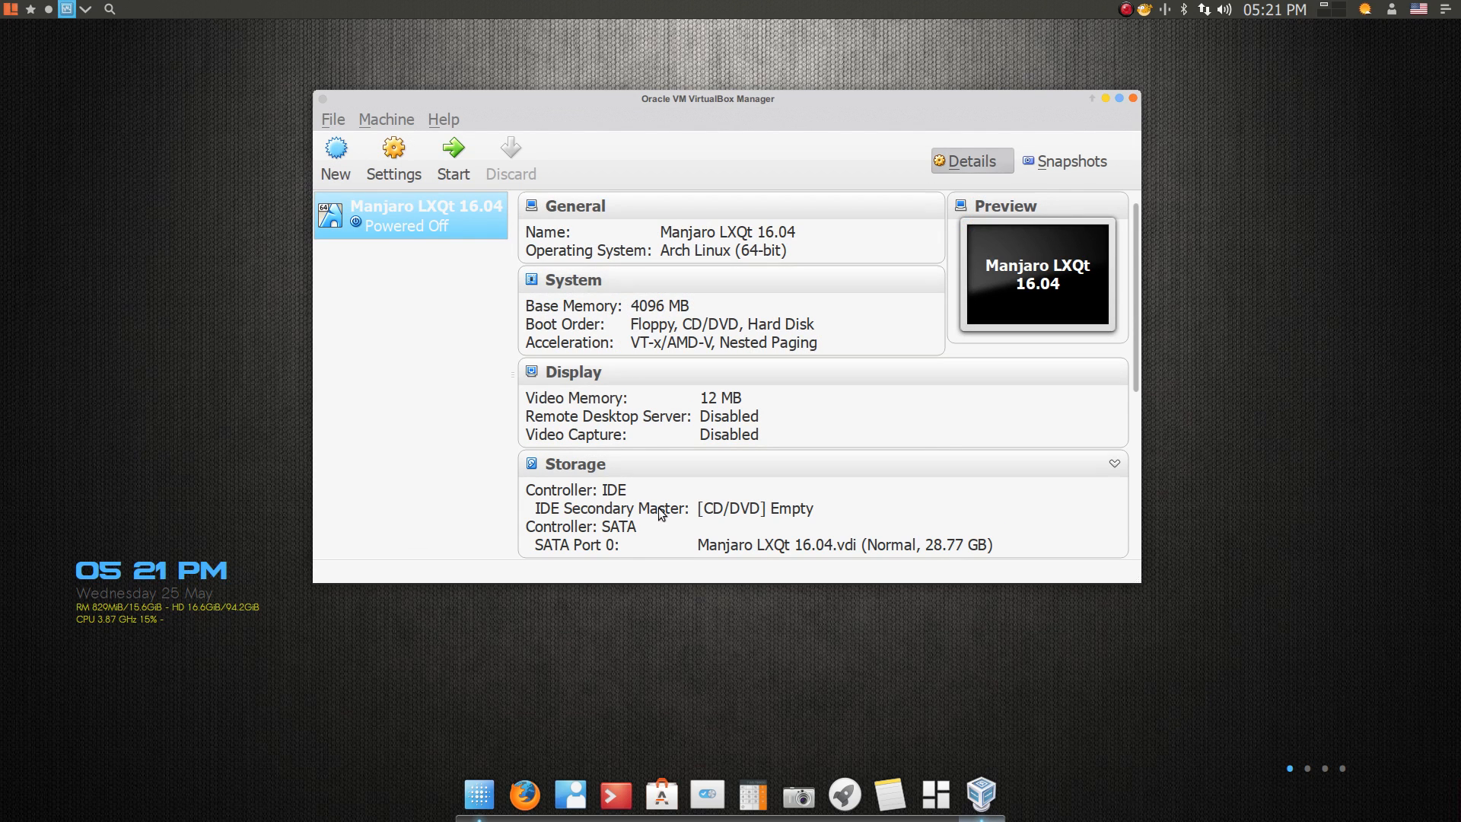
# Step: Set both the shared clipboard and drag'n'drop of the Manjaro virtual machine to Bidirectional
pyautogui.click(397, 164)
pyautogui.click(652, 202)
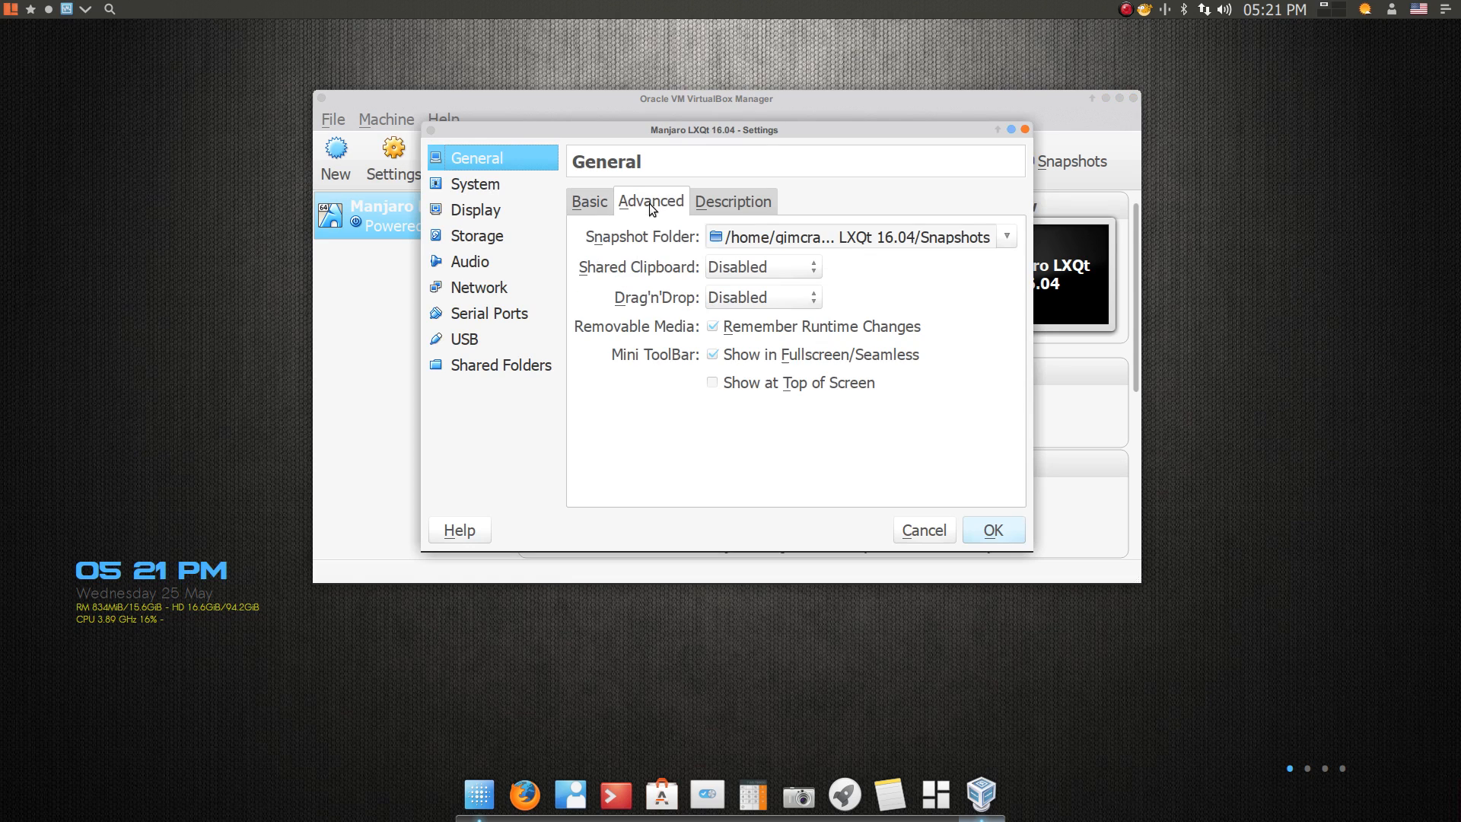
pyautogui.click(814, 269)
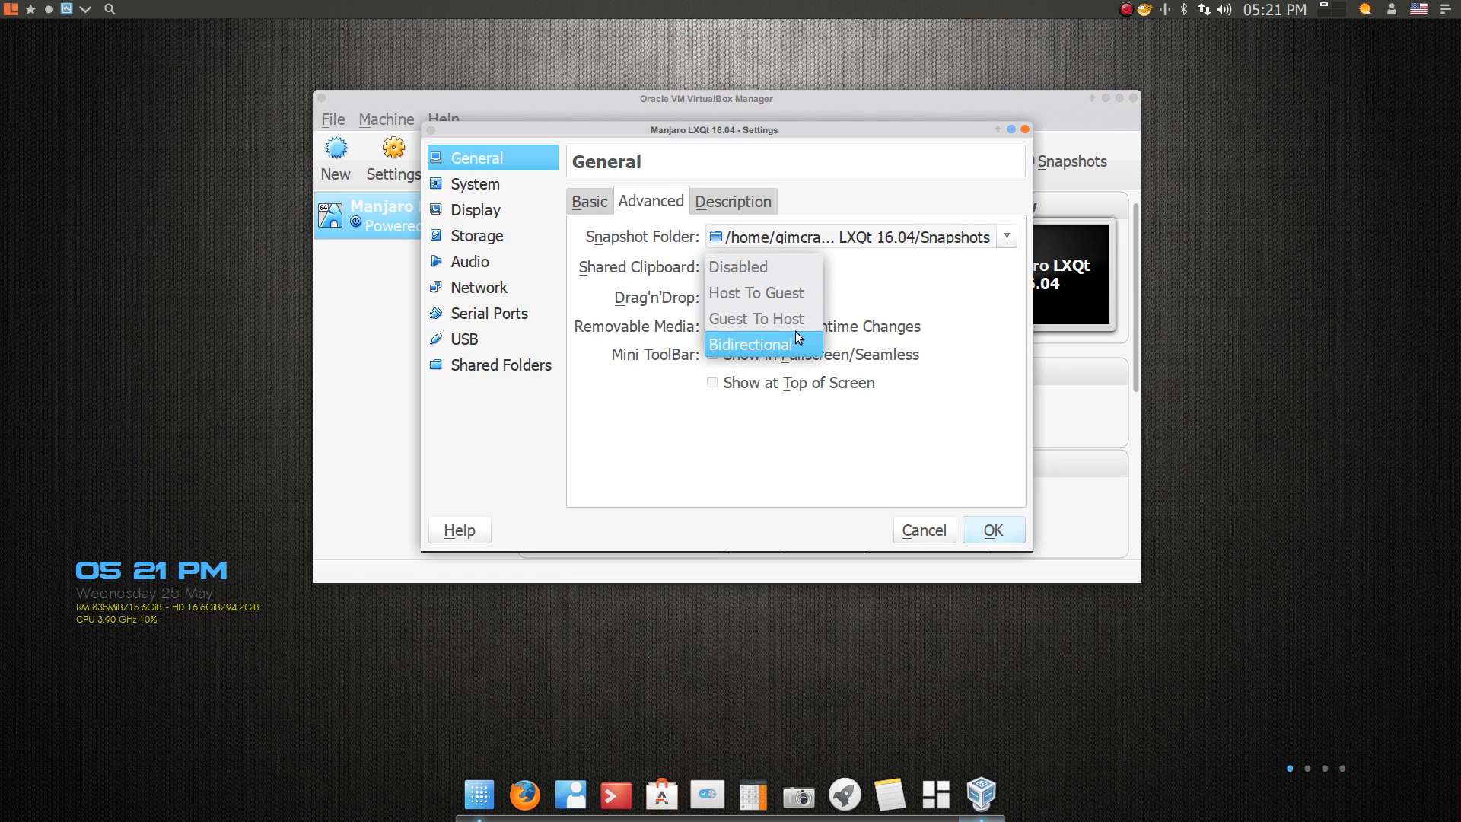
pyautogui.click(805, 334)
pyautogui.click(810, 301)
pyautogui.click(801, 367)
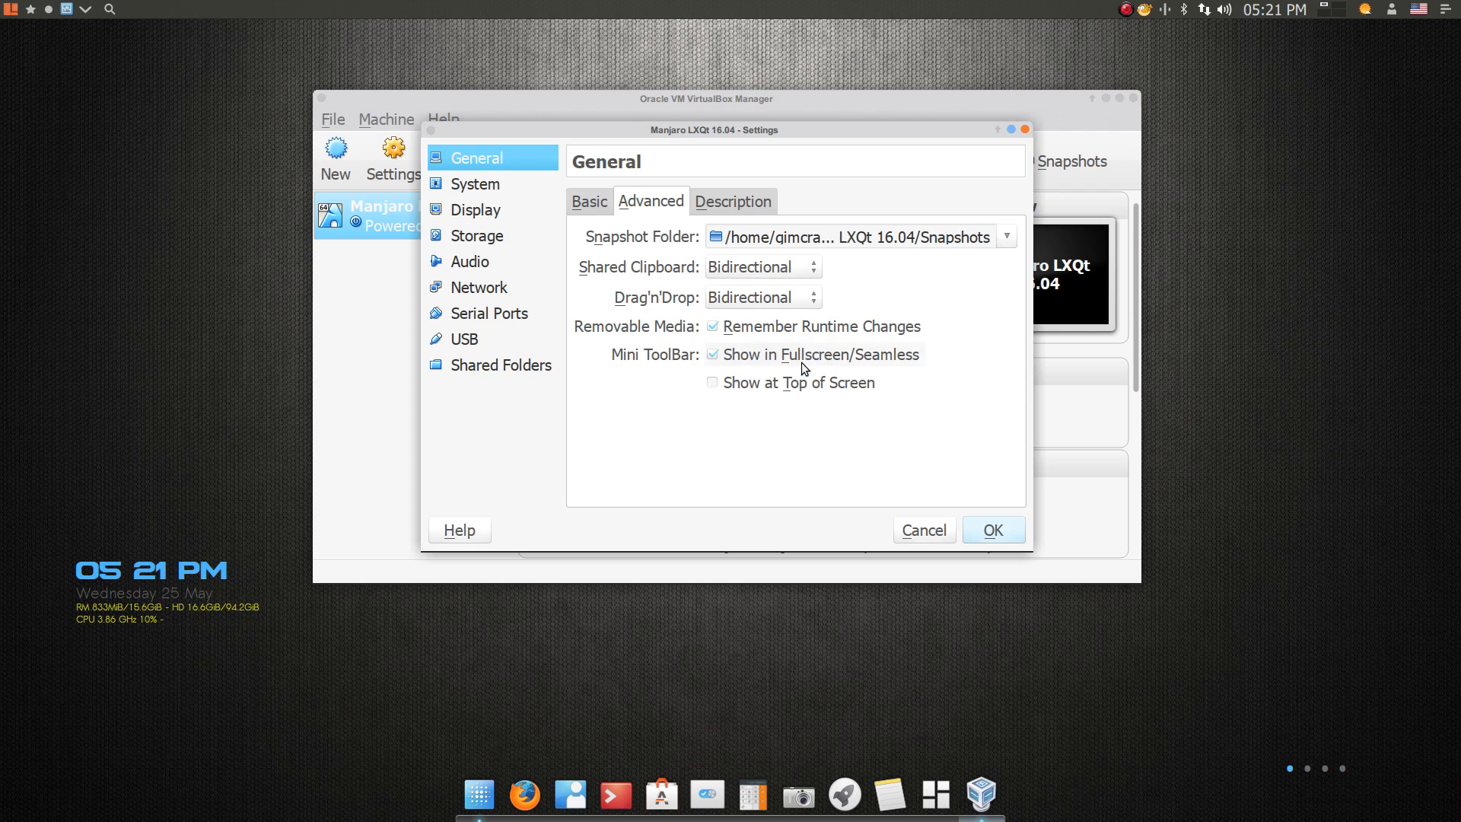
# Step: Disable Floppy in the machine's boot order and check the display settings
pyautogui.click(493, 185)
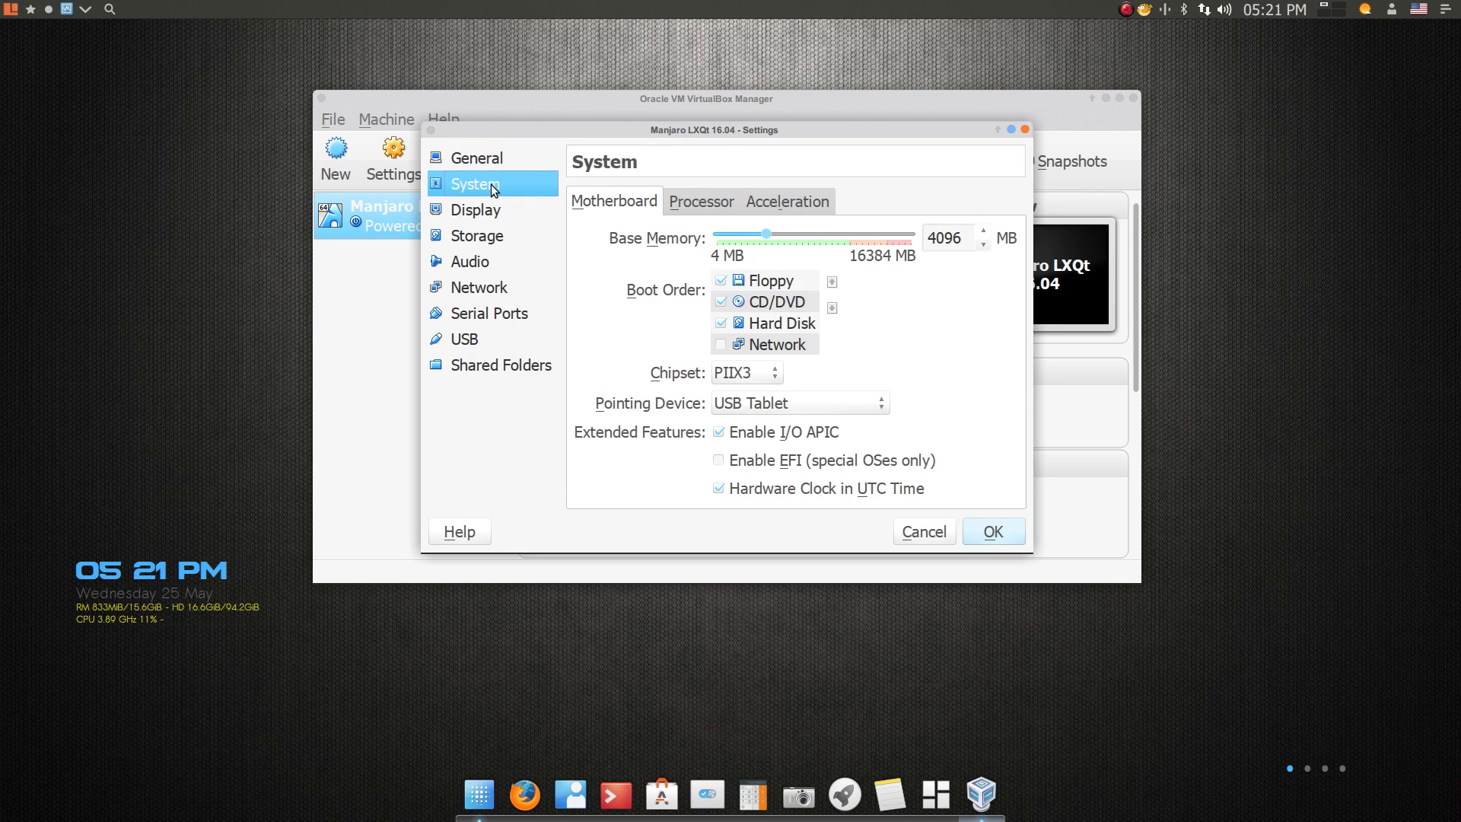
pyautogui.click(721, 281)
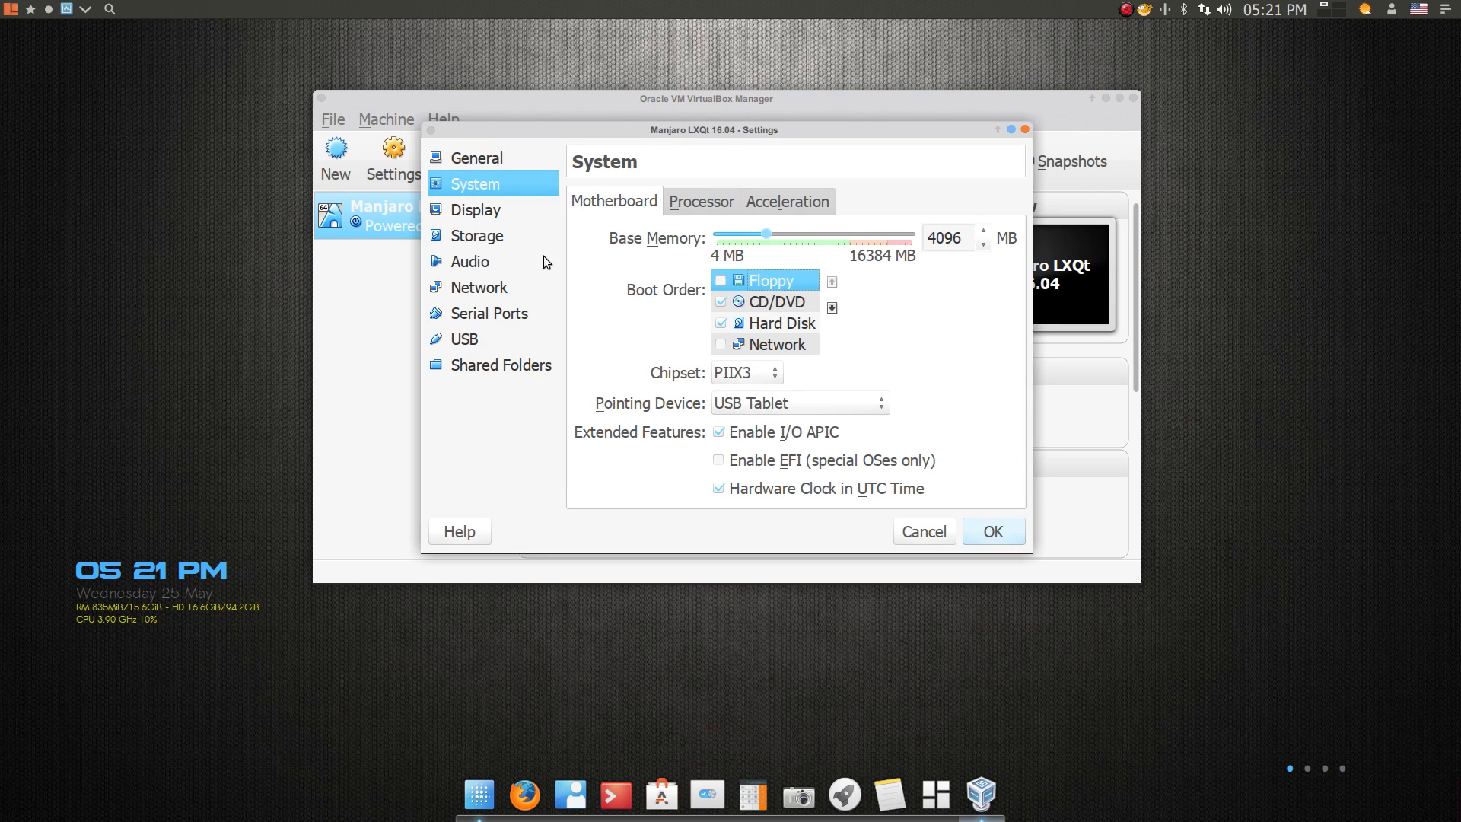
pyautogui.click(475, 211)
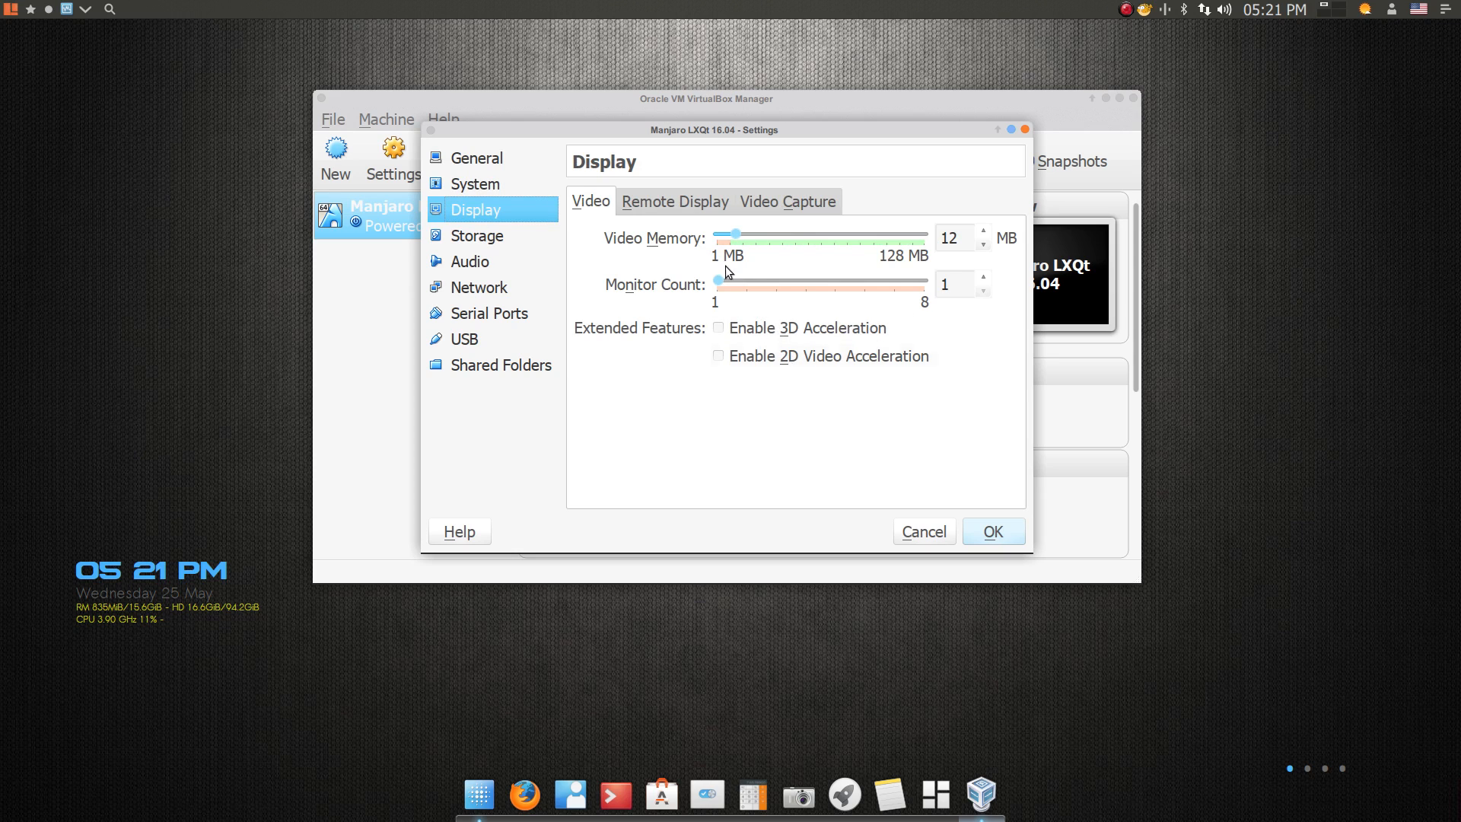
# Step: Load manjaro-lxqt-community-16.05-x86_64.iso from the Downloads folder into the machine's empty IDE optical drive
pyautogui.click(475, 237)
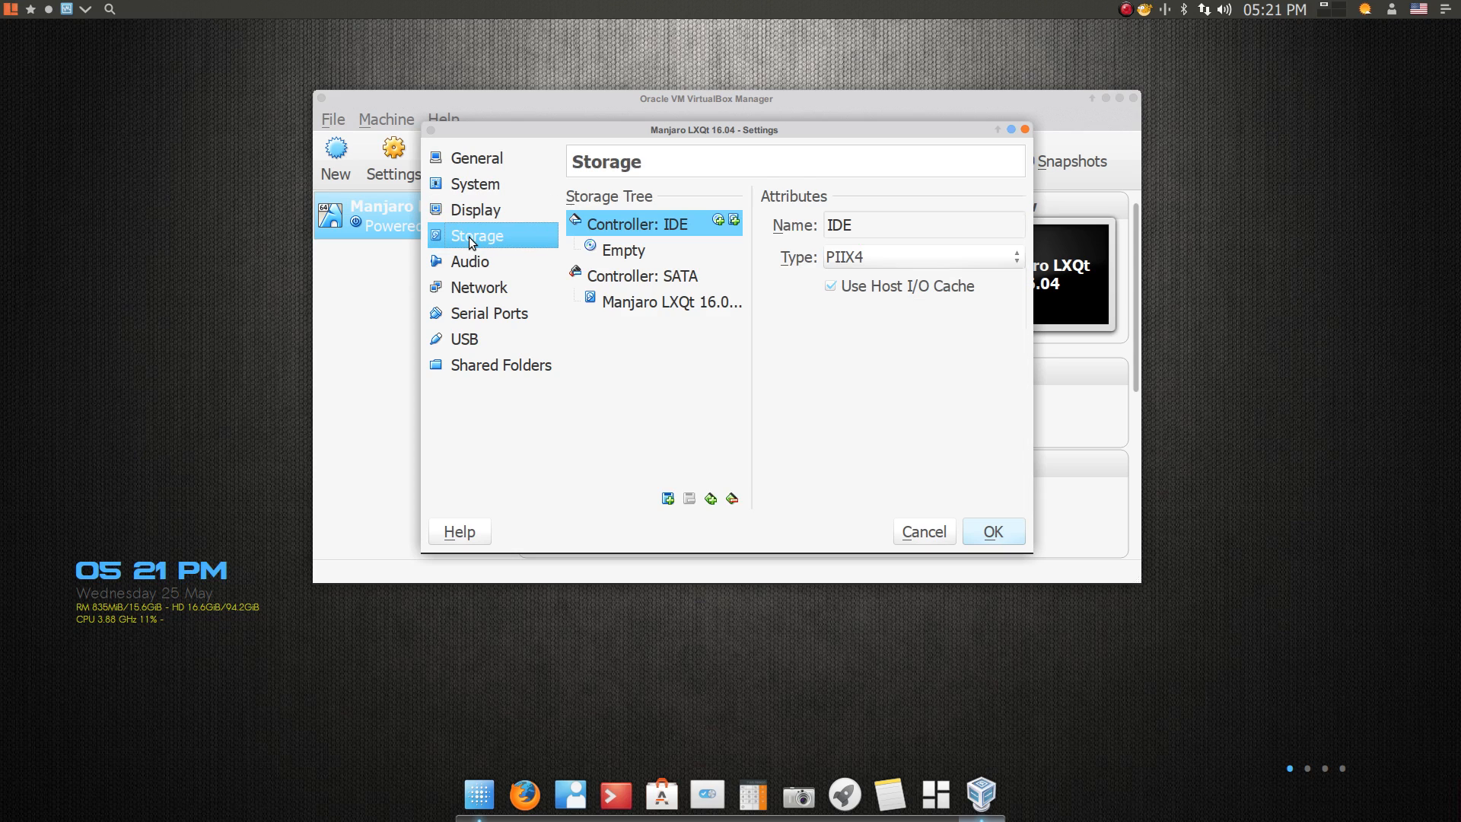
pyautogui.click(629, 254)
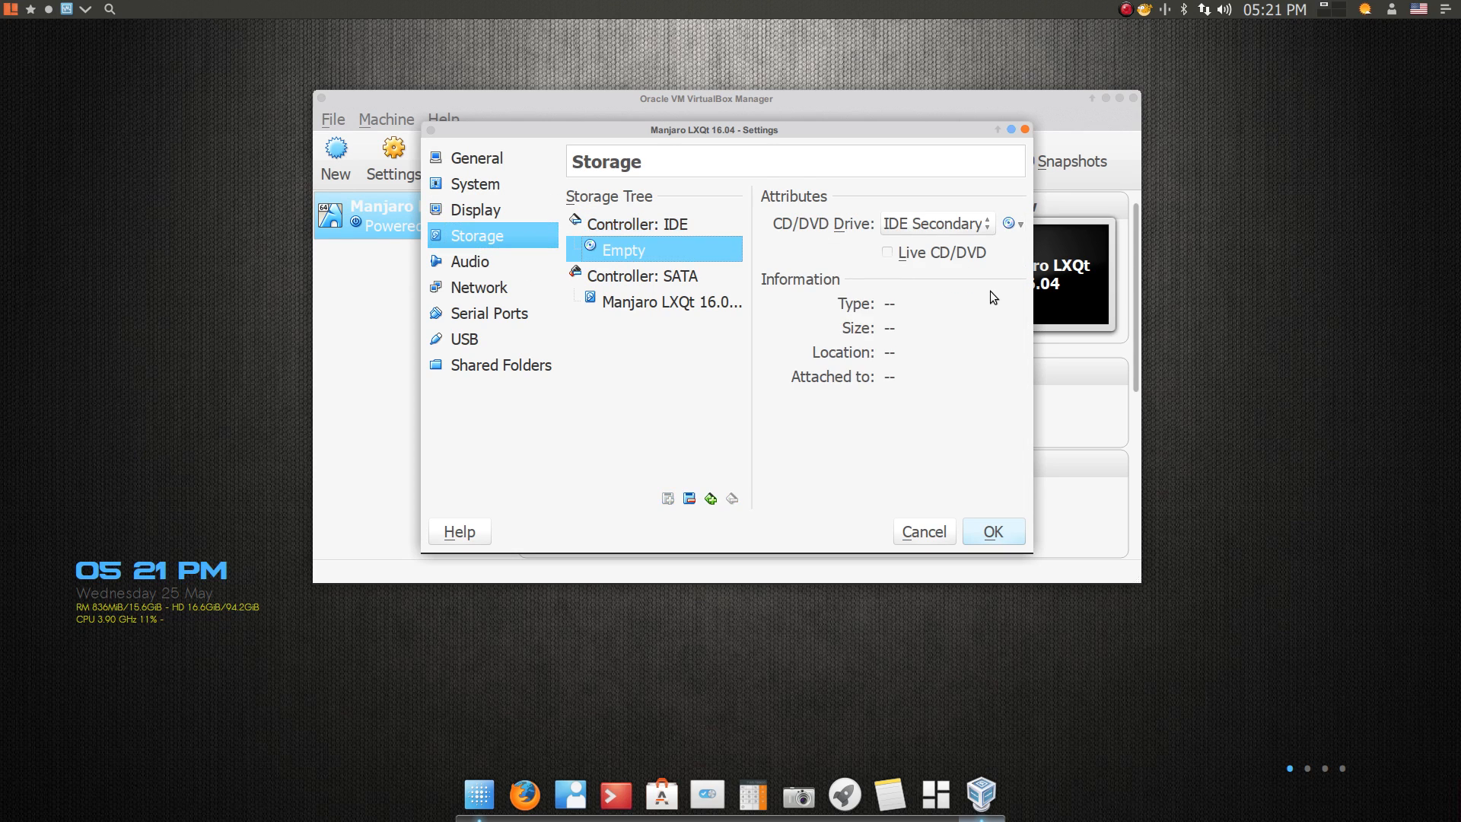
pyautogui.click(1018, 225)
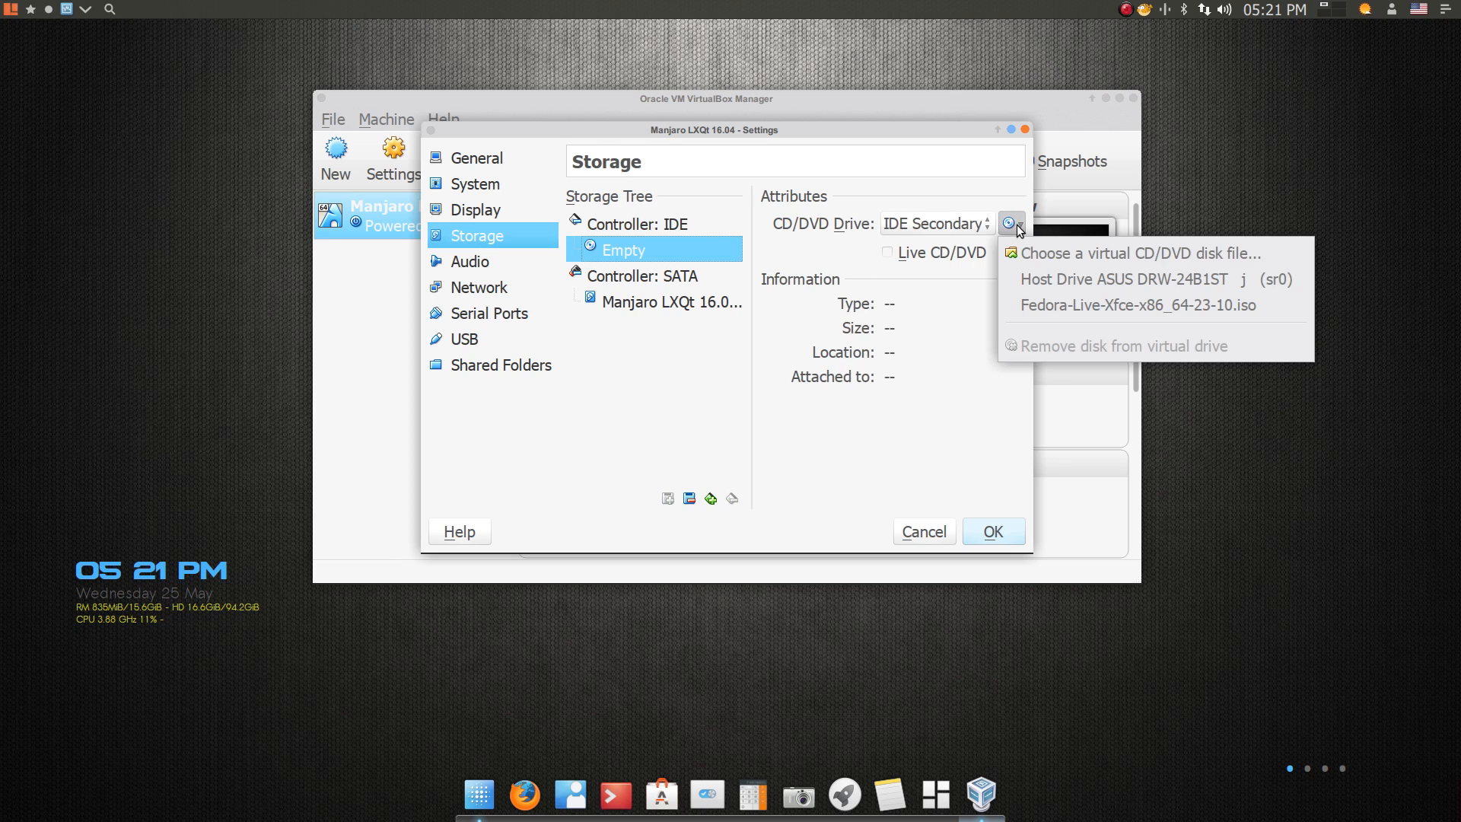
pyautogui.click(1052, 255)
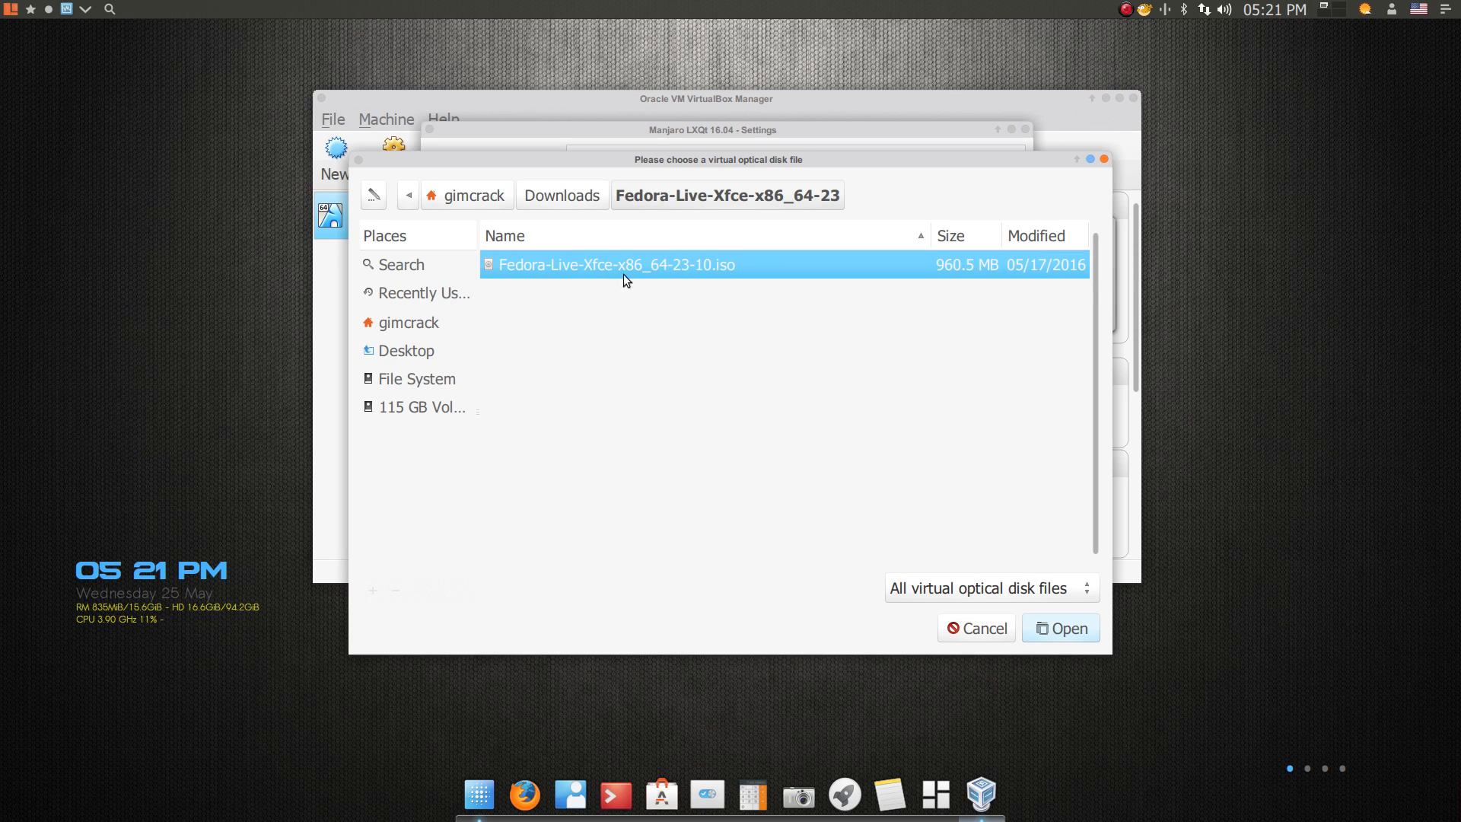
pyautogui.click(408, 321)
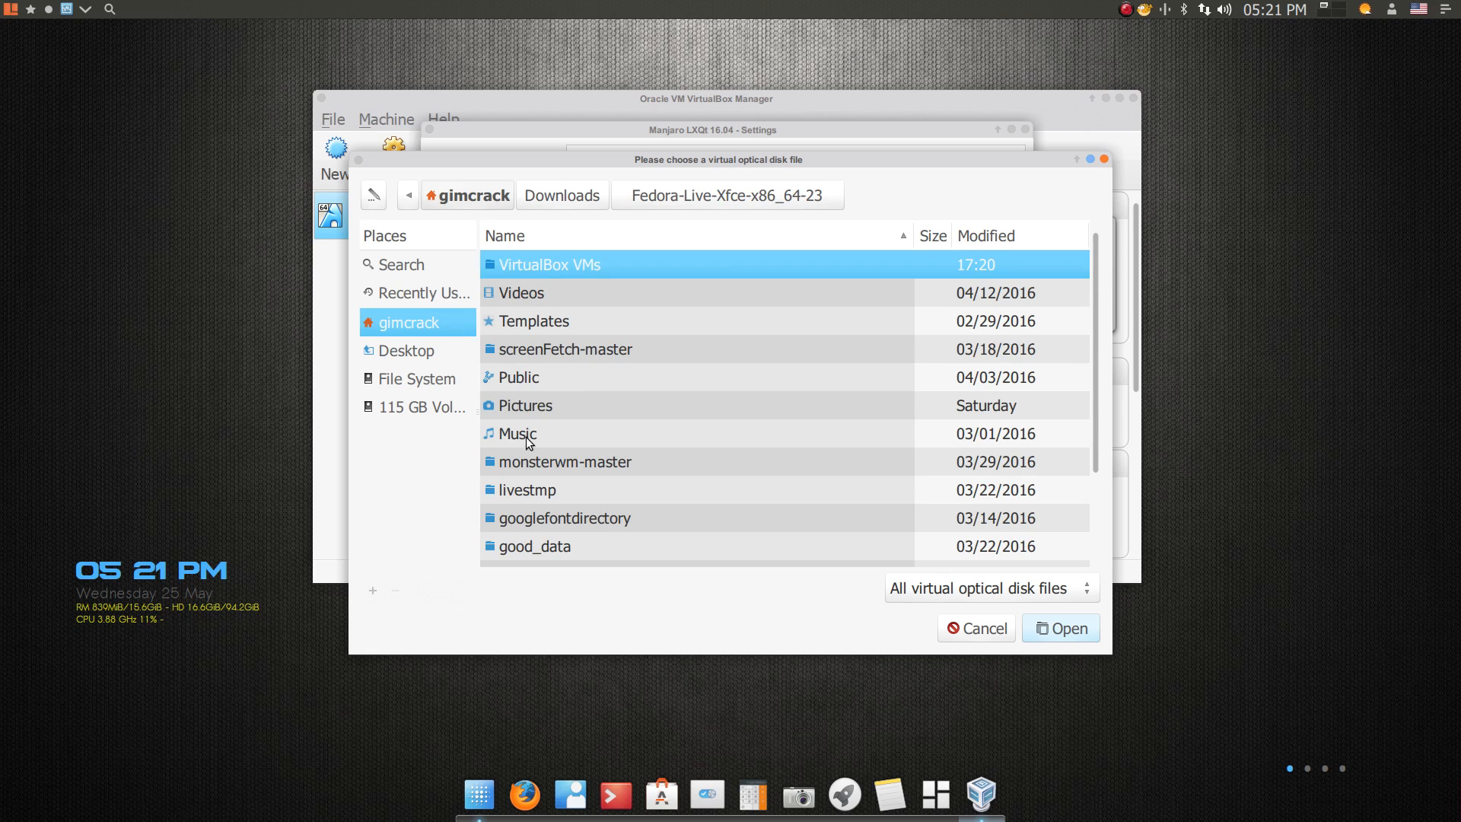
pyautogui.scroll(-1, 577, 510)
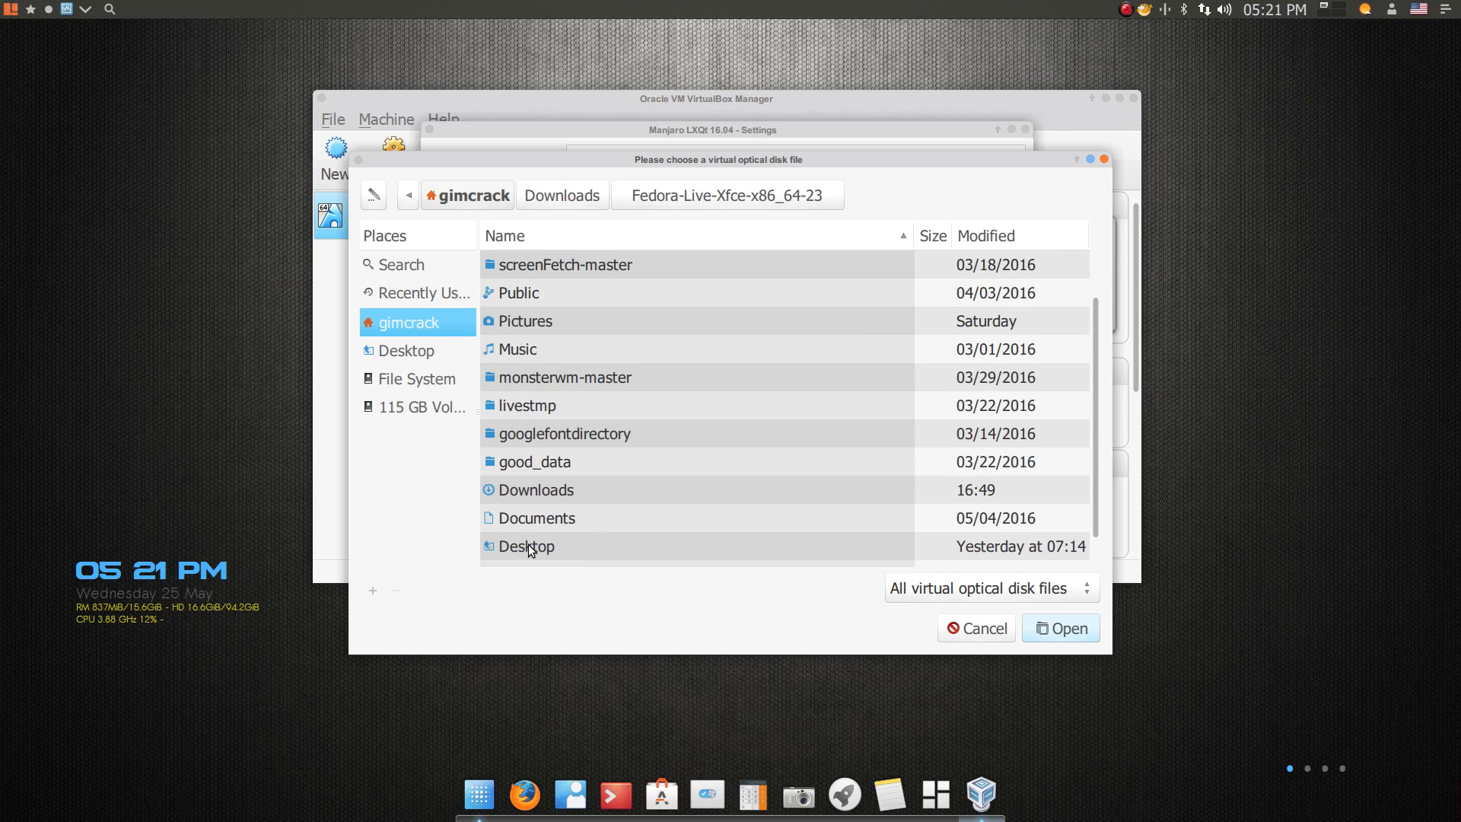
pyautogui.doubleClick(535, 488)
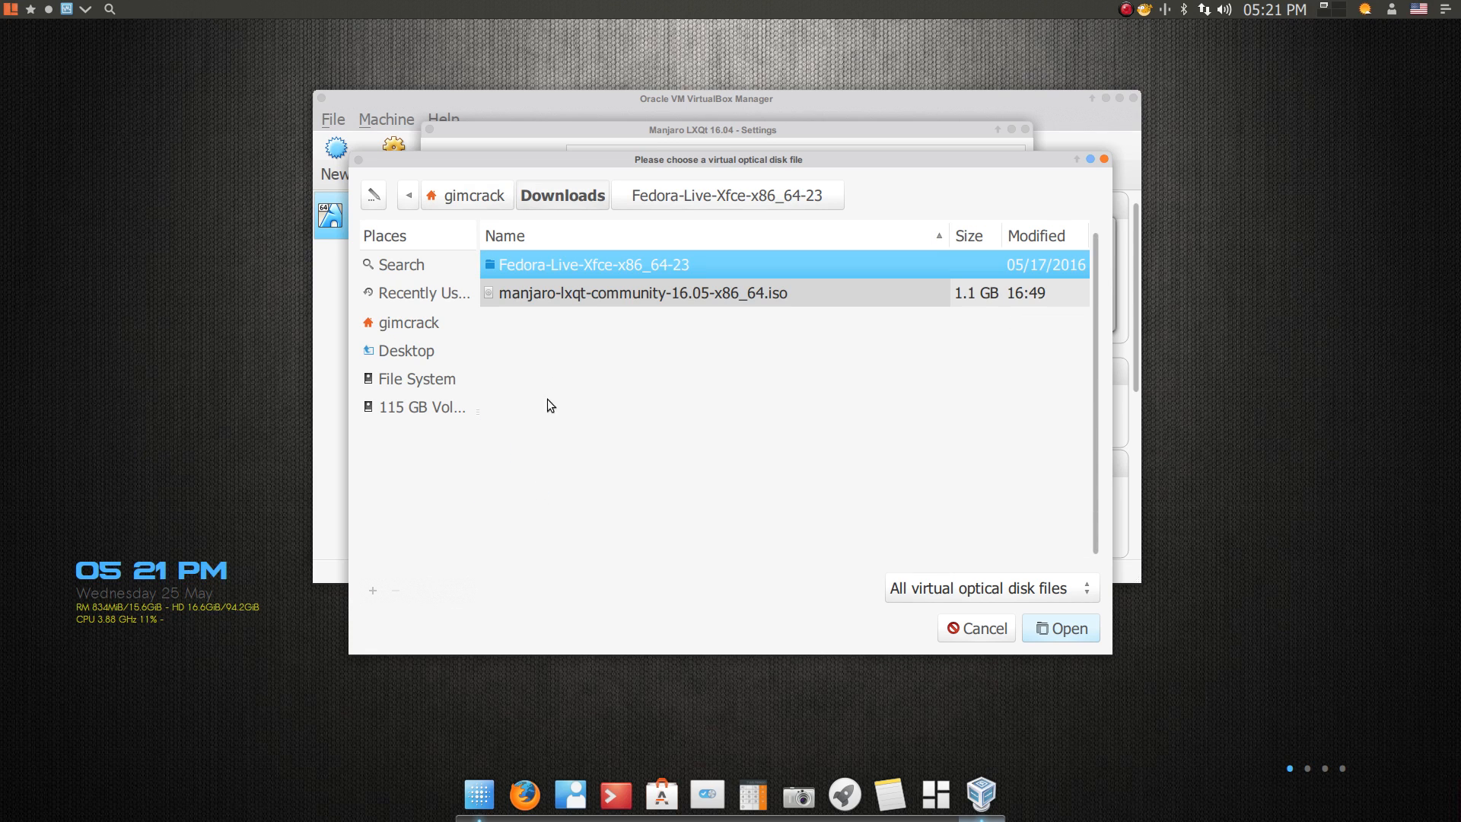
pyautogui.click(579, 294)
pyautogui.click(1053, 629)
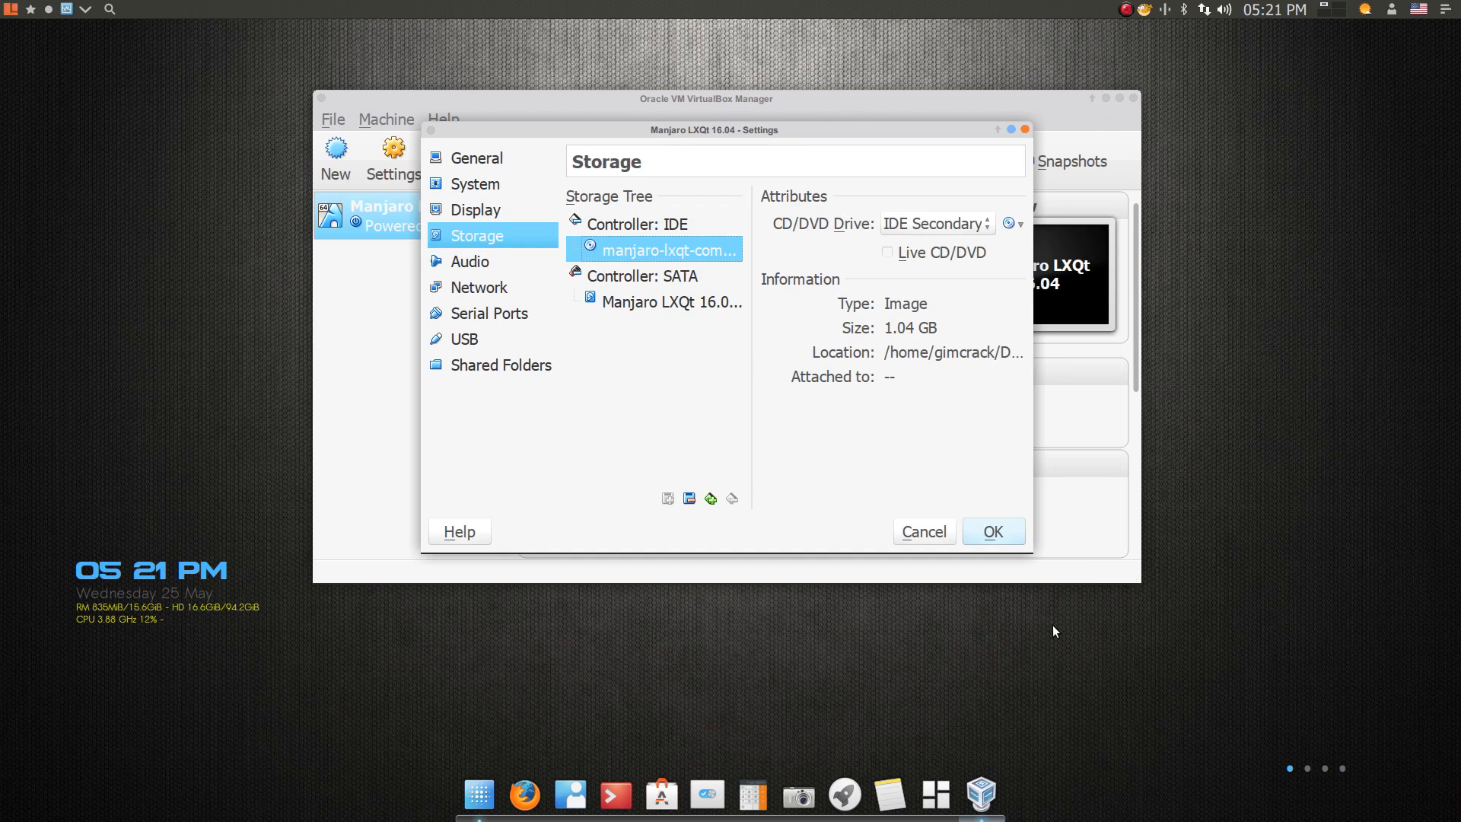
# Step: Attach network adapter 1 to Bridged Adapter and save the machine's settings
pyautogui.click(468, 264)
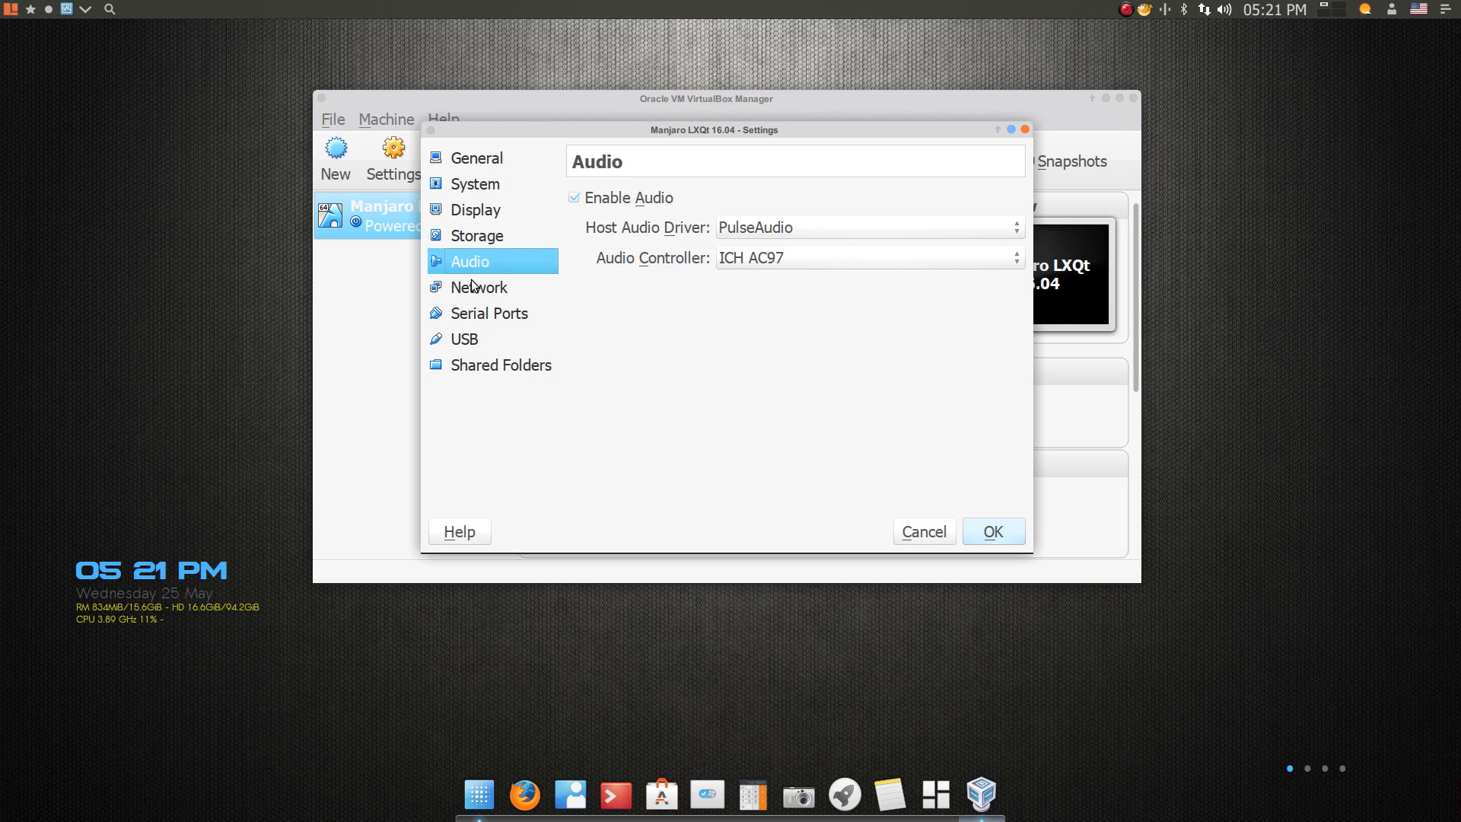
pyautogui.click(476, 288)
pyautogui.click(822, 263)
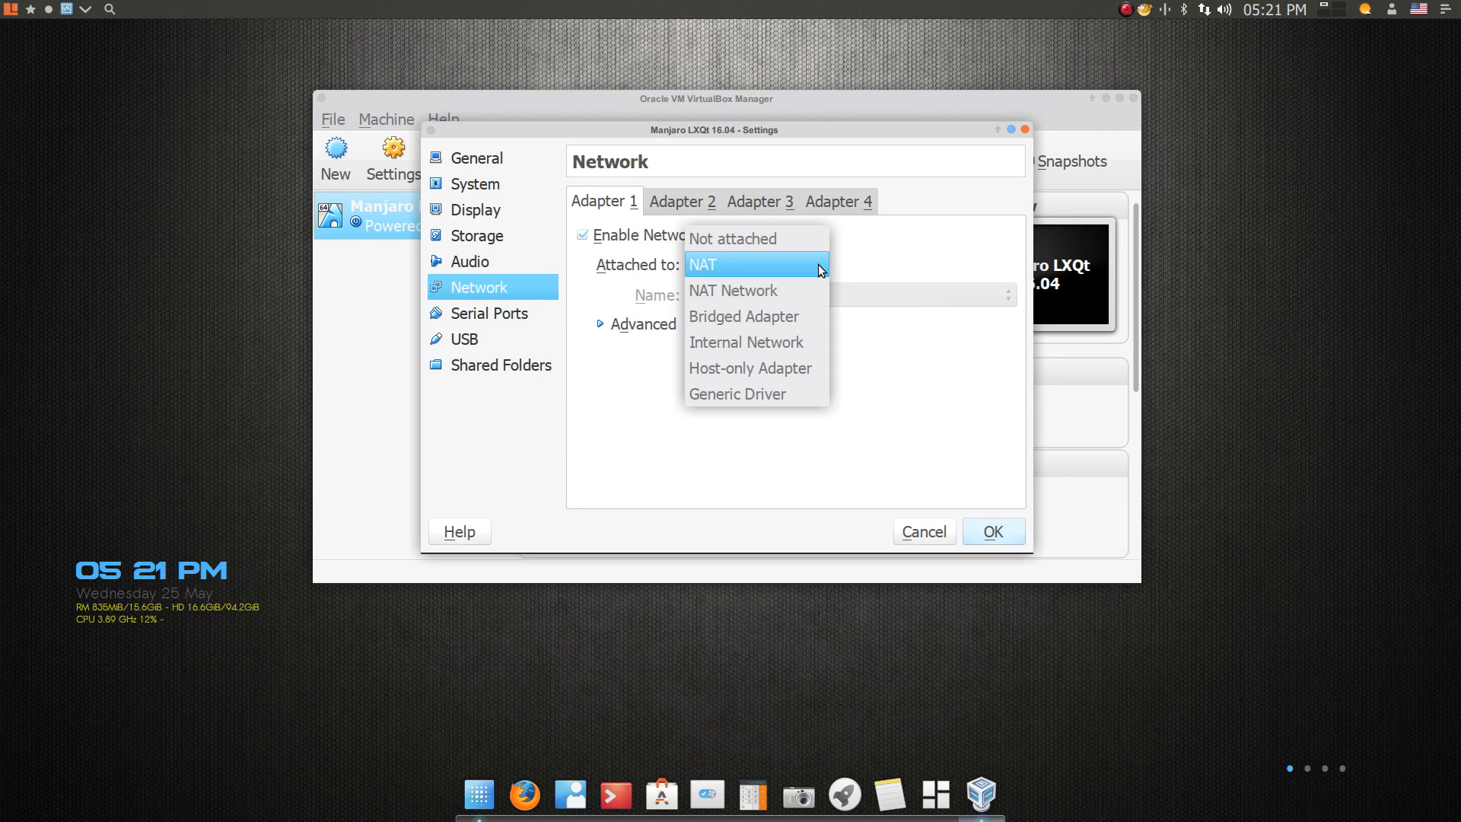
pyautogui.click(798, 312)
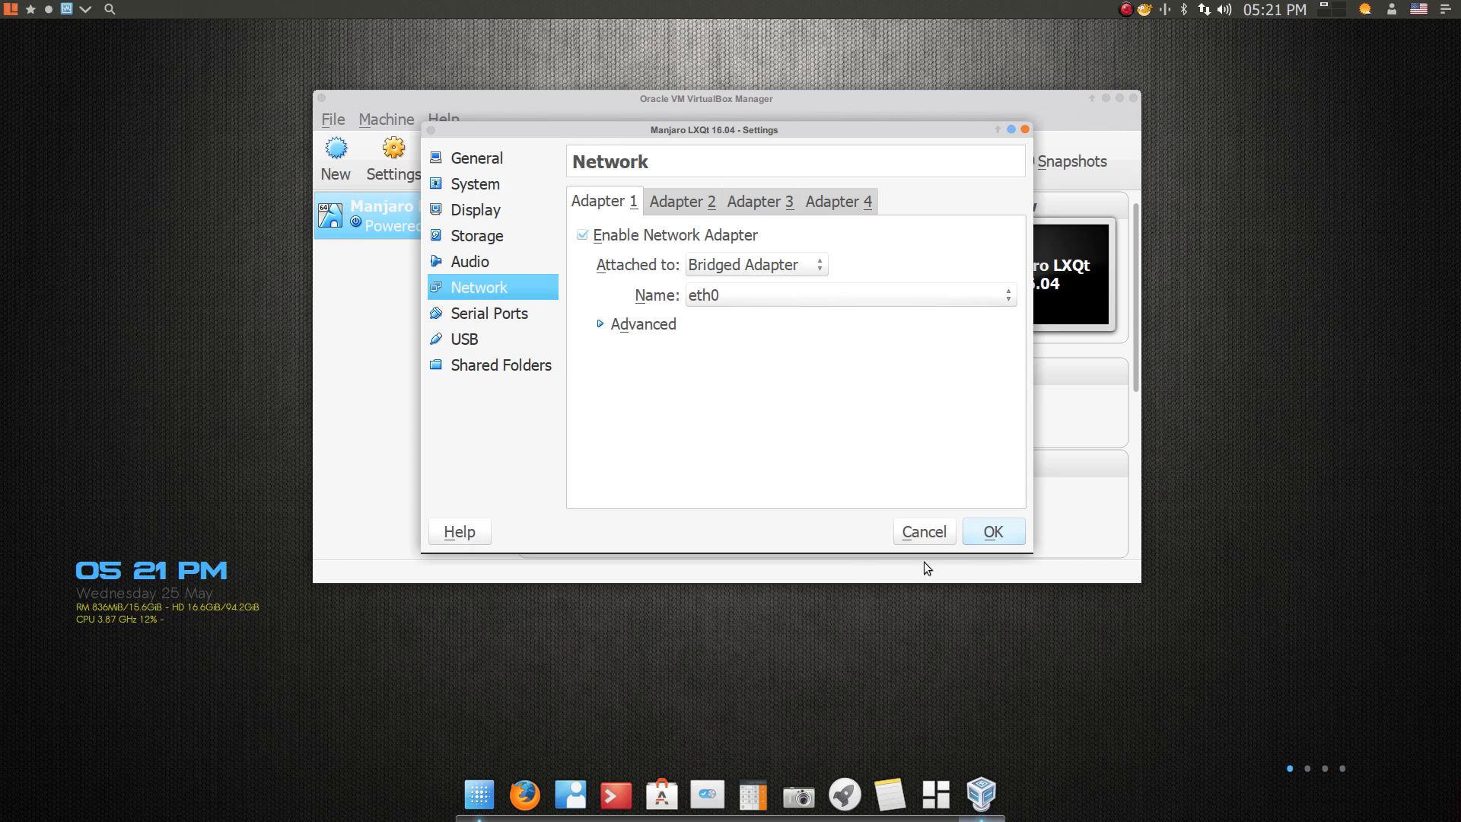
pyautogui.click(1004, 526)
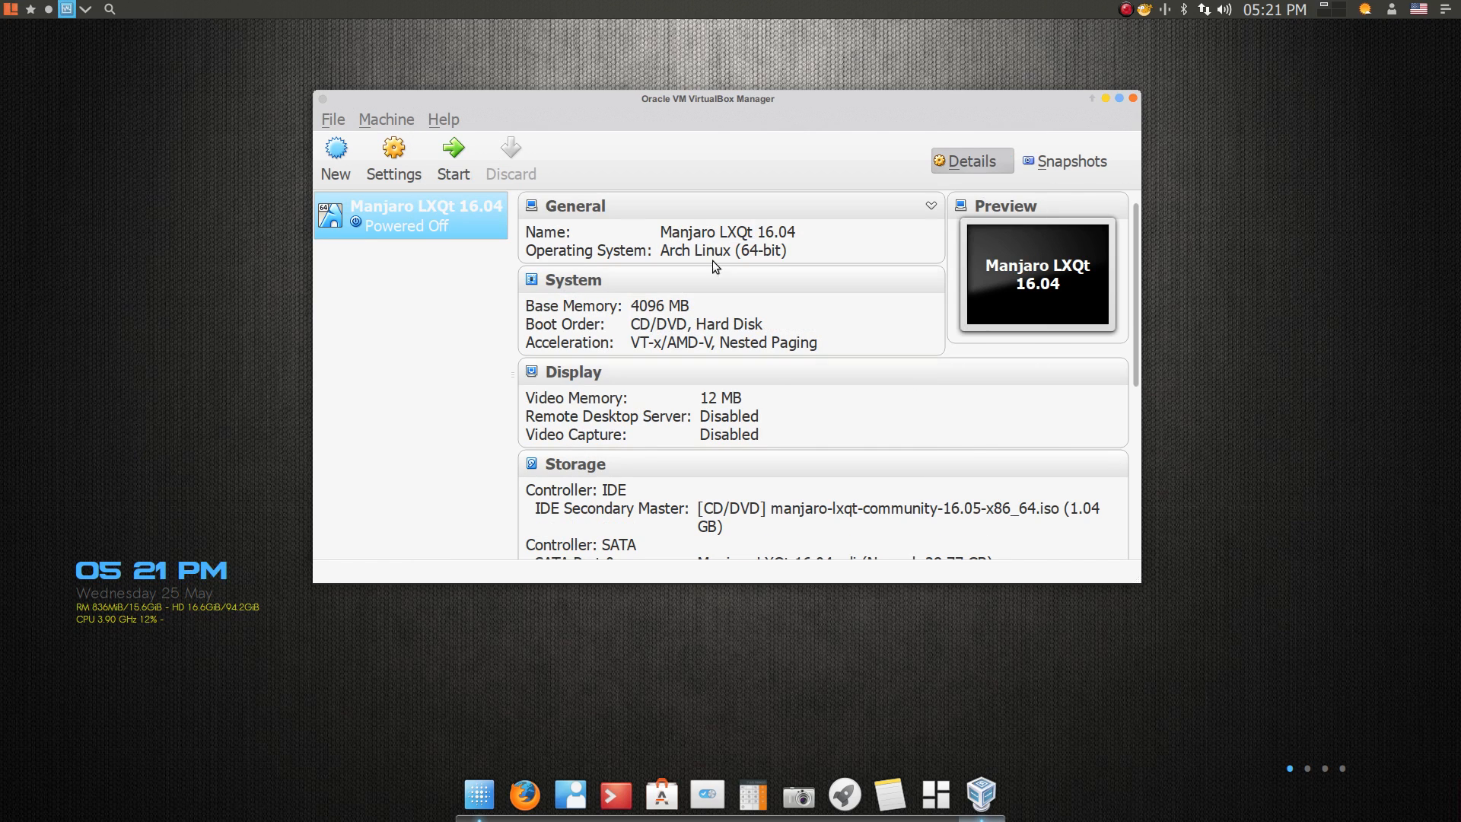
# Step: Start the Manjaro LXQt 16.04 virtual machine and maximize its window
pyautogui.click(453, 161)
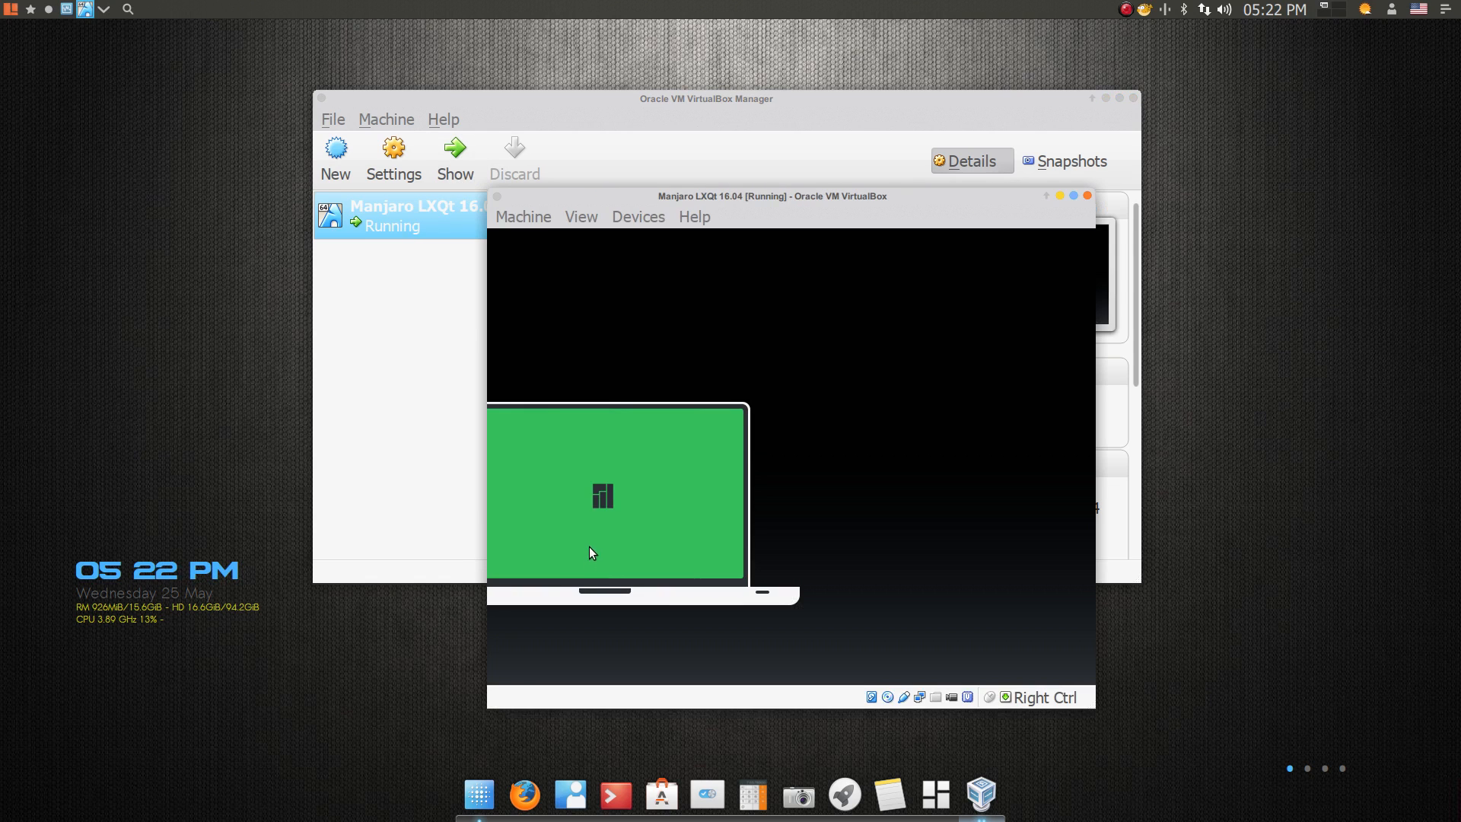
pyautogui.click(1073, 196)
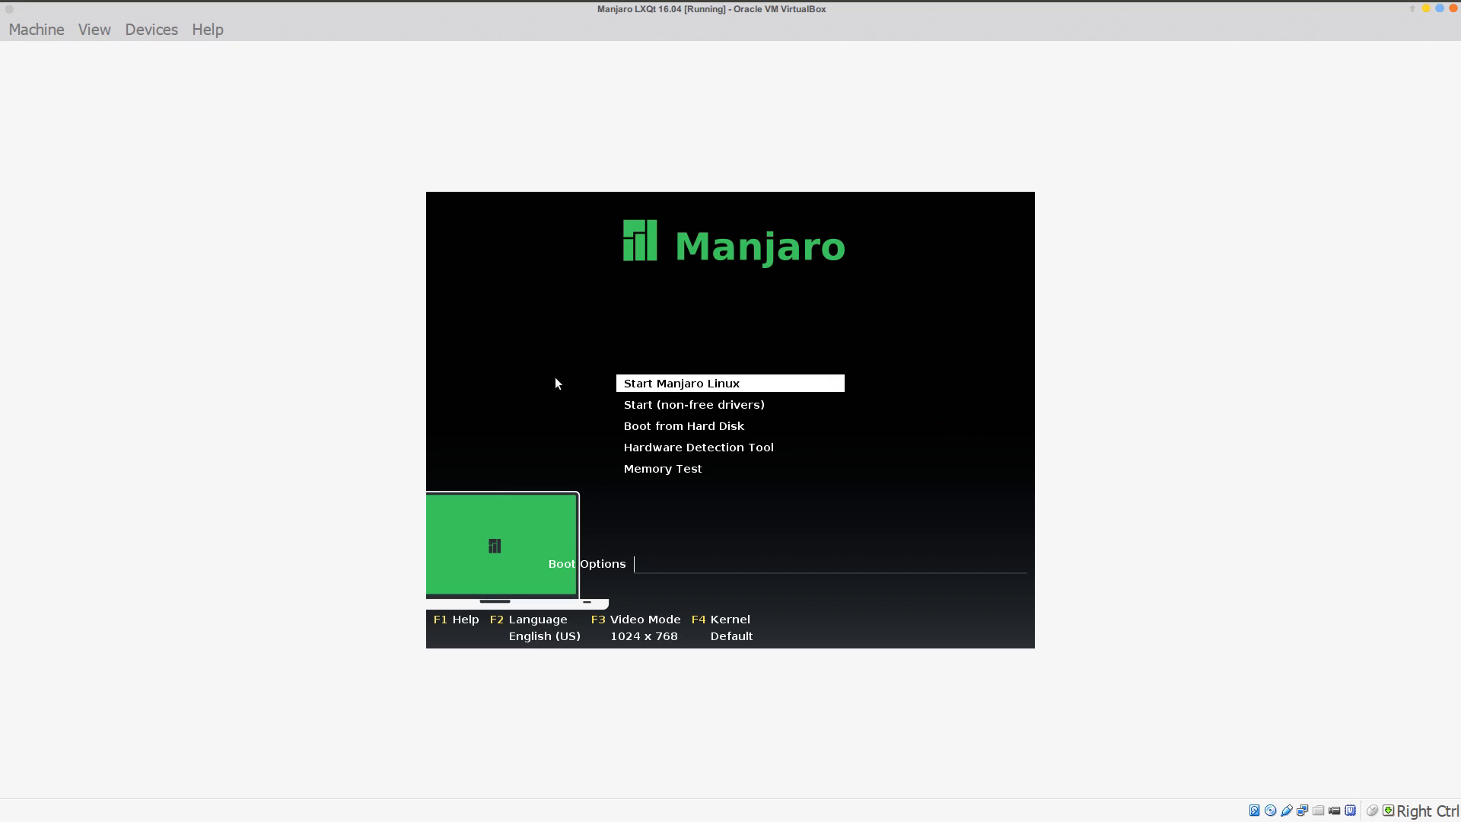
# Step: Boot the Manjaro live system and launch the Calamares graphical installer
pyautogui.press('Return')
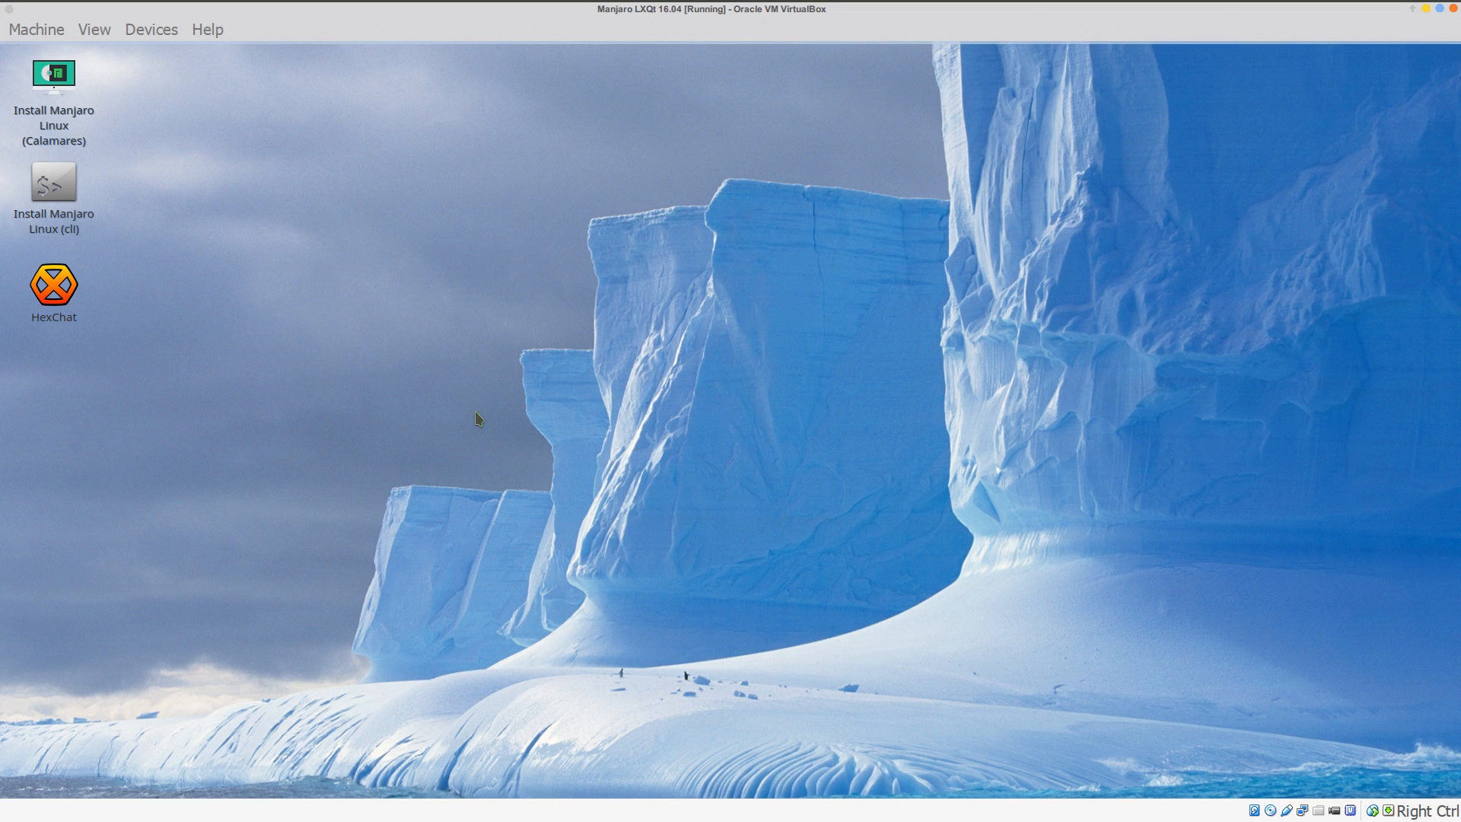
pyautogui.rightClick(47, 78)
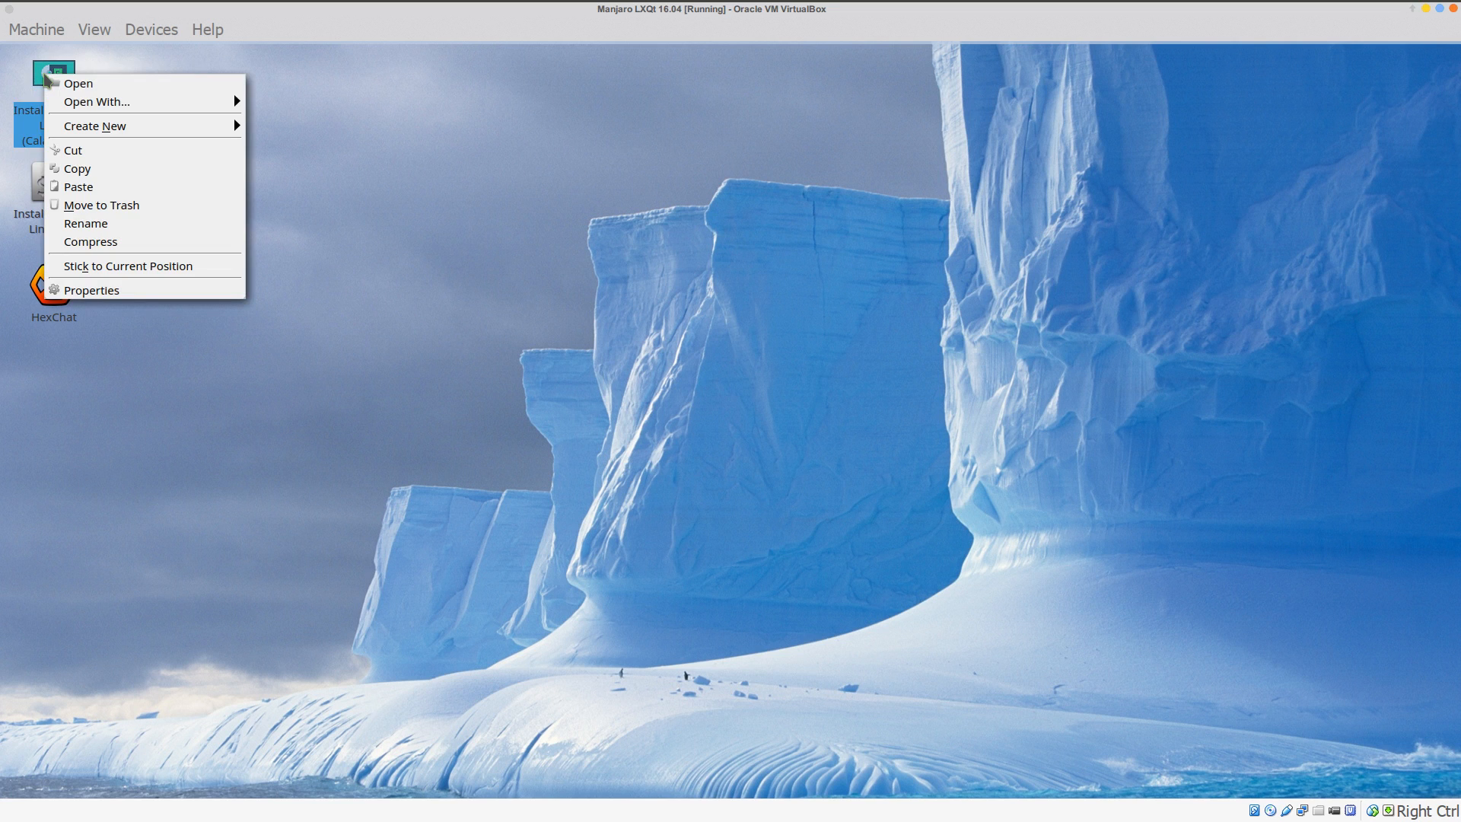
pyautogui.click(72, 84)
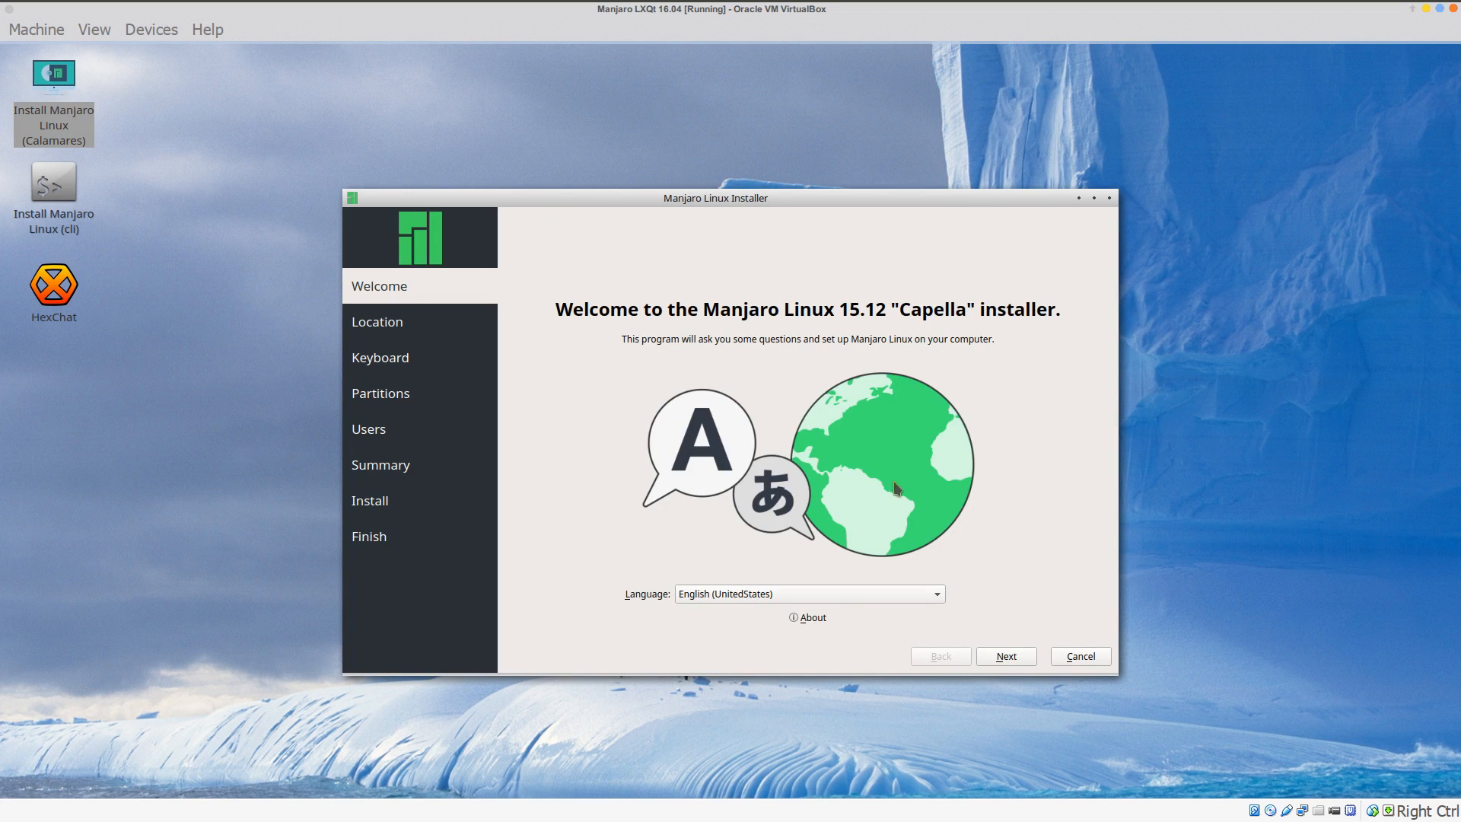
# Step: Keep the installer's language as English (UnitedStates) and set the location to region America, zone Indiana/Indianapolis
pyautogui.click(1006, 657)
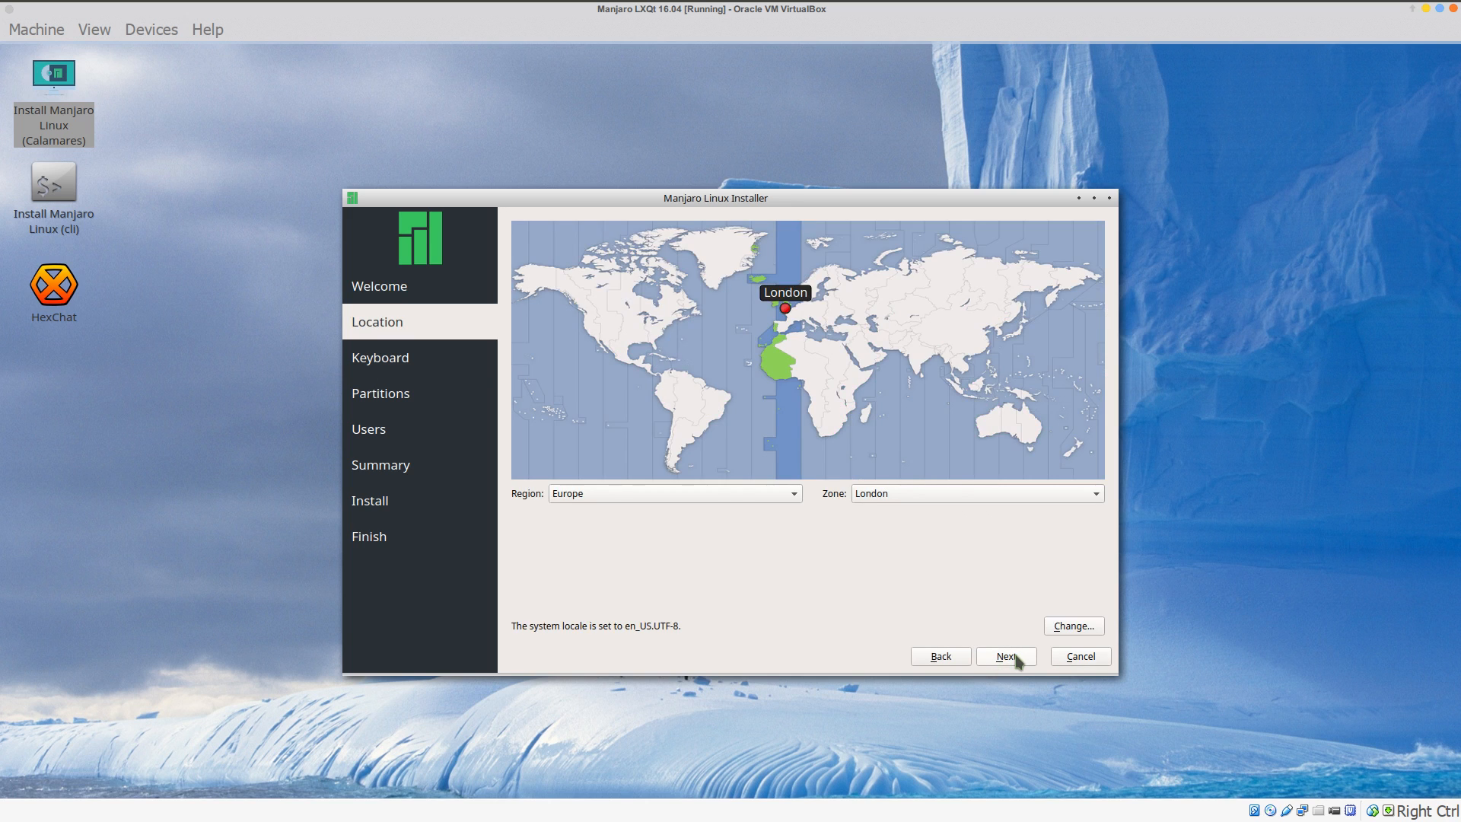
pyautogui.click(796, 496)
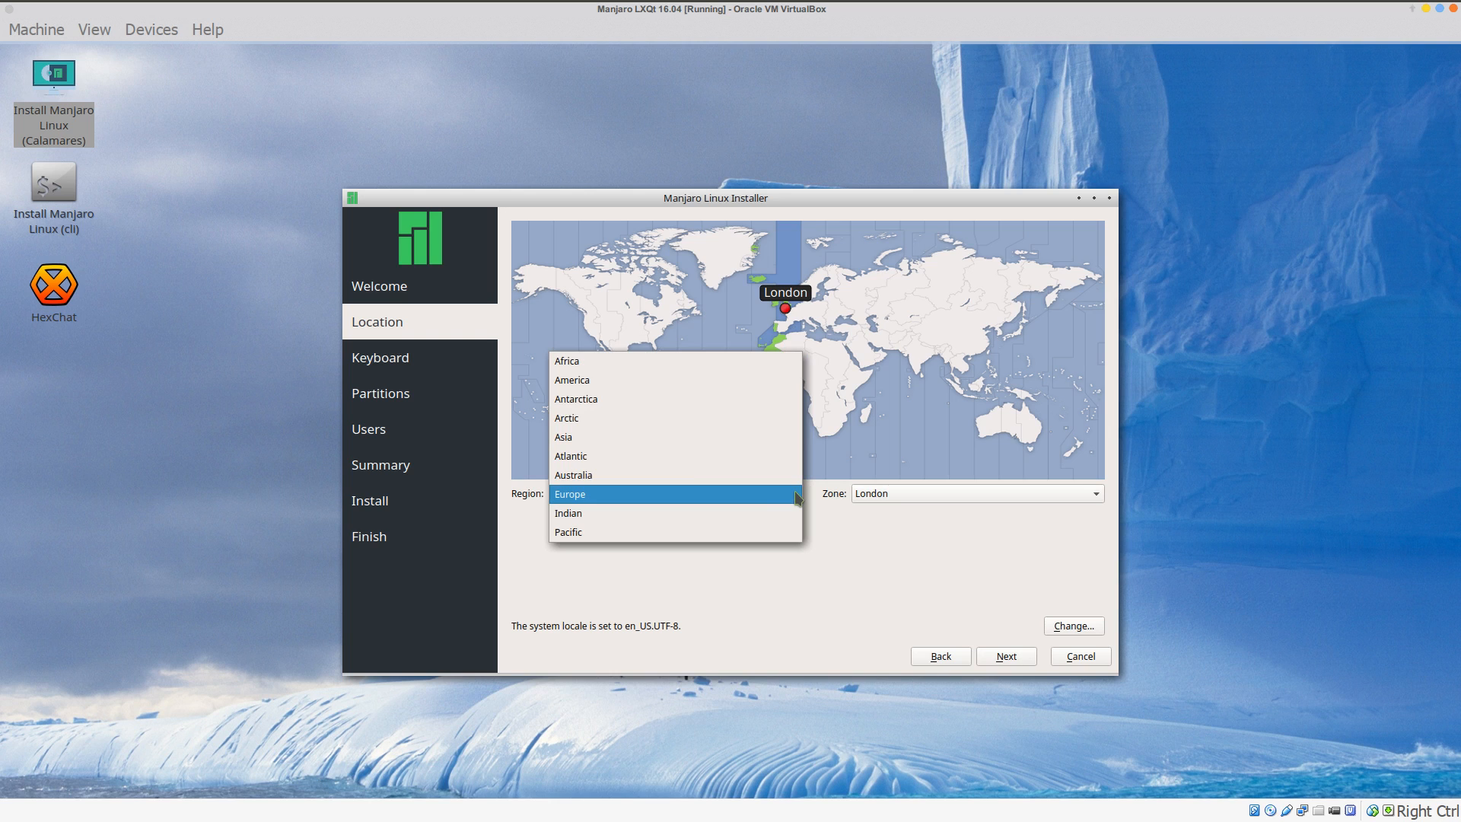
pyautogui.click(625, 381)
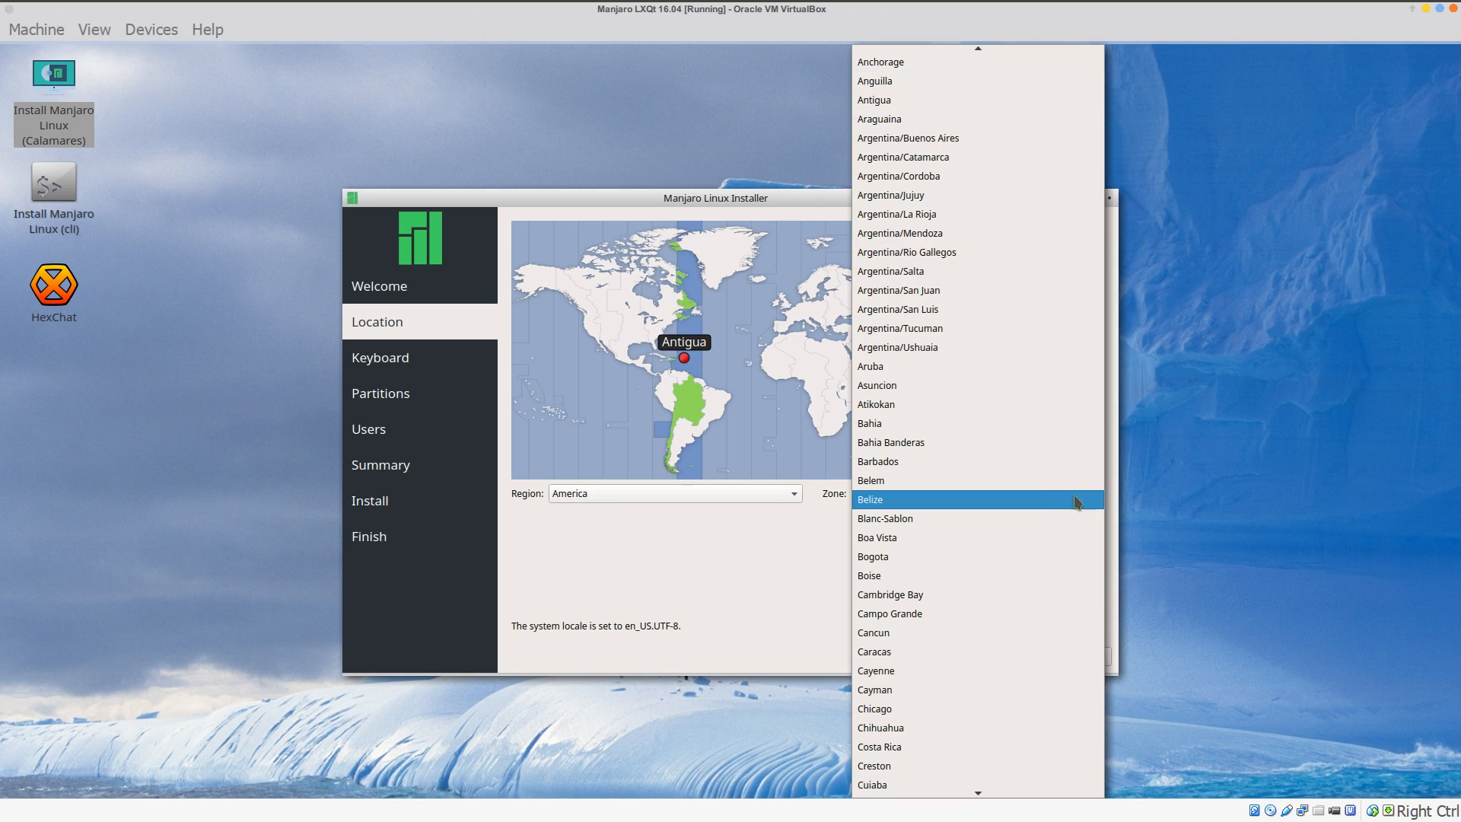
pyautogui.scroll(-6, 1012, 556)
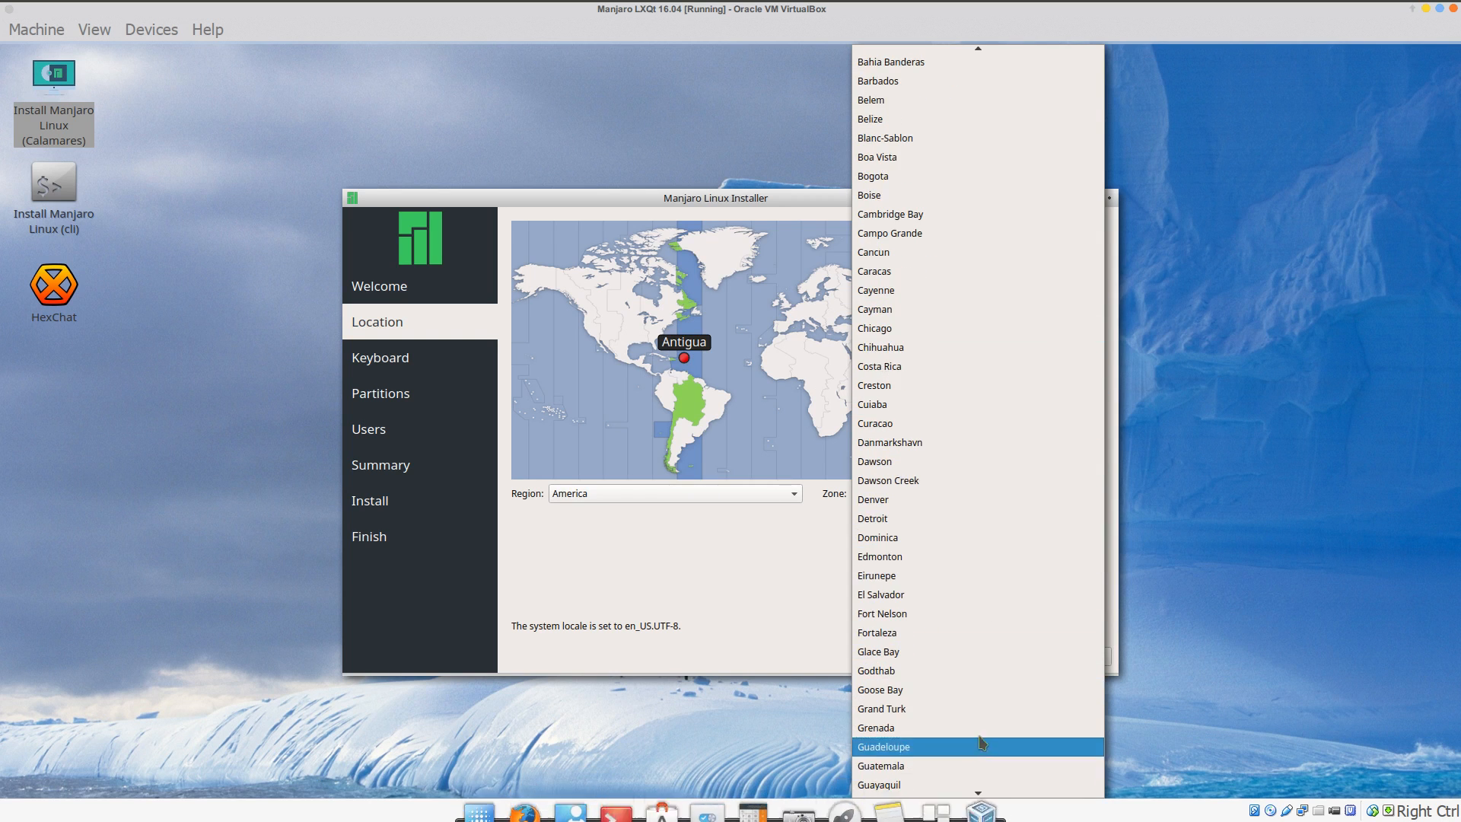
pyautogui.moveTo(983, 791)
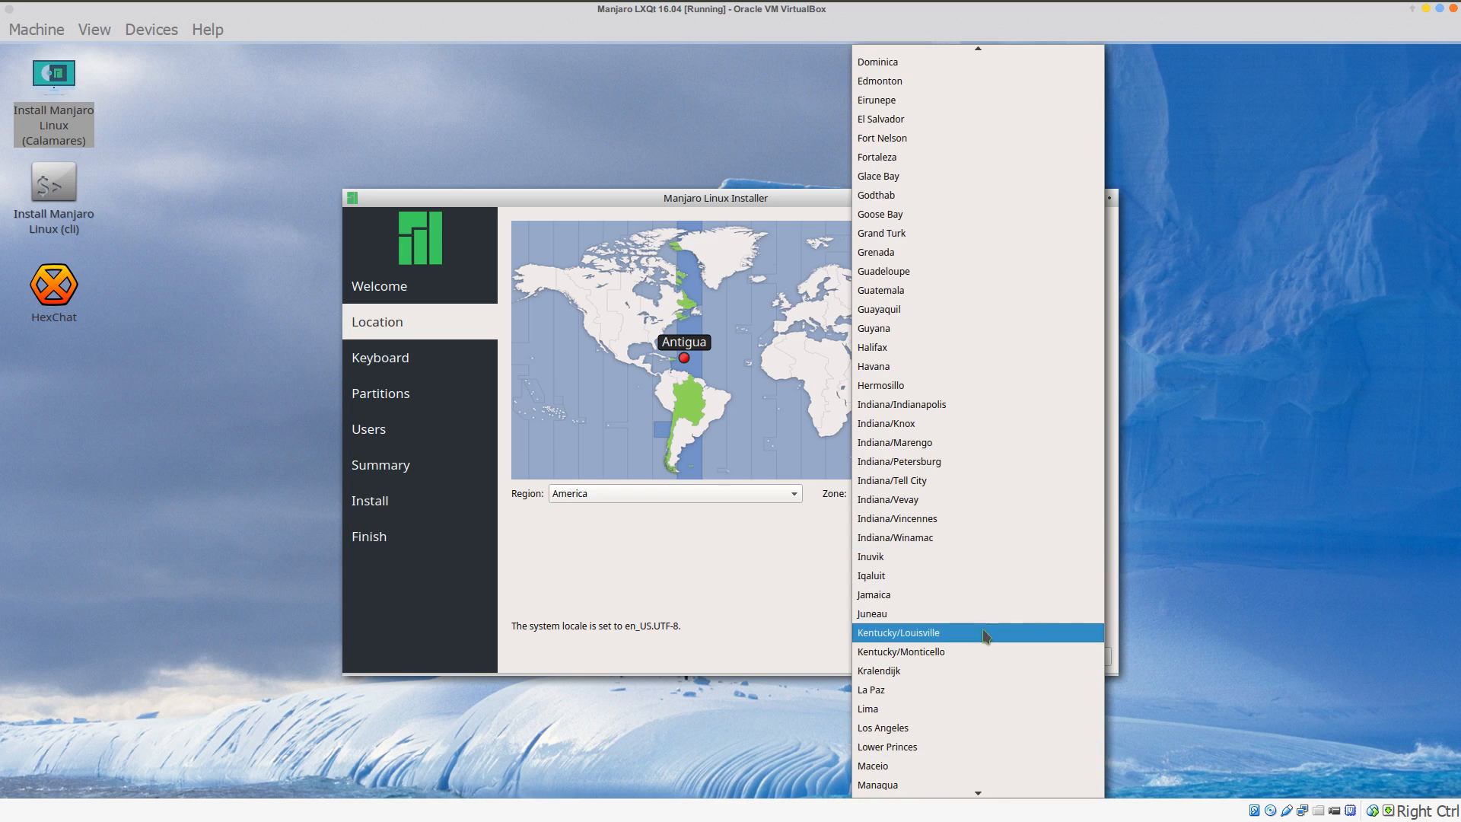
pyautogui.click(914, 411)
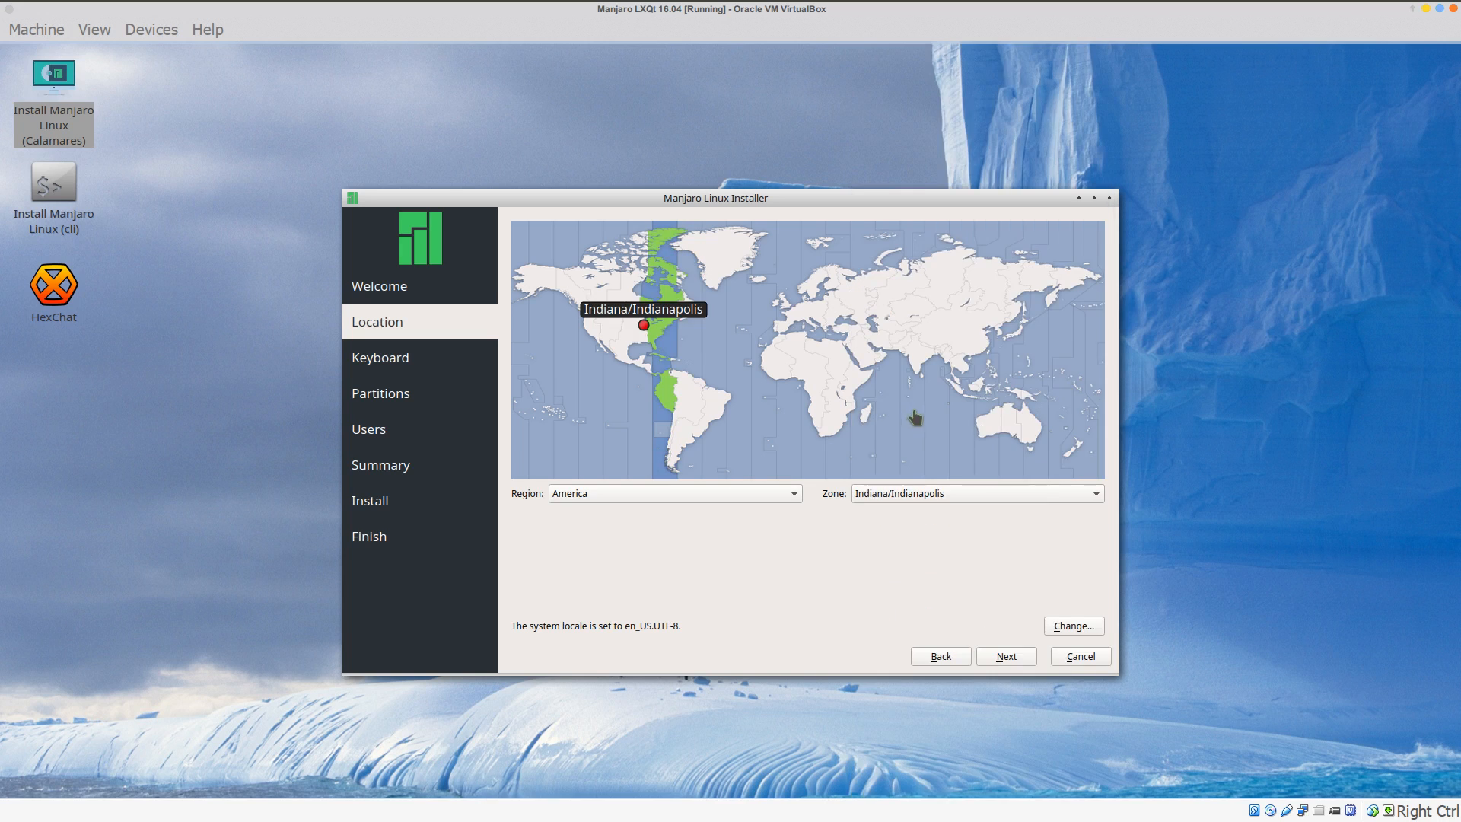
pyautogui.click(1013, 659)
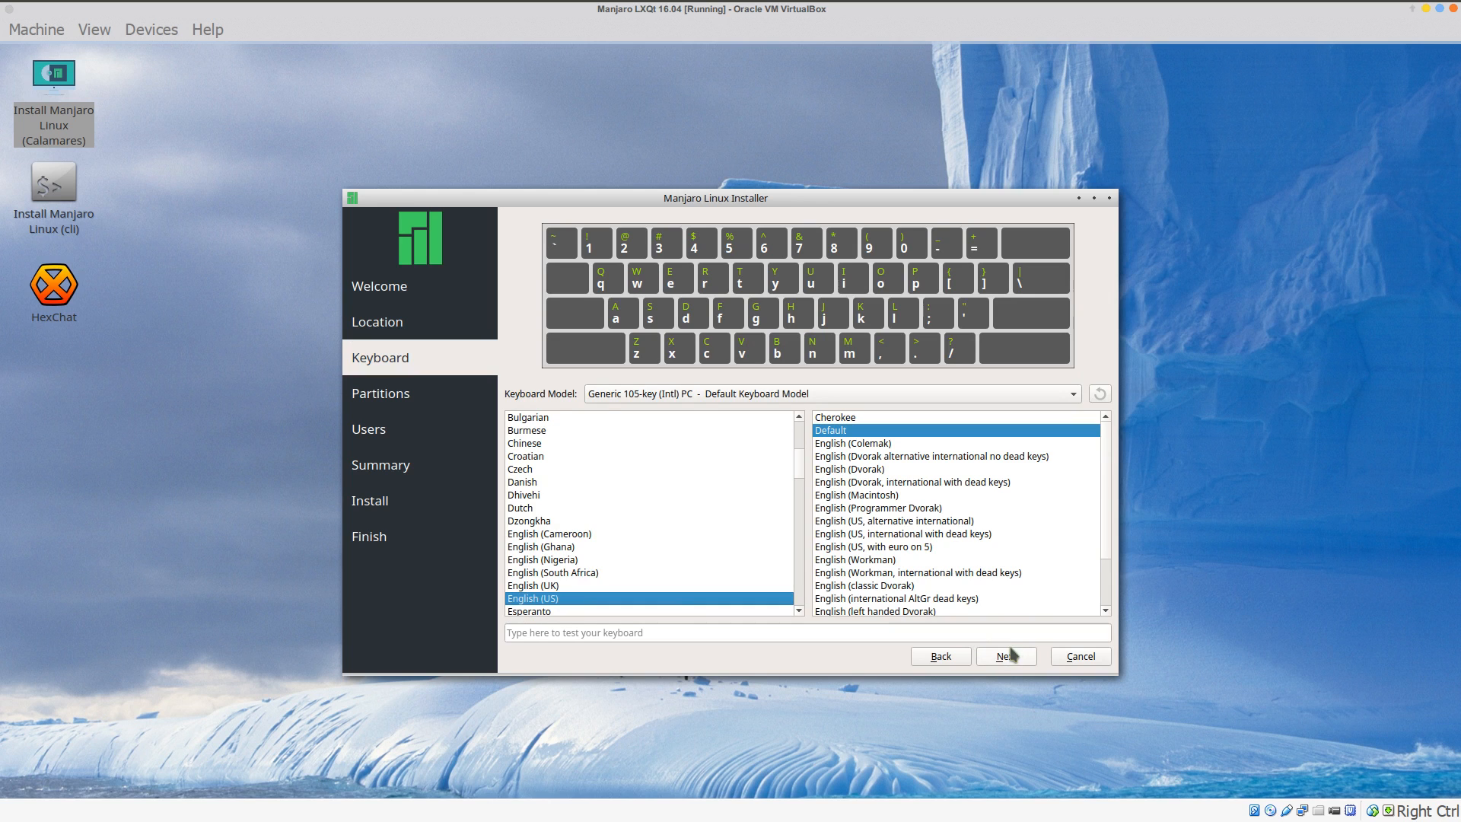
# Step: Accept the default English (US) keyboard layout and choose Erase disk for the ATA VBOX HARDDISK (/dev/sda)
pyautogui.click(1007, 657)
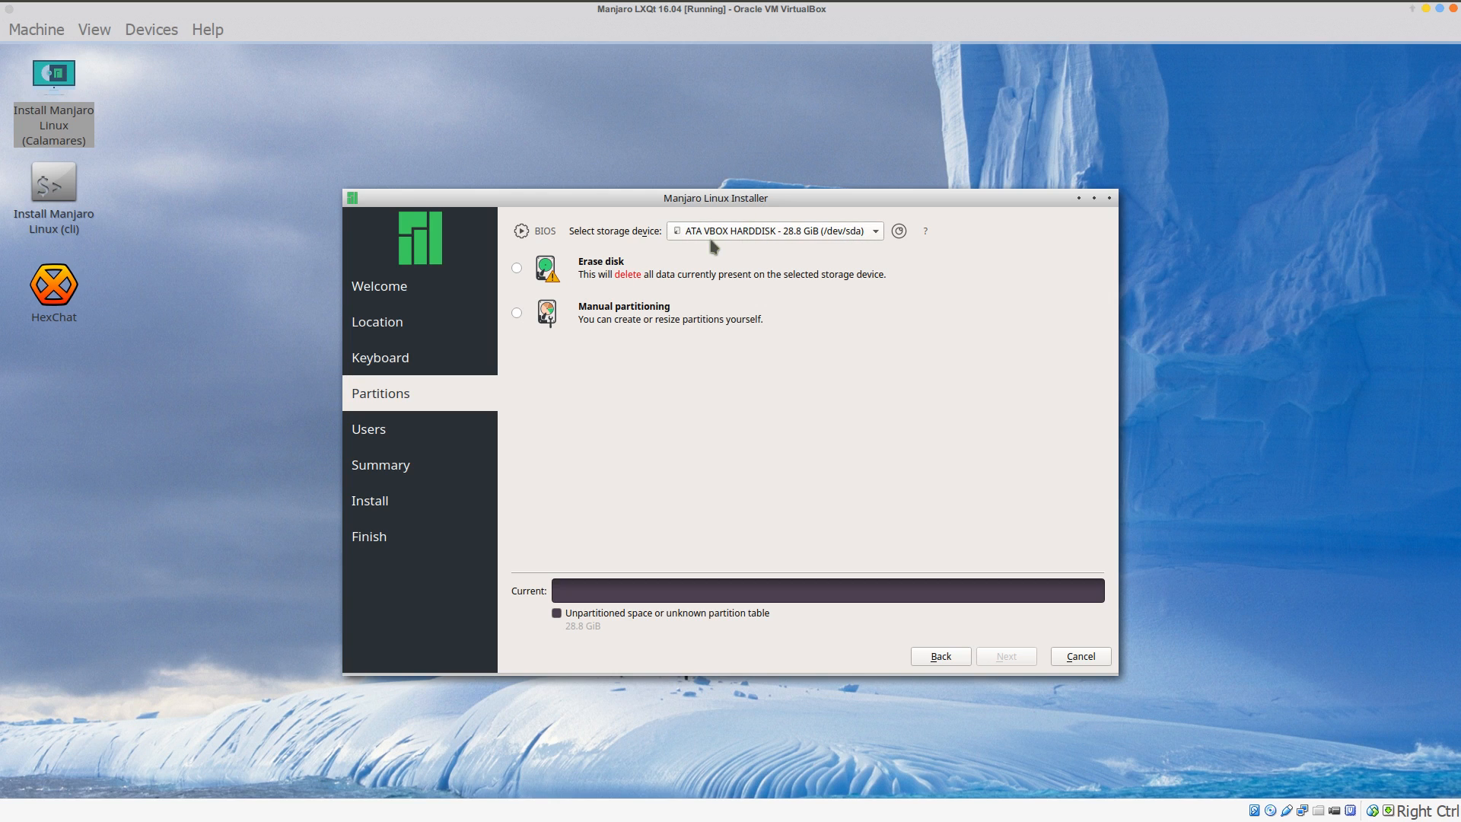
pyautogui.click(879, 237)
pyautogui.click(881, 239)
pyautogui.click(520, 270)
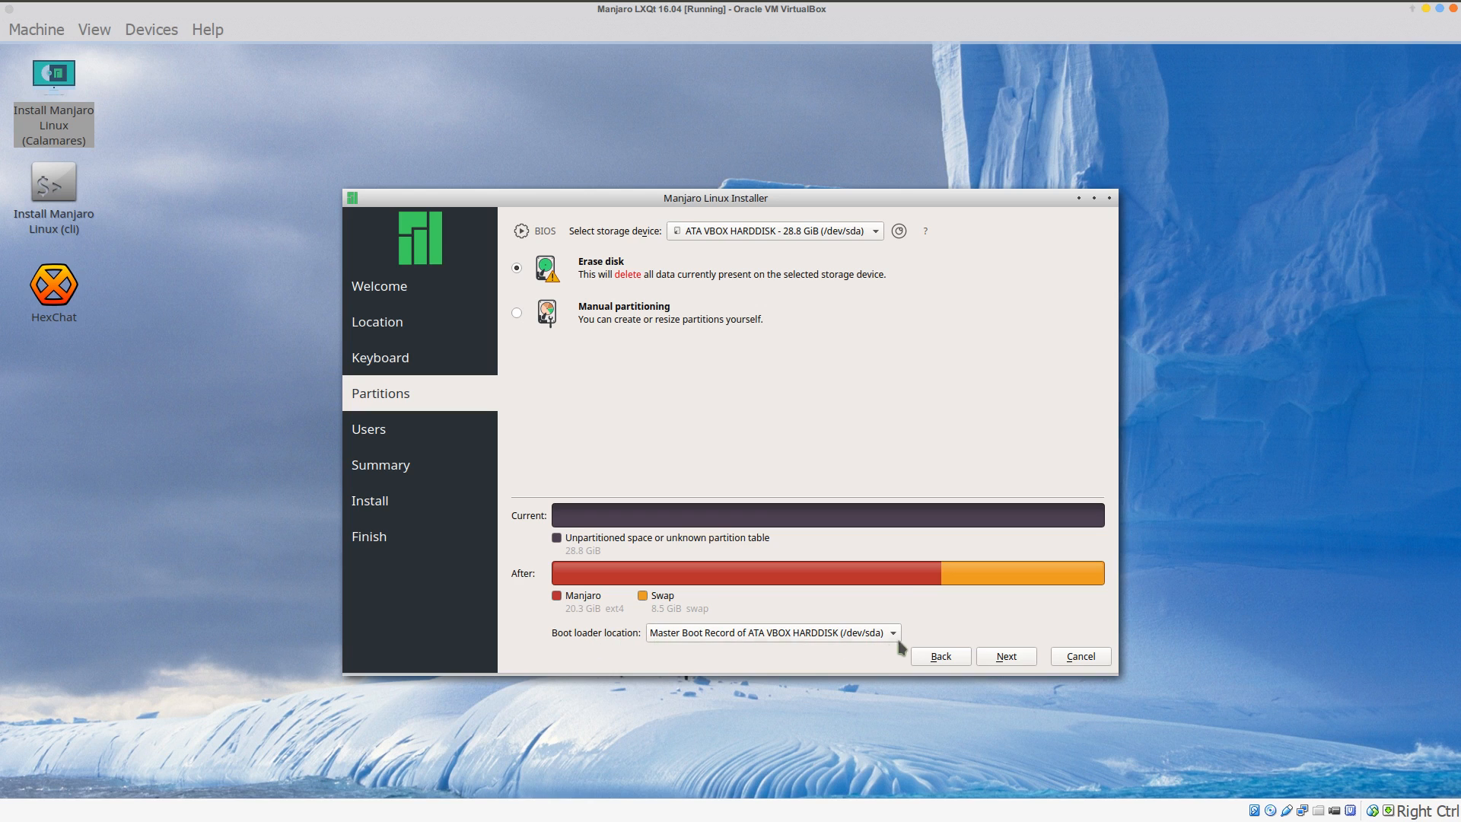
pyautogui.click(1006, 657)
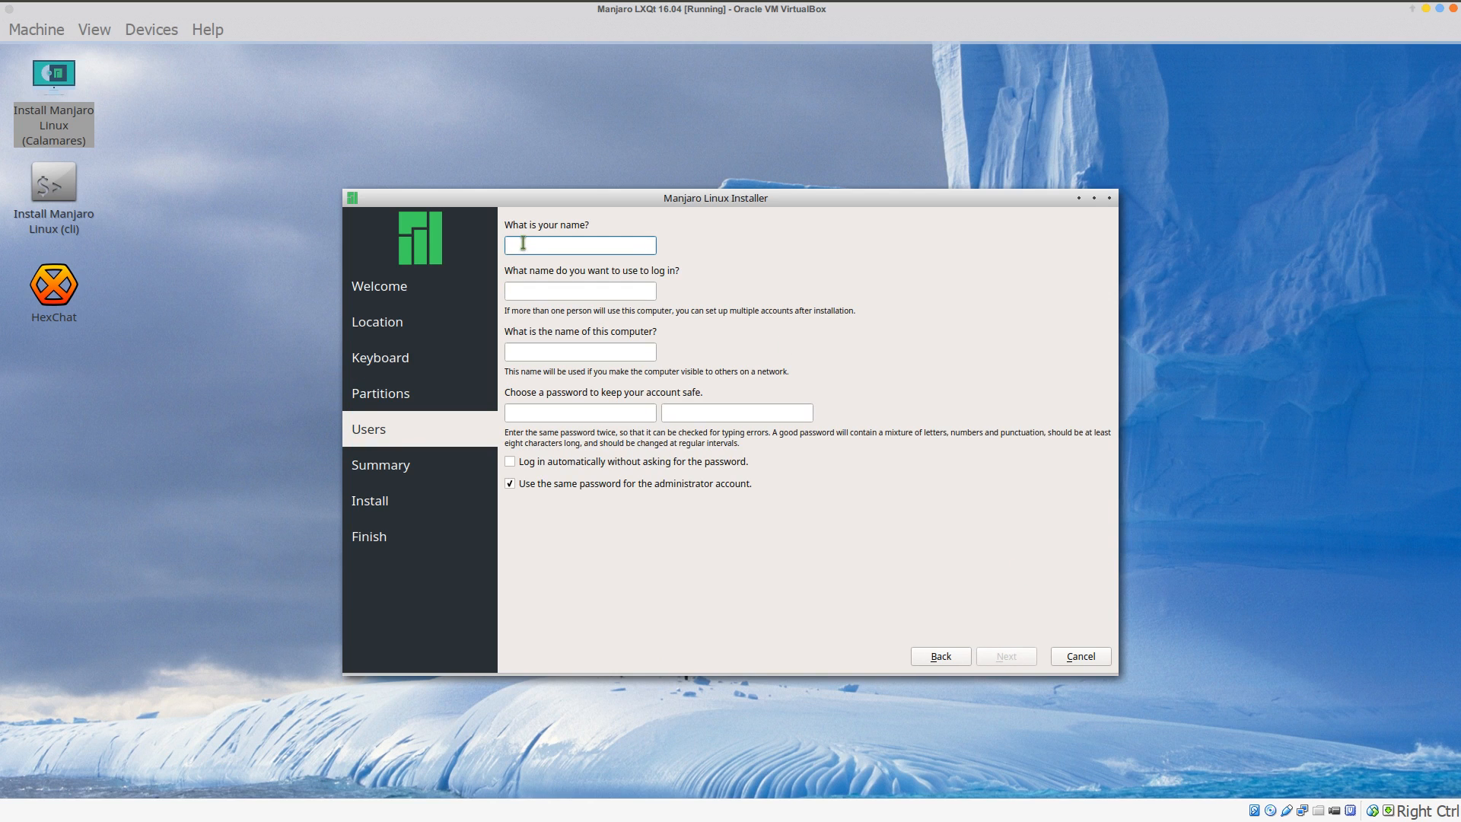
# Step: Fill in the user's name, keep the suggested computer name, and enter the account password twice
pyautogui.write('gimcrack')
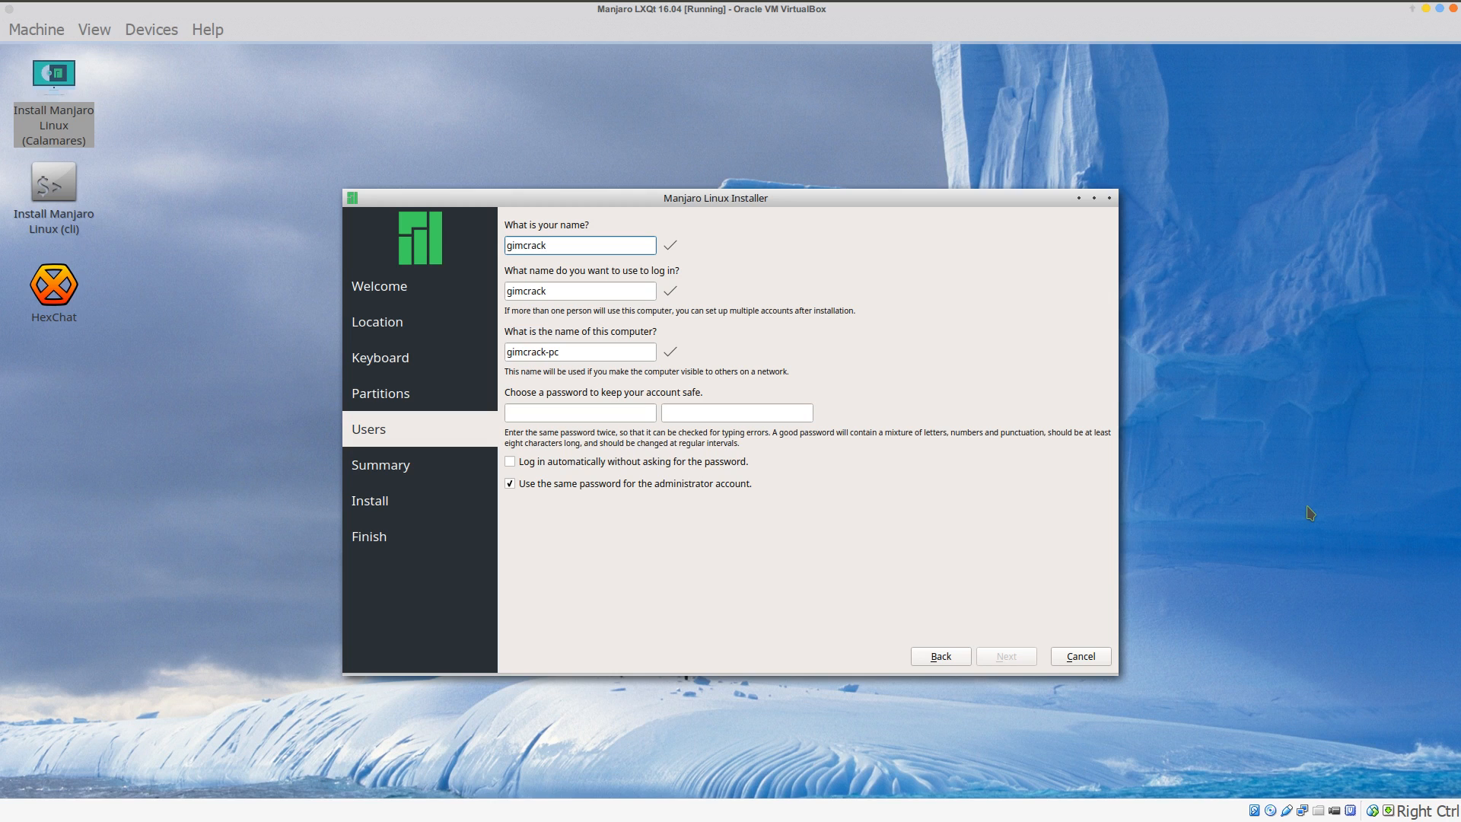
pyautogui.click(567, 351)
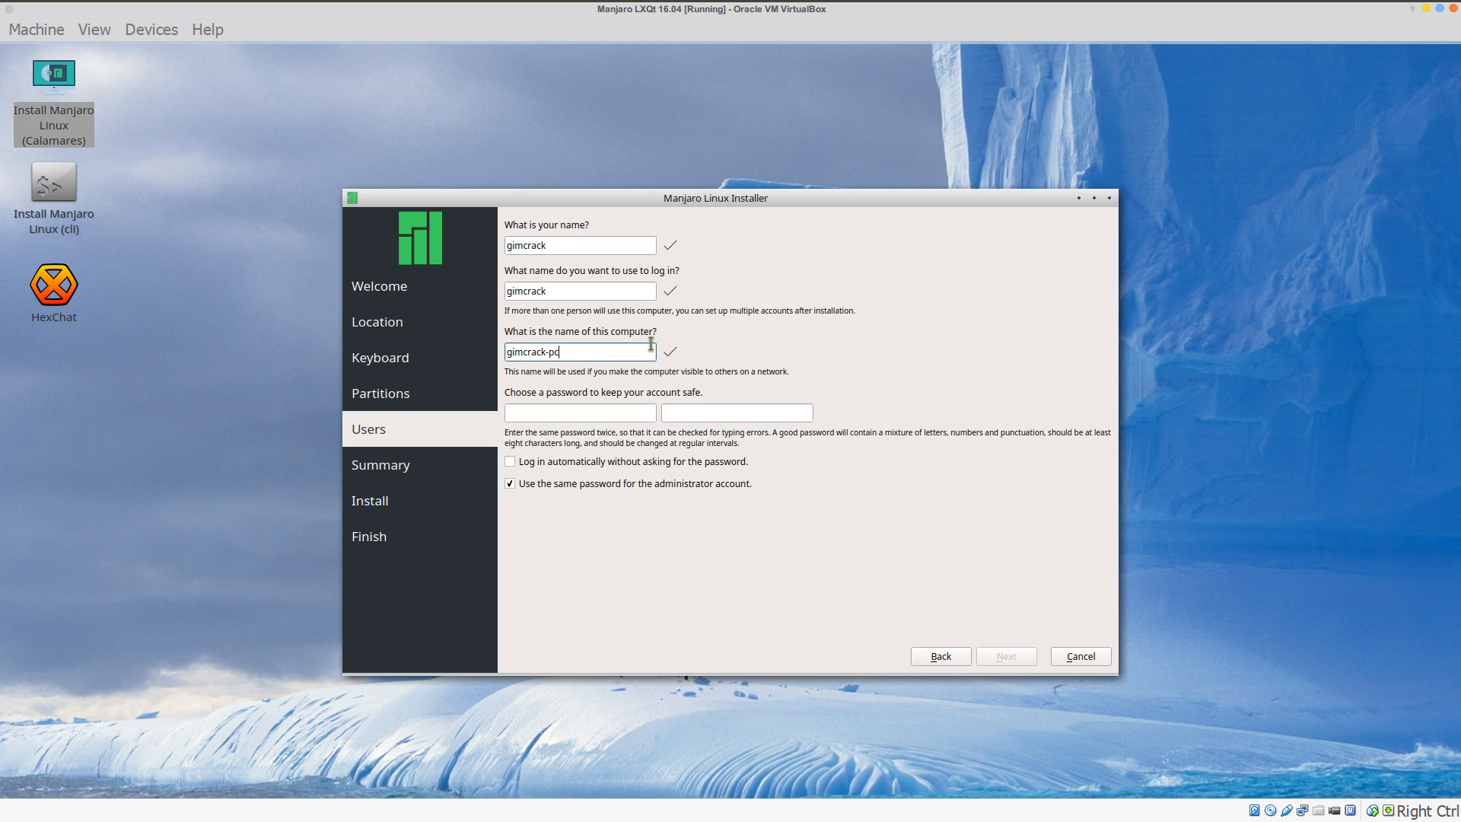
pyautogui.click(532, 410)
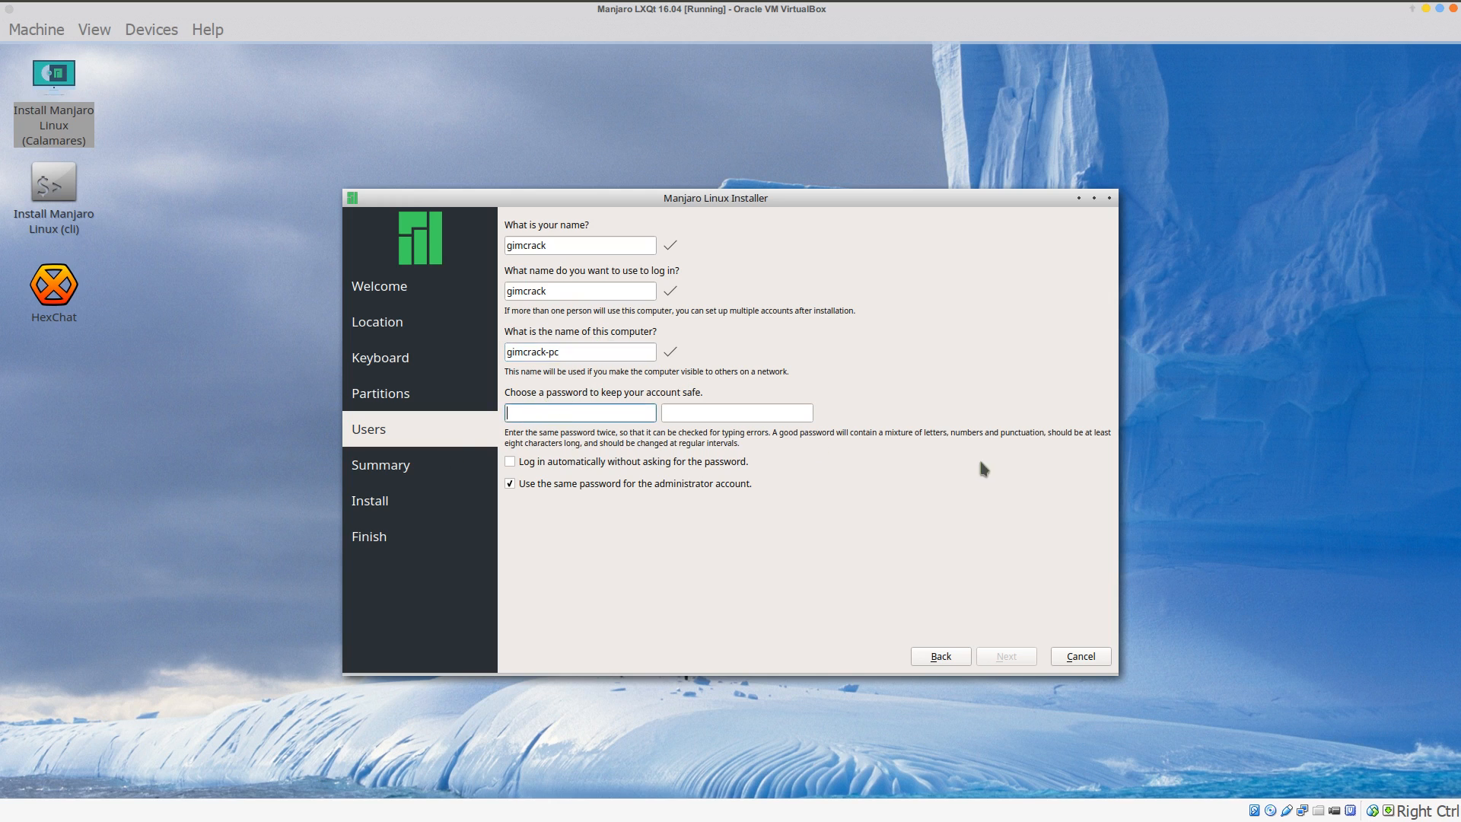
pyautogui.write('*****')
pyautogui.click(710, 414)
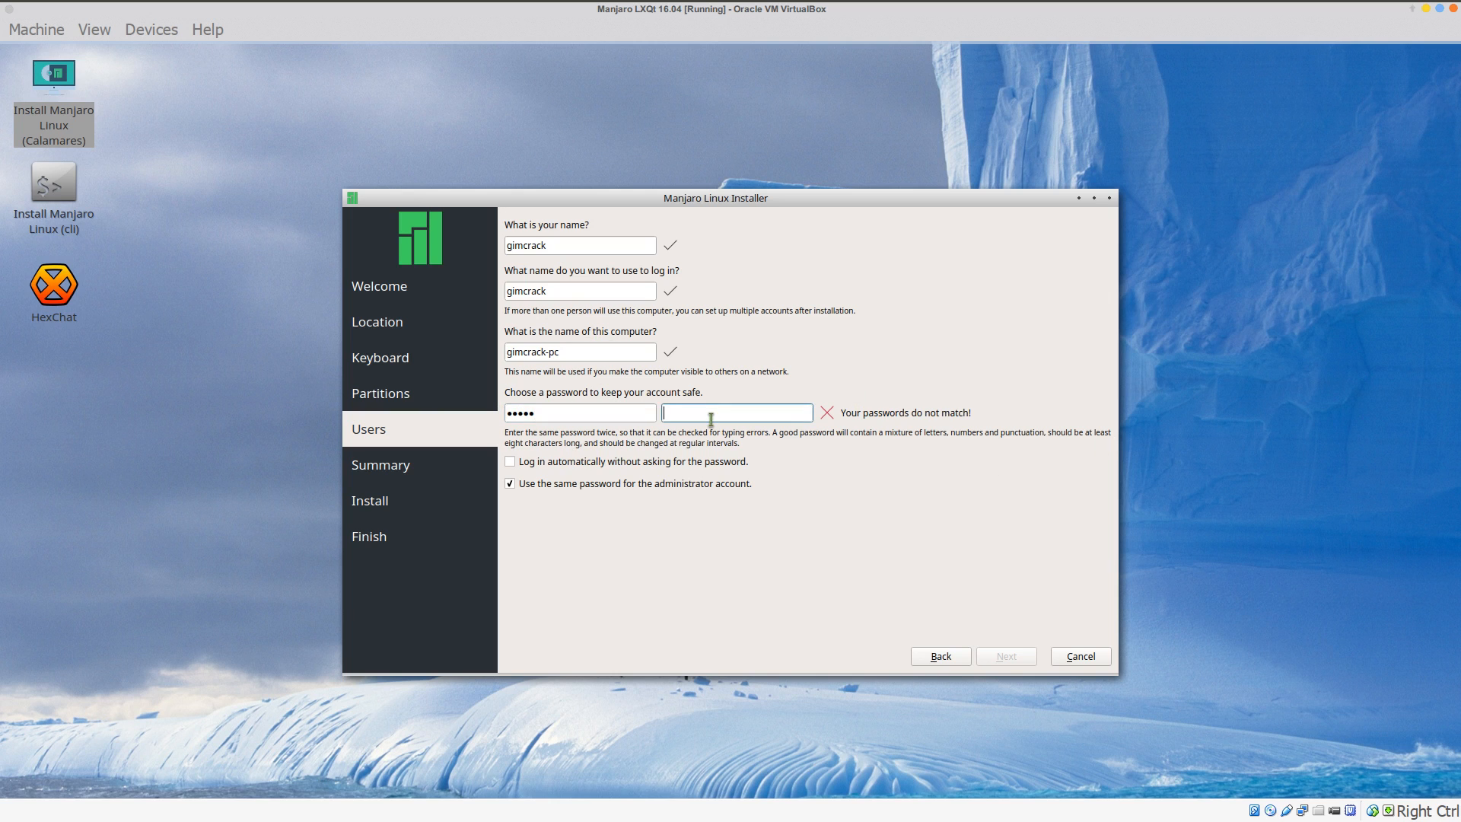
pyautogui.write('*****')
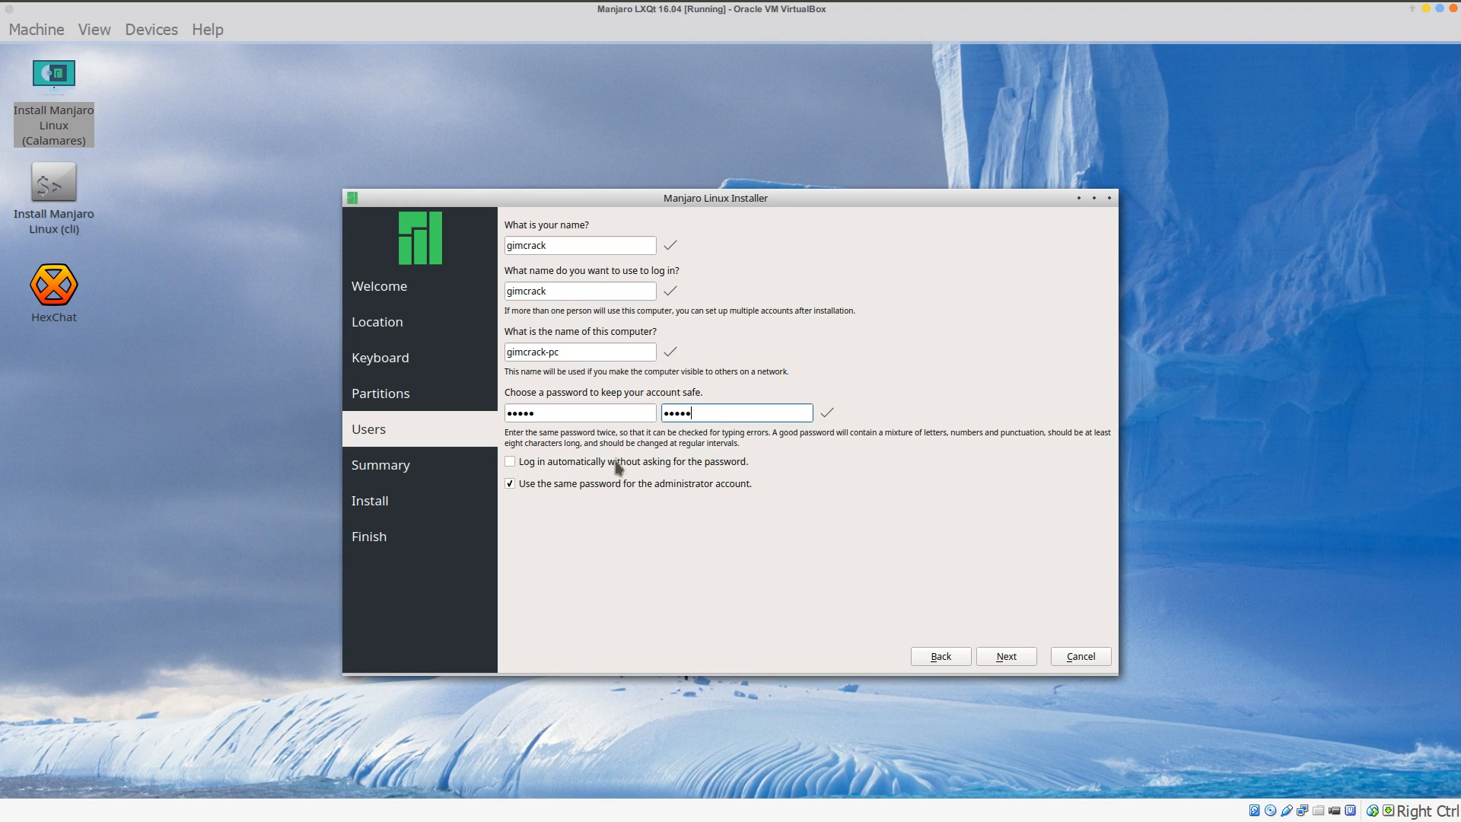
# Step: Enable automatic login without asking for the password and run the installation from the summary
pyautogui.click(510, 462)
pyautogui.click(1005, 658)
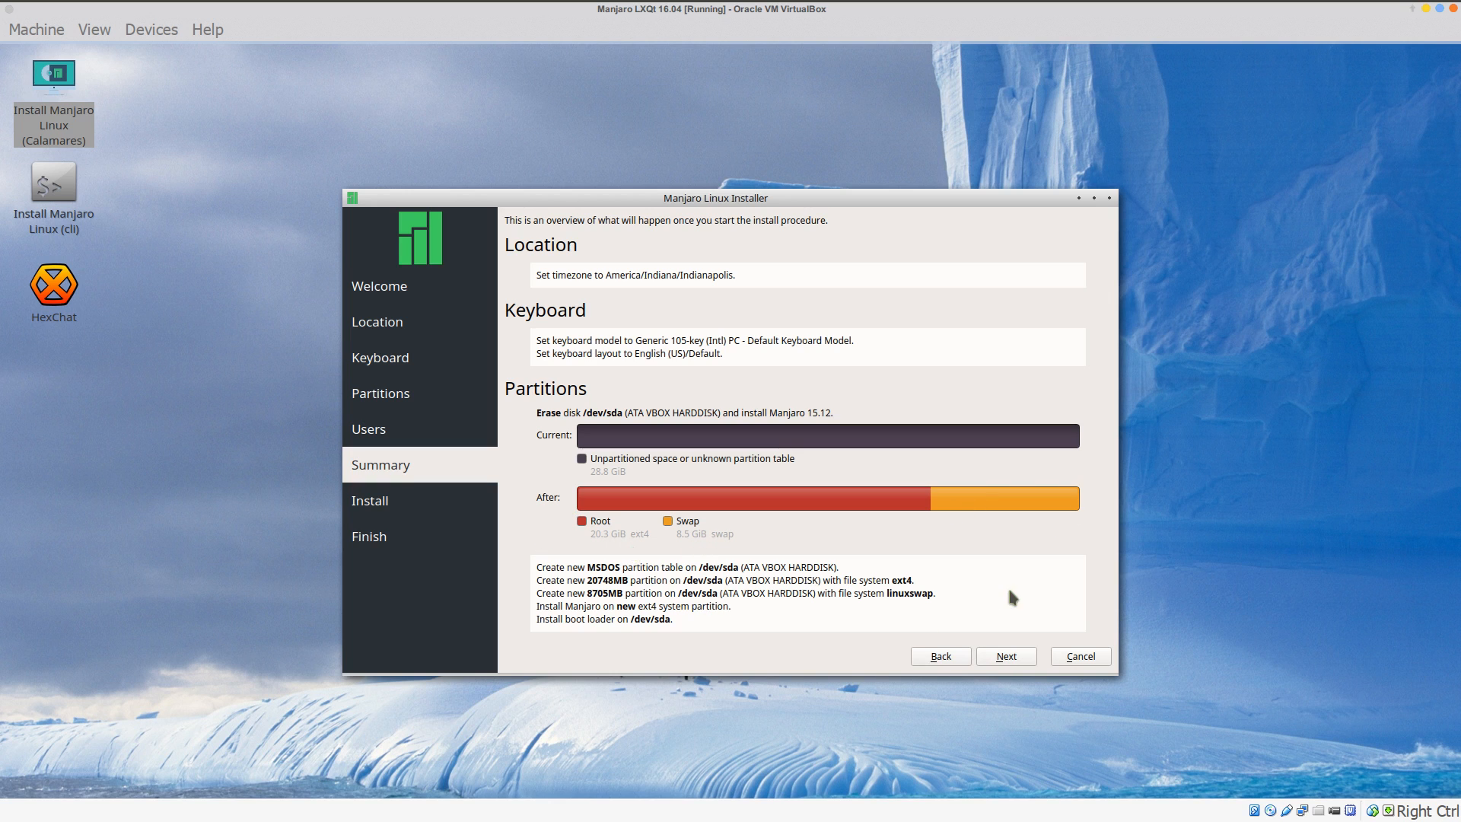
pyautogui.click(1009, 658)
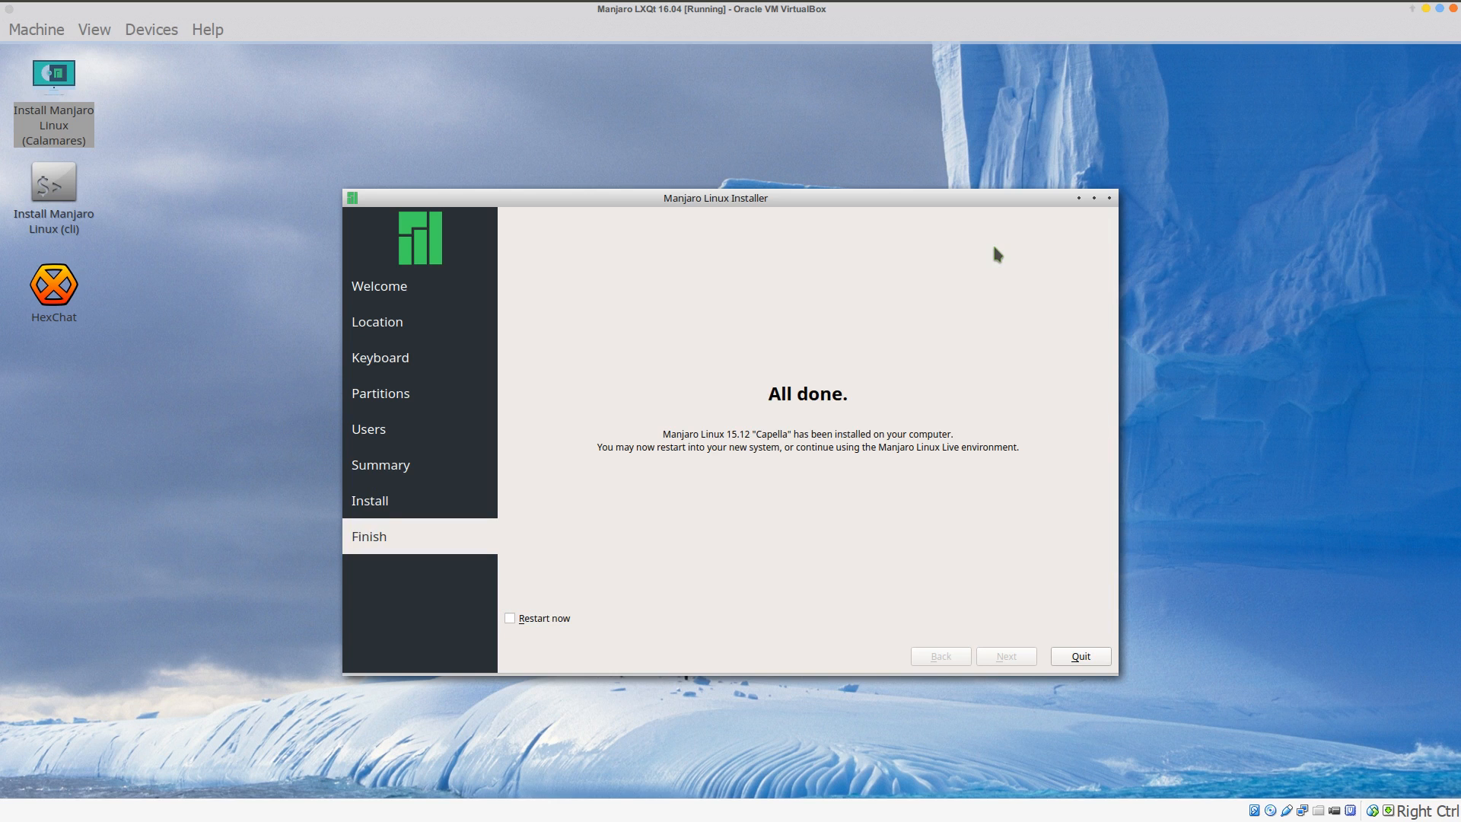
# Step: Quit the installer with Restart now enabled and boot the virtual machine from its hard disk
pyautogui.click(521, 621)
pyautogui.click(1081, 656)
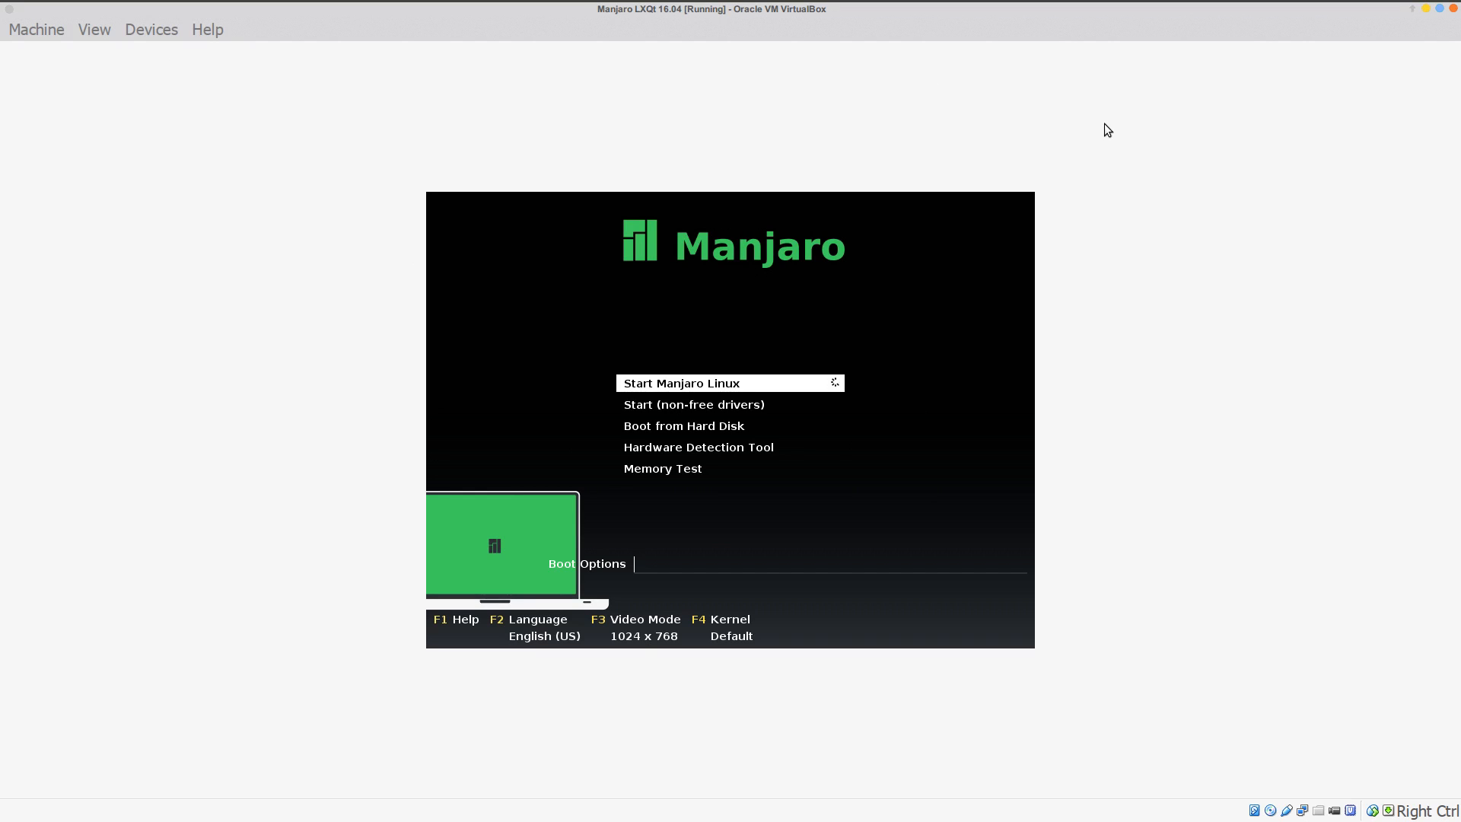
pyautogui.press('Down')
pyautogui.press('Down')
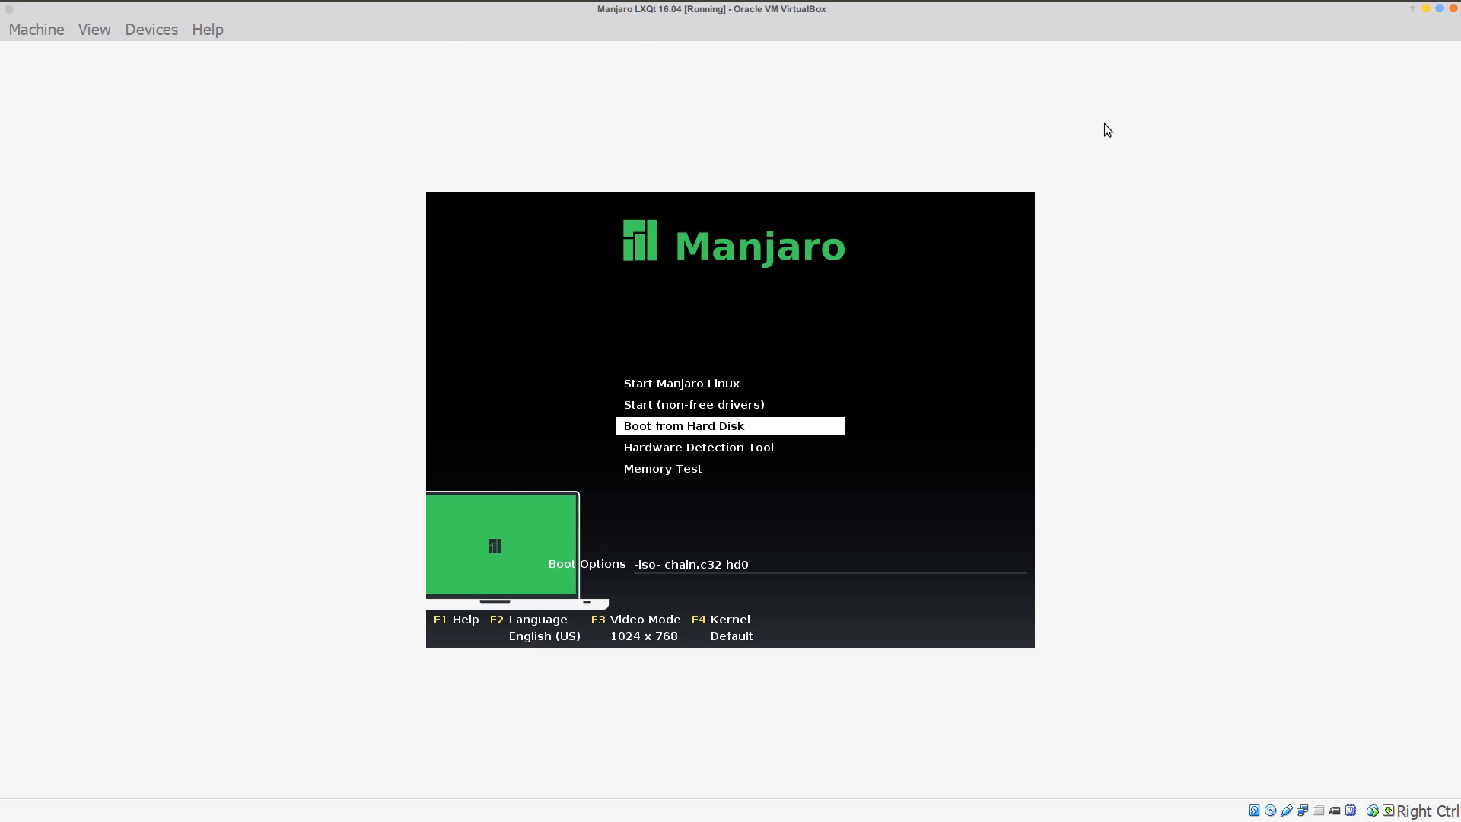
pyautogui.press('Return')
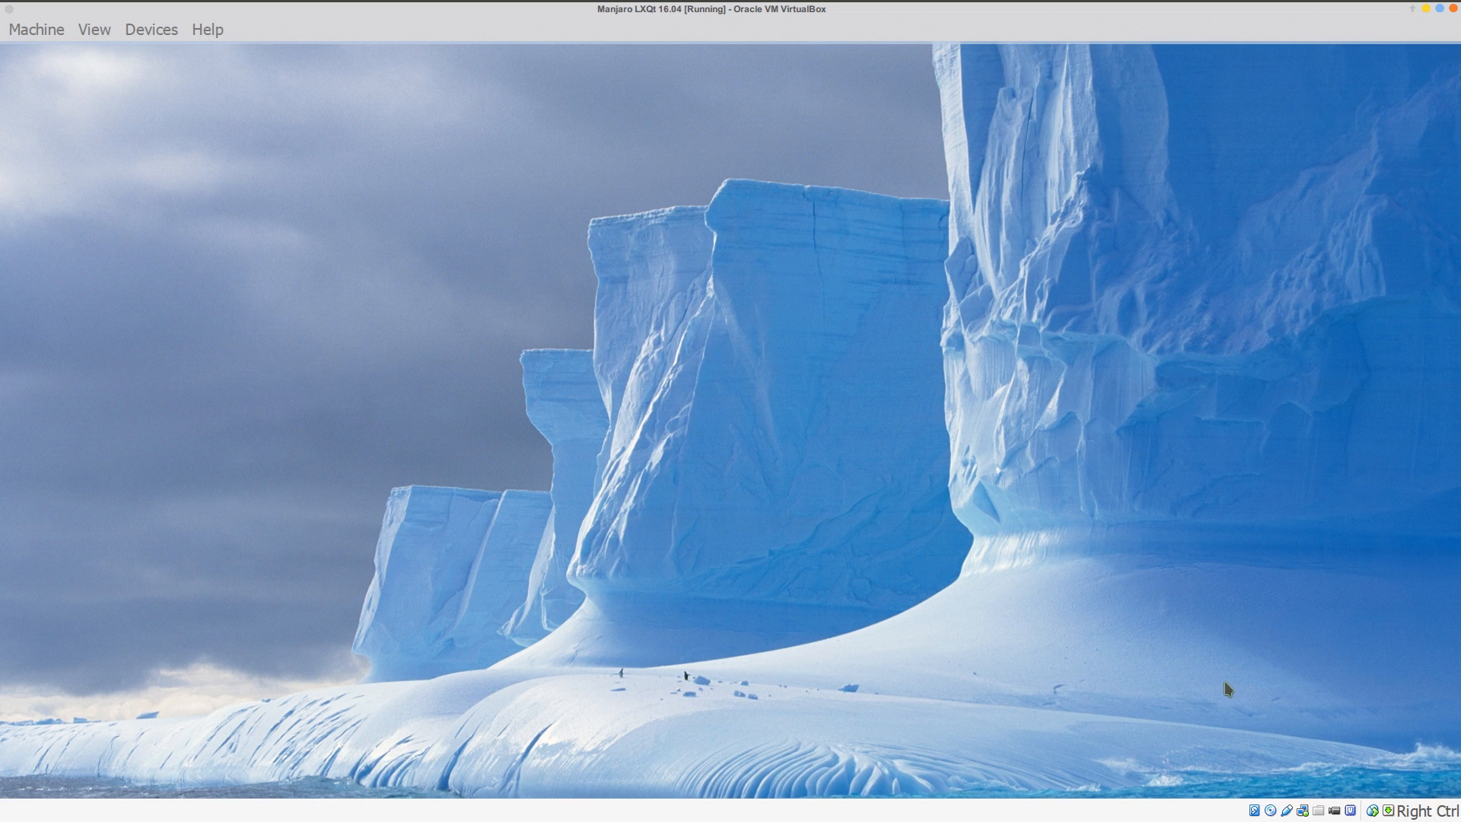
pyautogui.moveTo(34, 26)
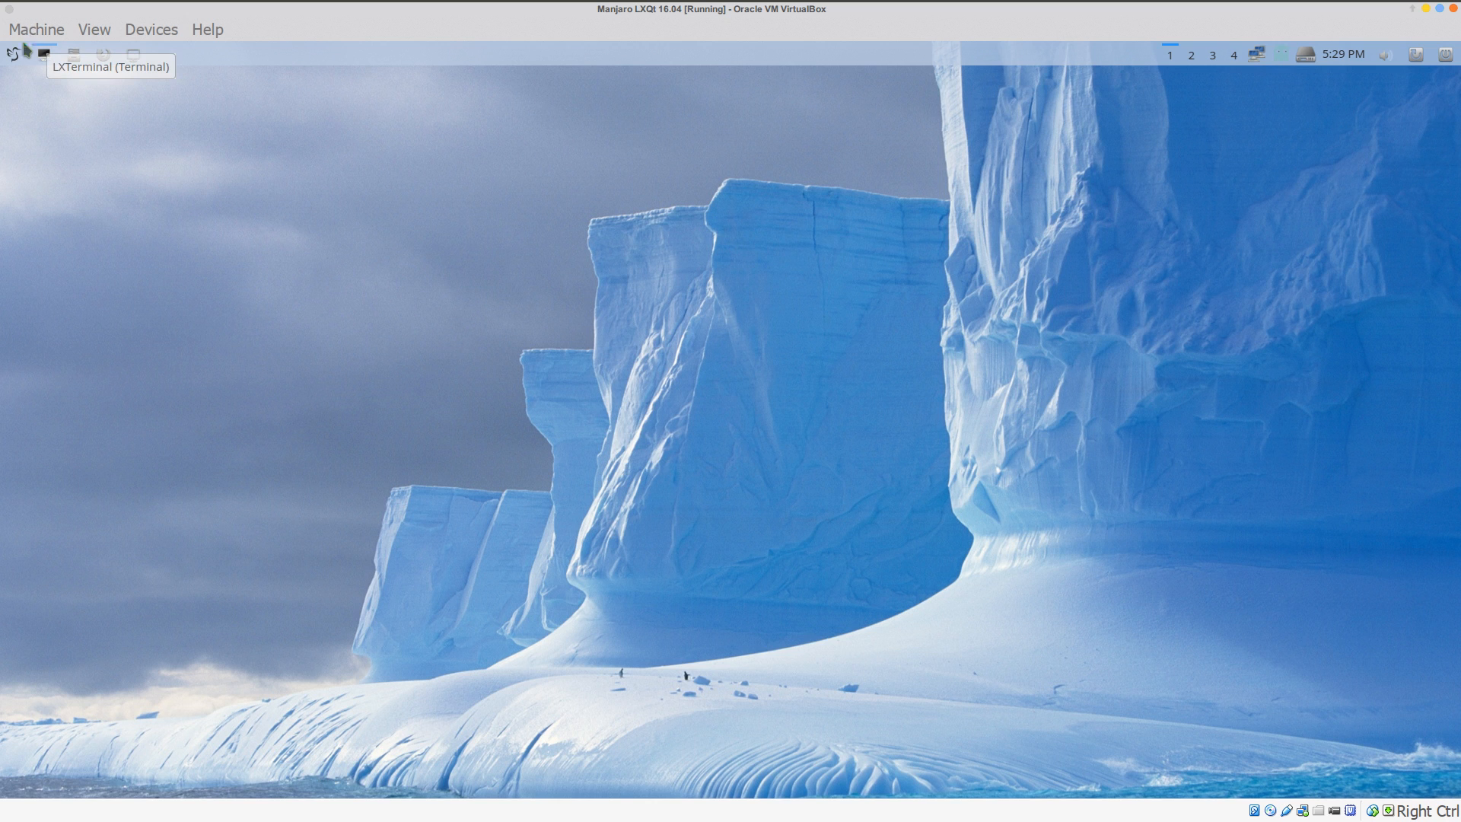
pyautogui.rightClick(813, 273)
pyautogui.moveTo(832, 282)
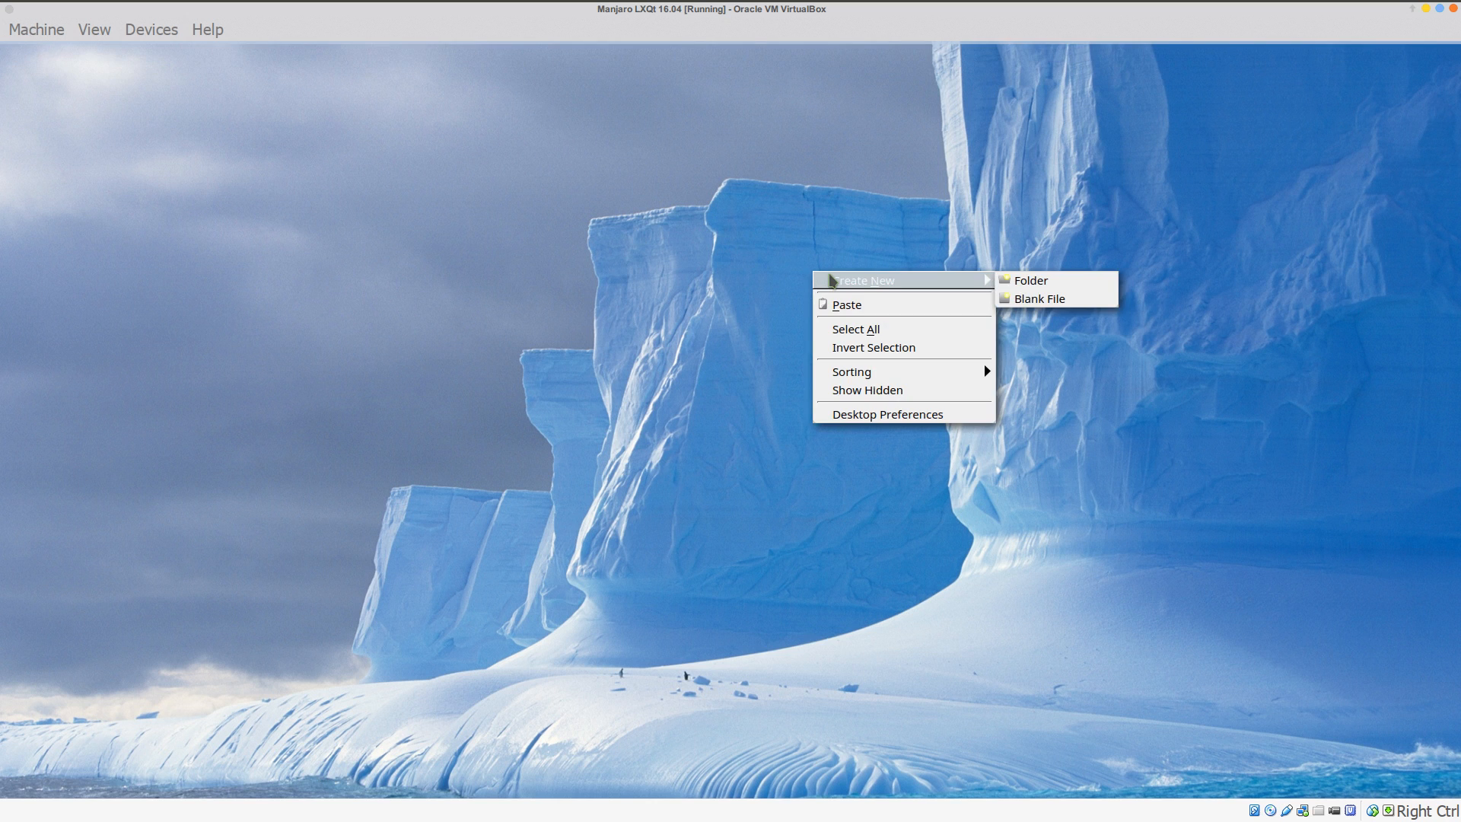
pyautogui.click(671, 301)
pyautogui.moveTo(731, 795)
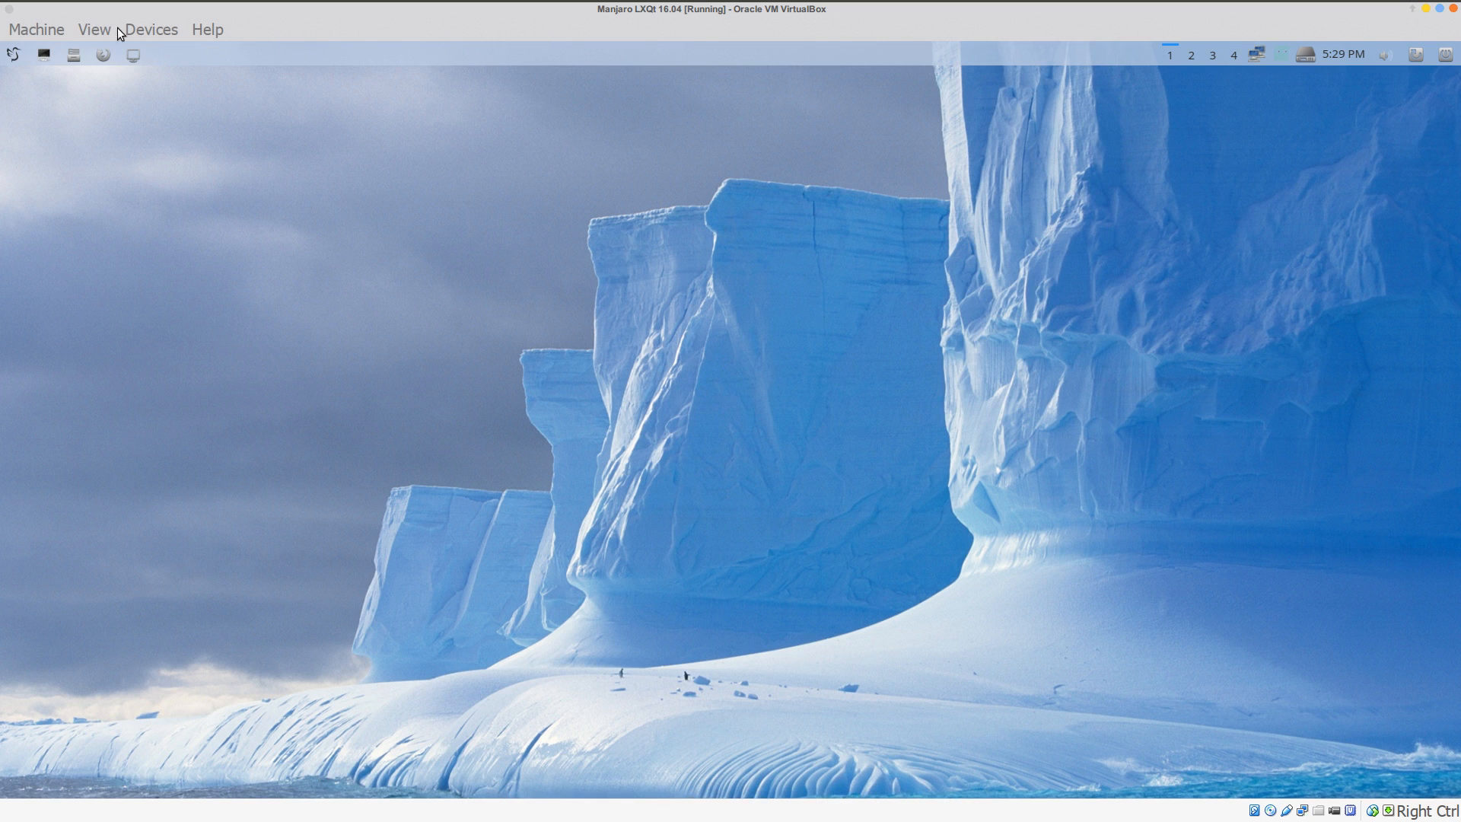
# Step: Switch the virtual machine window to fullscreen mode
pyautogui.click(151, 30)
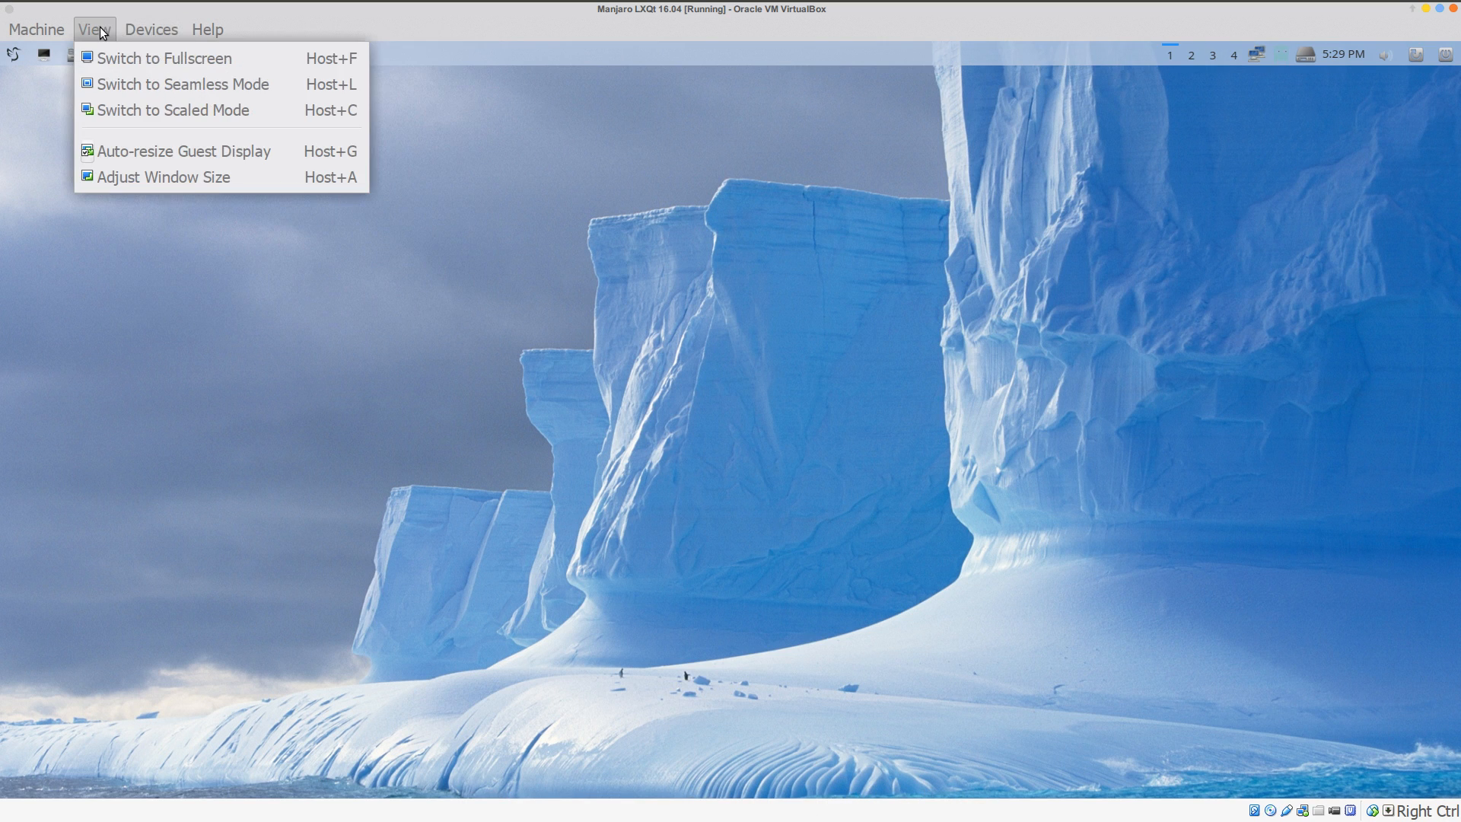
pyautogui.click(105, 56)
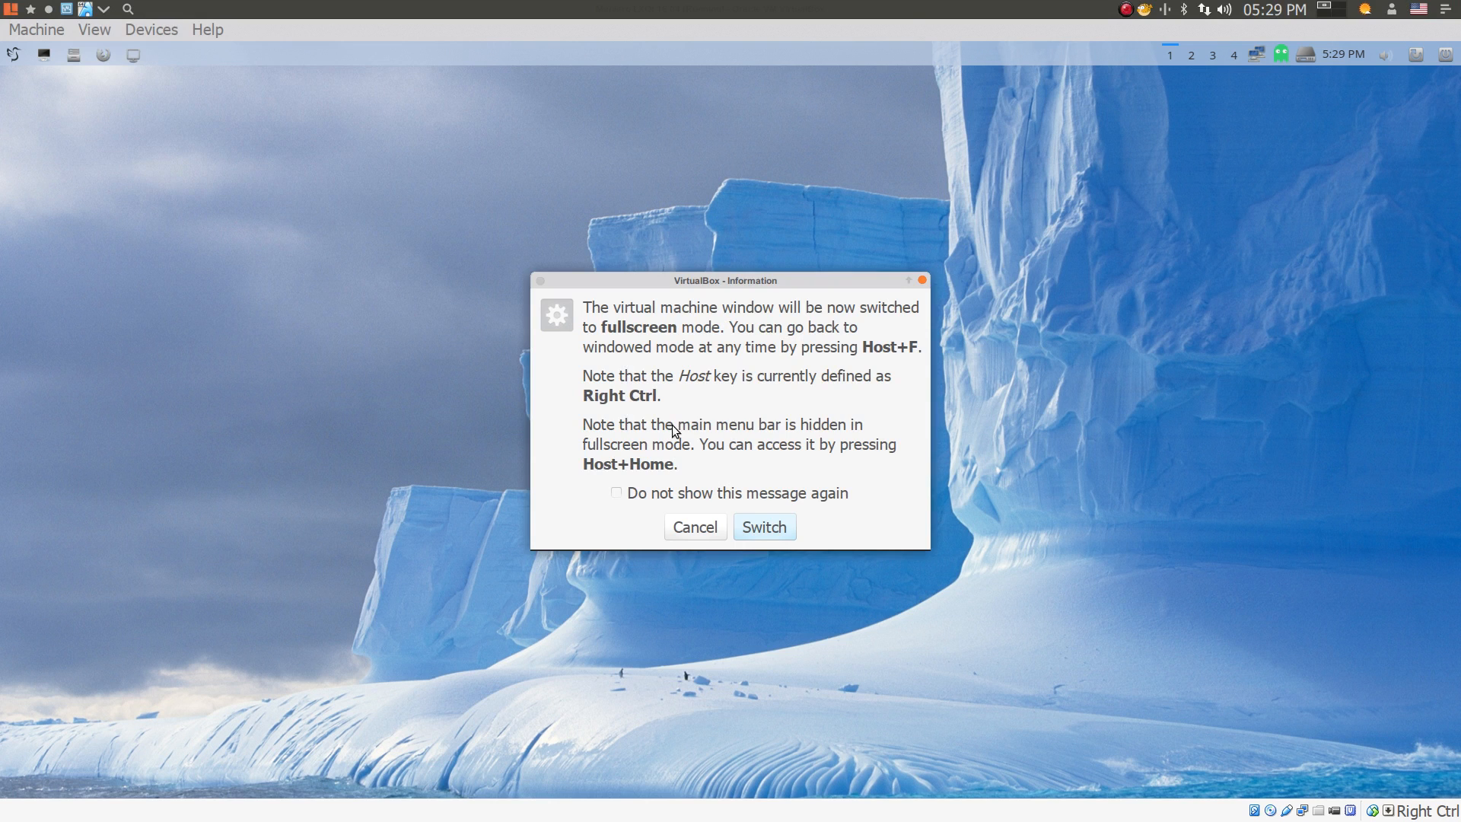
pyautogui.click(767, 529)
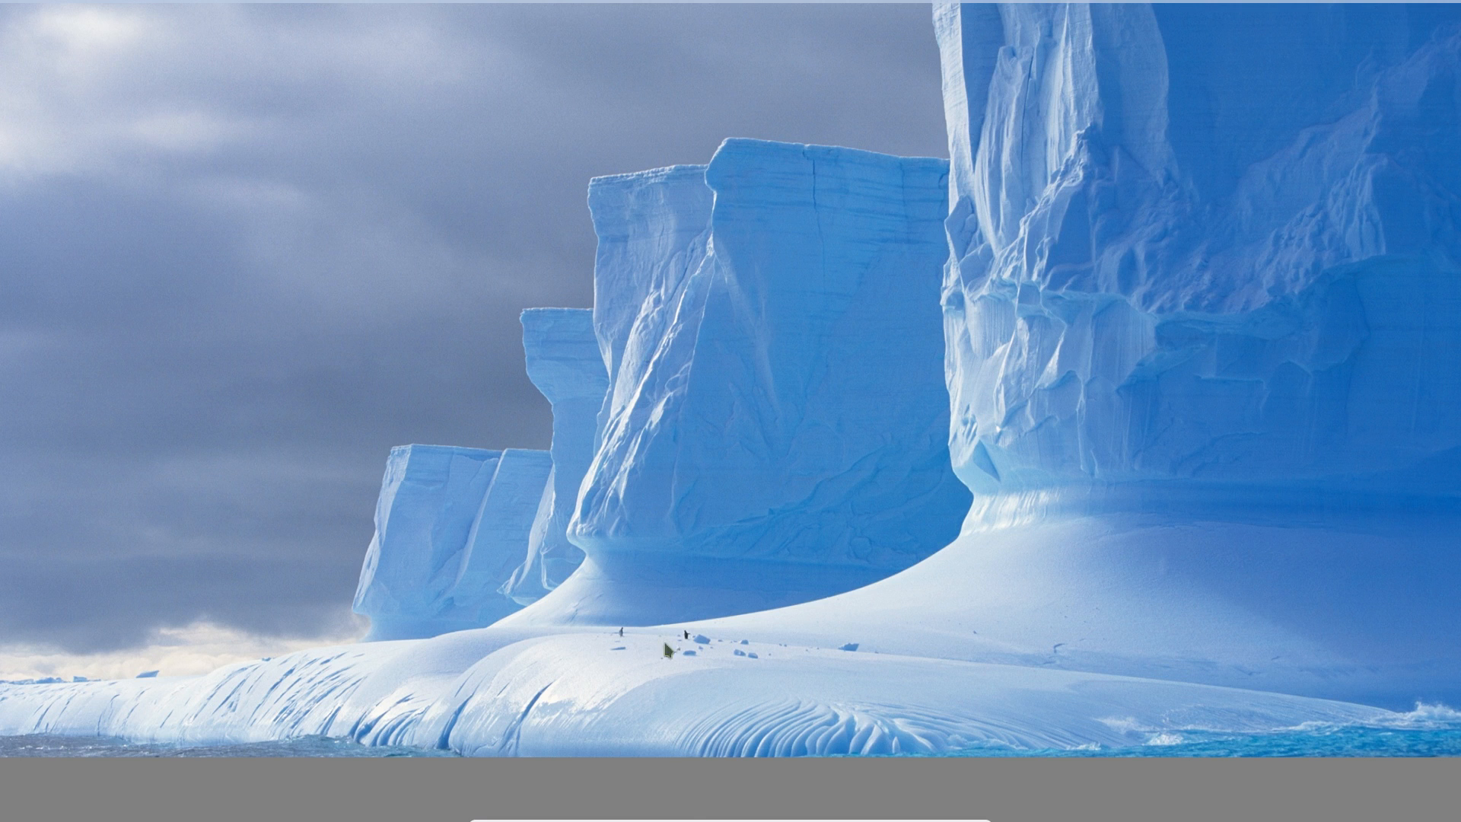
# Step: Examine the LXQt application menu's categories, including Accessories and Preferences, and the desktop's auto-hiding panel
pyautogui.moveTo(731, 818)
pyautogui.moveTo(203, 6)
pyautogui.moveTo(668, 4)
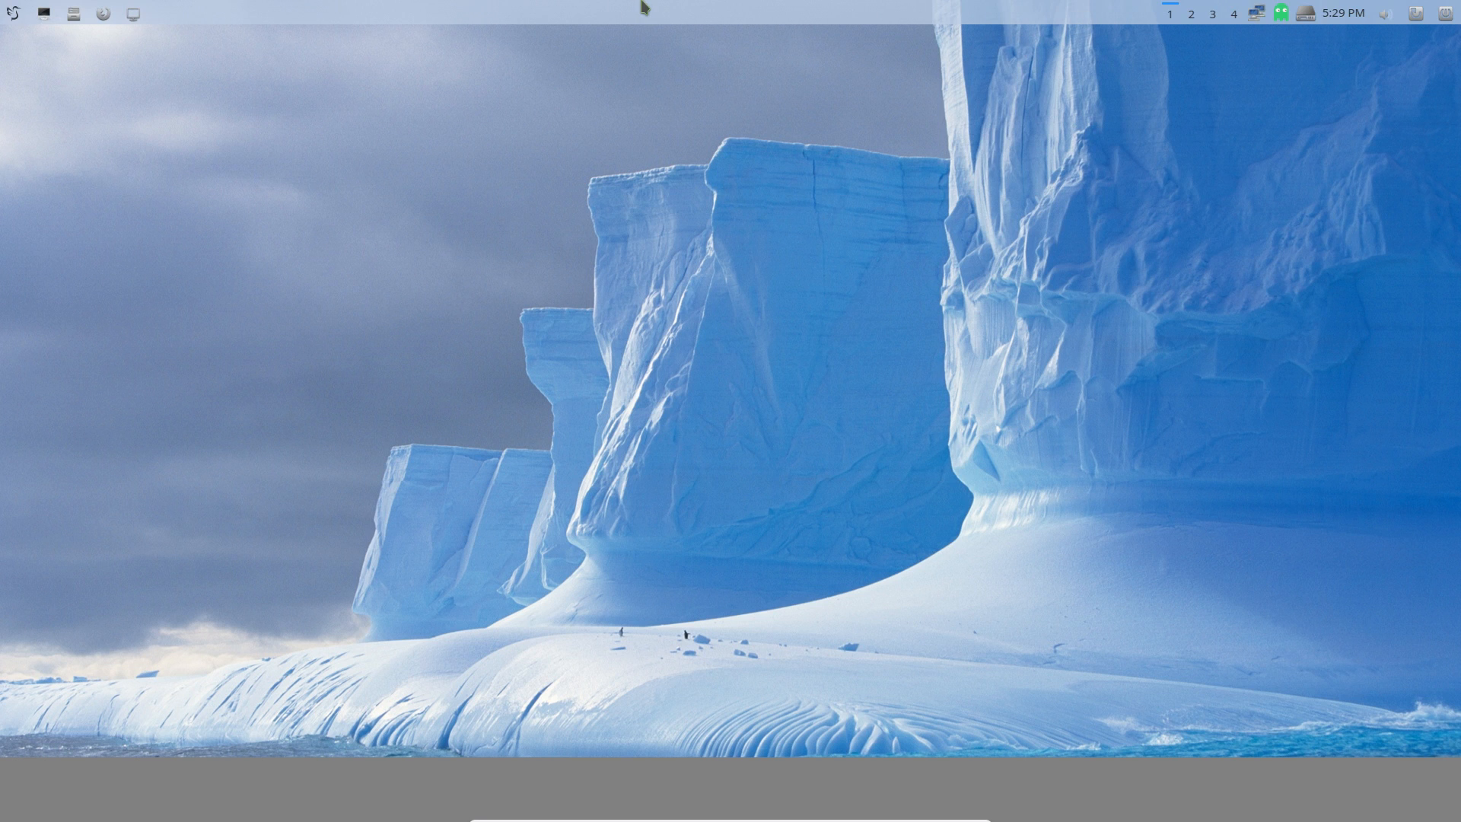
pyautogui.click(13, 14)
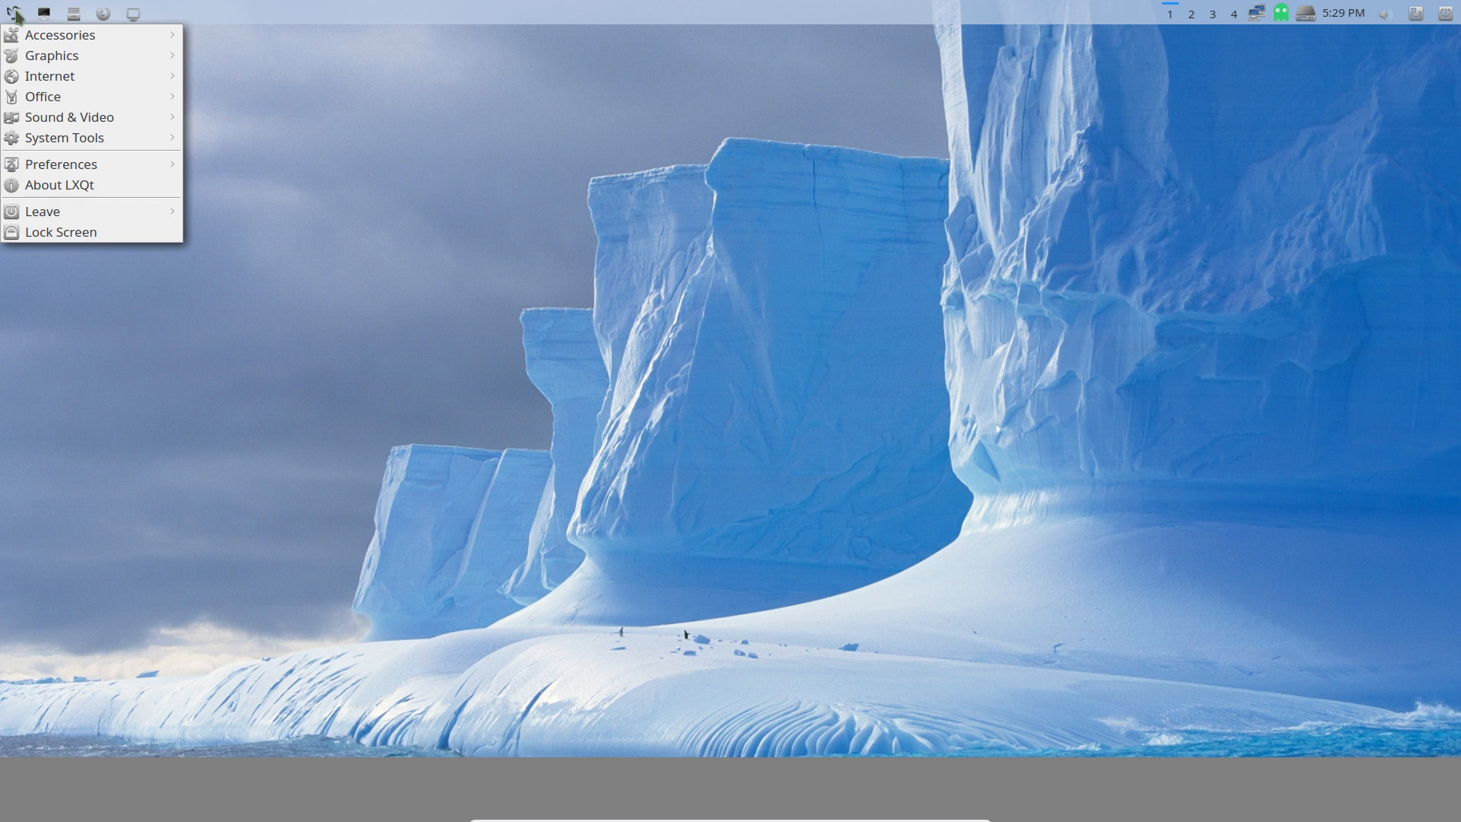
pyautogui.moveTo(31, 38)
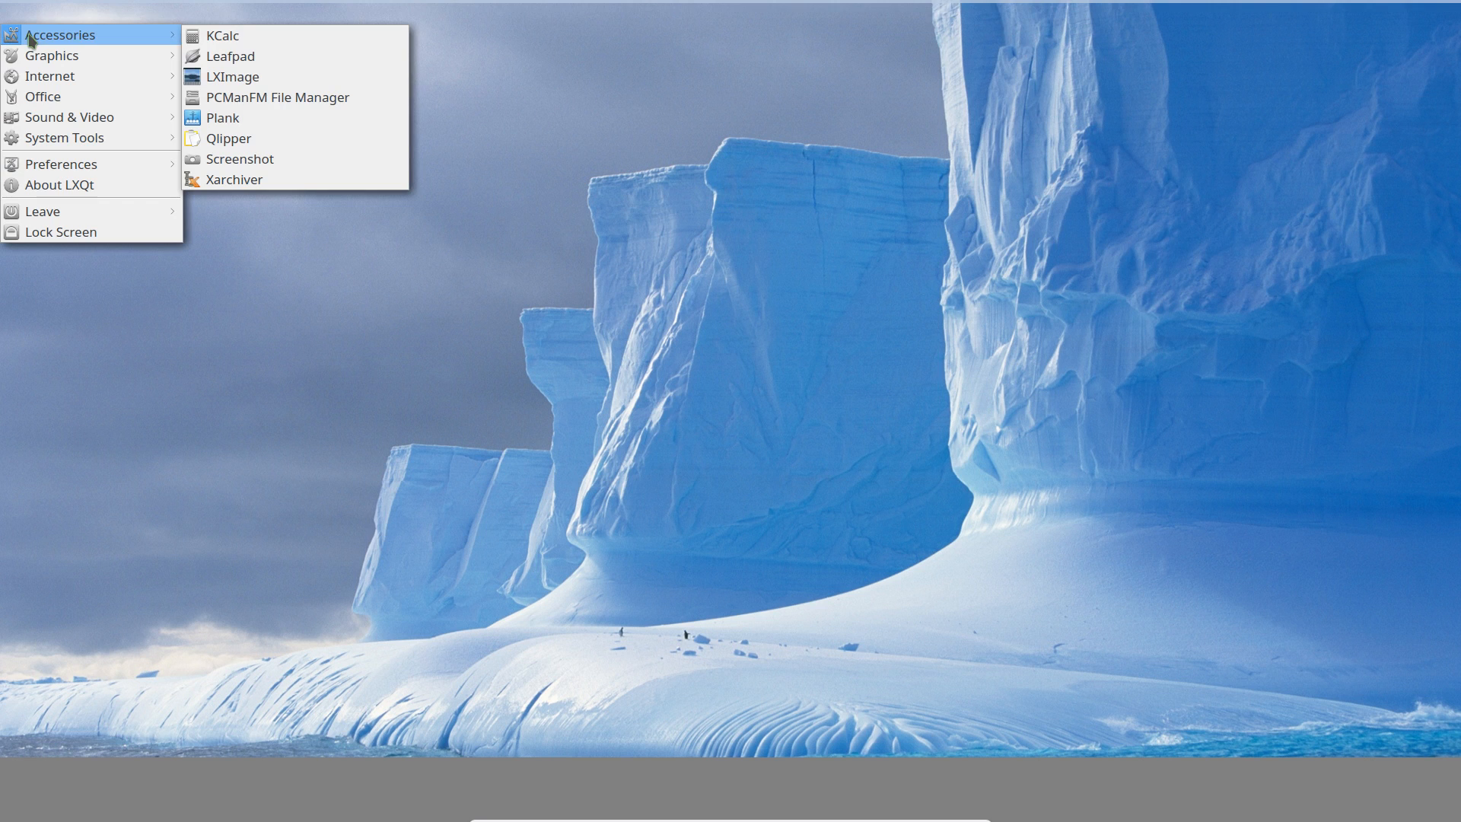
pyautogui.moveTo(35, 76)
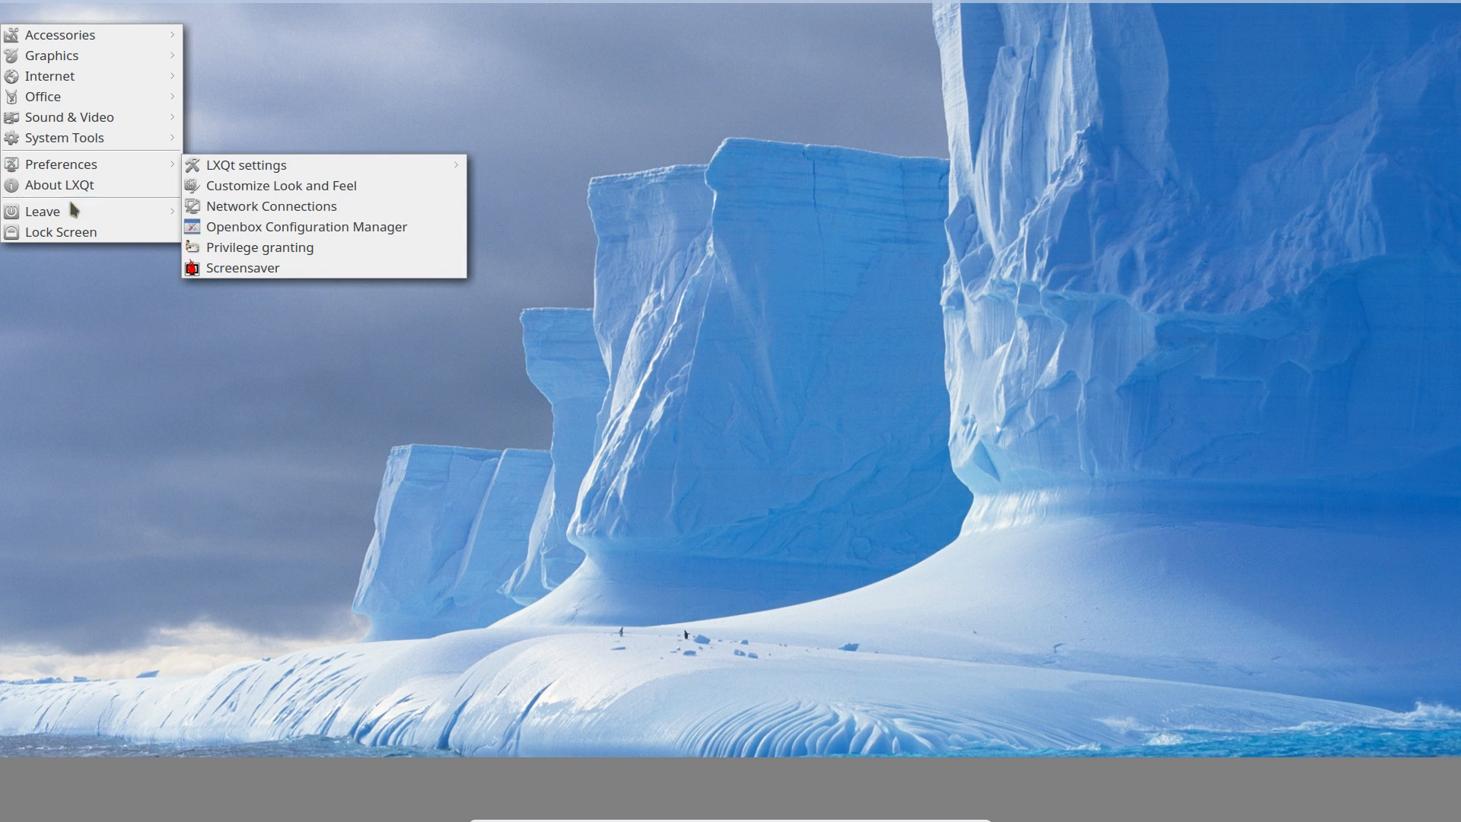
pyautogui.click(340, 44)
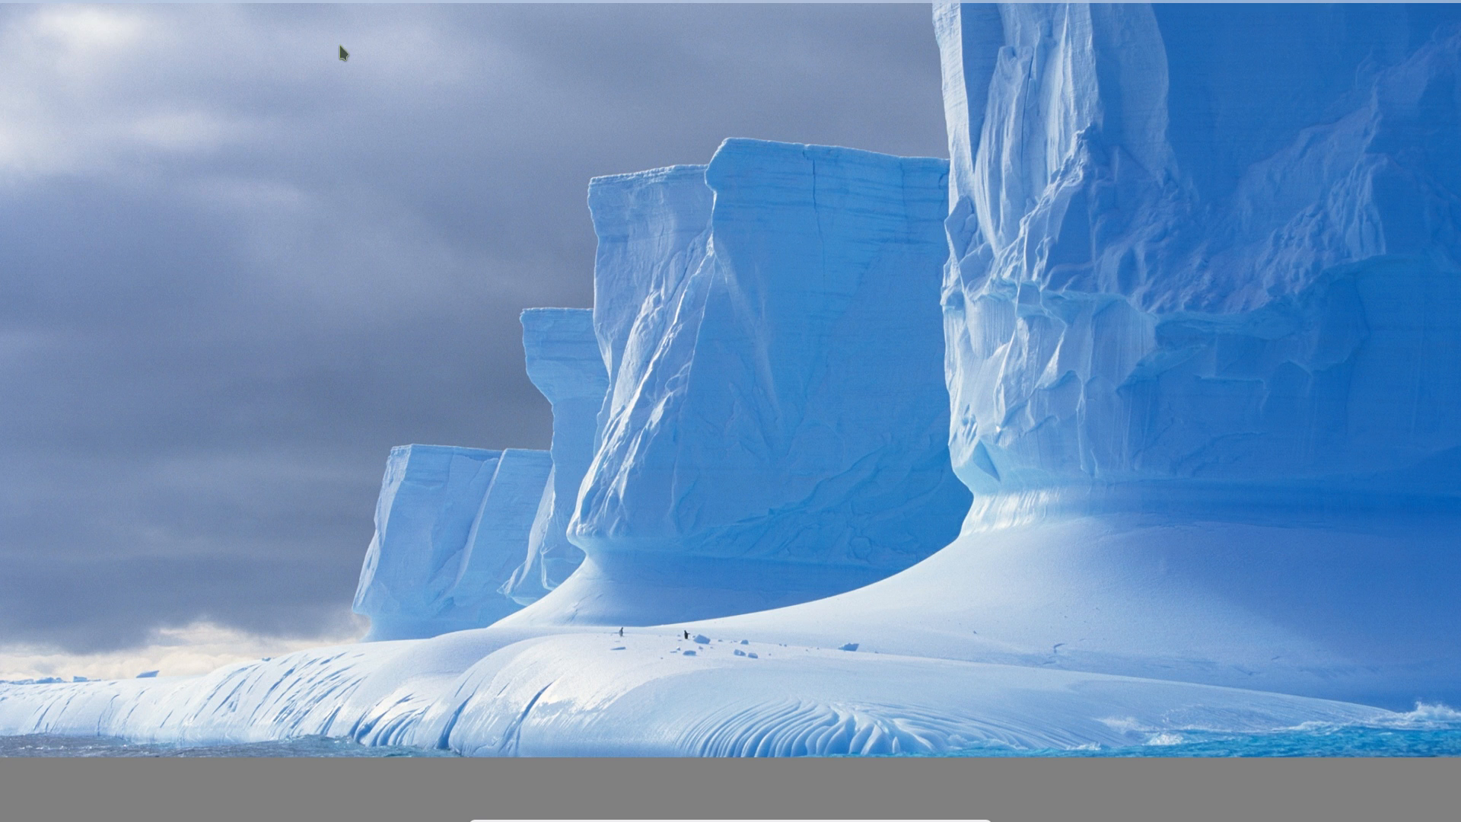
pyautogui.moveTo(70, 2)
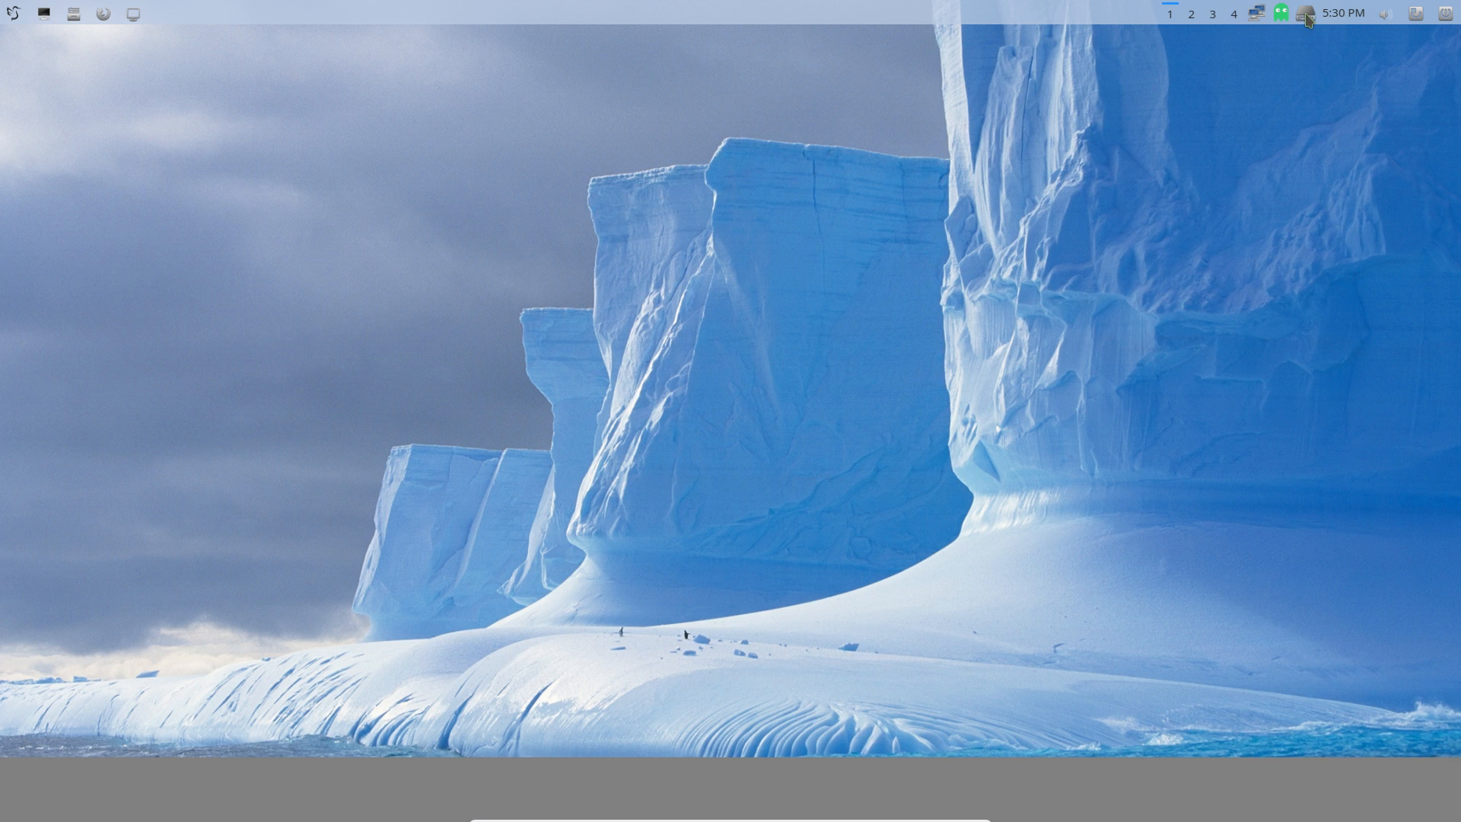
# Step: Eject the MJRO1605 disc from the removable media list and check the Removable media widget's options
pyautogui.click(1305, 17)
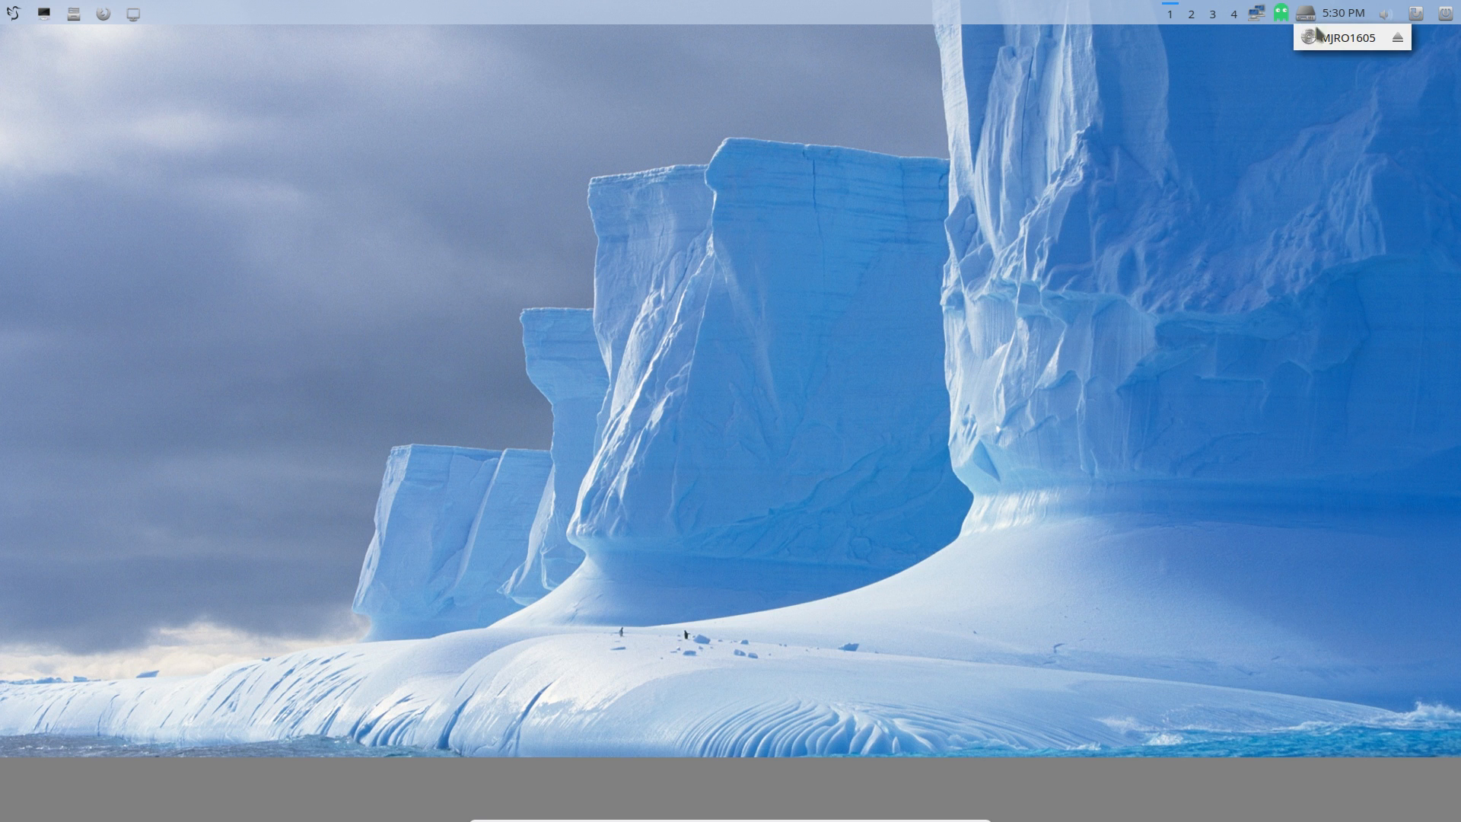
pyautogui.click(1397, 39)
pyautogui.moveTo(1190, 3)
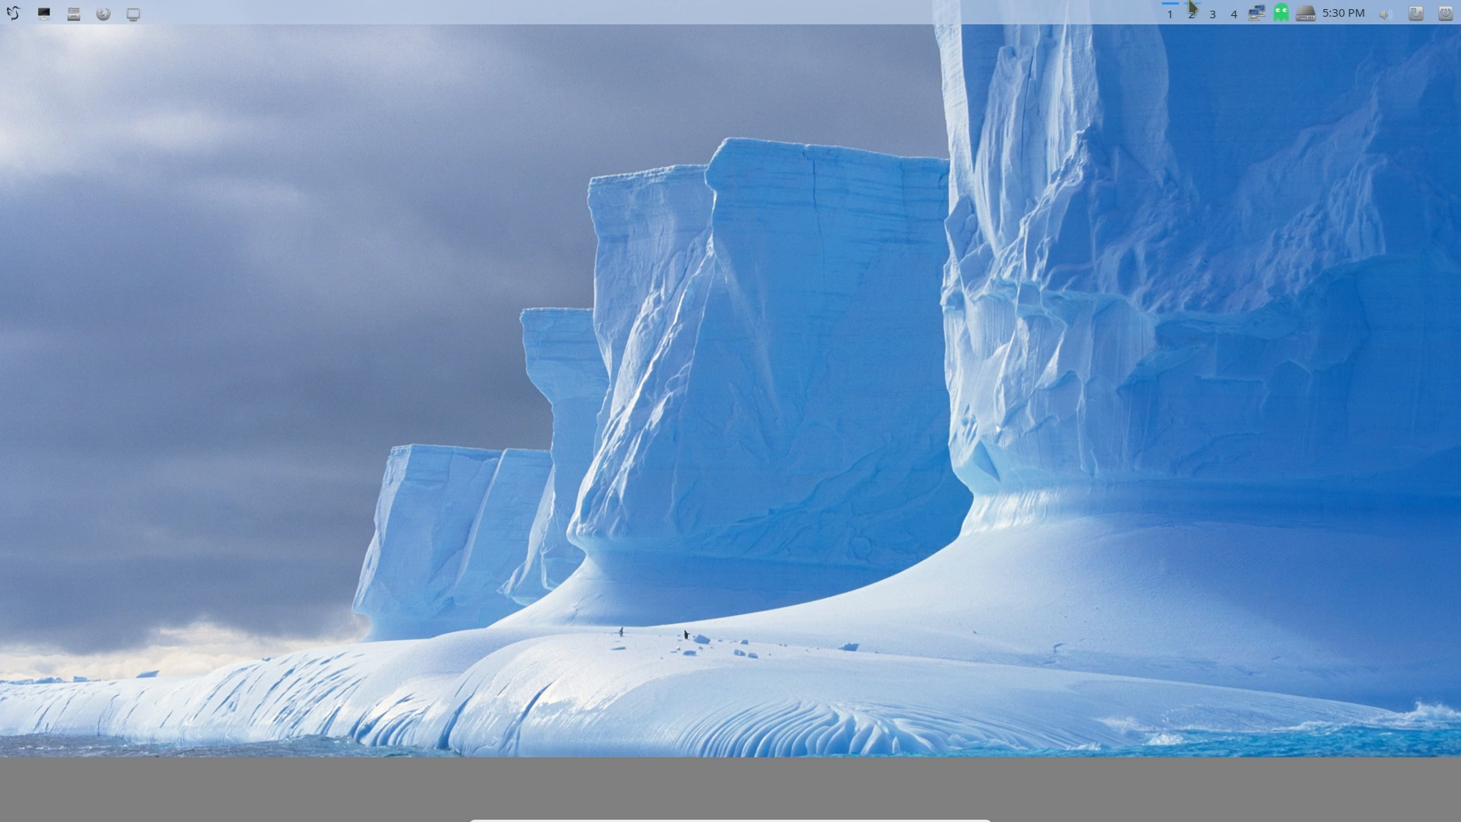
pyautogui.rightClick(1307, 17)
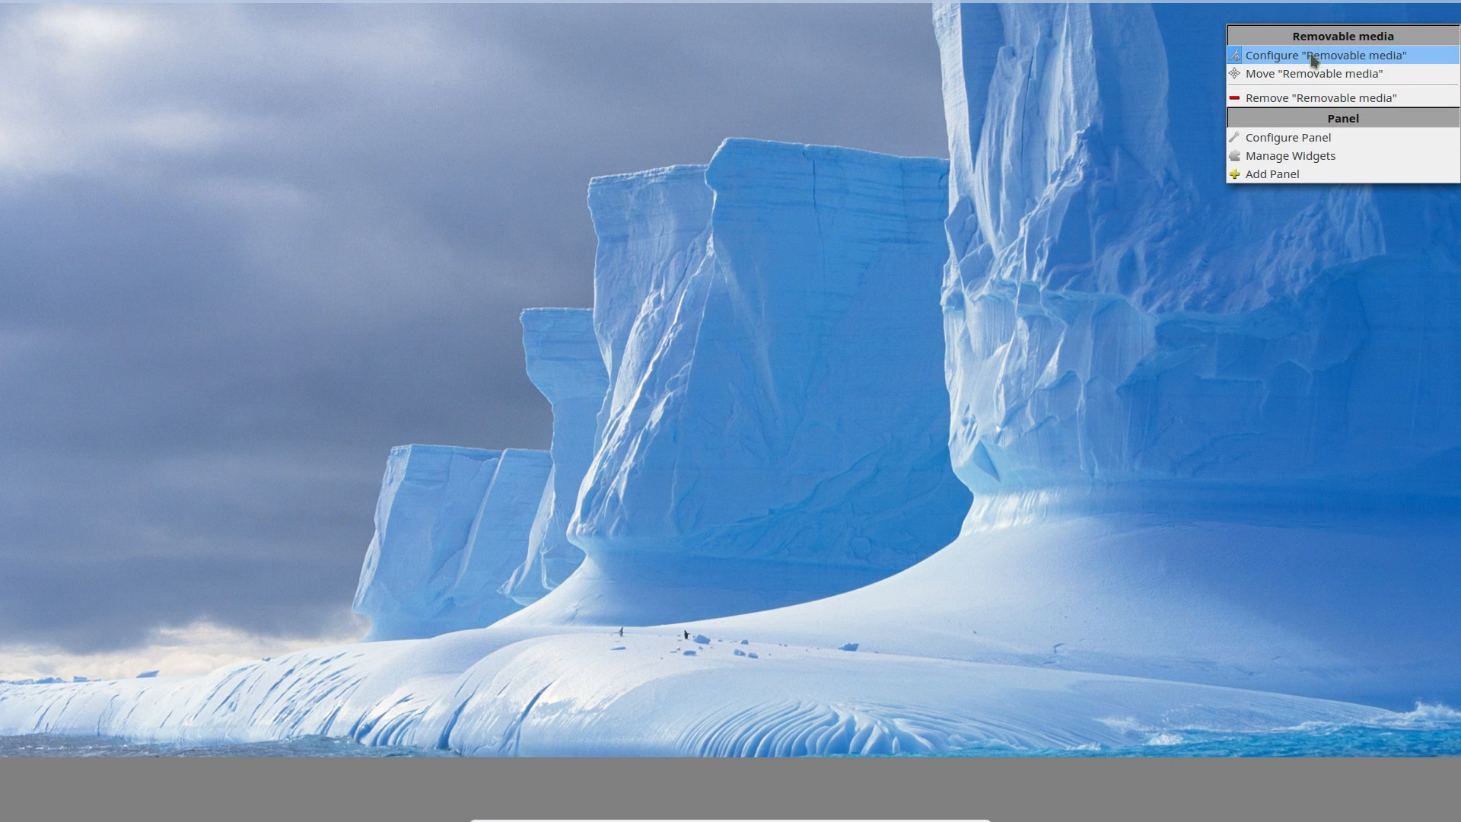
pyautogui.click(1059, 159)
# Step: Raise the sound volume with the mixer slider of the panel's volume control
pyautogui.moveTo(1368, 1)
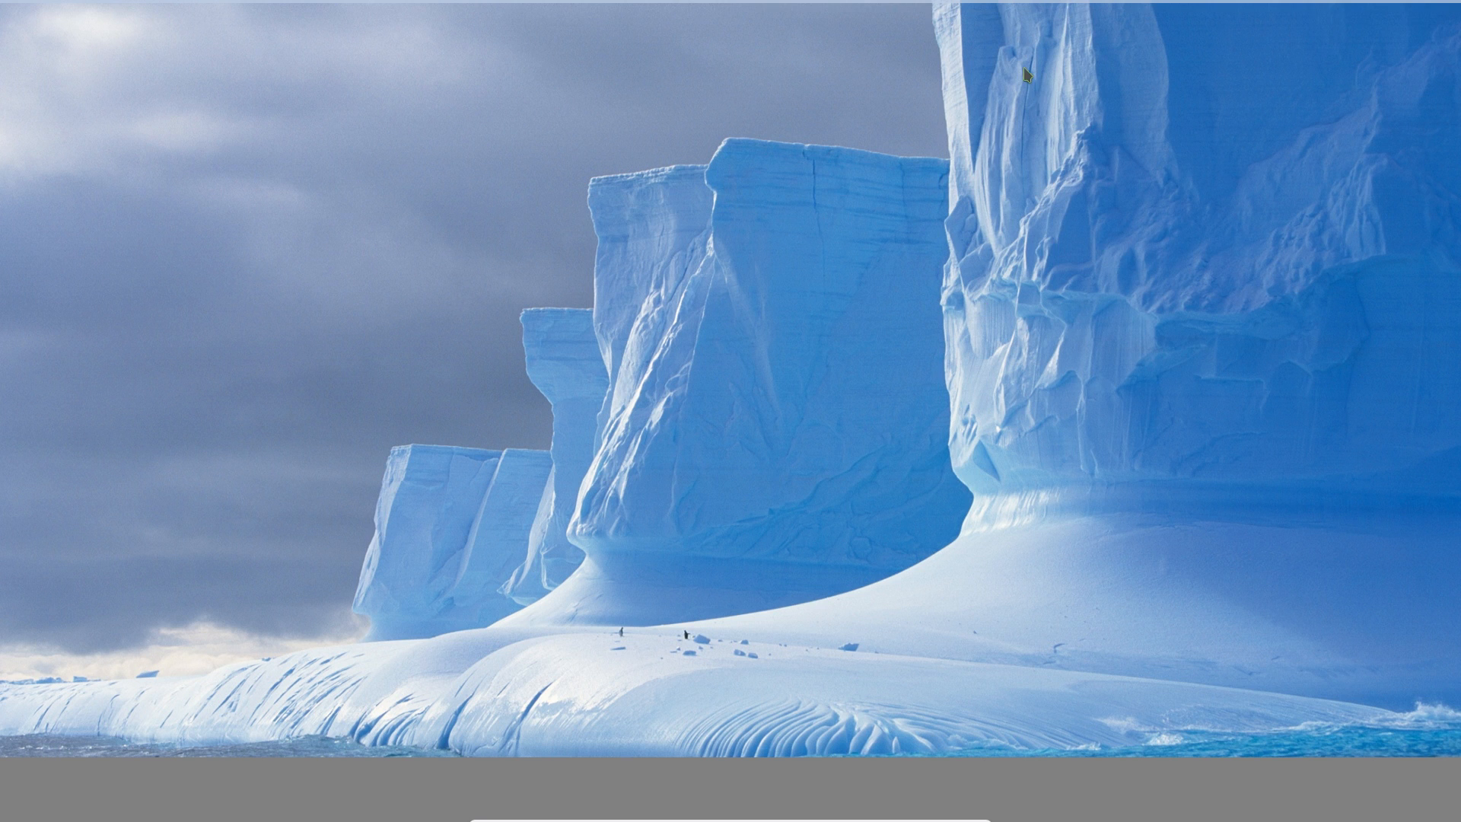
pyautogui.moveTo(1031, 6)
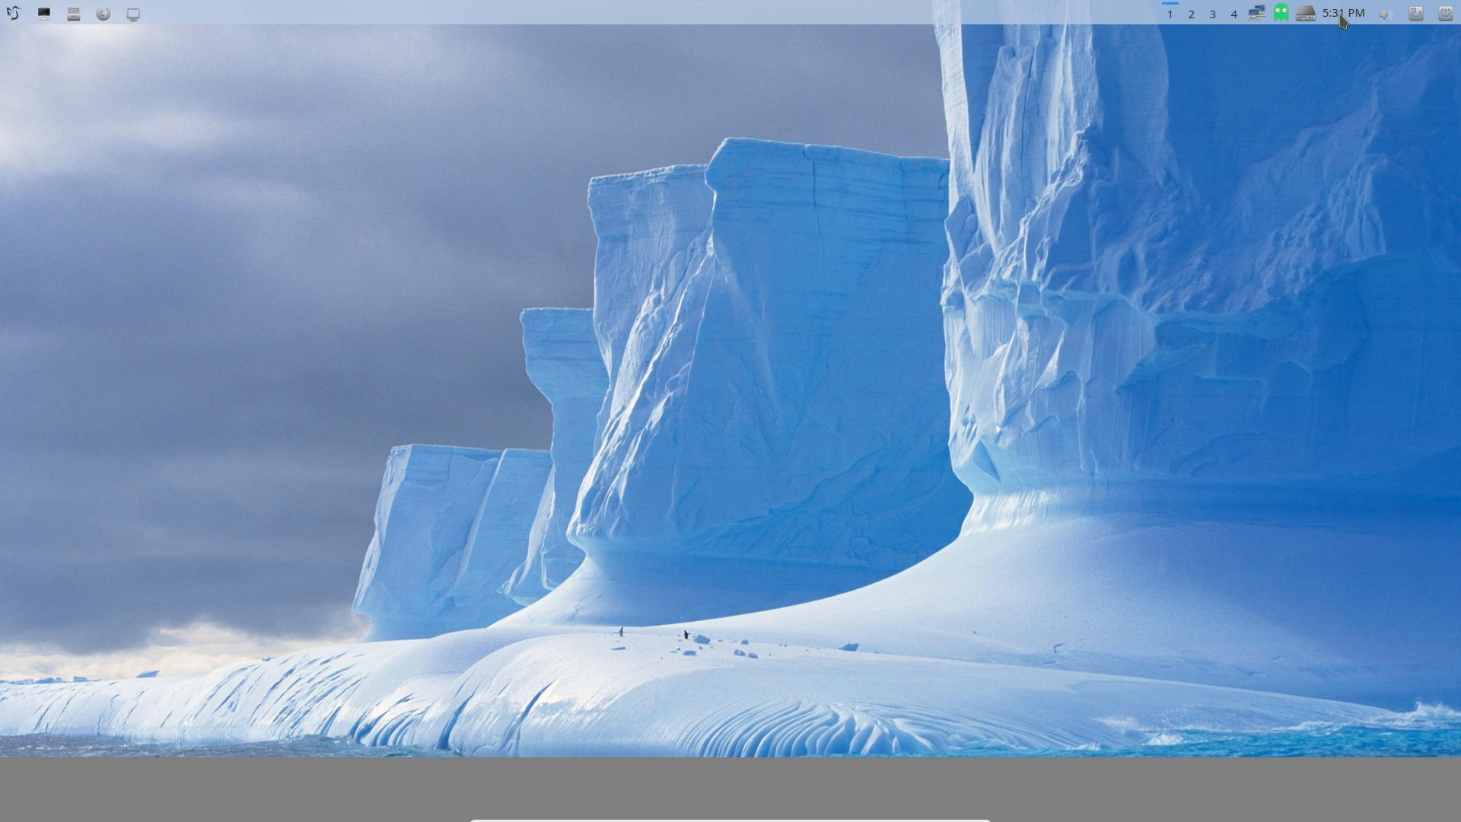
pyautogui.click(1386, 14)
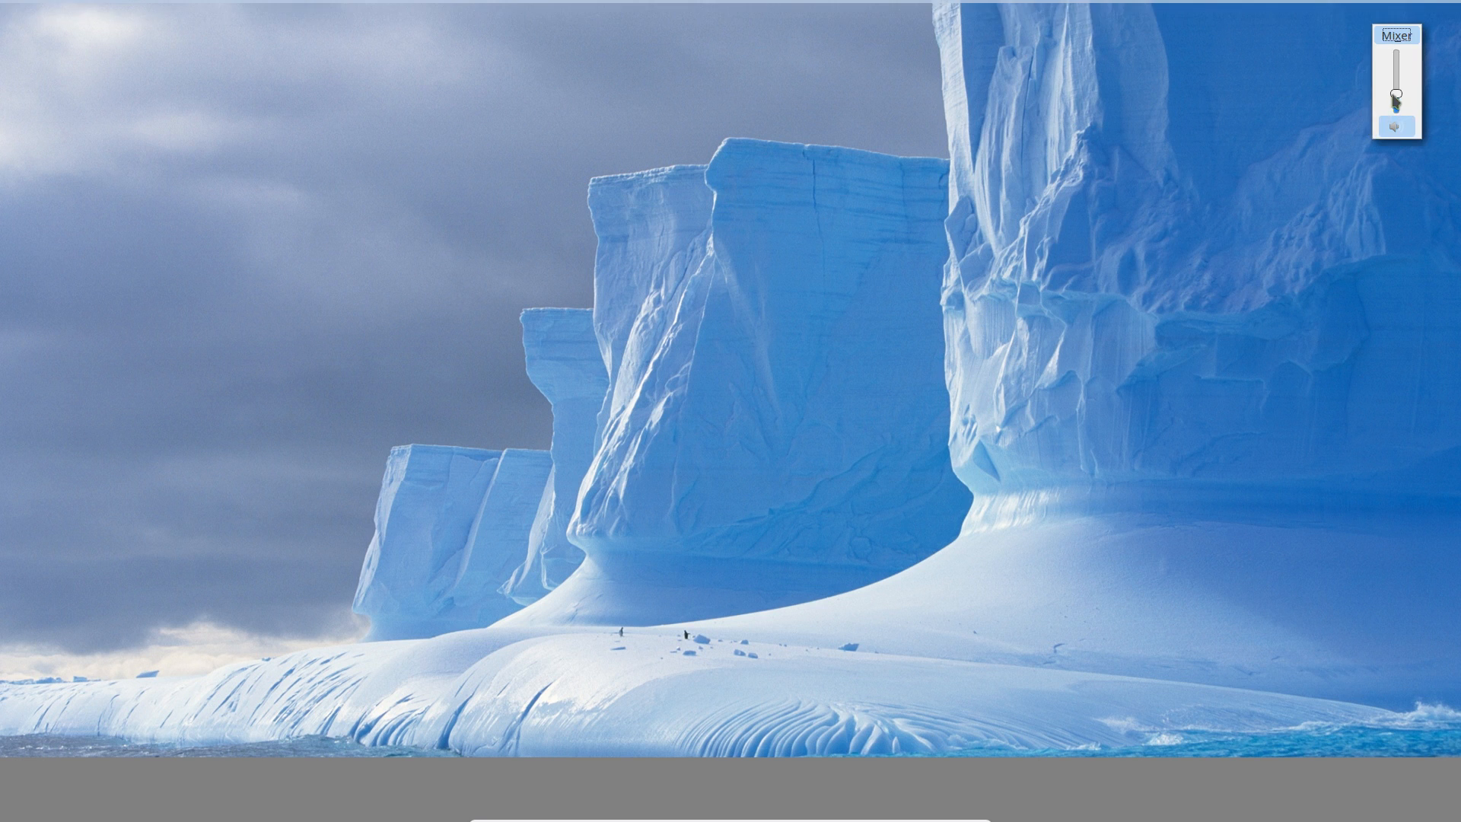
pyautogui.moveTo(1397, 96); pyautogui.dragTo(1398, 74)
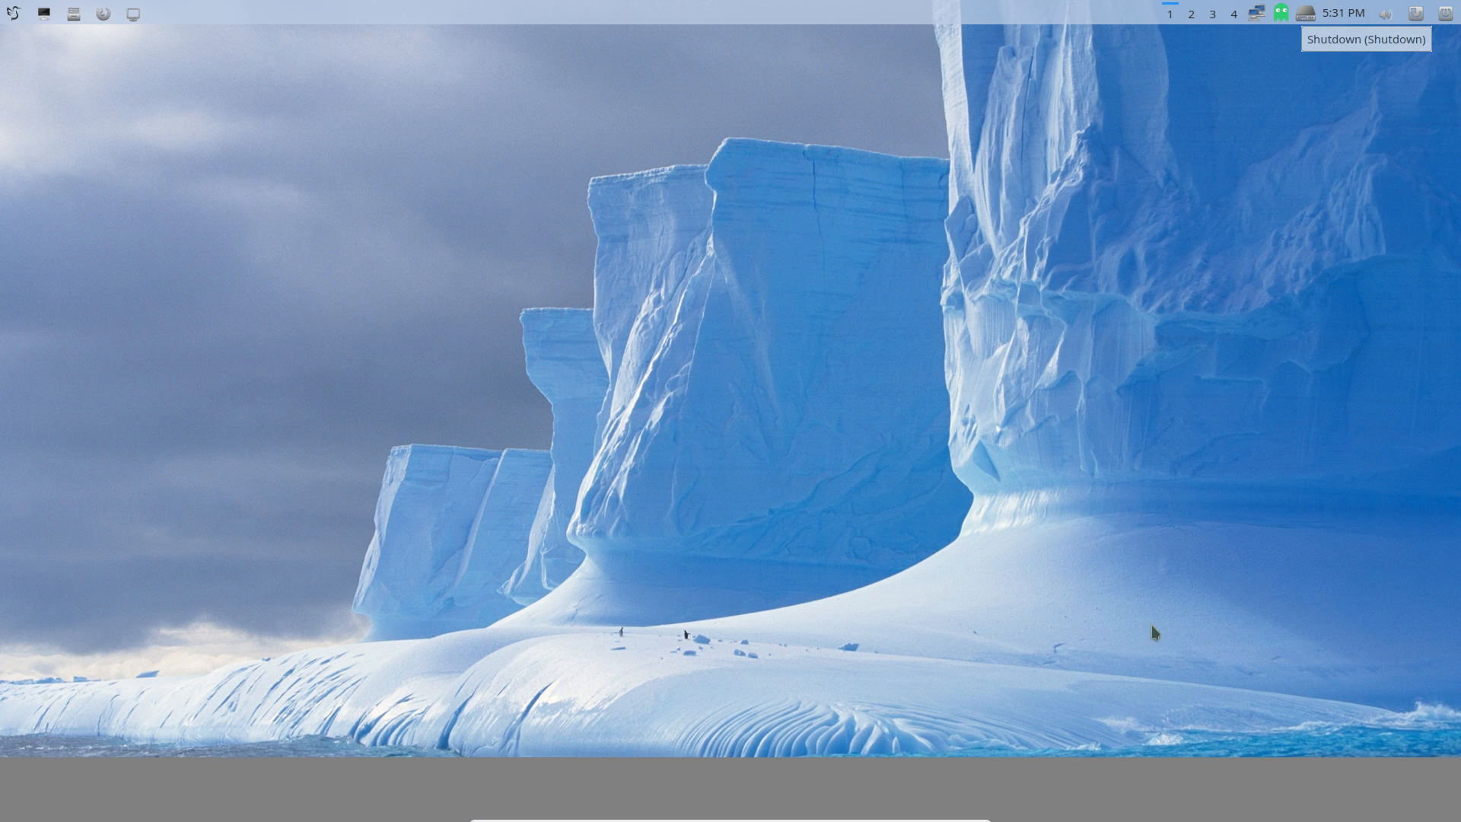
# Step: Look through the desktop's context options, including Sorting and Create New, and dismiss them
pyautogui.rightClick(658, 417)
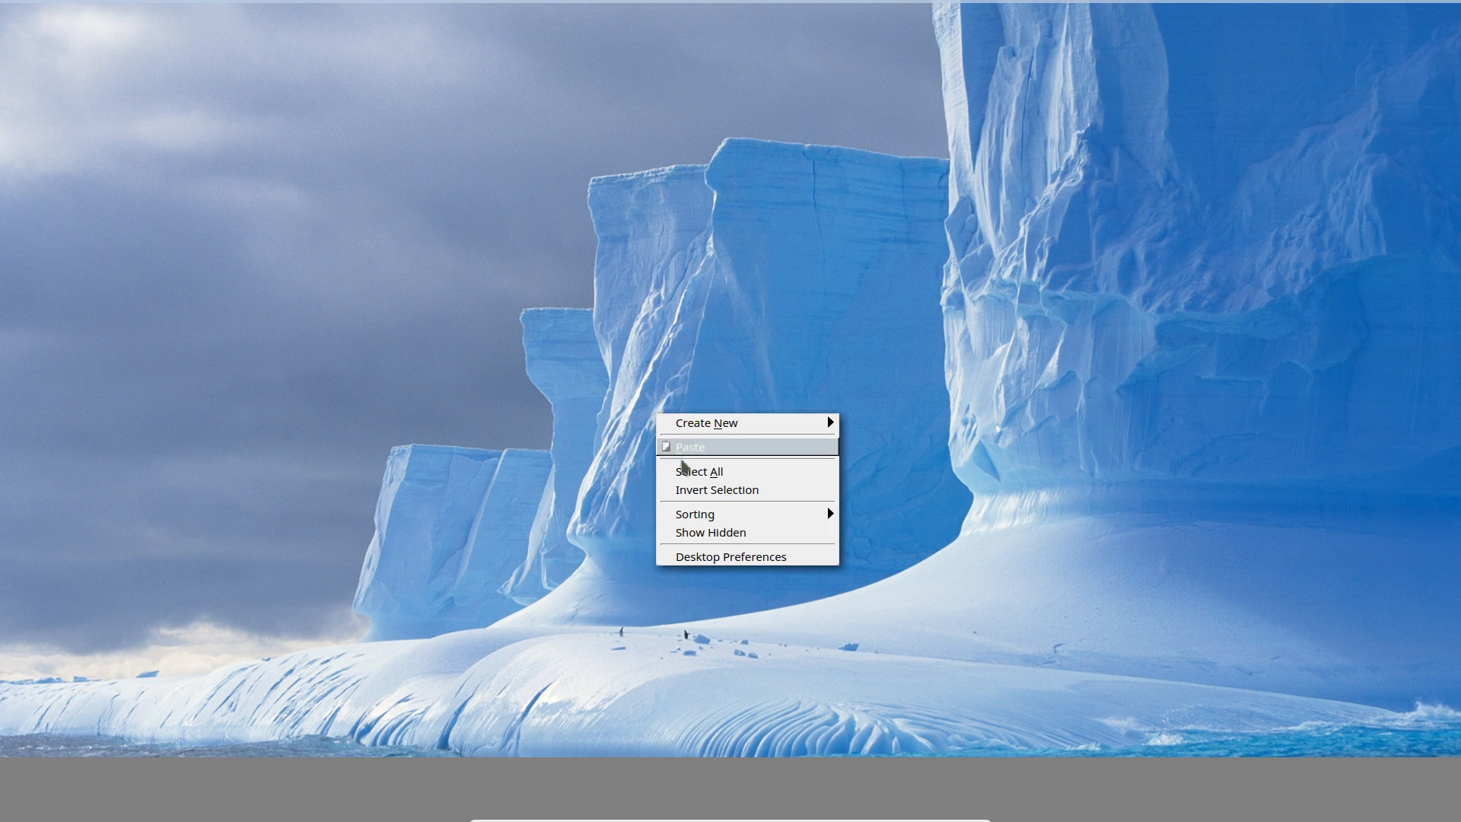
pyautogui.moveTo(688, 523)
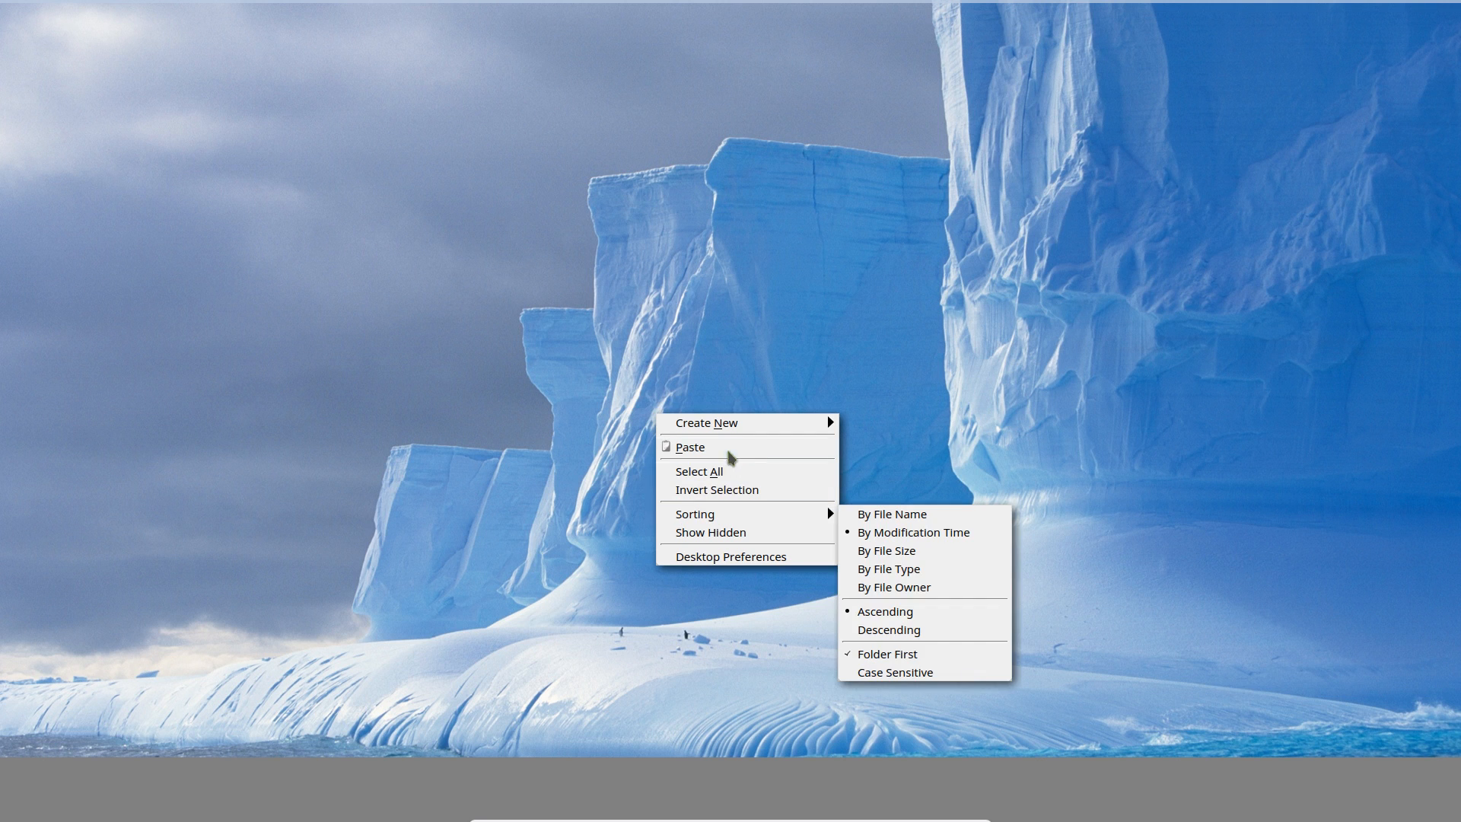
pyautogui.moveTo(758, 428)
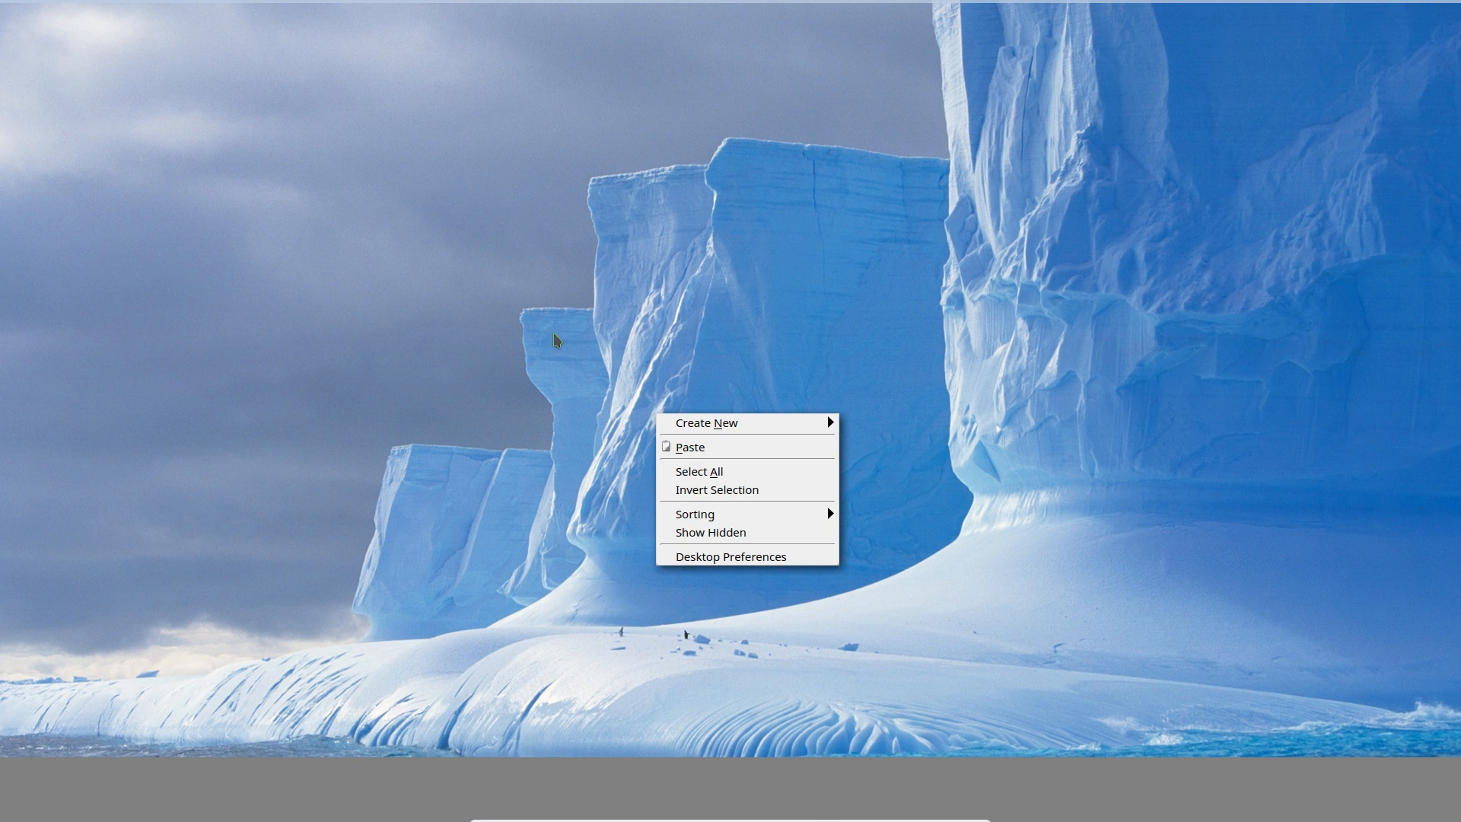
pyautogui.click(736, 153)
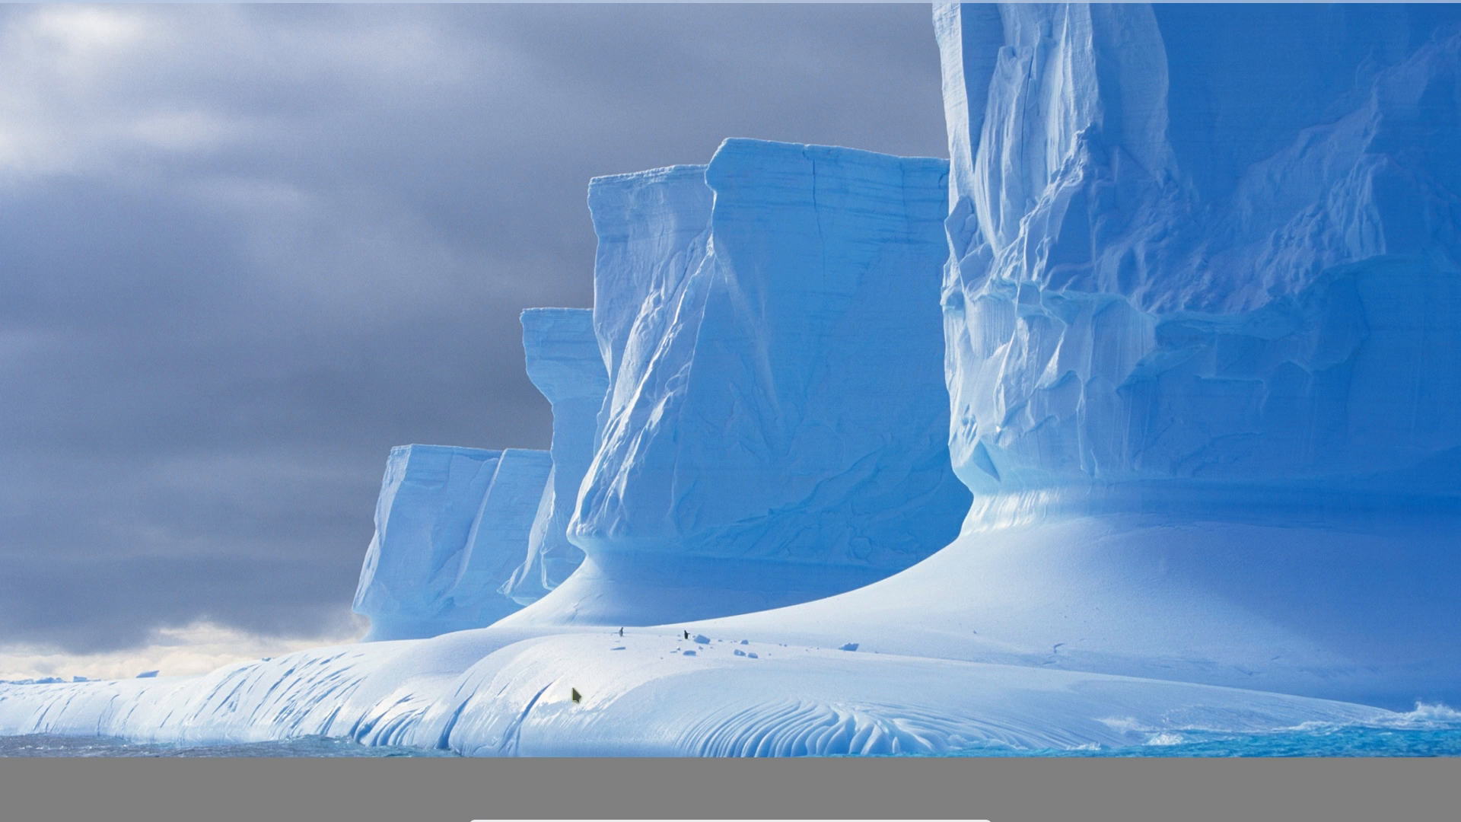
# Step: Set the desktop wallpaper mode to Stretch to fit the screen and confirm the preferences
pyautogui.rightClick(645, 270)
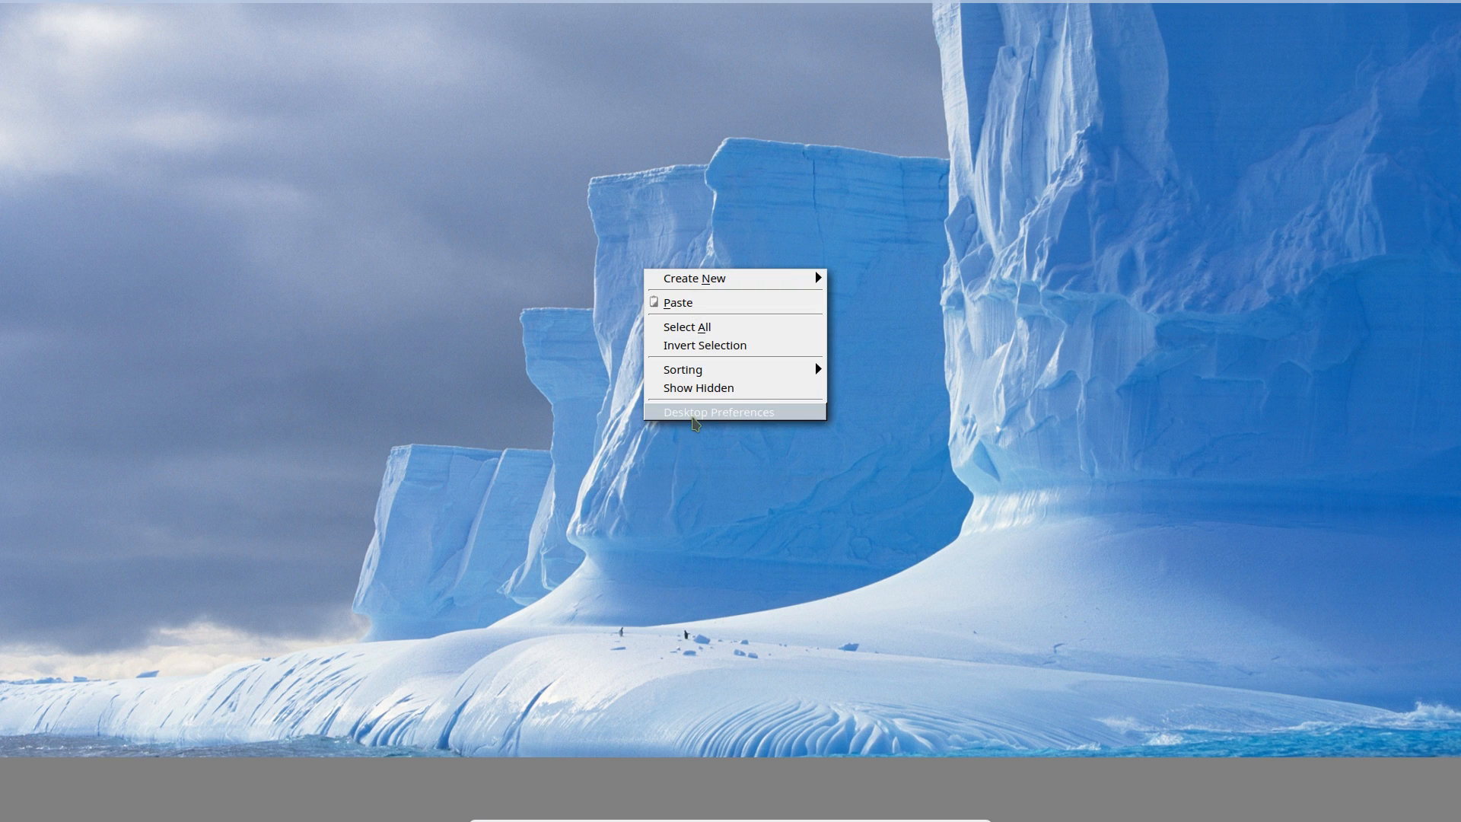
pyautogui.click(693, 413)
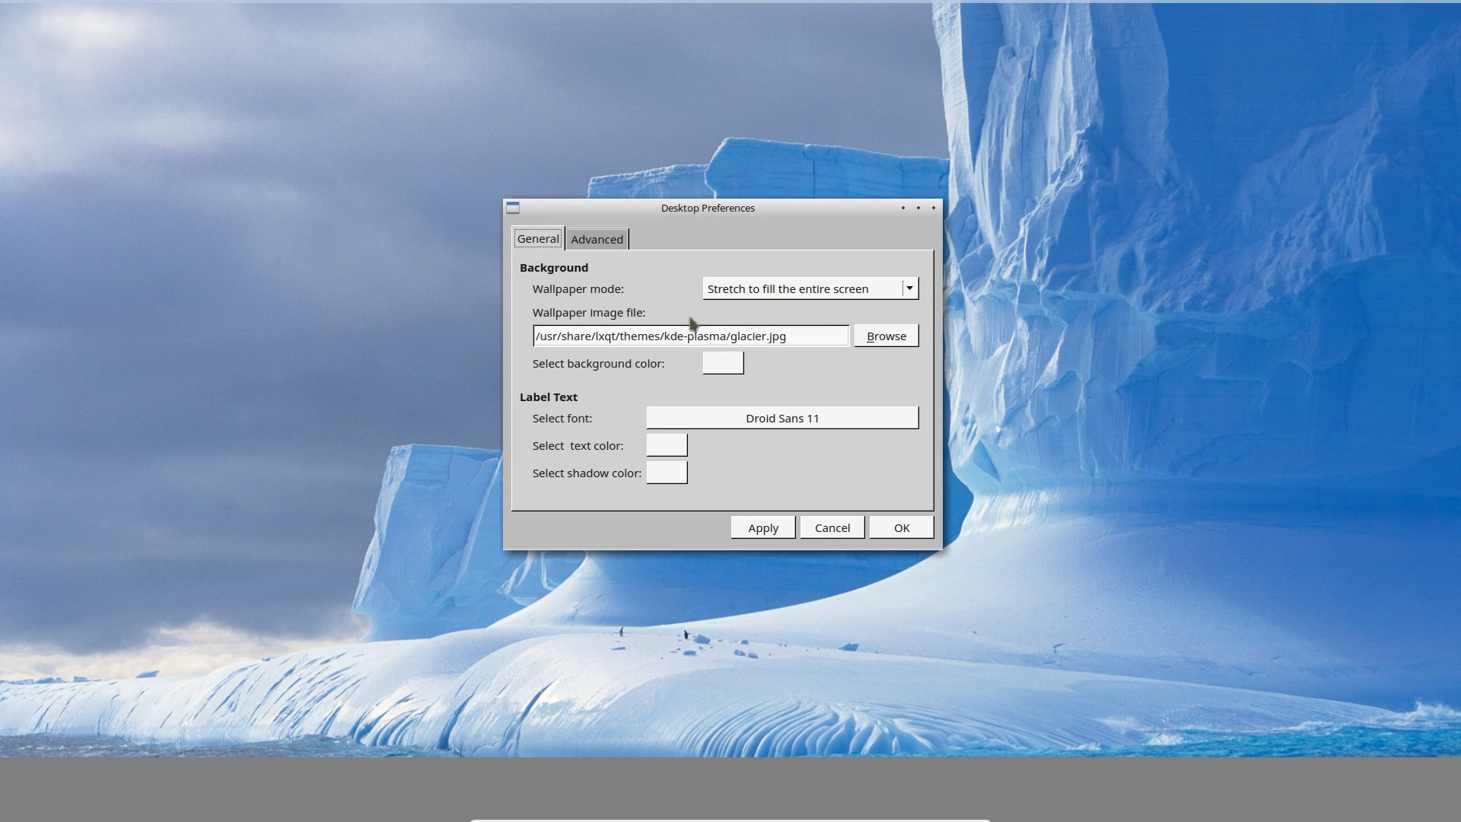
pyautogui.click(910, 288)
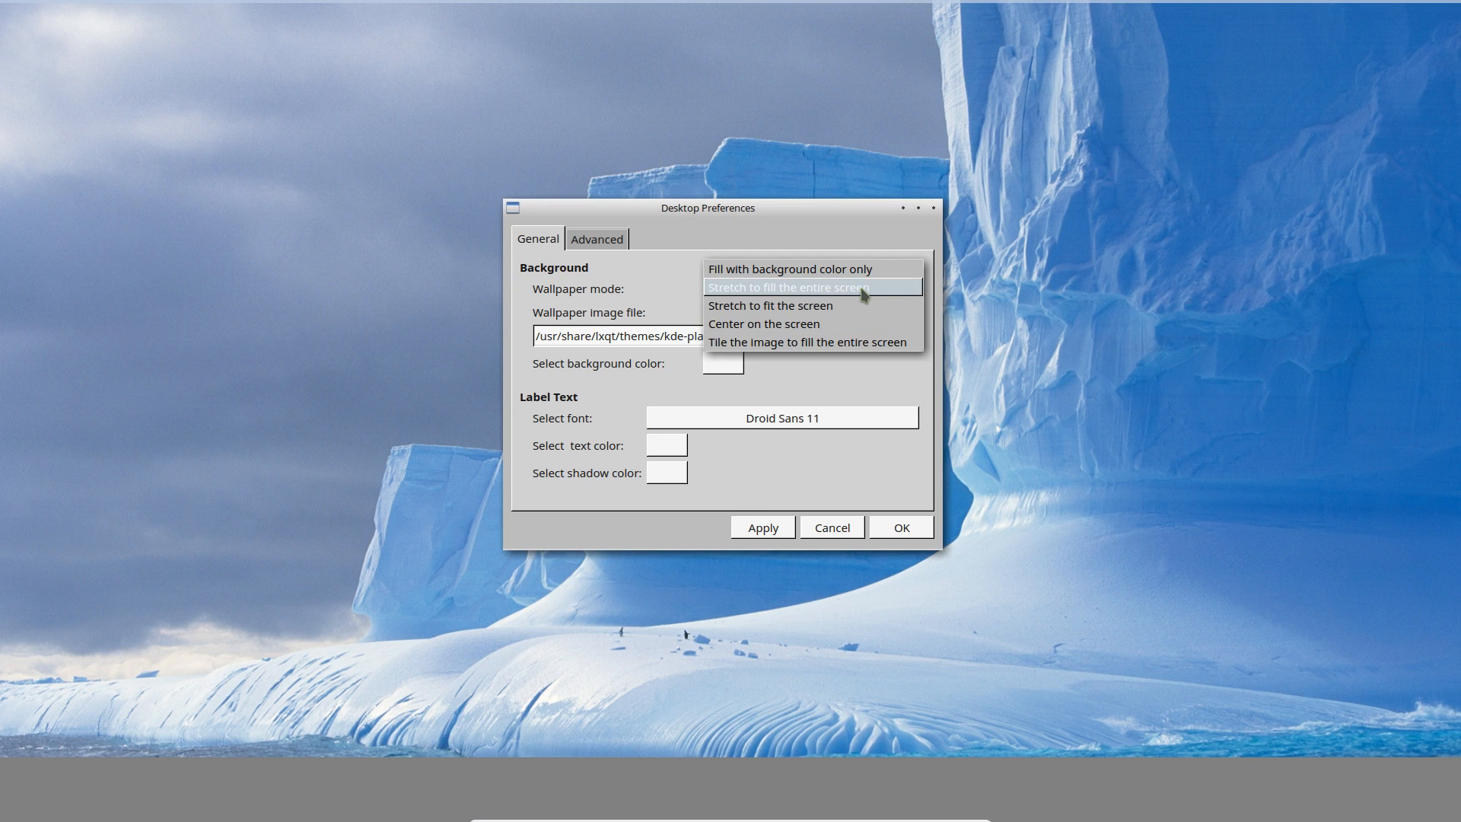
pyautogui.click(824, 307)
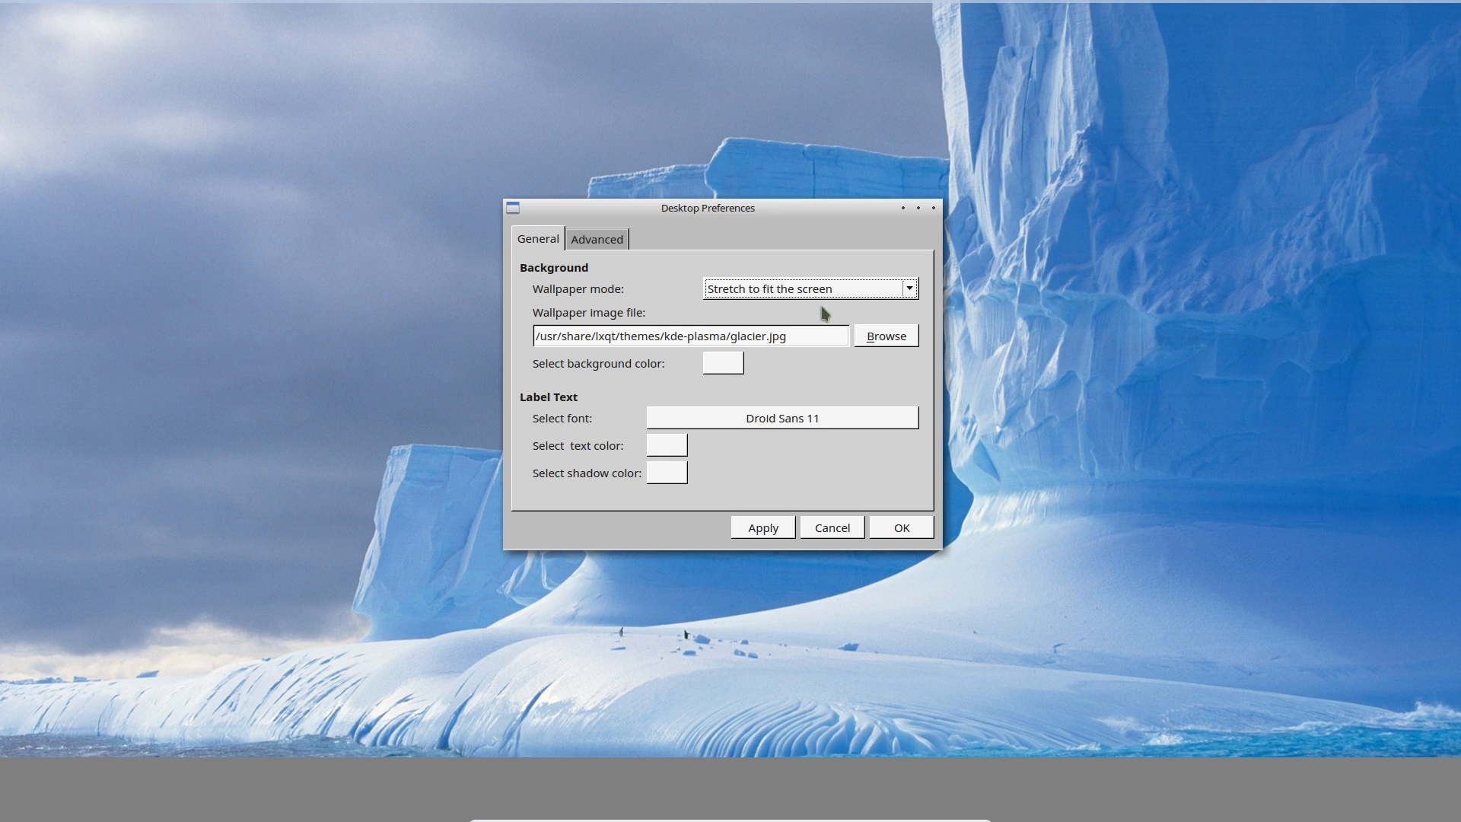
pyautogui.click(901, 528)
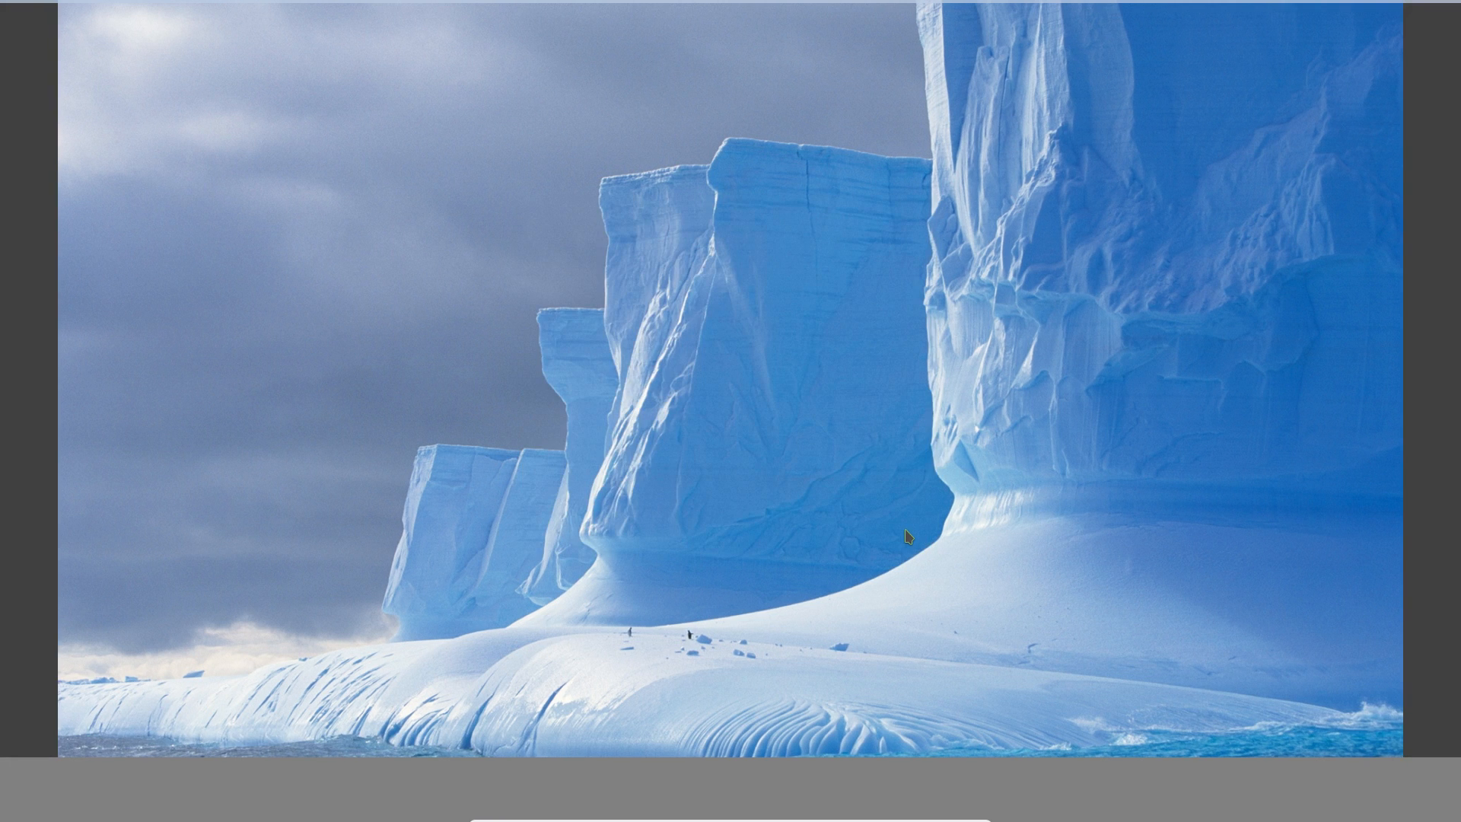
# Step: Set the desktop wallpaper mode to Stretch to fill the entire screen and confirm the preferences
pyautogui.rightClick(623, 357)
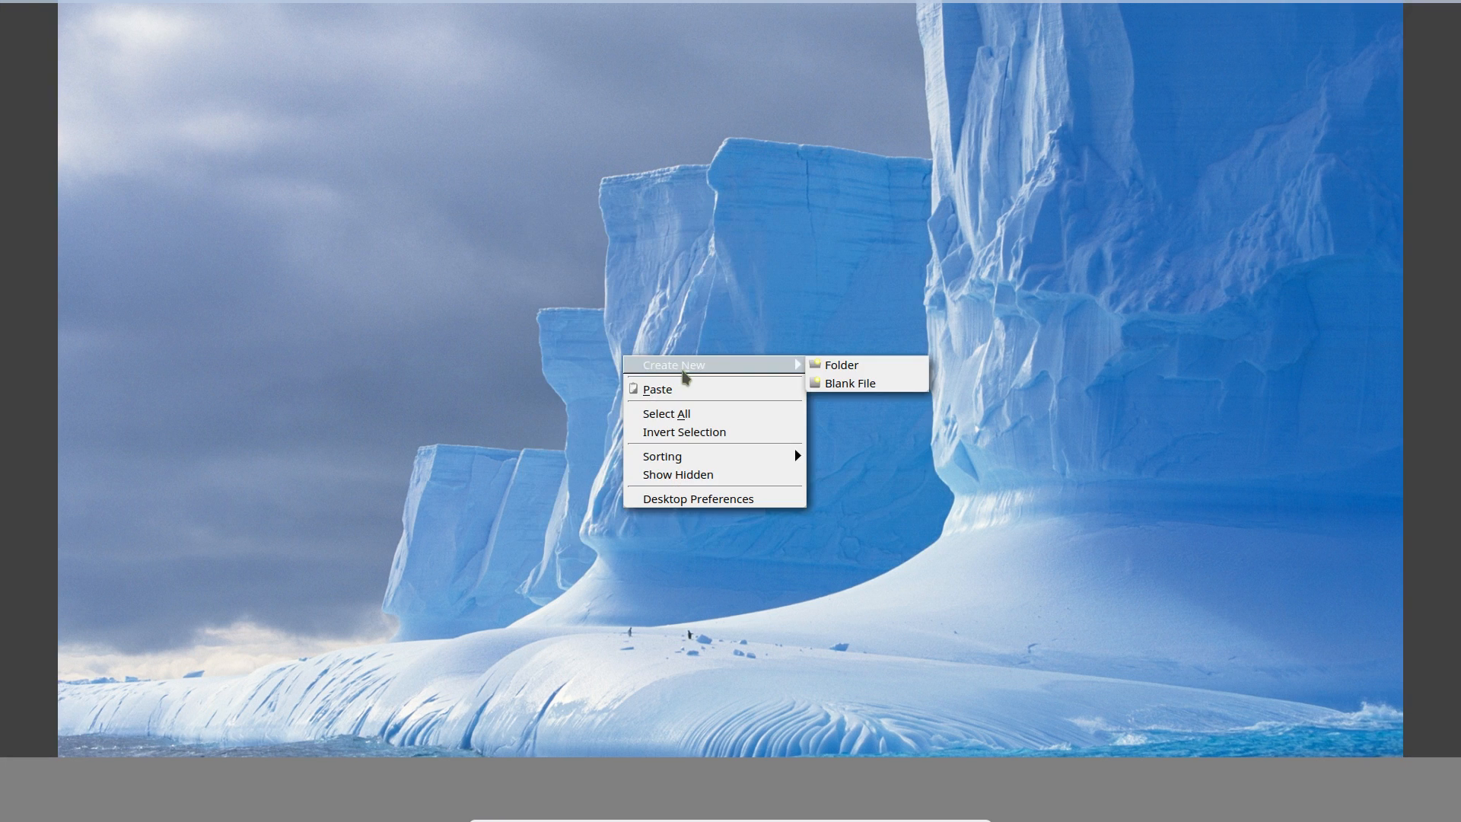
pyautogui.click(683, 500)
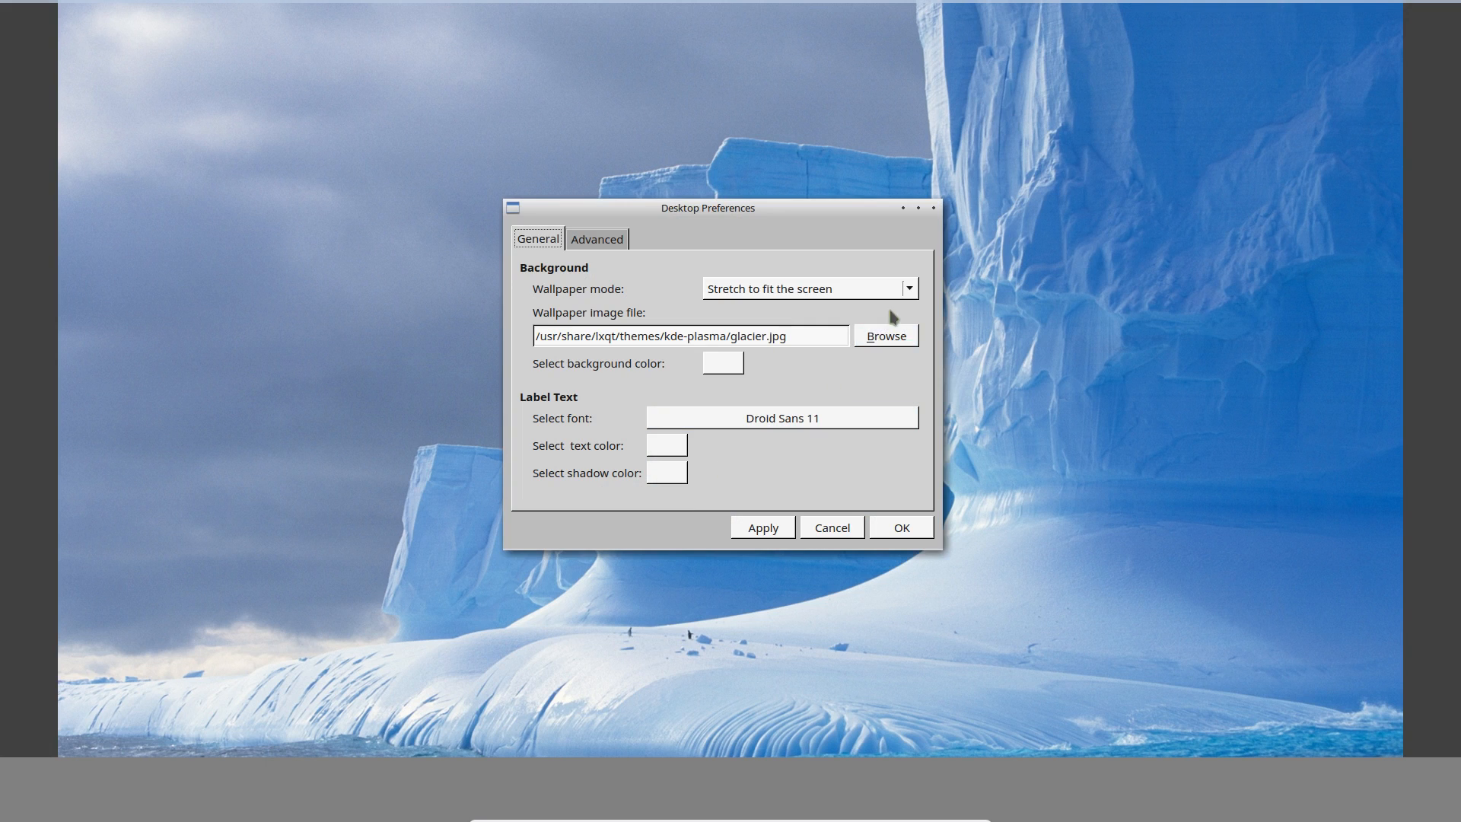
pyautogui.click(907, 289)
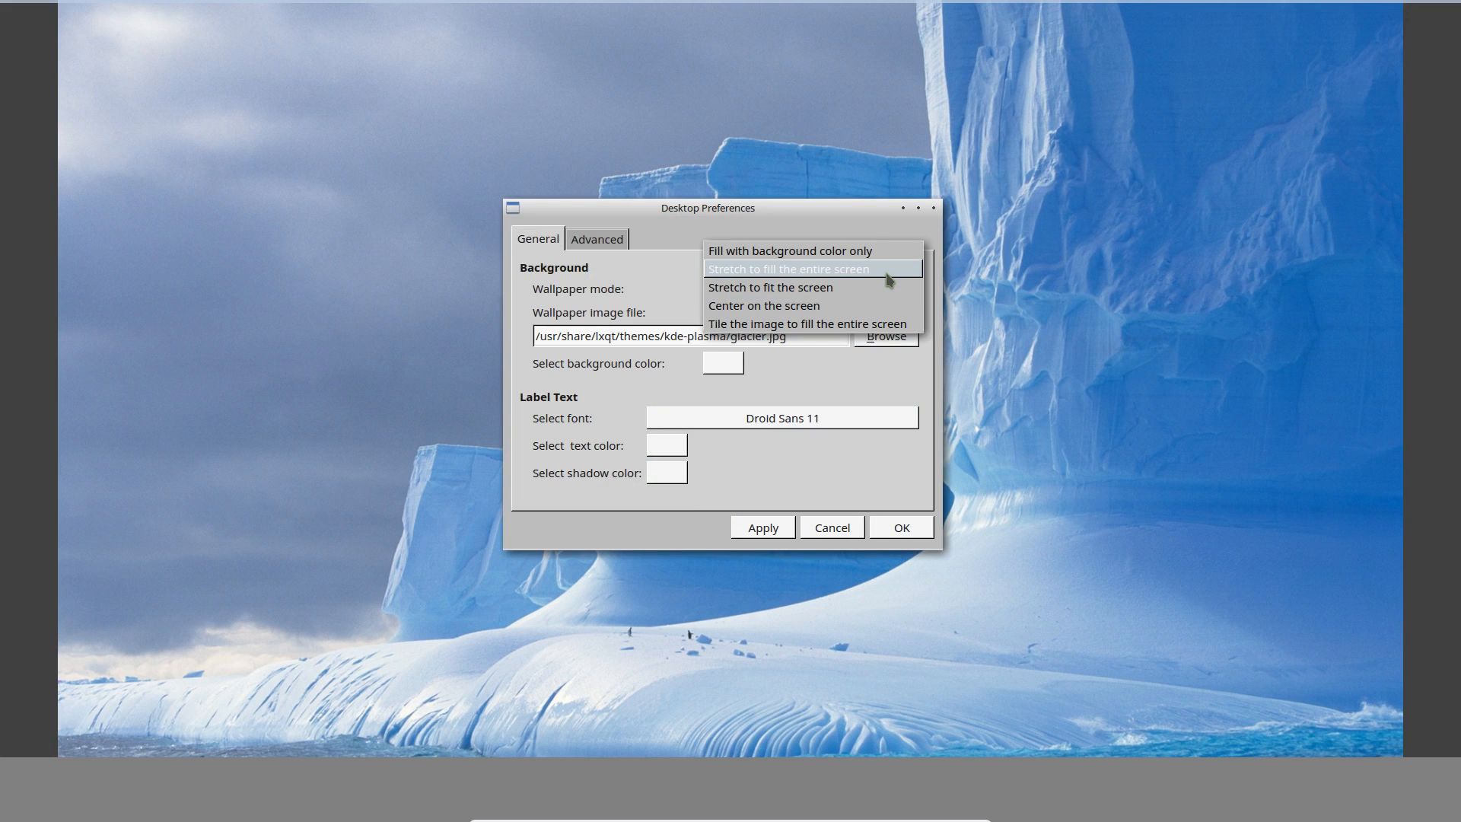
pyautogui.click(888, 280)
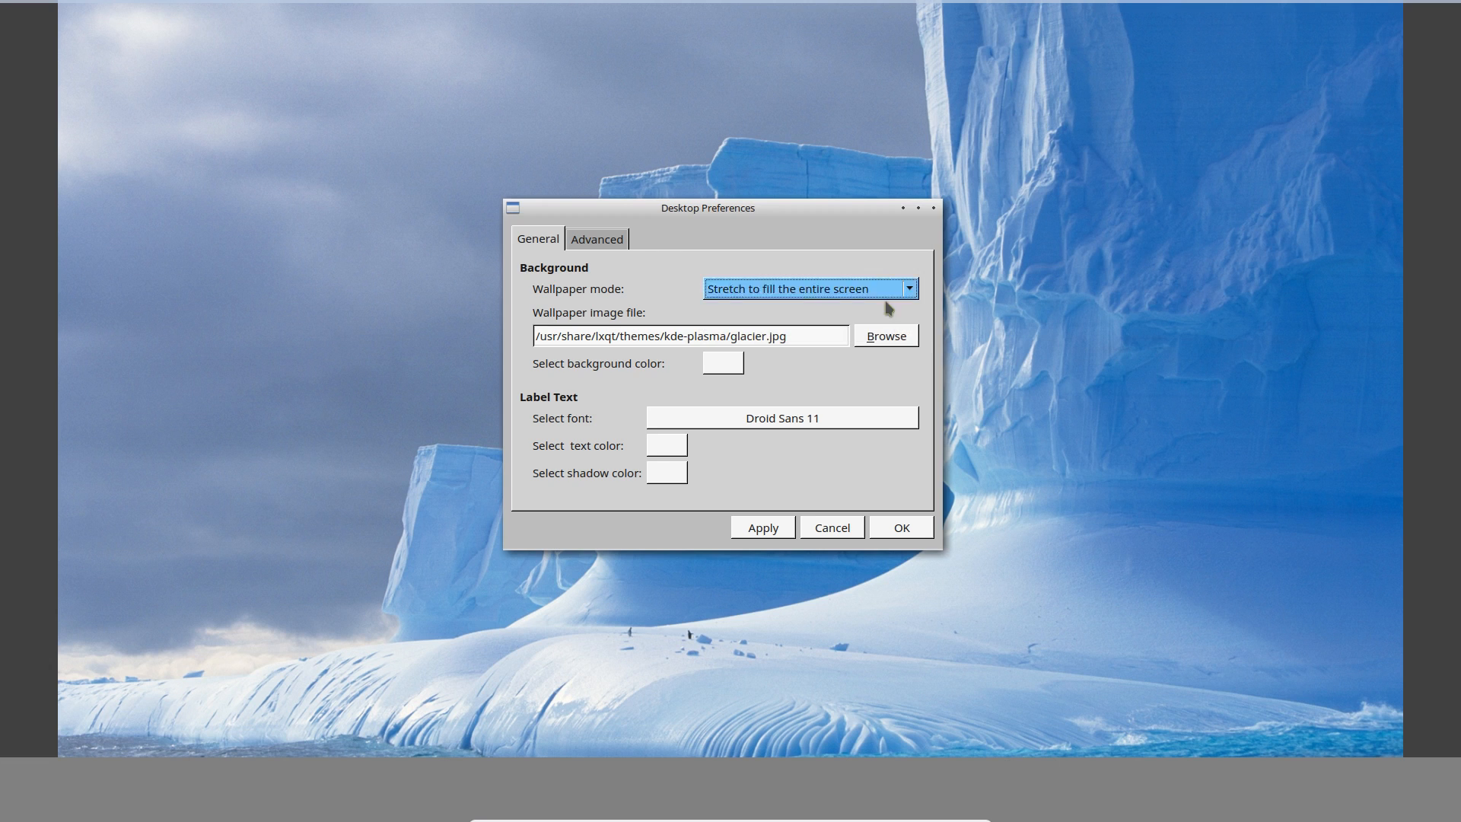
pyautogui.click(903, 529)
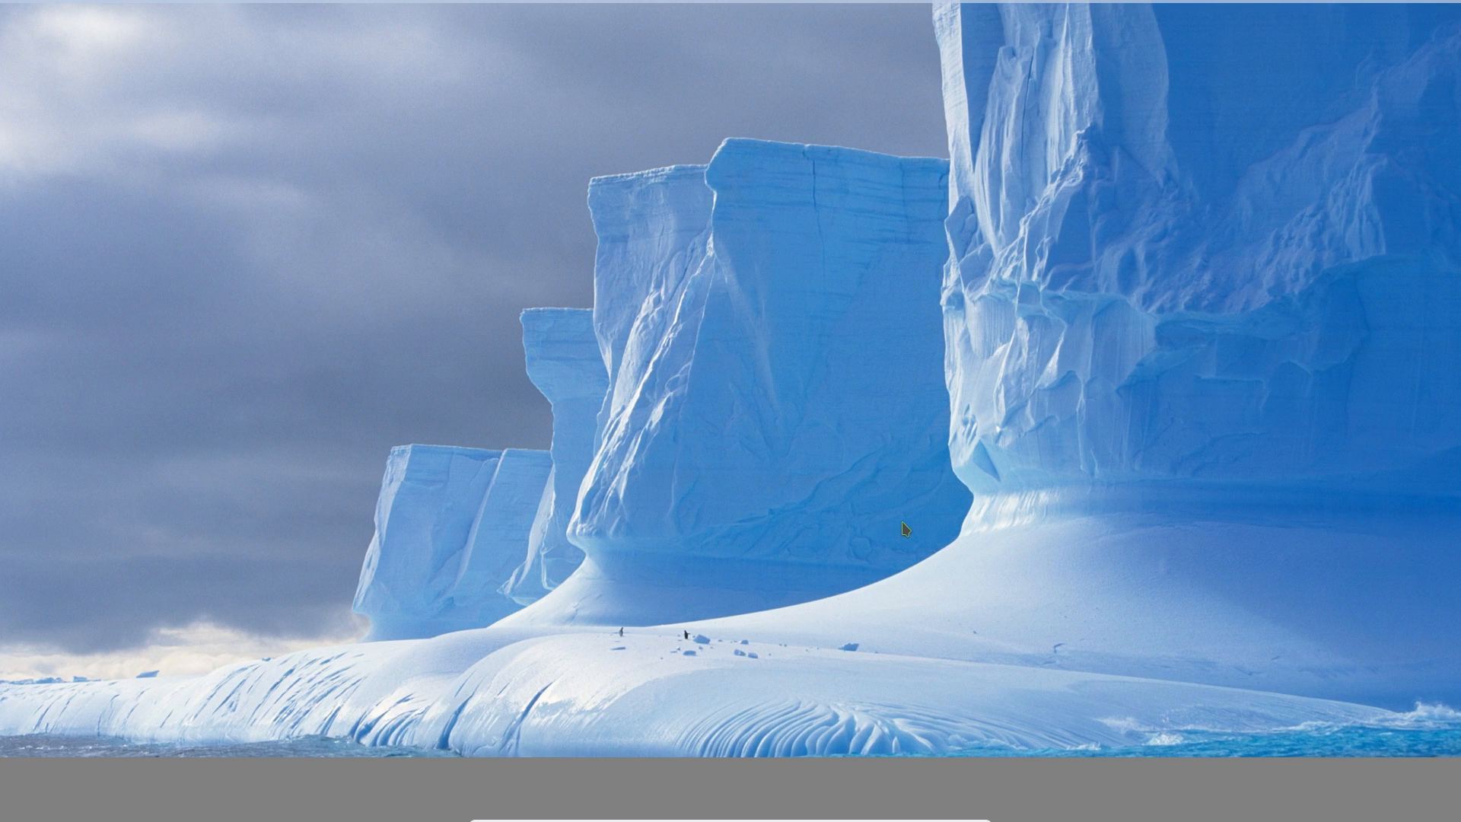
# Step: Examine the Desktop Preferences, including the wallpaper image file chooser and the Advanced settings, and close them without changes
pyautogui.rightClick(707, 309)
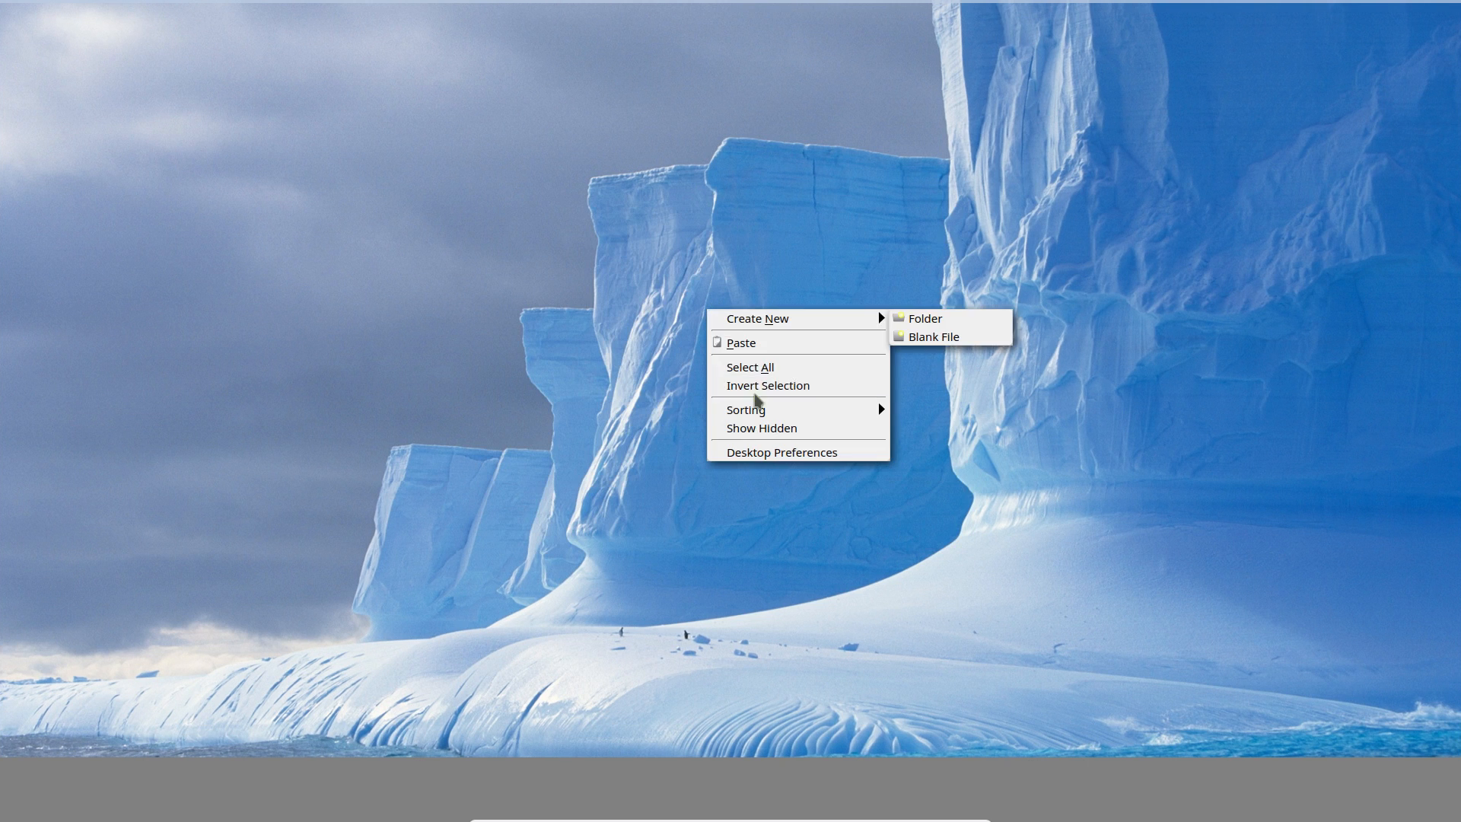
pyautogui.moveTo(758, 414)
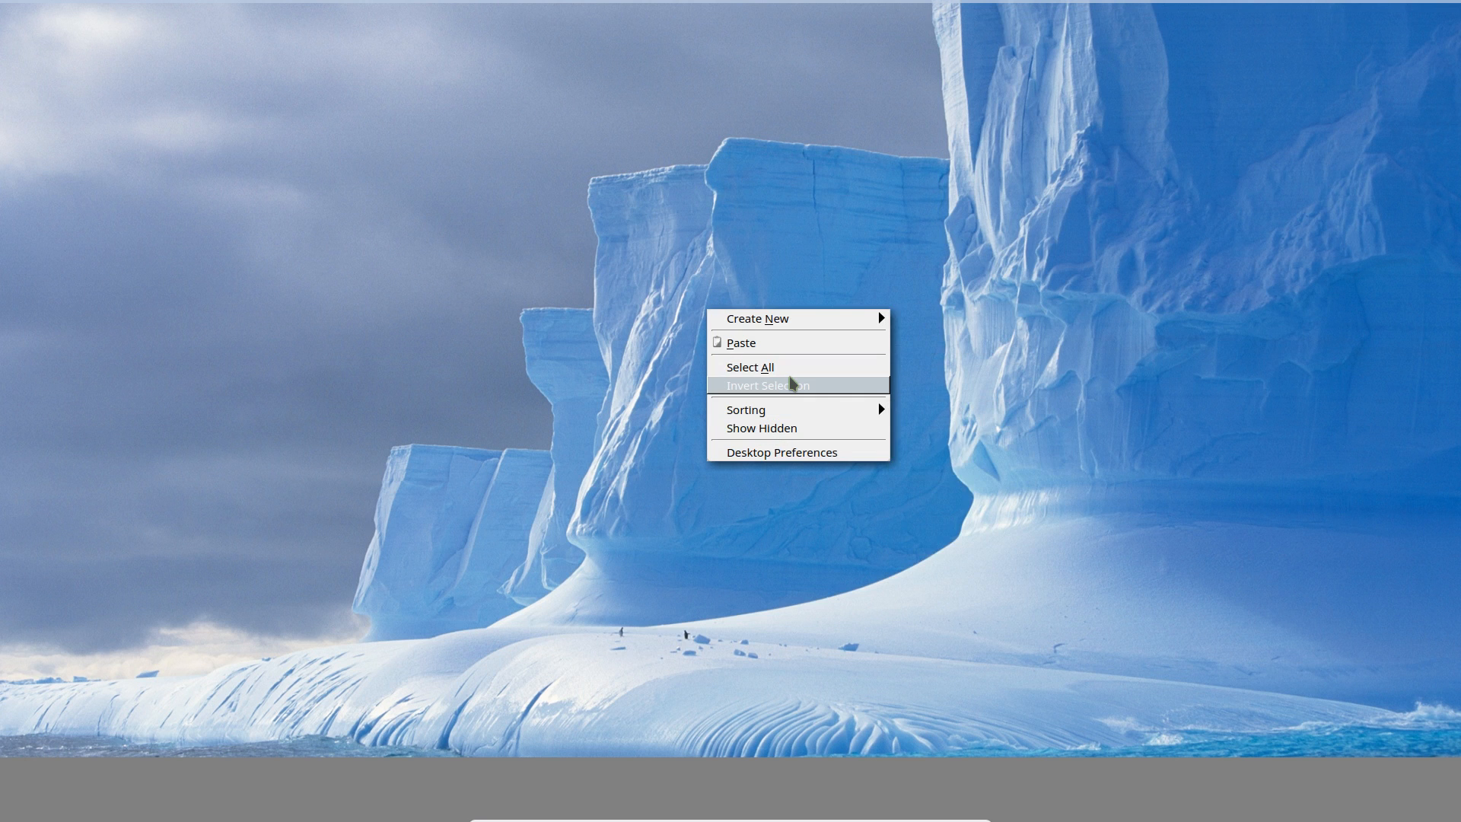
pyautogui.click(760, 450)
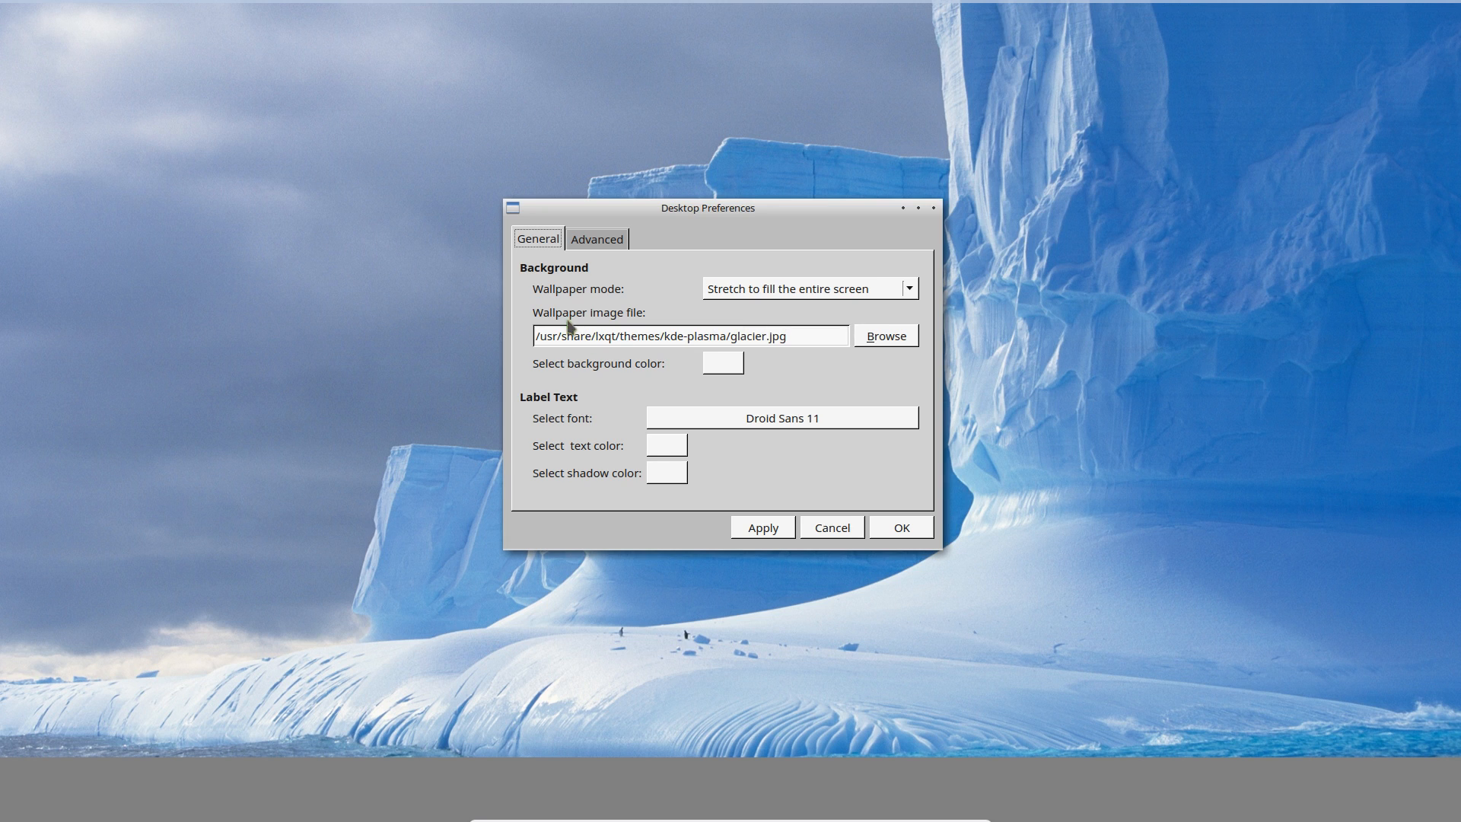
pyautogui.click(877, 341)
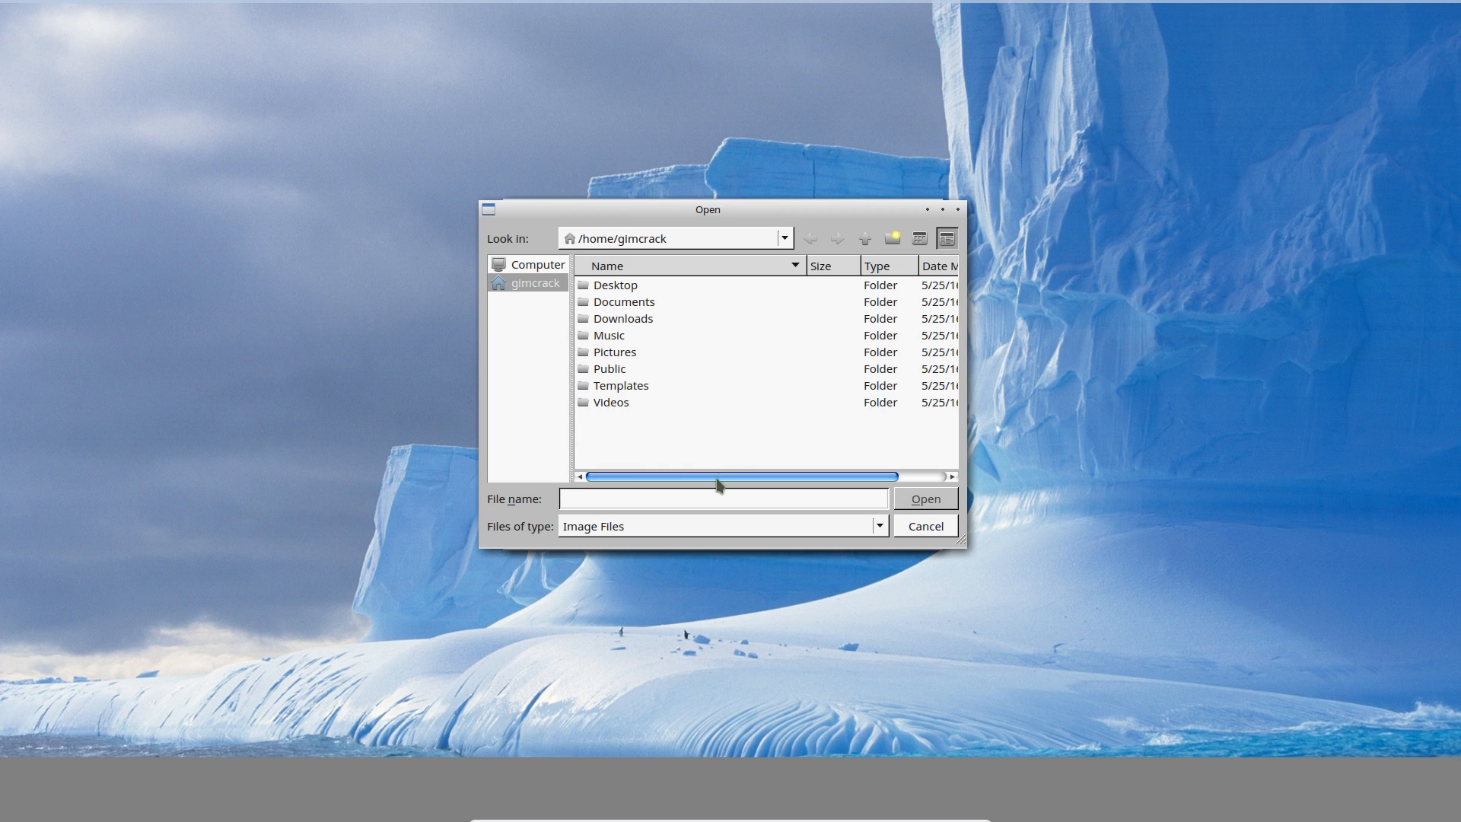
pyautogui.moveTo(722, 477)
pyautogui.mouseDown()
pyautogui.moveTo(881, 485)
pyautogui.moveTo(726, 487)
pyautogui.mouseUp()
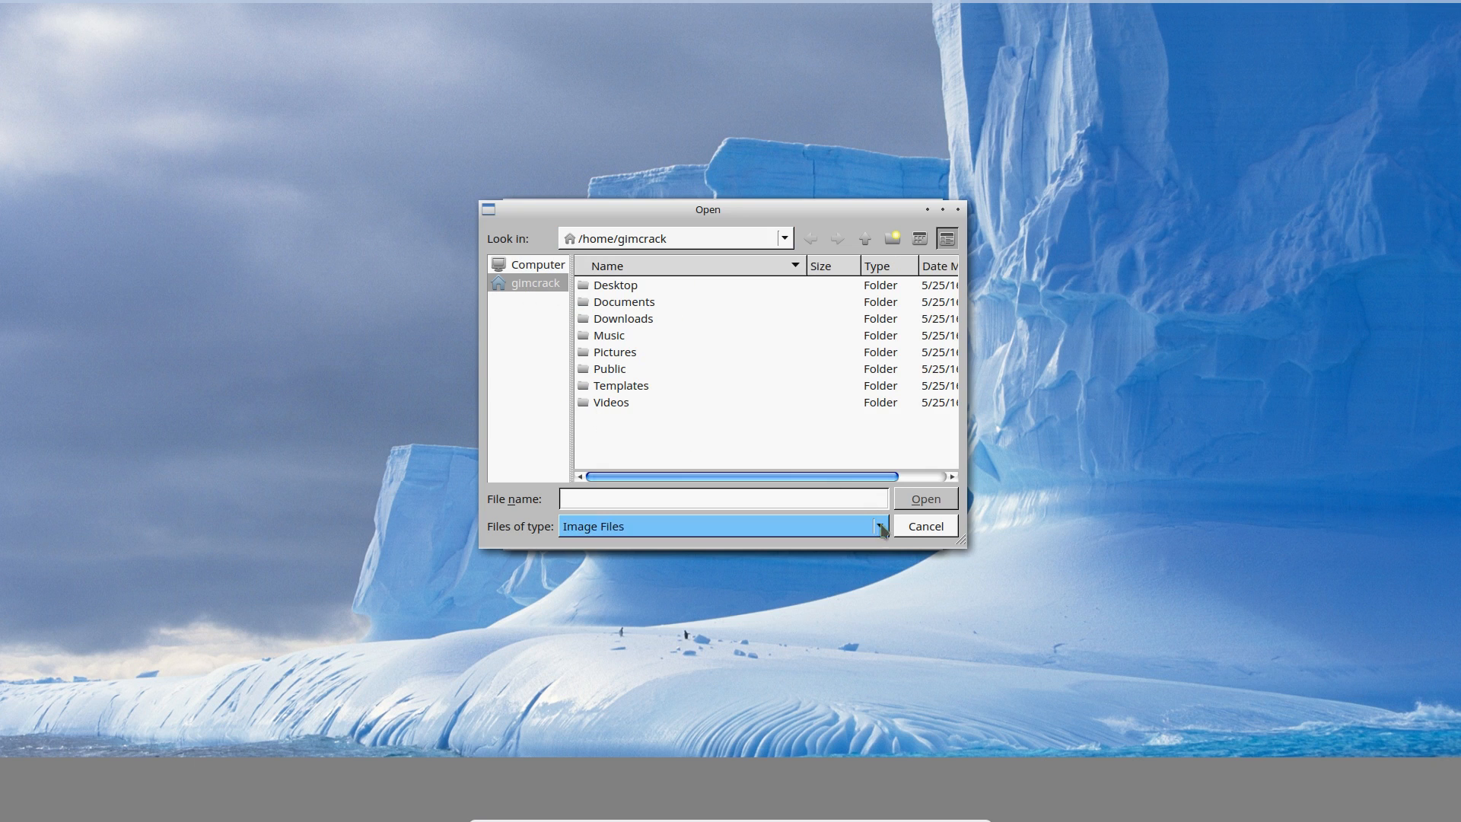
pyautogui.click(924, 530)
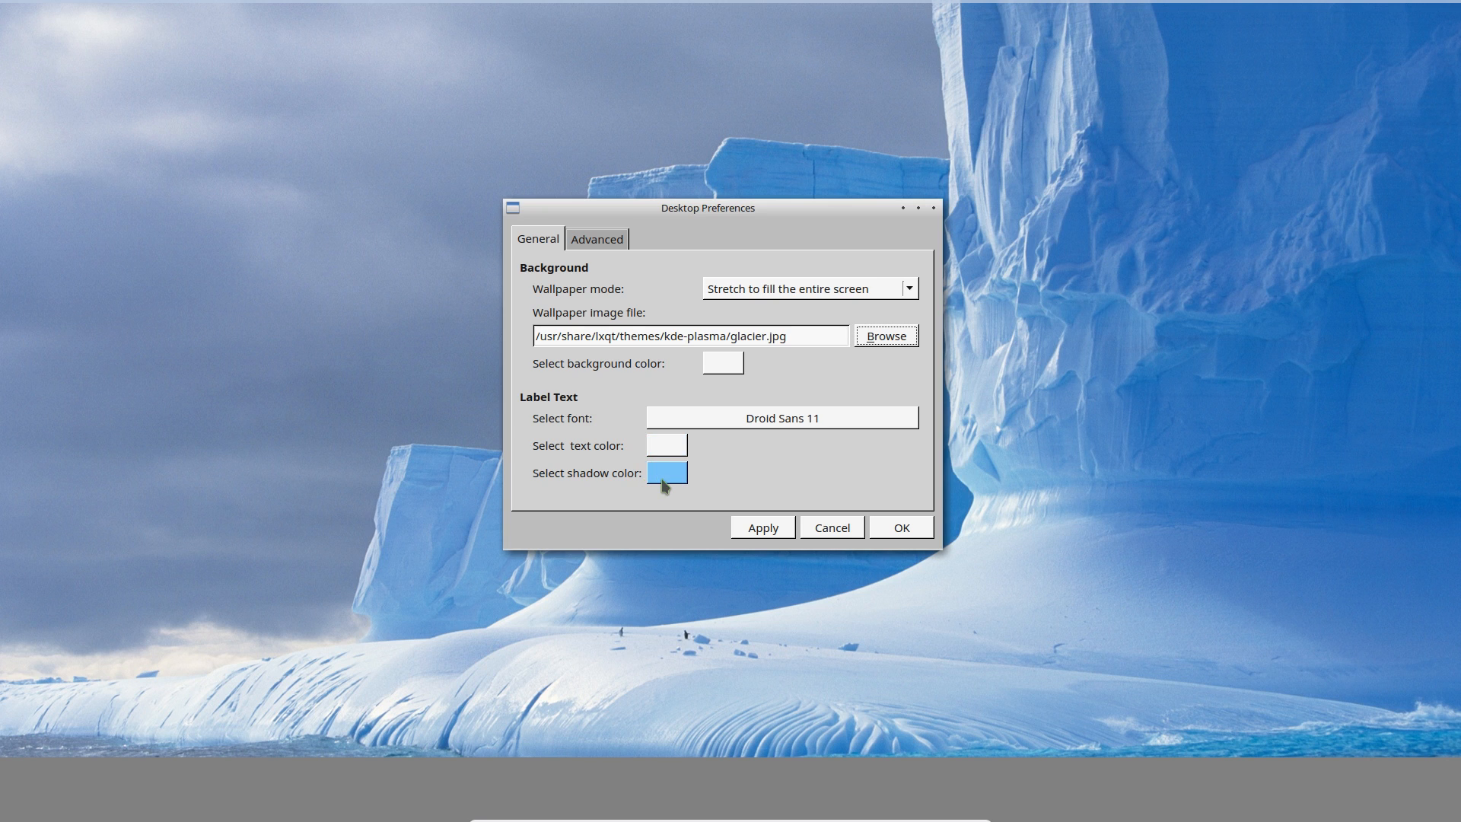
pyautogui.click(595, 240)
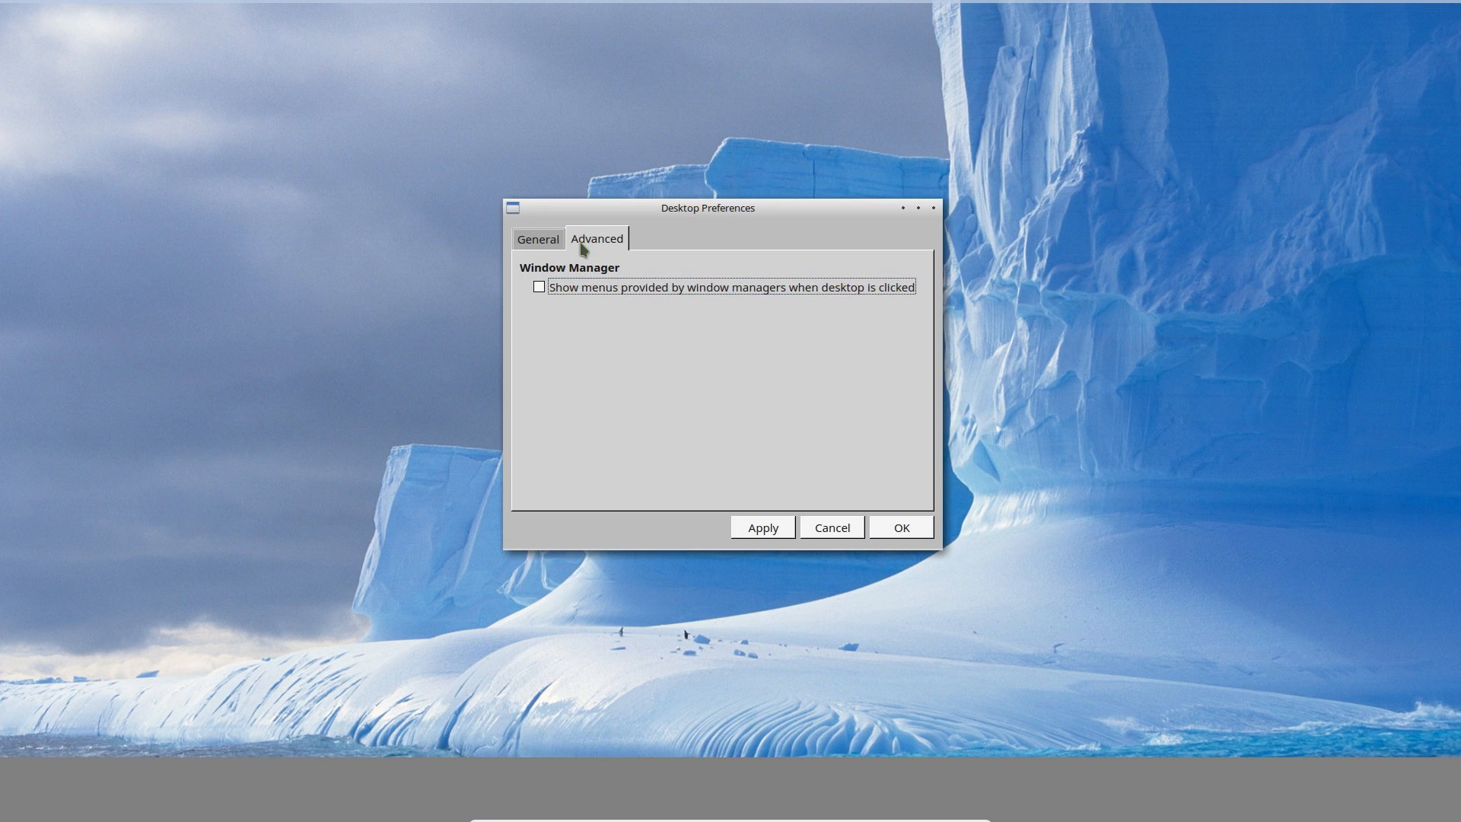
pyautogui.click(518, 244)
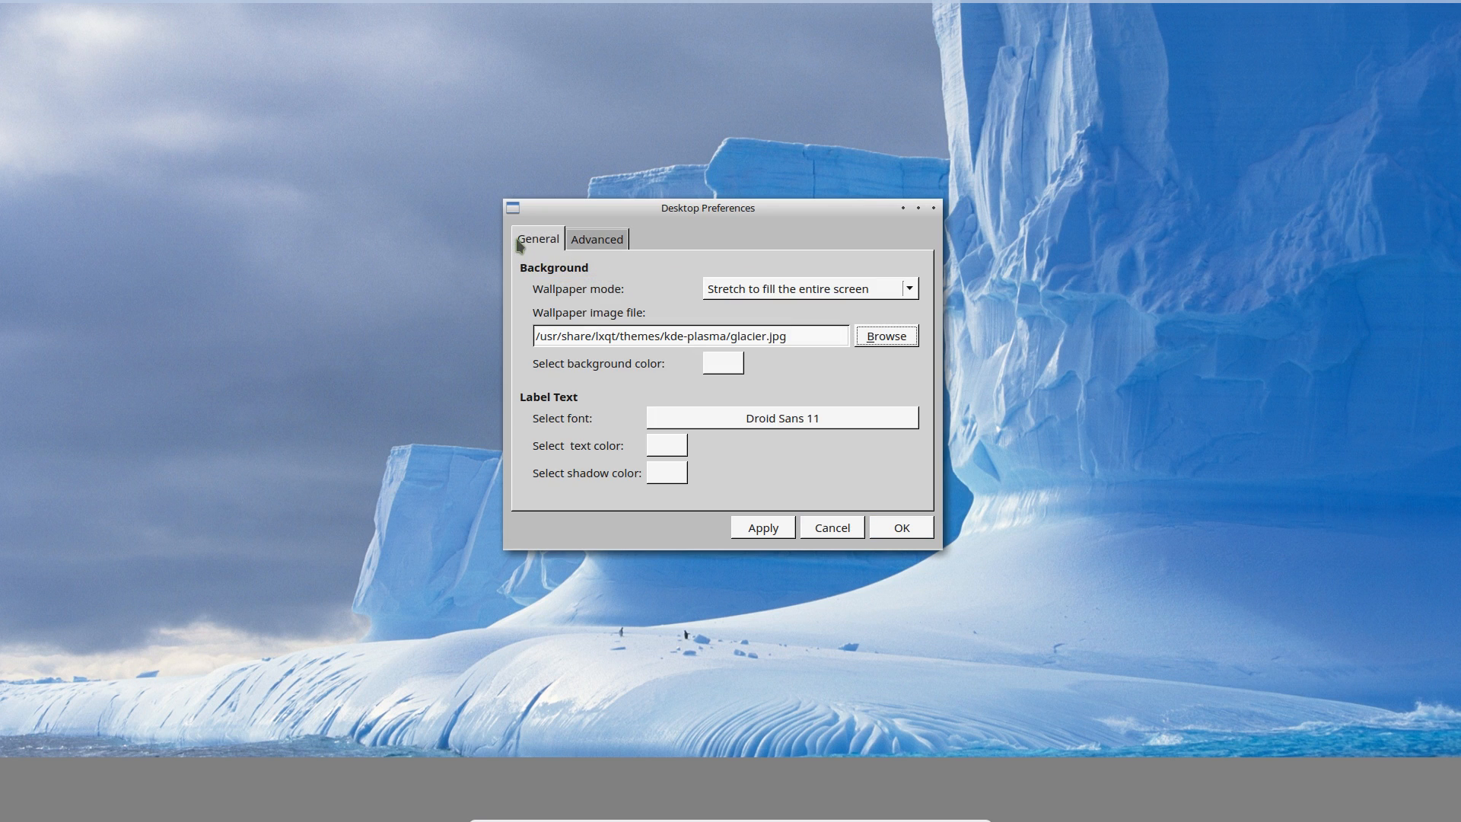
pyautogui.click(888, 533)
# Step: Compare the context menu of the grey strip below the wallpaper with that of the wallpaper area, dismissing both
pyautogui.rightClick(251, 789)
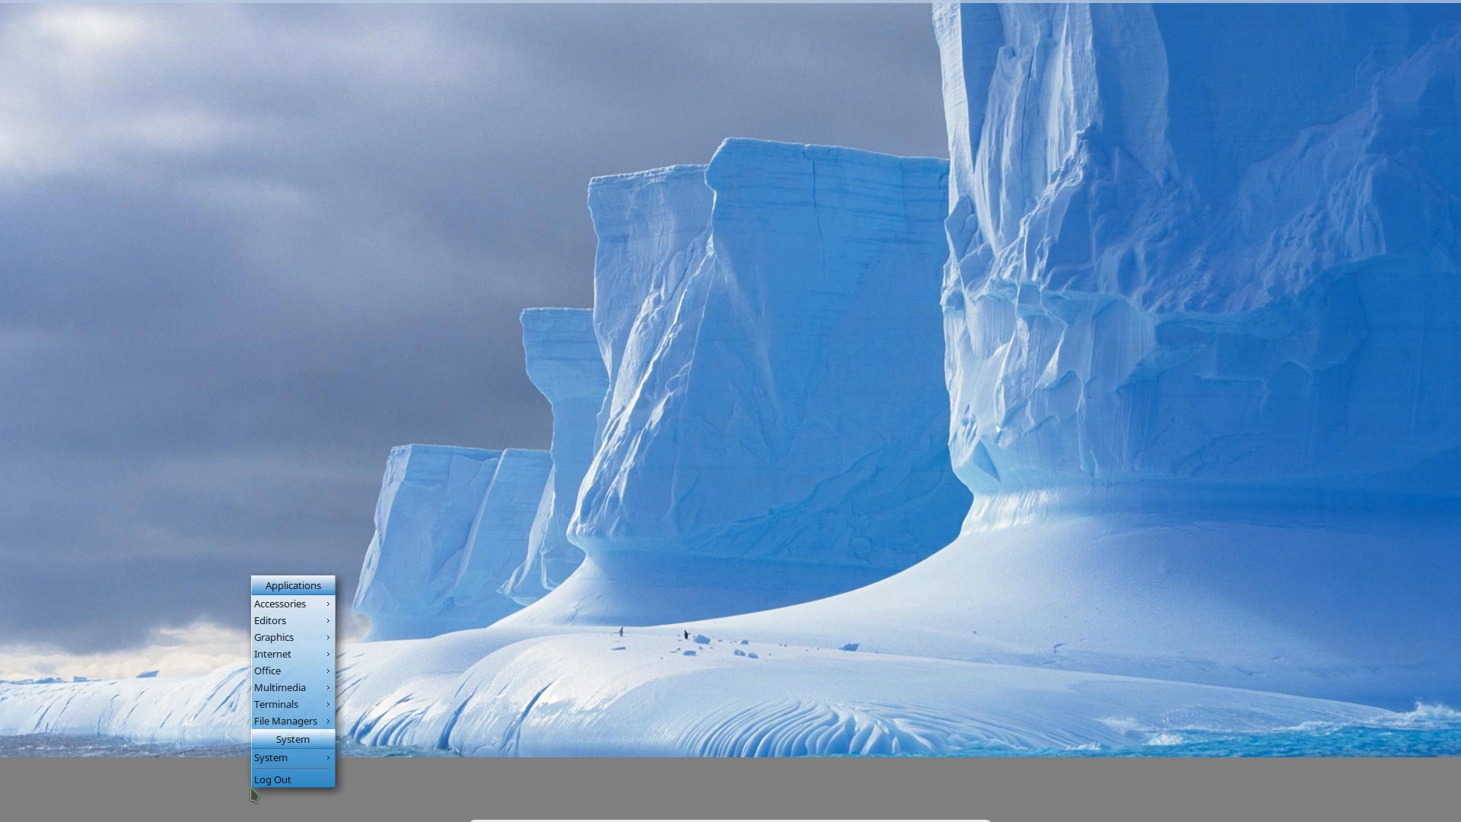
pyautogui.rightClick(251, 789)
pyautogui.rightClick(249, 792)
pyautogui.click(246, 785)
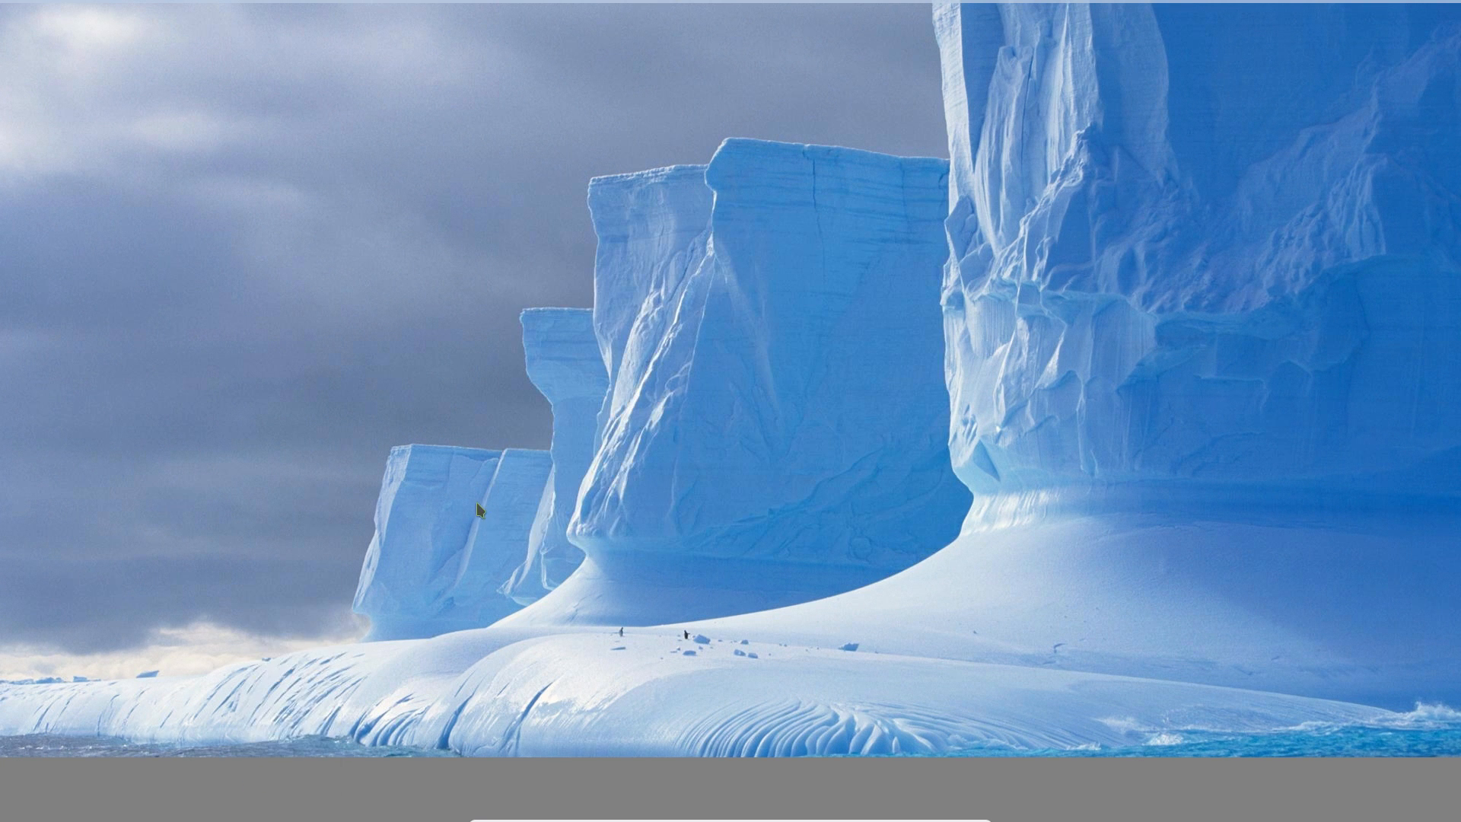
pyautogui.rightClick(476, 502)
pyautogui.click(286, 320)
pyautogui.rightClick(288, 327)
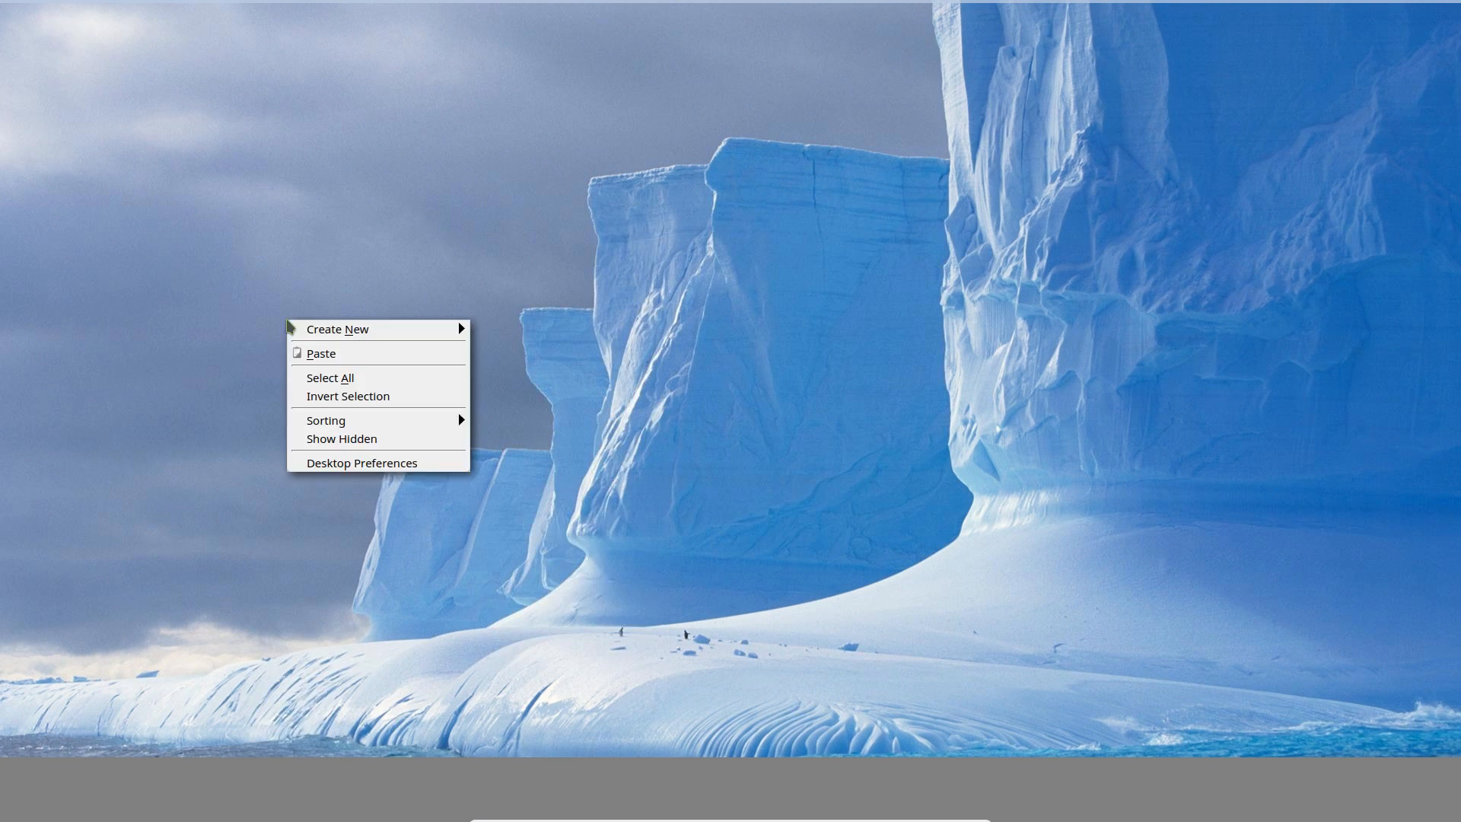
pyautogui.click(141, 426)
# Step: Look through the Openbox menu's application categories, choose Log Out and cancel exiting Openbox
pyautogui.rightClick(172, 789)
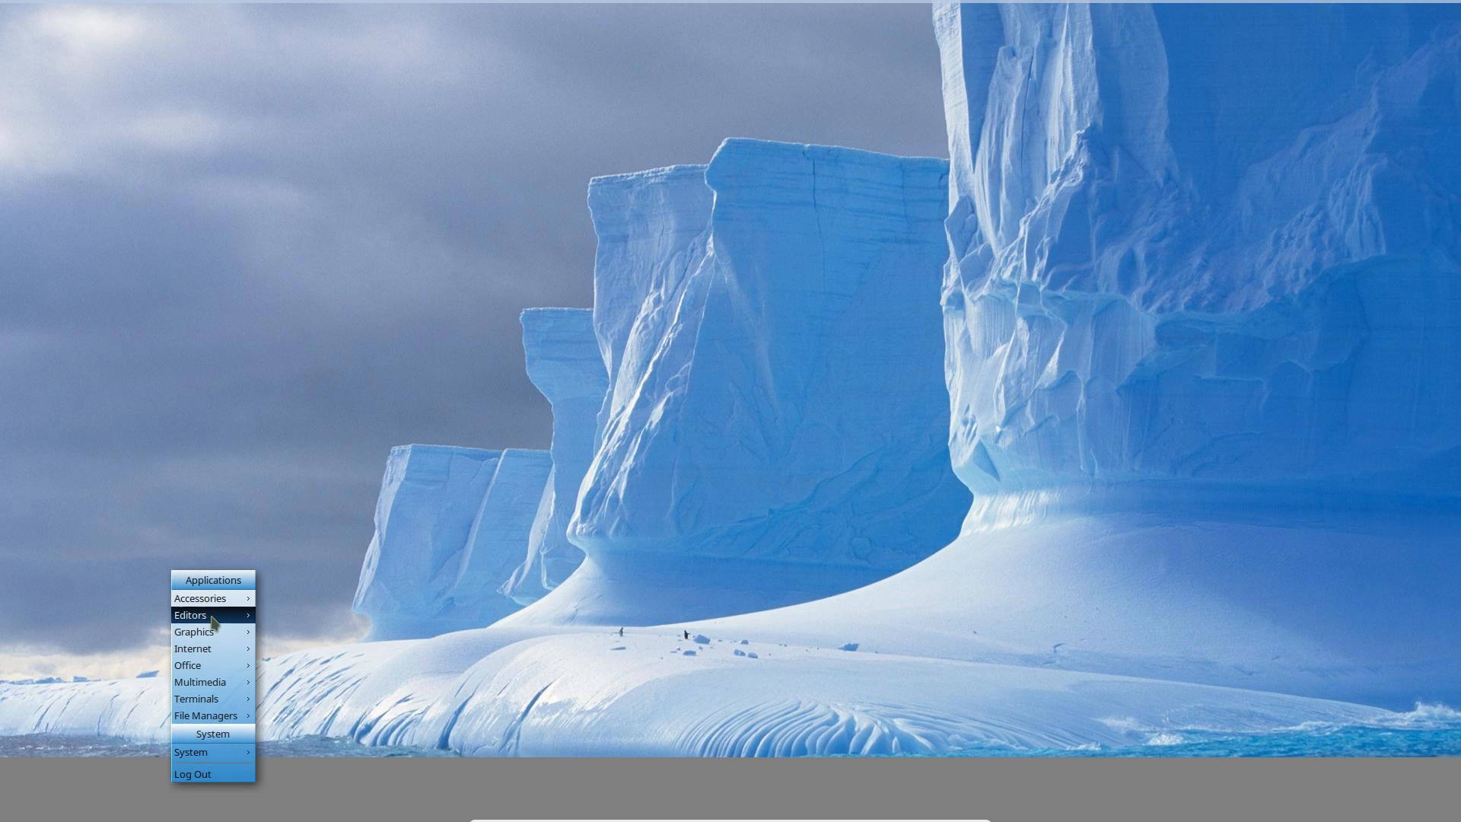
pyautogui.moveTo(215, 604)
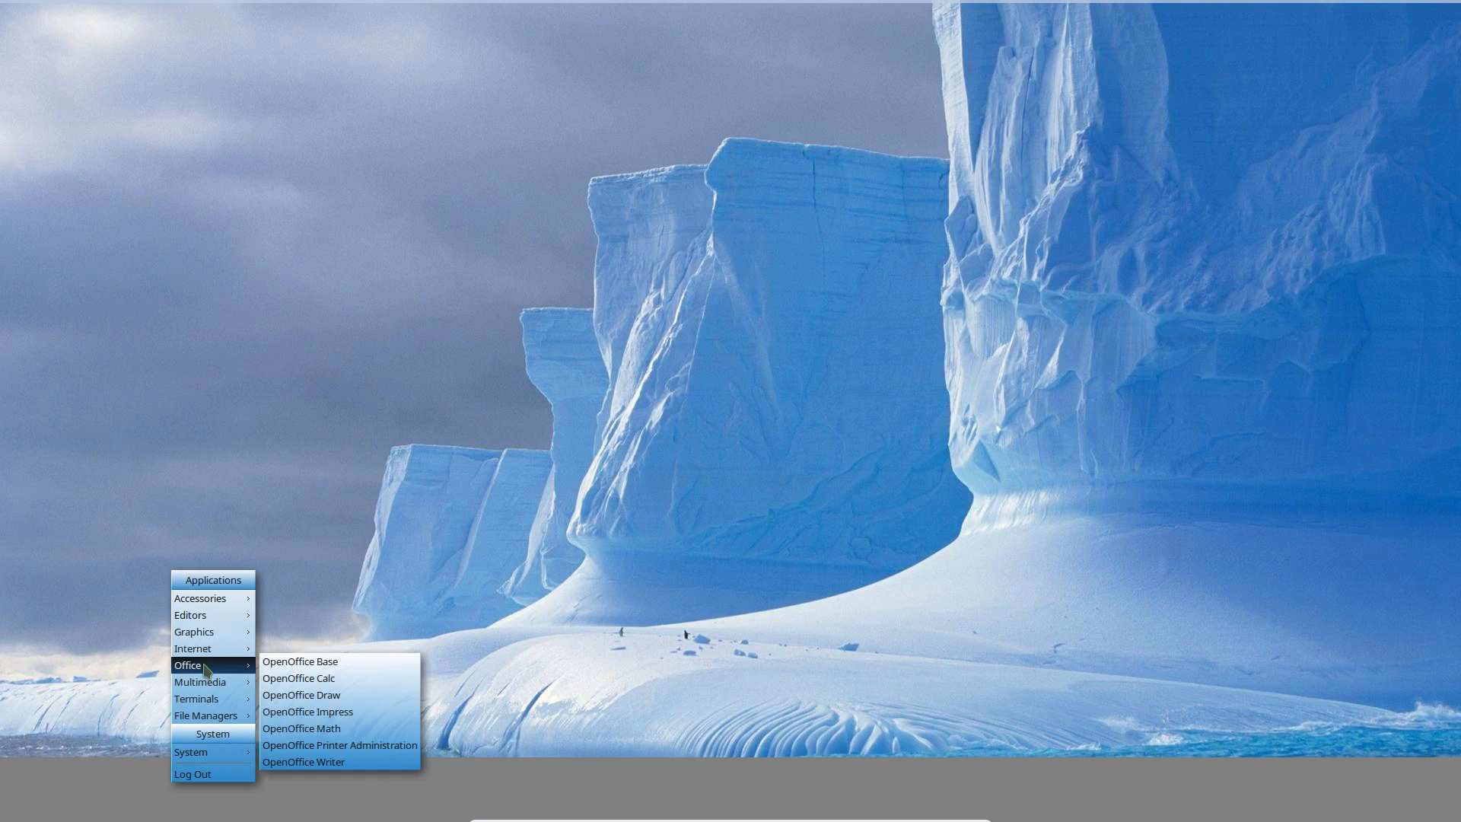
pyautogui.moveTo(202, 687)
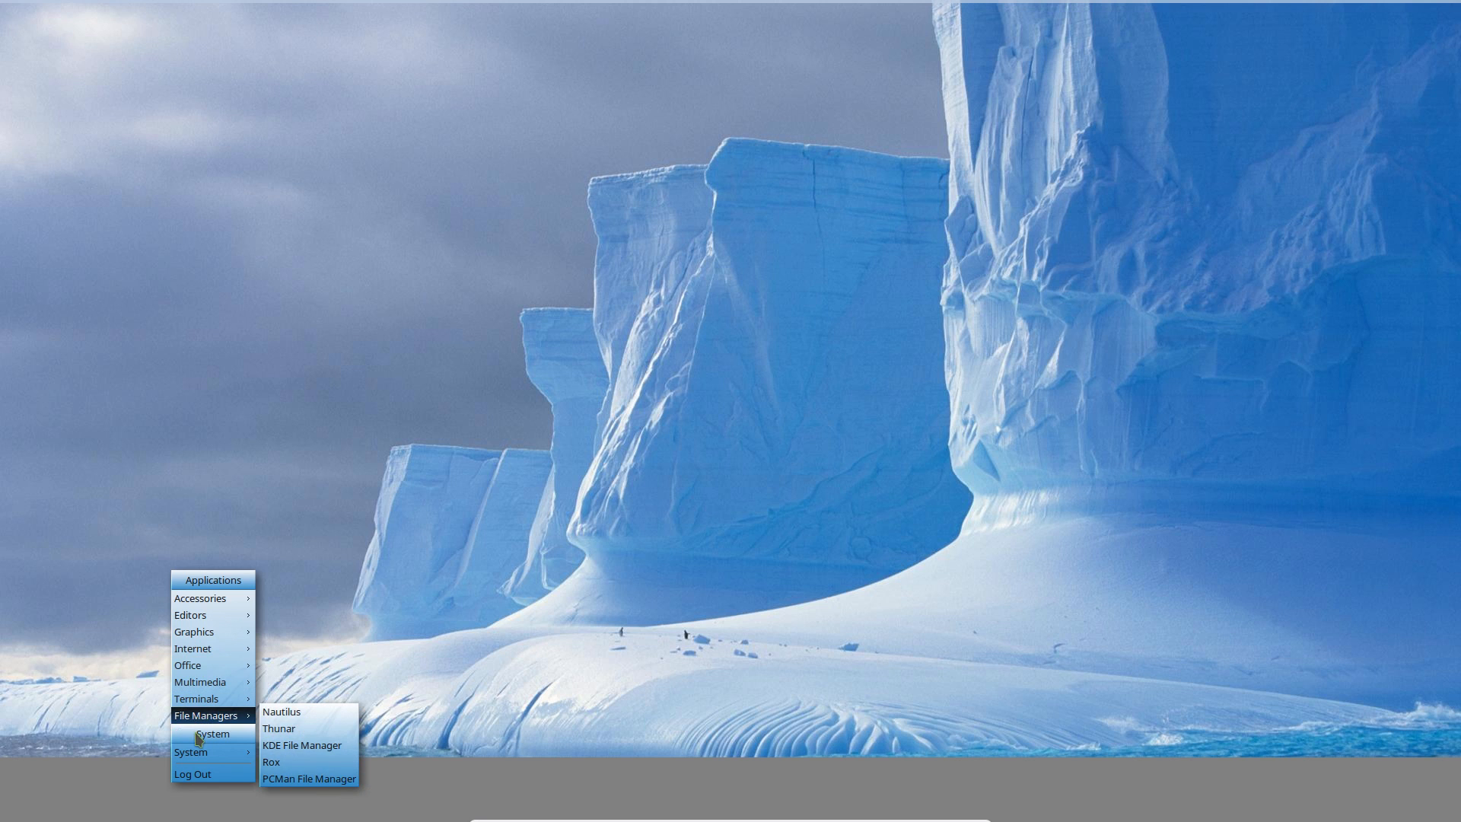
pyautogui.moveTo(227, 754)
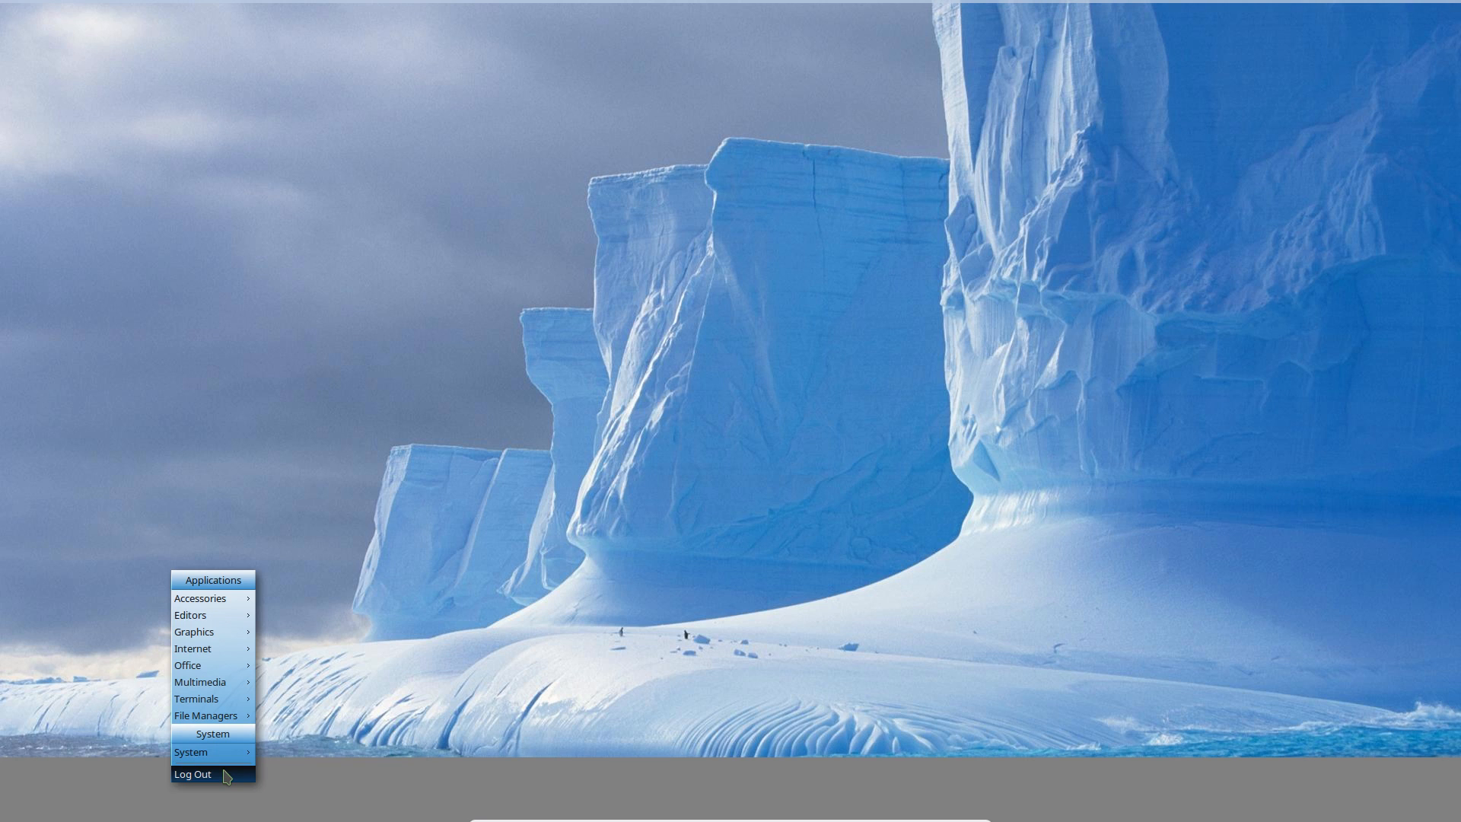
pyautogui.click(227, 775)
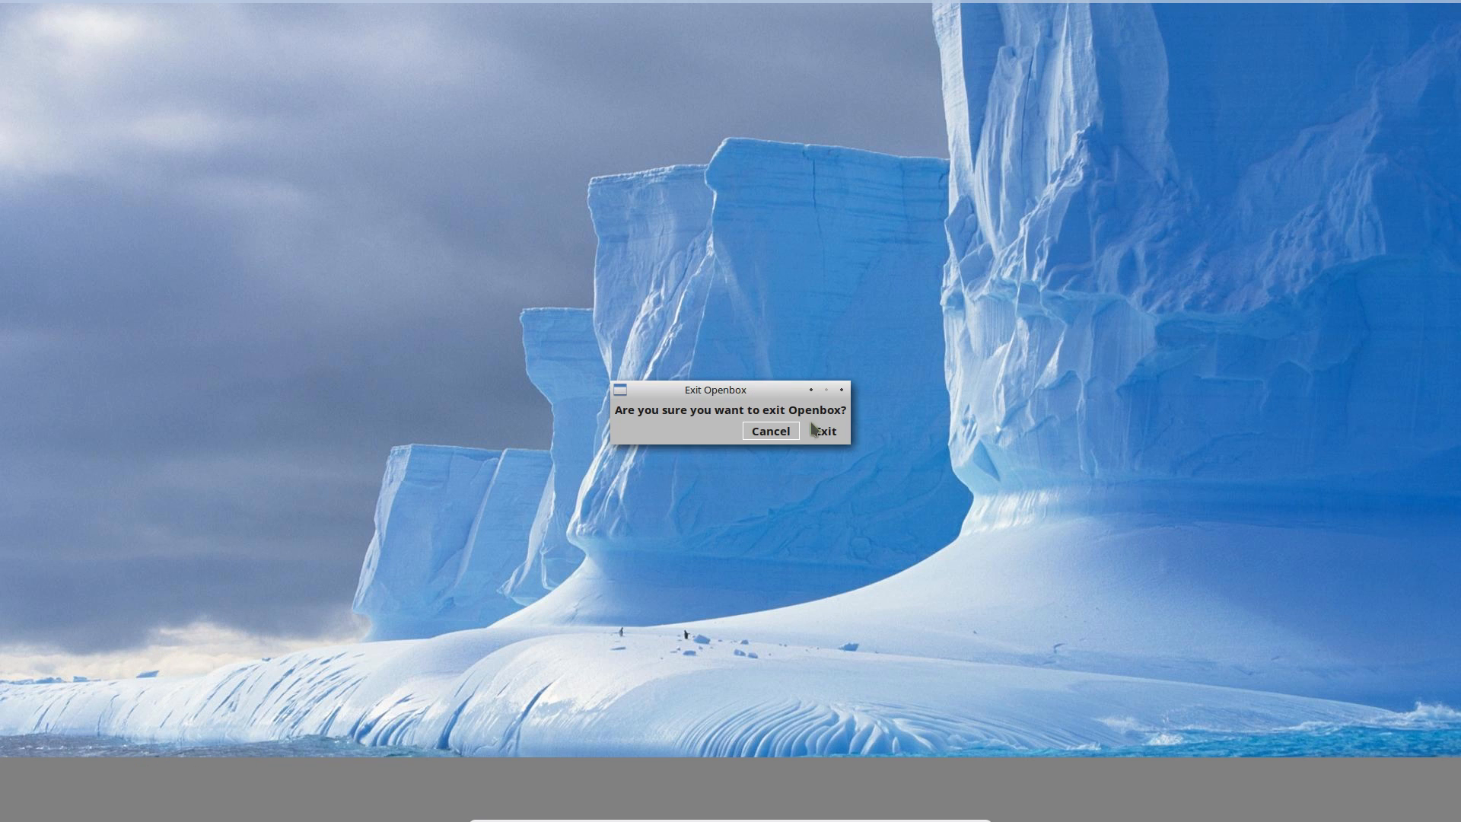
pyautogui.click(782, 442)
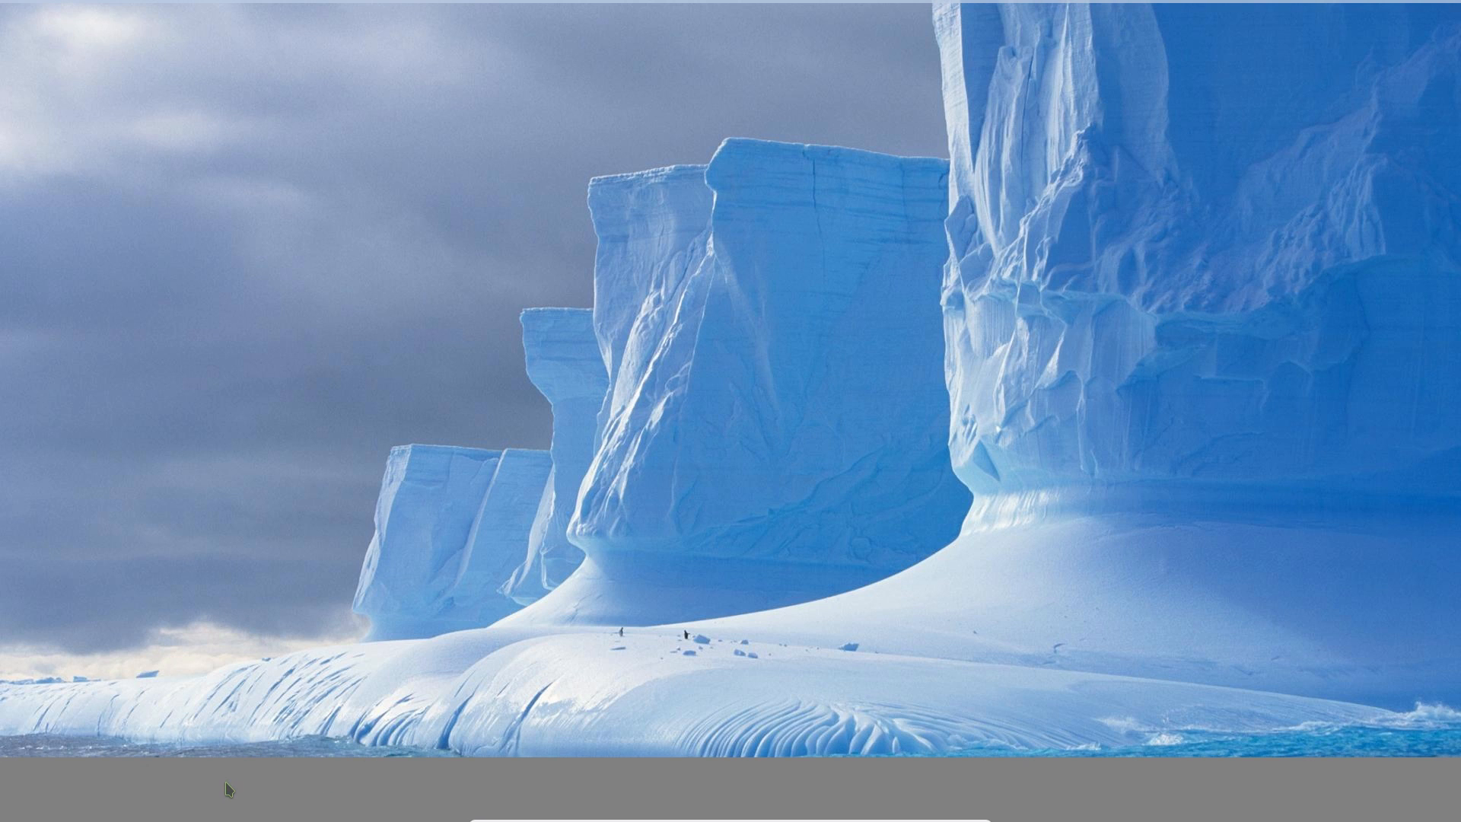
# Step: Compare the LXQt application menu, the wallpaper's context menu and the Openbox menu in the grey strip, dismissing each
pyautogui.rightClick(323, 550)
pyautogui.click(176, 545)
pyautogui.rightClick(189, 783)
pyautogui.click(188, 784)
pyautogui.click(9, 11)
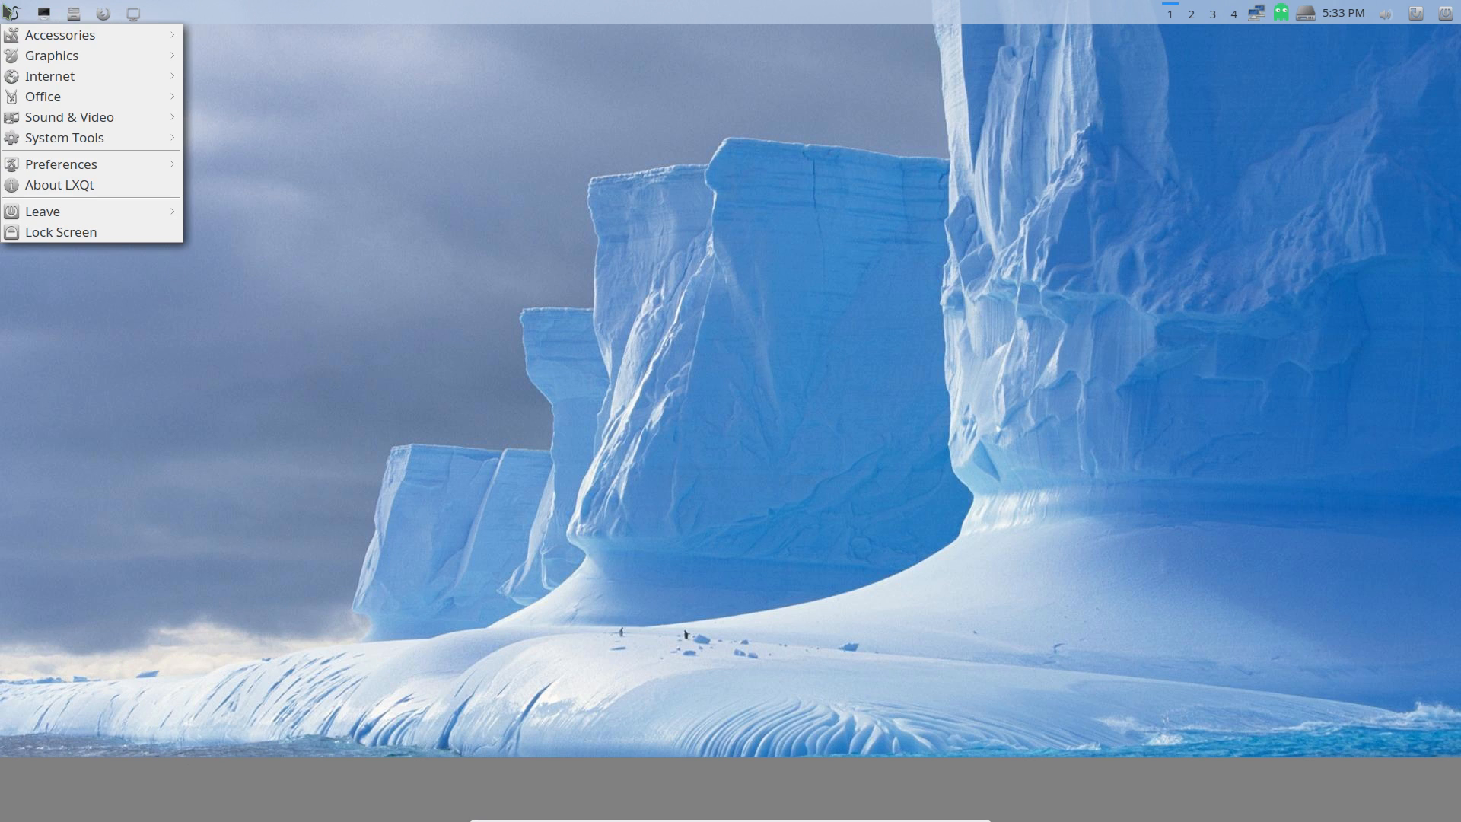
pyautogui.click(326, 344)
pyautogui.rightClick(297, 791)
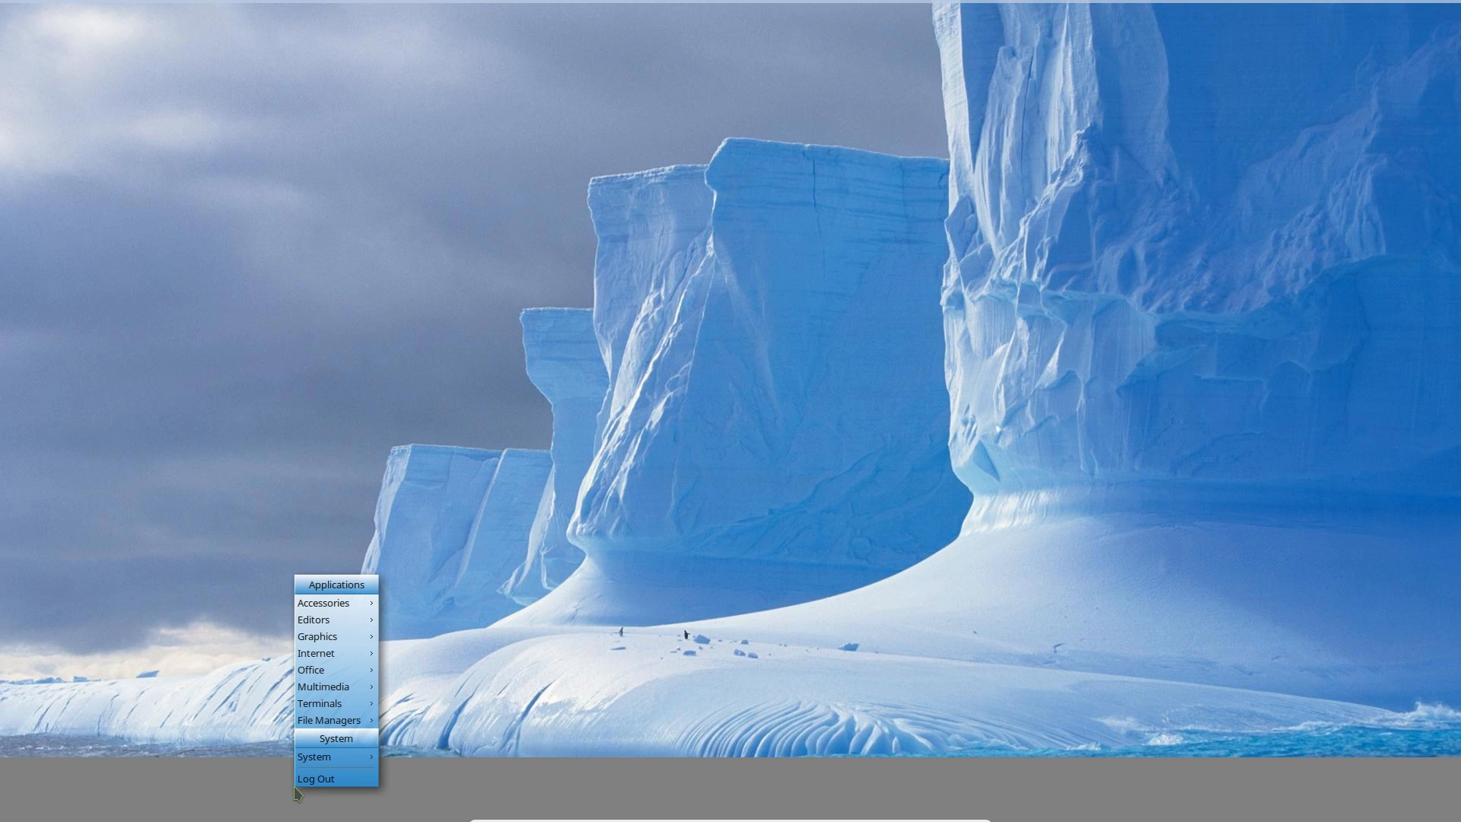
pyautogui.click(296, 791)
pyautogui.rightClick(924, 793)
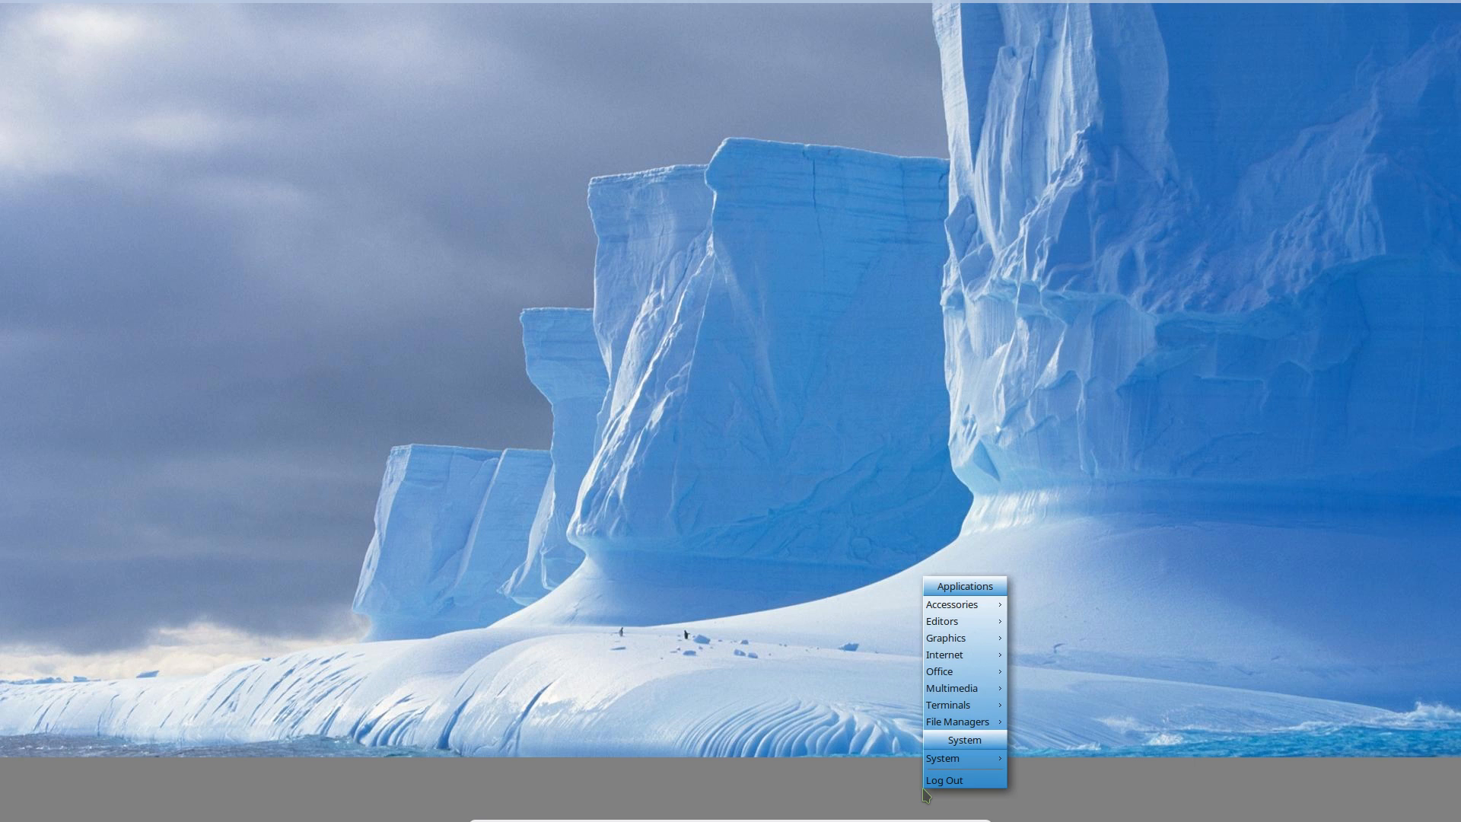
pyautogui.click(823, 385)
pyautogui.rightClick(820, 350)
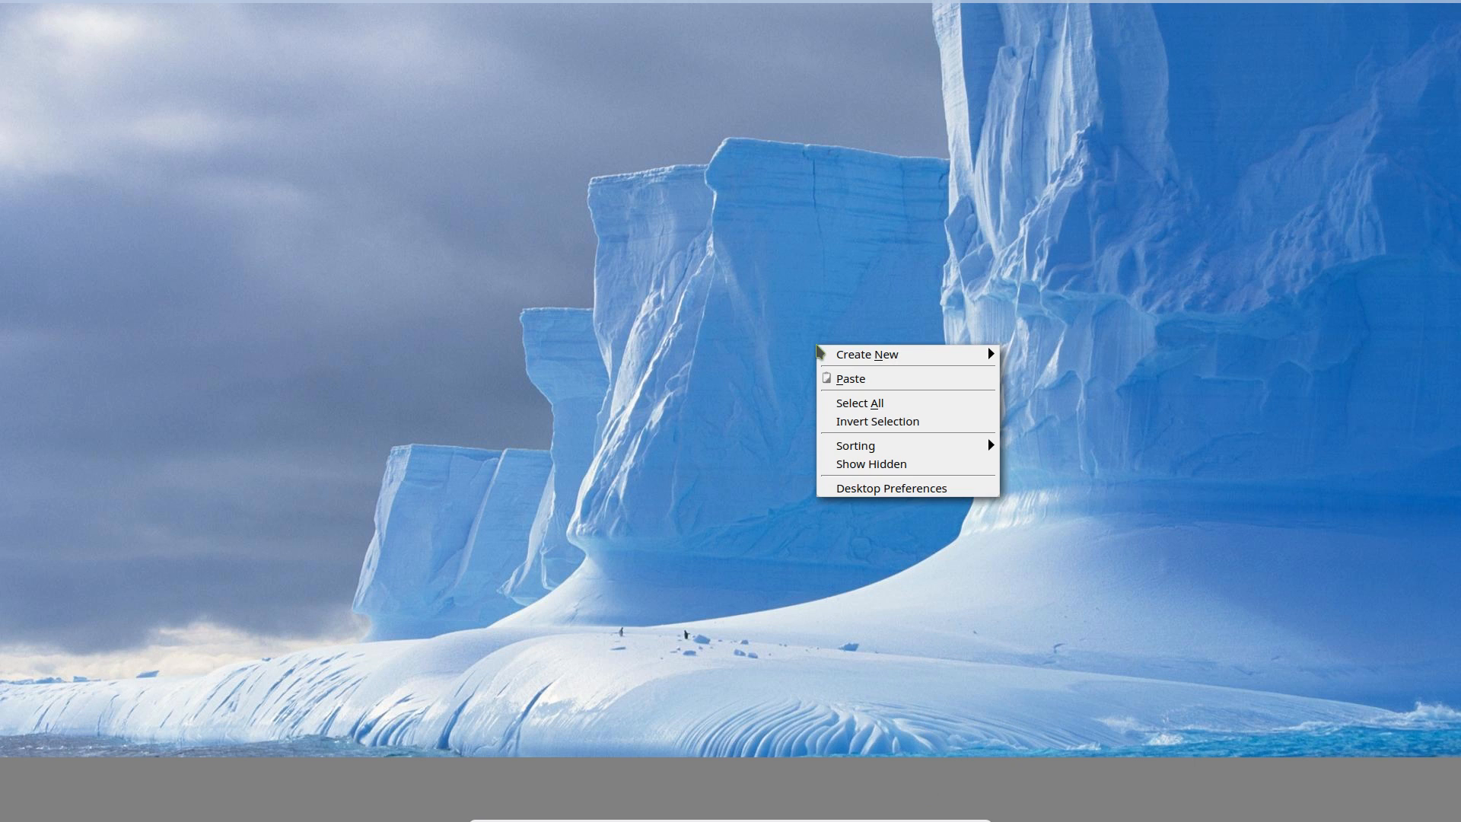
pyautogui.click(535, 569)
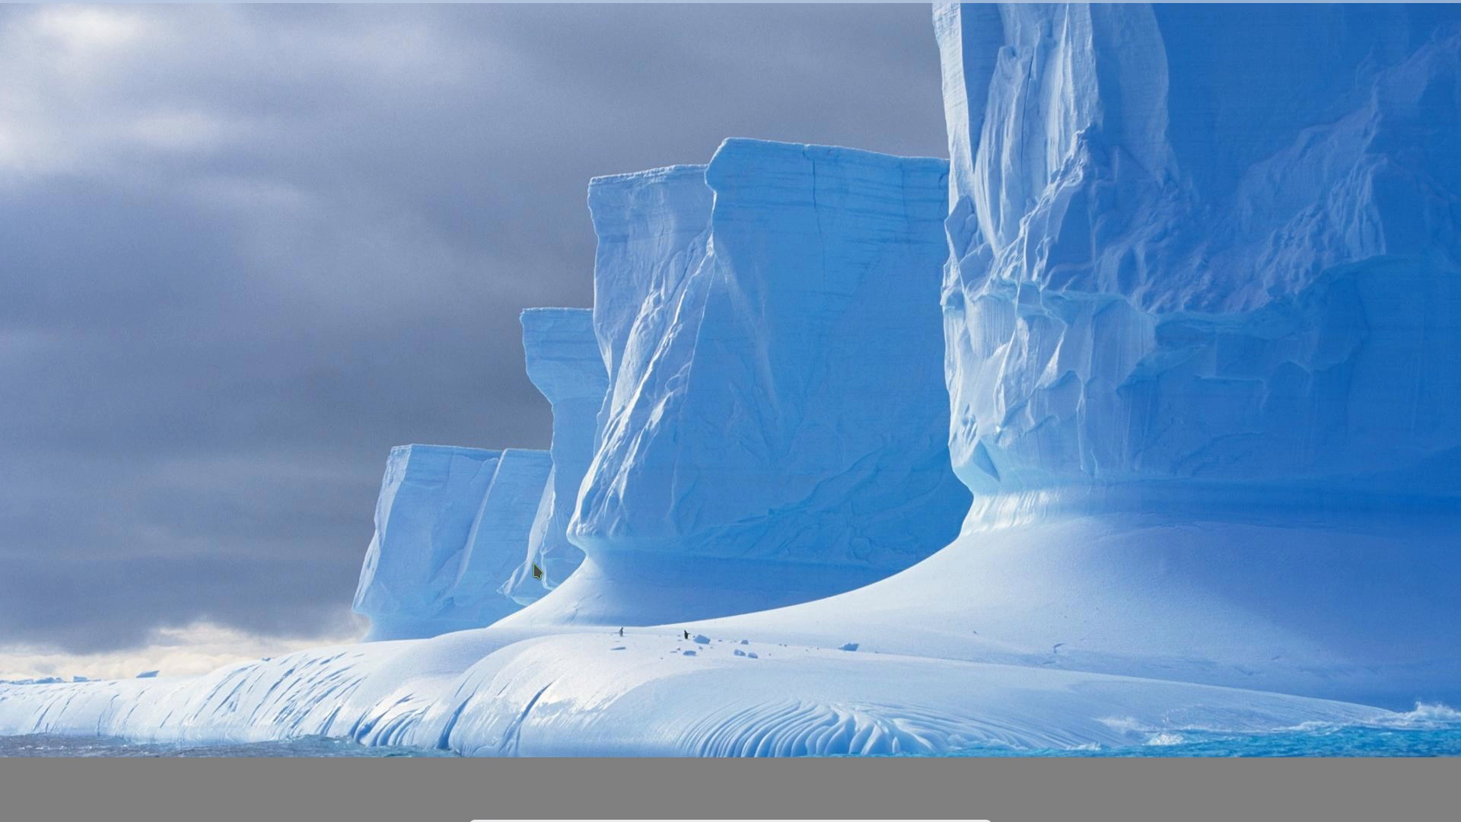
# Step: Examine the Openbox menu's application entries, including the Multimedia and Accessories categories, and dismiss the menu
pyautogui.rightClick(259, 802)
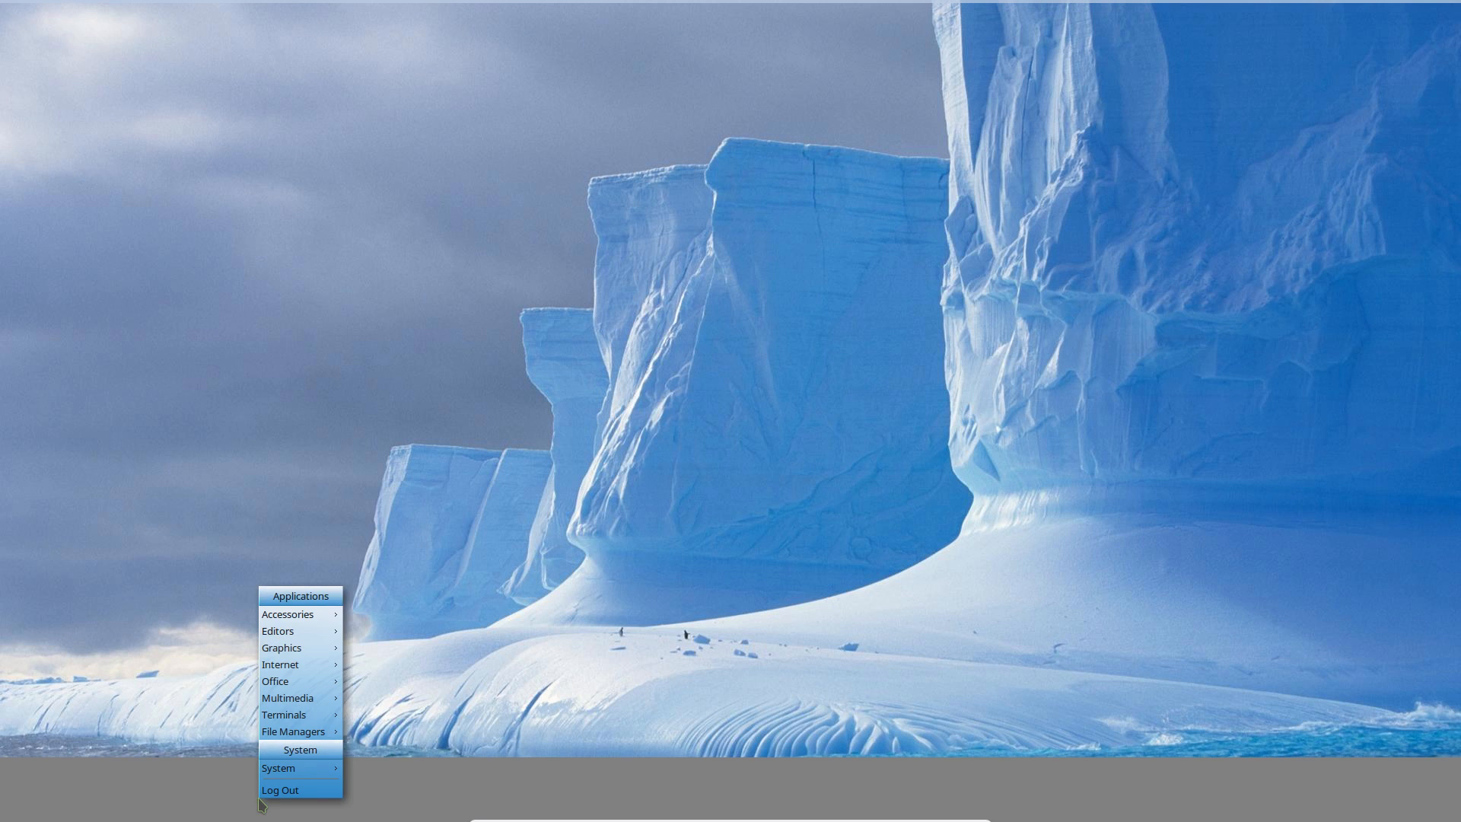
pyautogui.moveTo(288, 736)
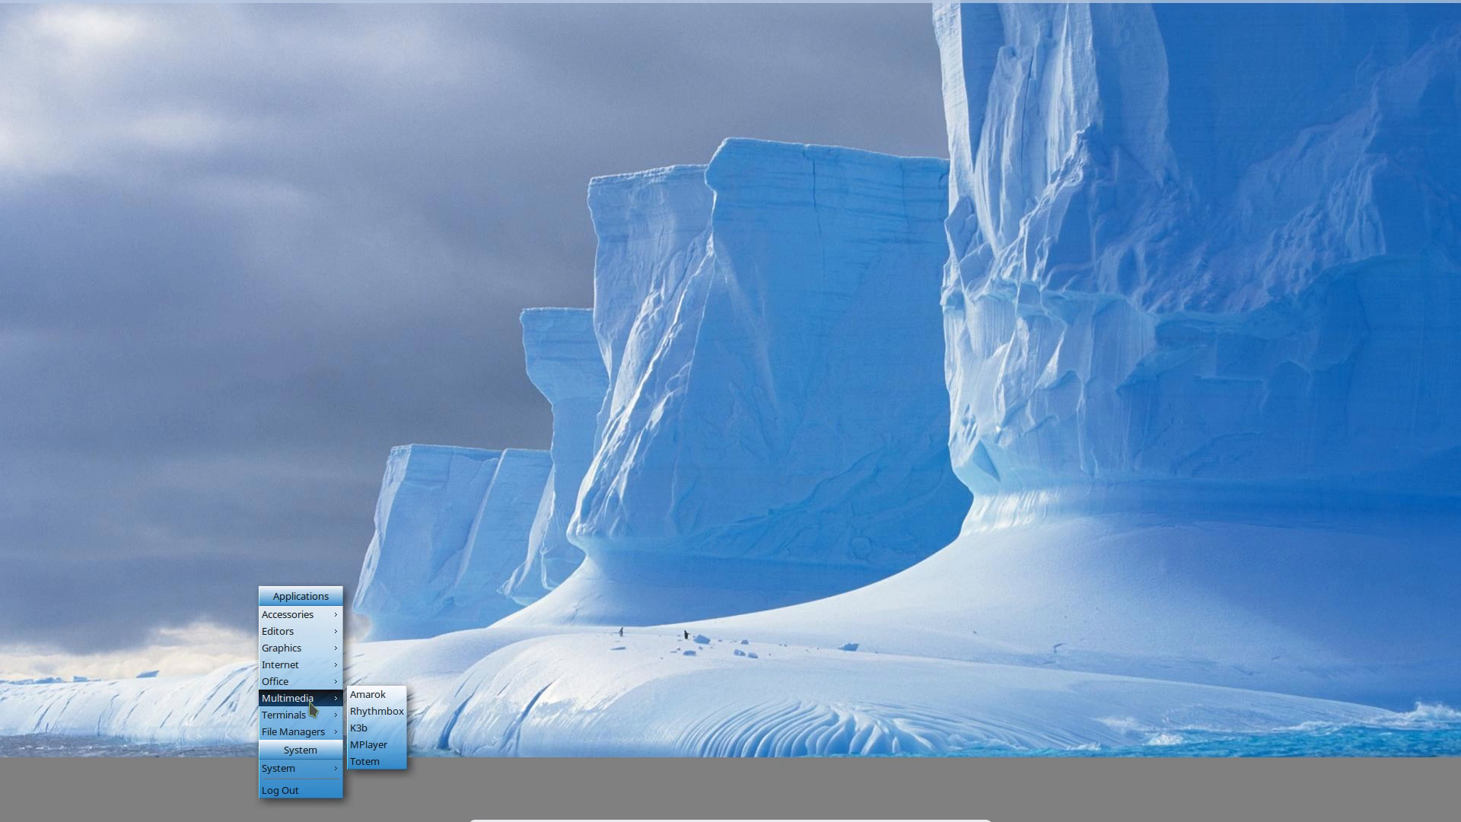
pyautogui.moveTo(321, 618)
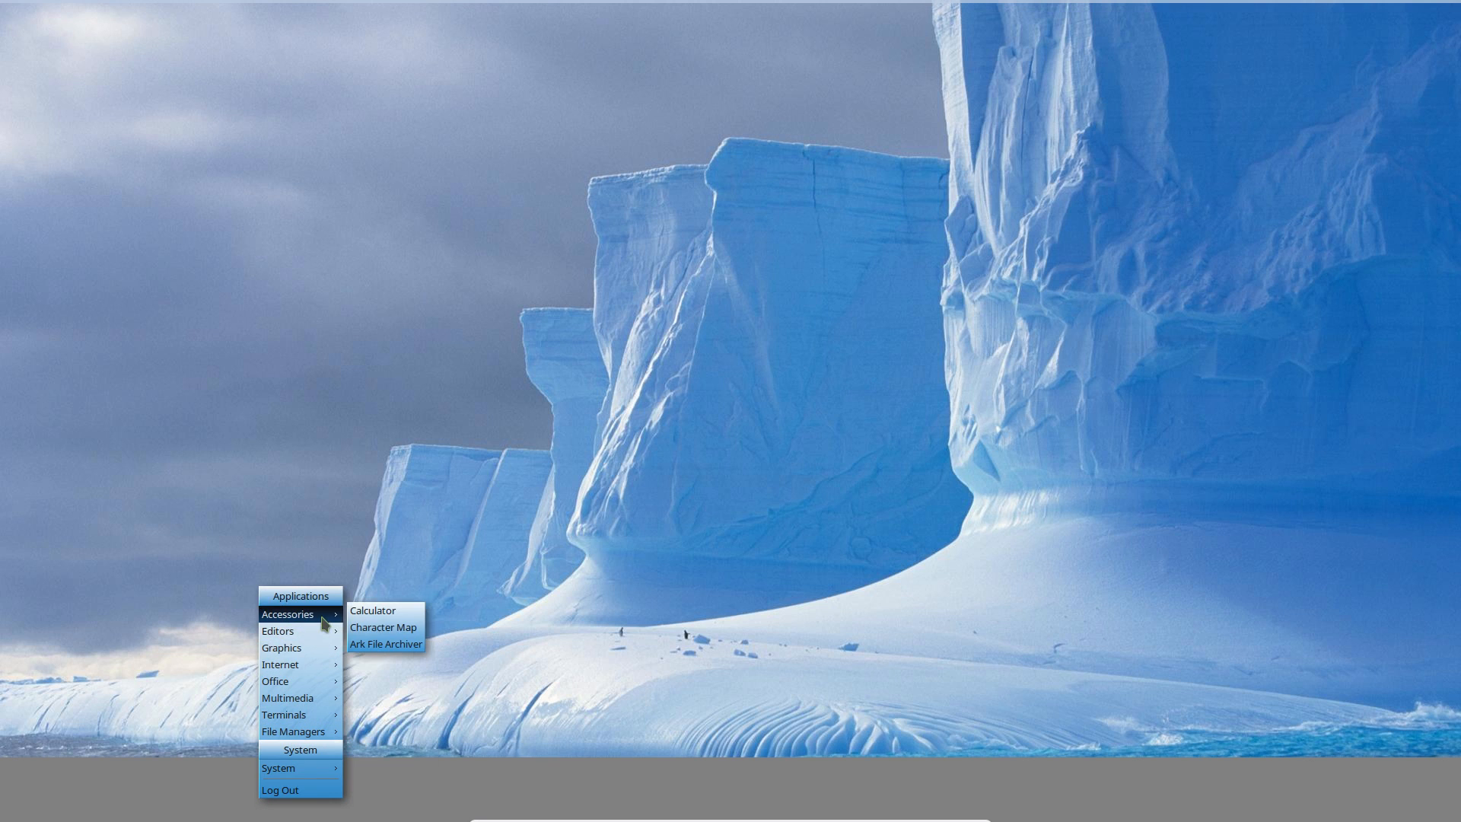
pyautogui.click(118, 777)
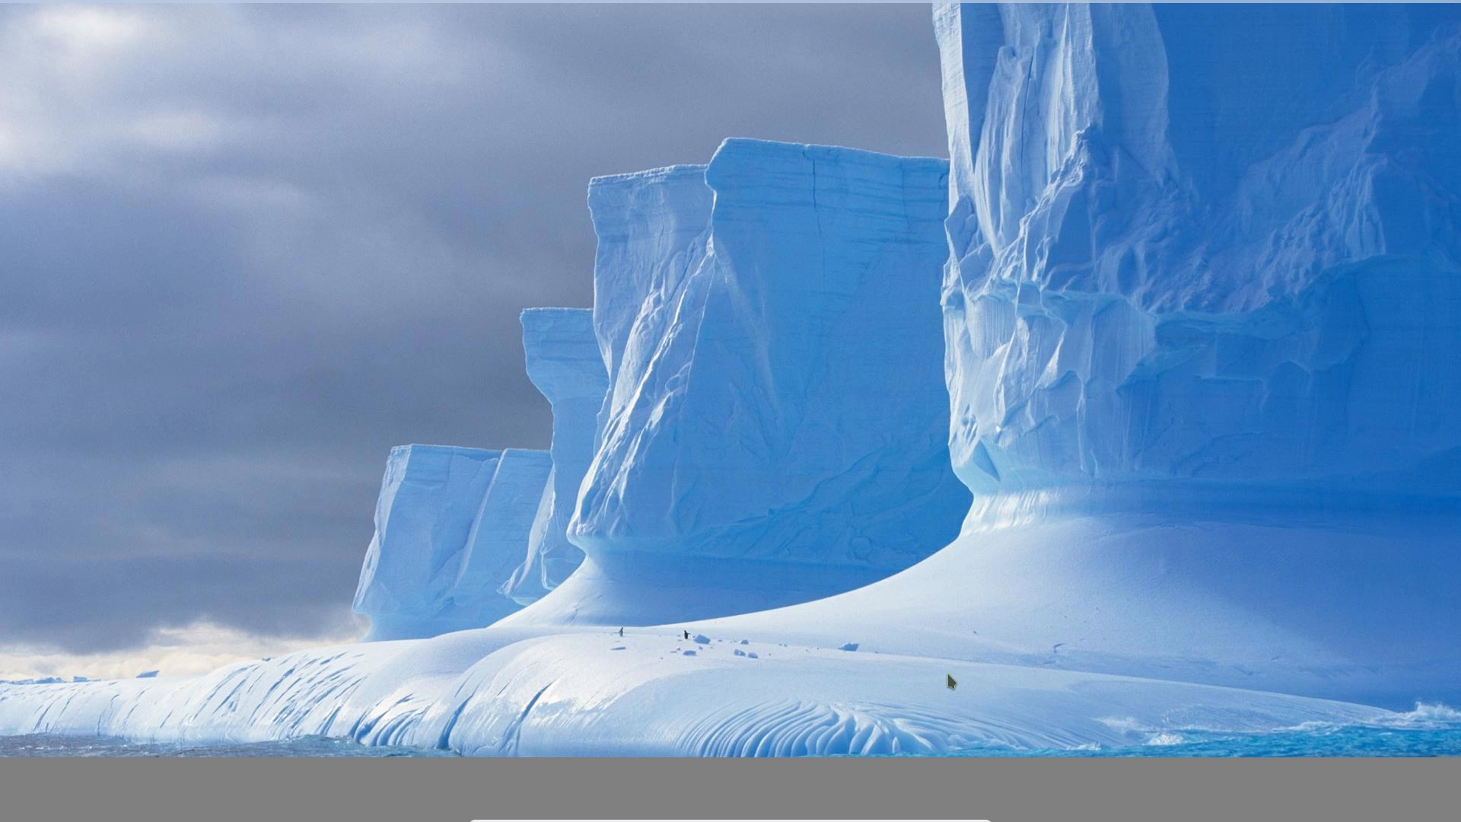
pyautogui.rightClick(285, 790)
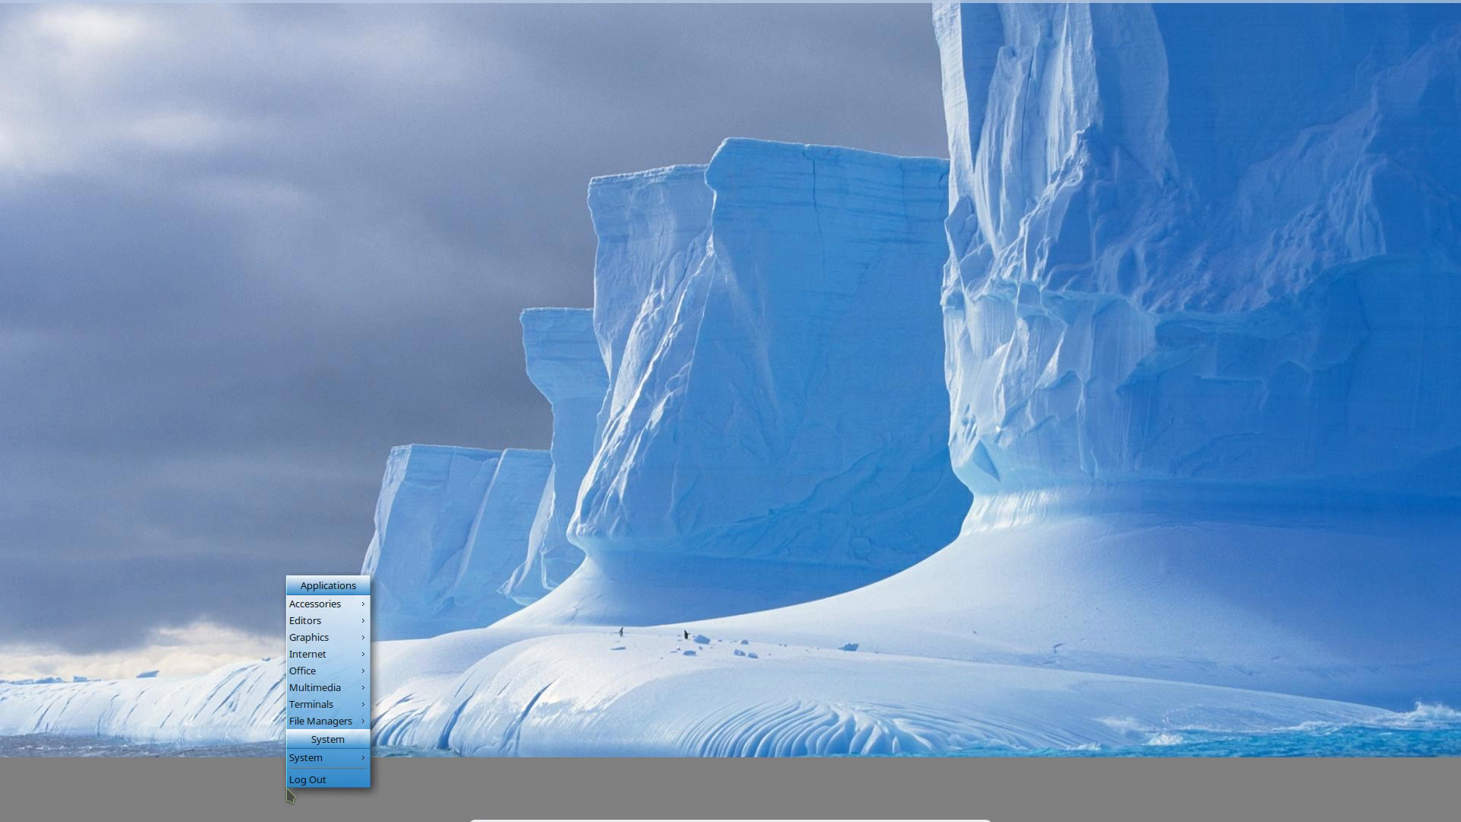
pyautogui.rightClick(285, 789)
pyautogui.rightClick(286, 790)
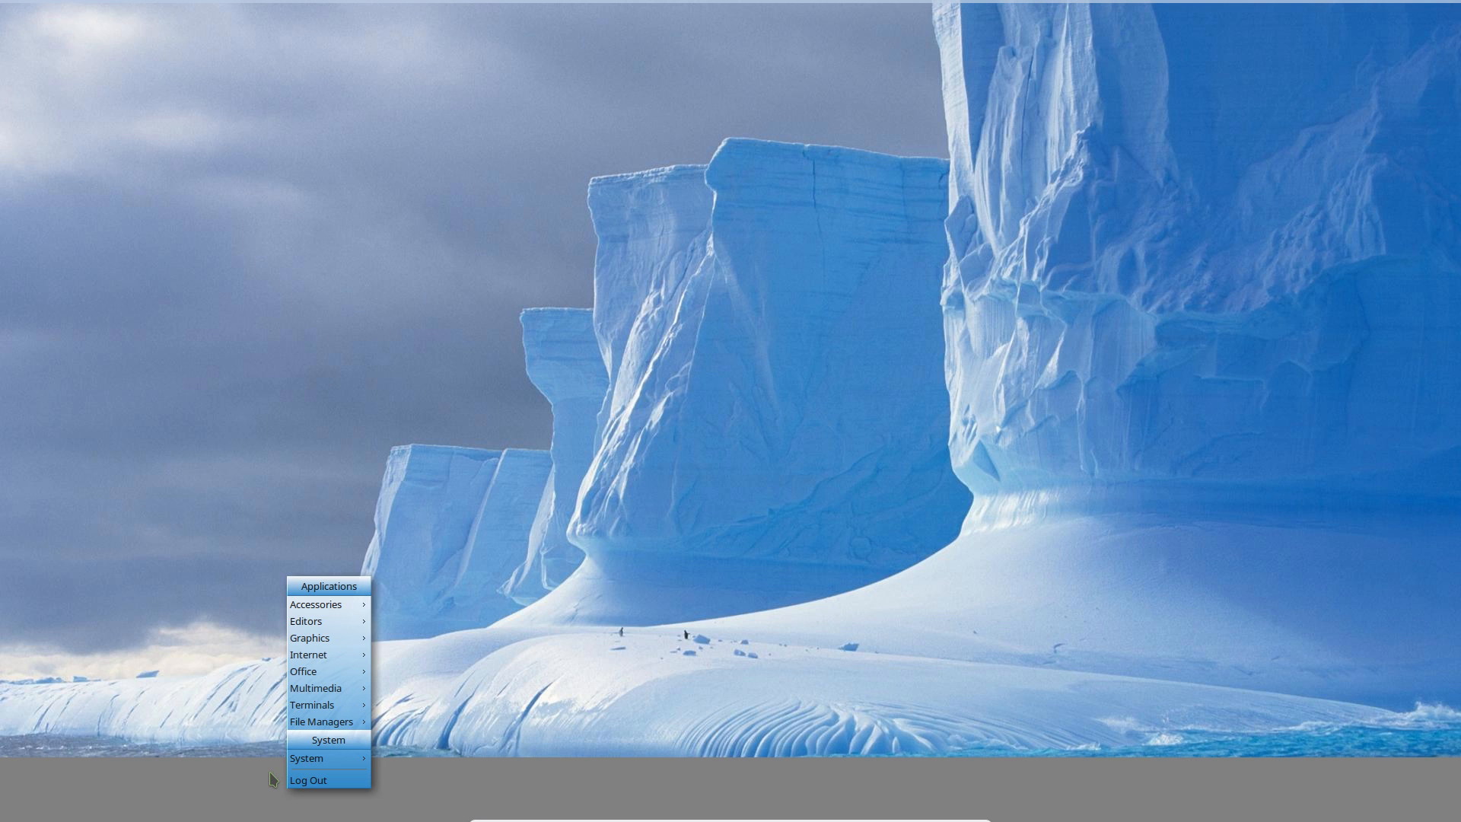
pyautogui.click(267, 775)
# Step: Turn off Auto-hide in the desktop panel's configuration
pyautogui.moveTo(8, 9)
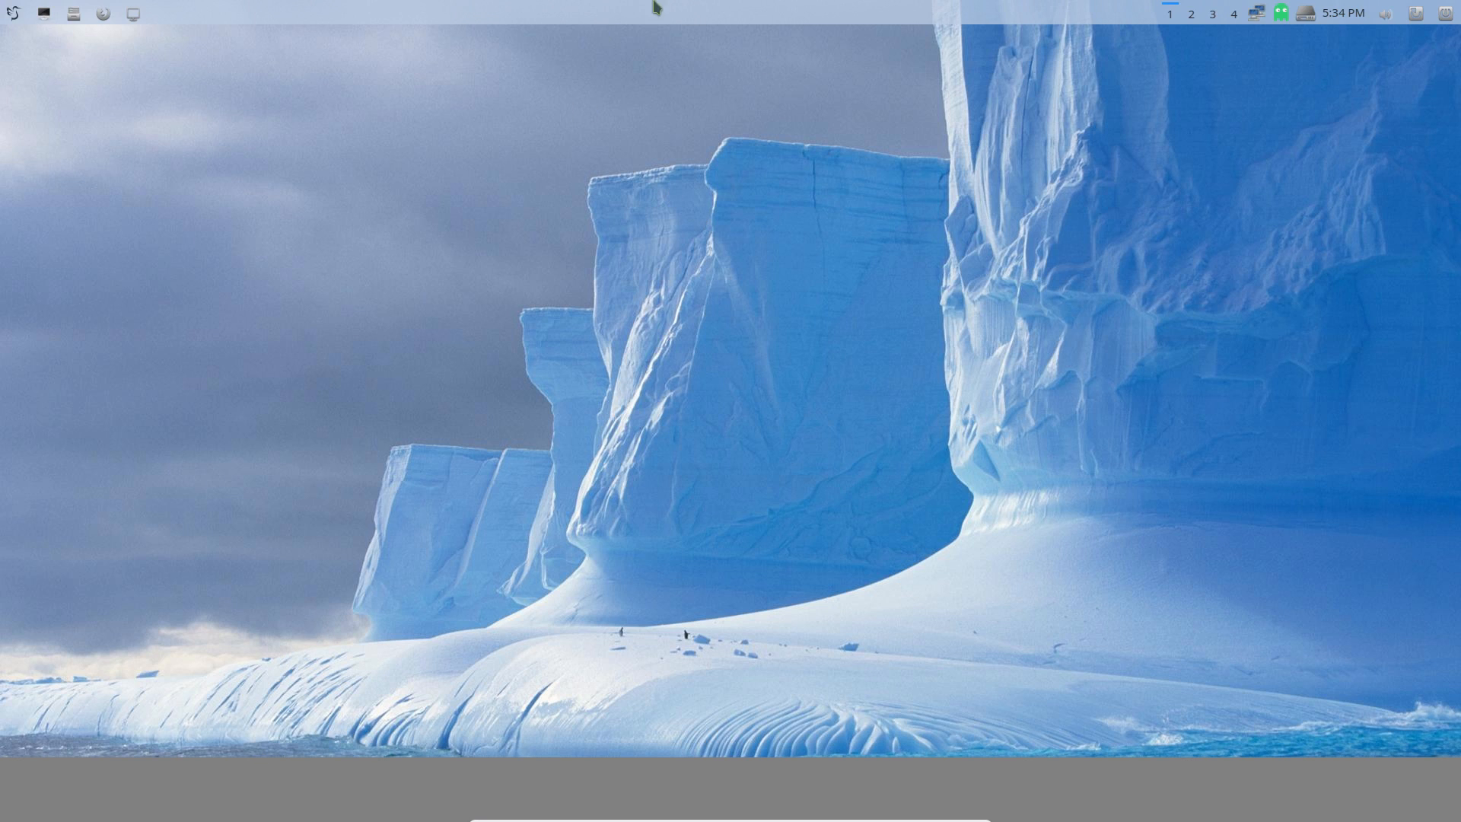
pyautogui.rightClick(694, 17)
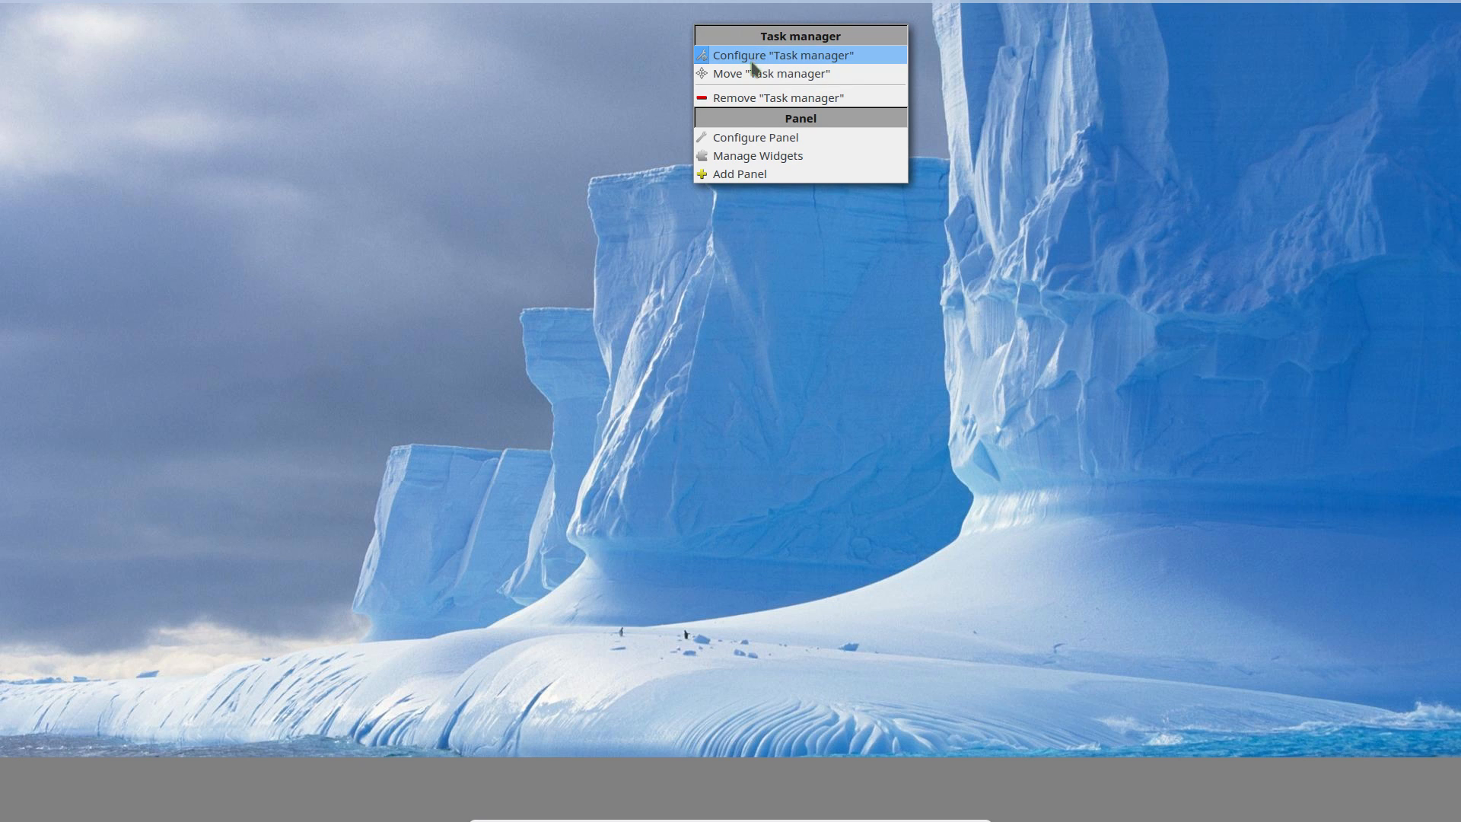
pyautogui.click(738, 139)
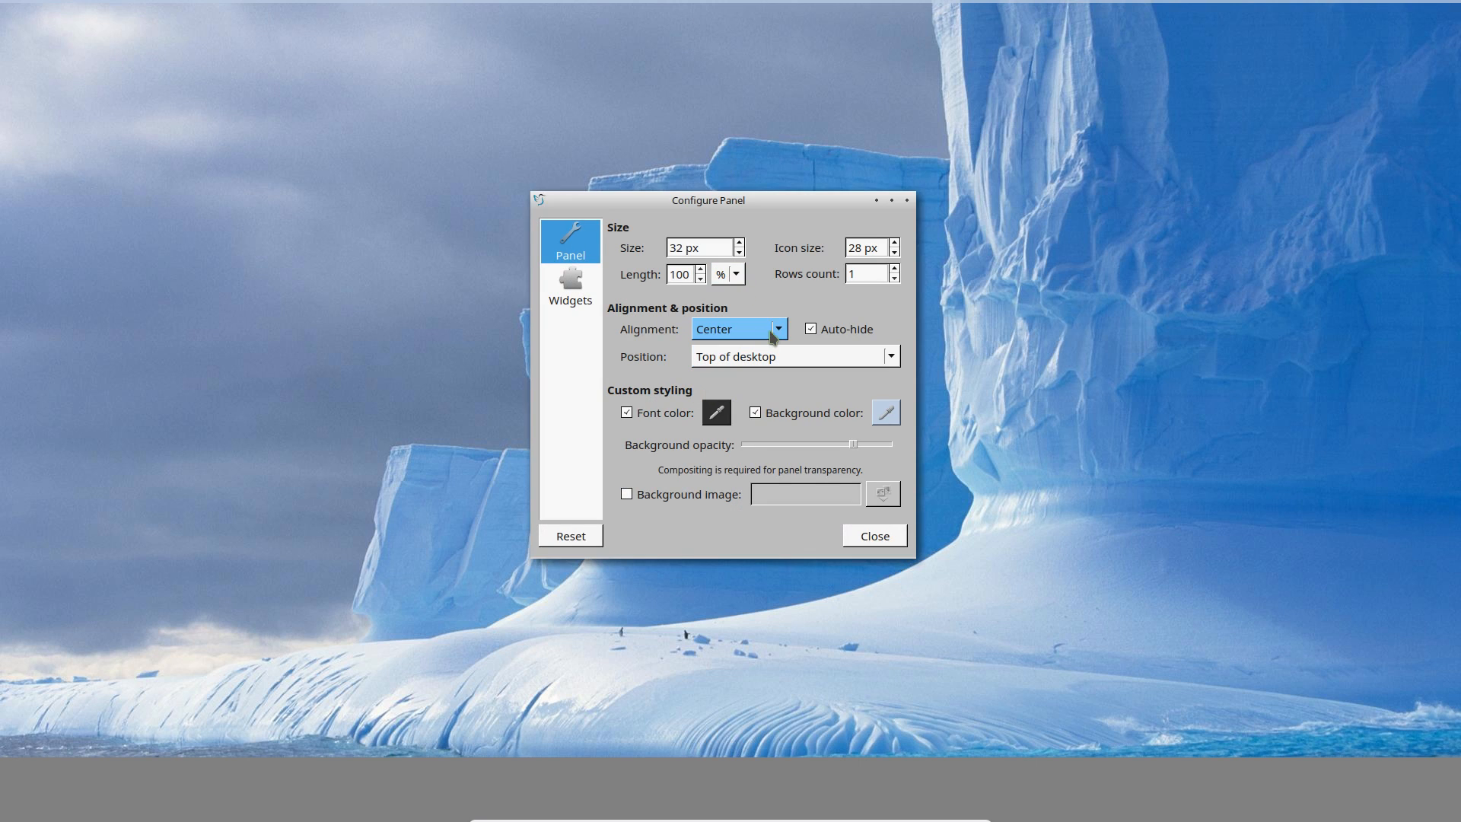
pyautogui.click(811, 331)
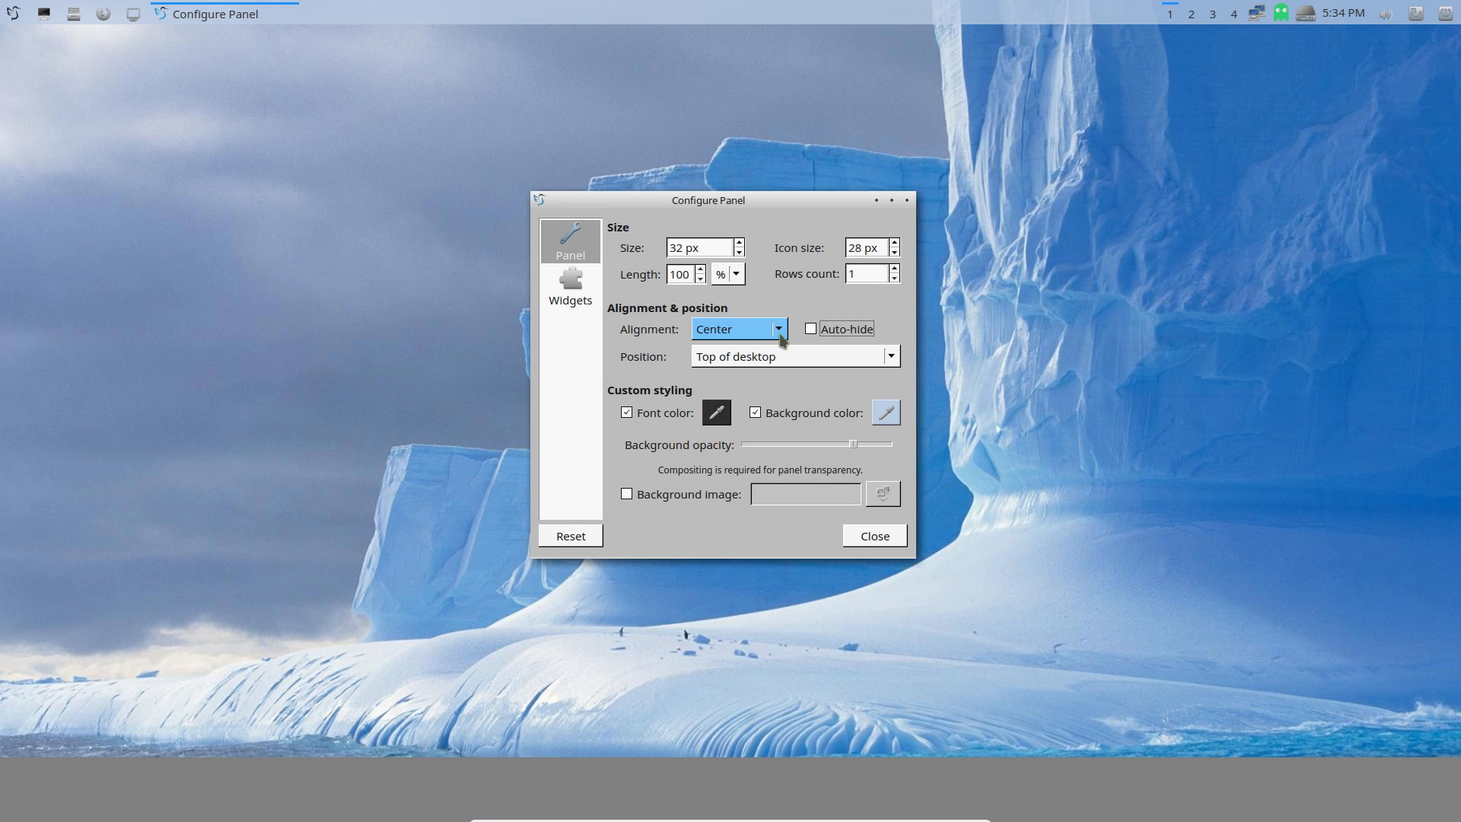
# Step: Try the panel at Bottom of desktop, check the area above it, and set its position back to Top of desktop
pyautogui.click(888, 357)
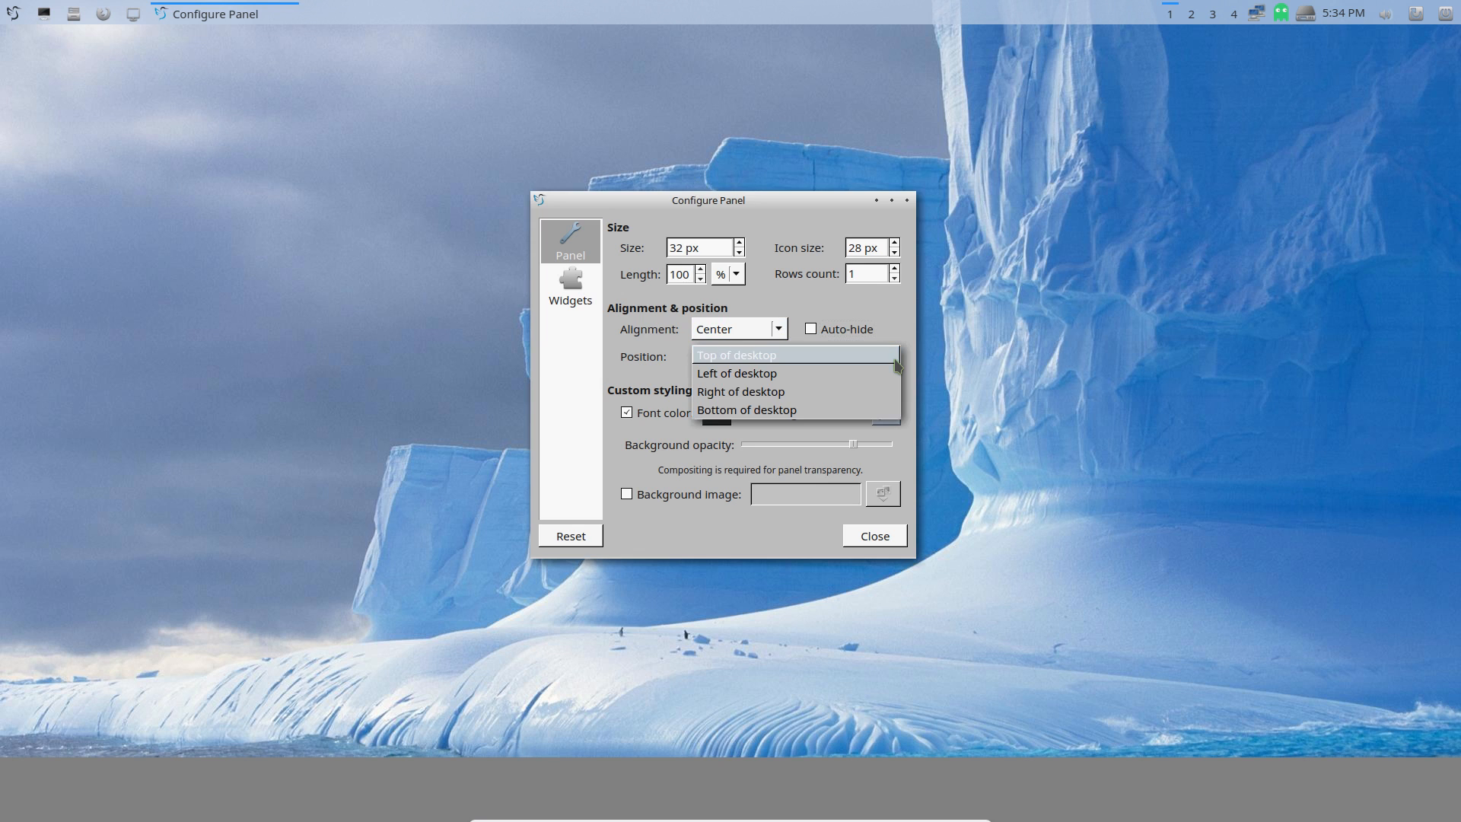
pyautogui.click(767, 411)
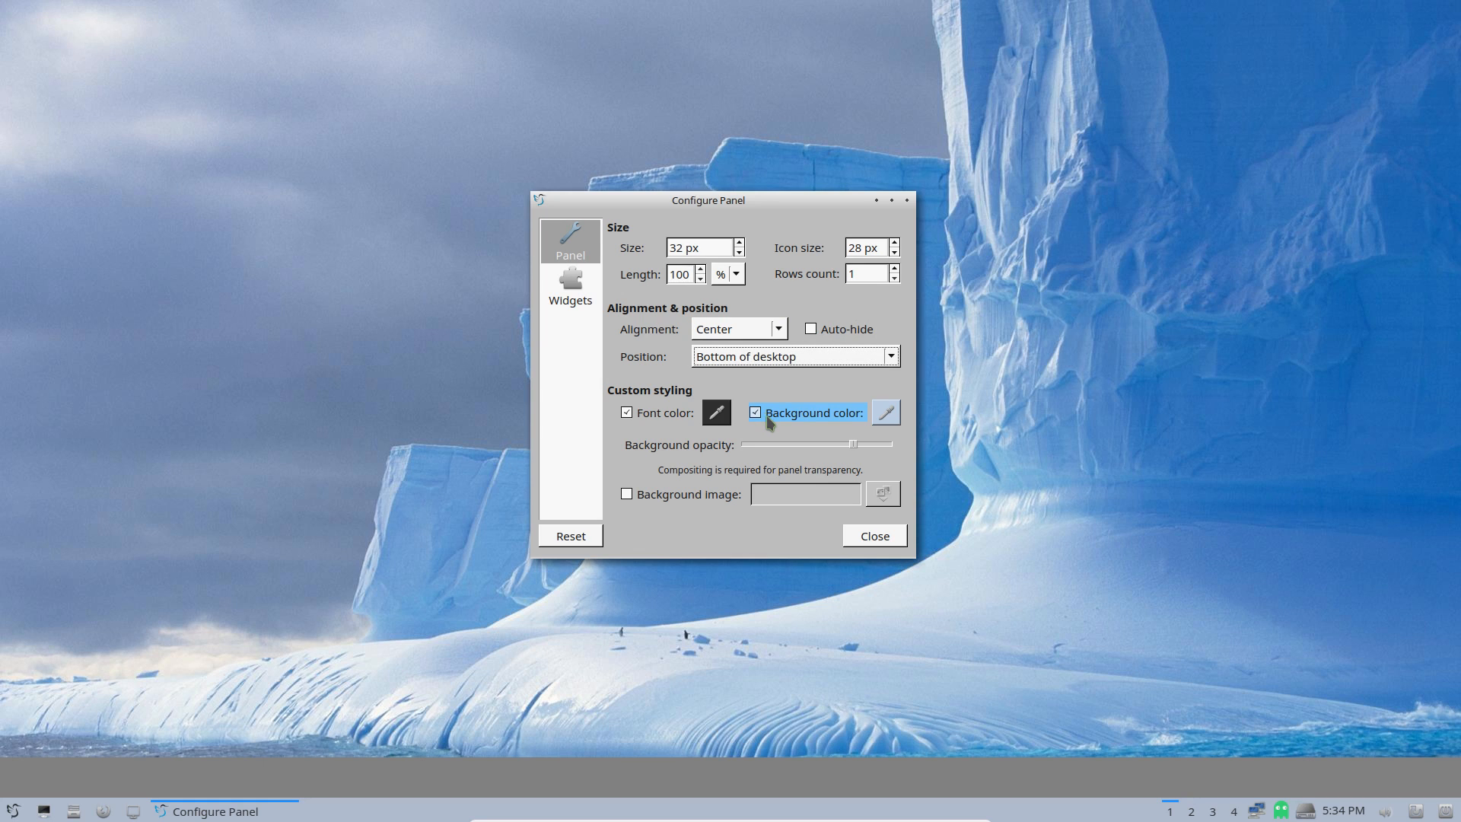
pyautogui.rightClick(993, 777)
pyautogui.click(841, 779)
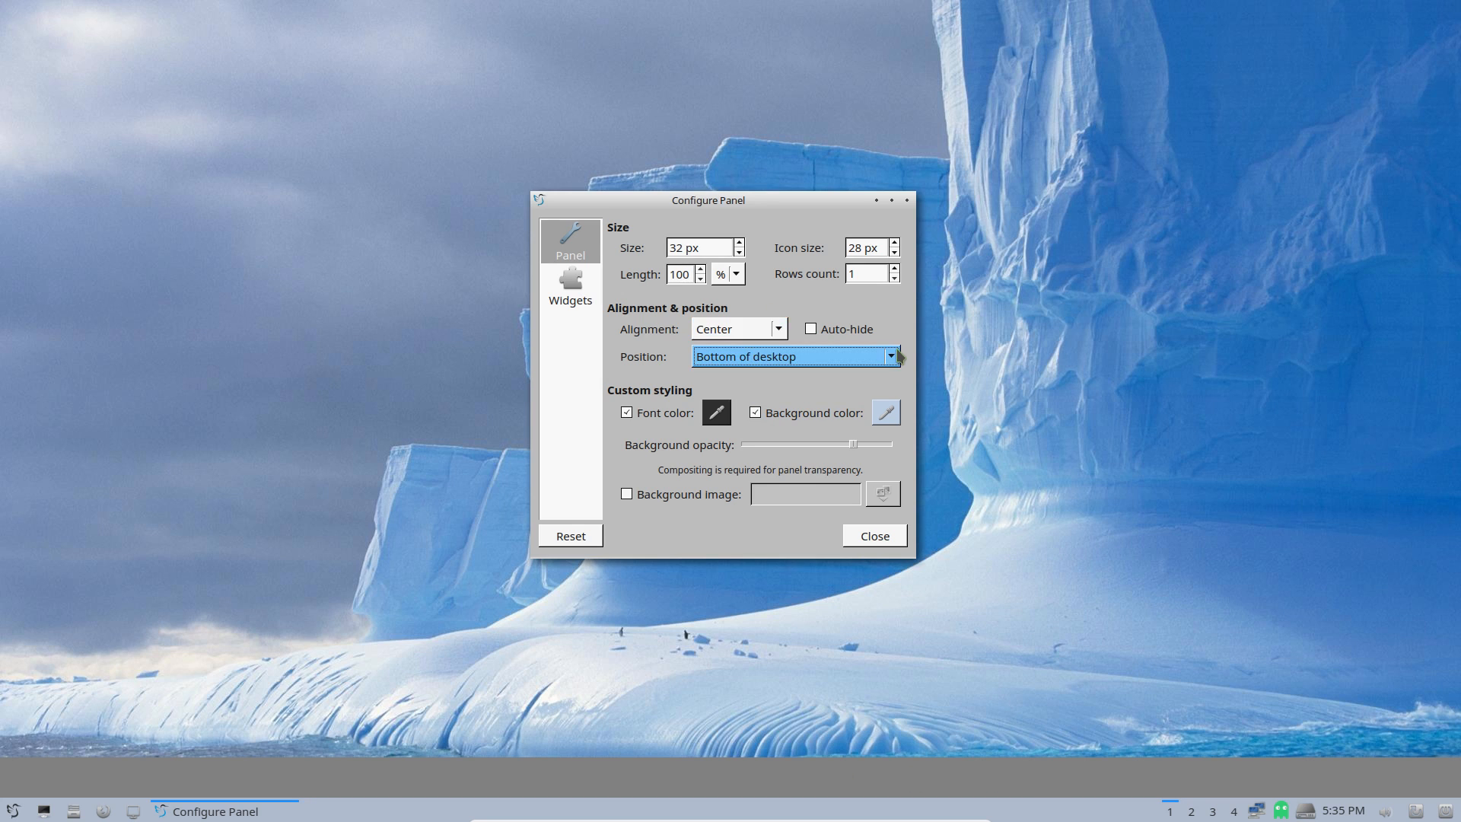
pyautogui.click(822, 356)
pyautogui.click(823, 302)
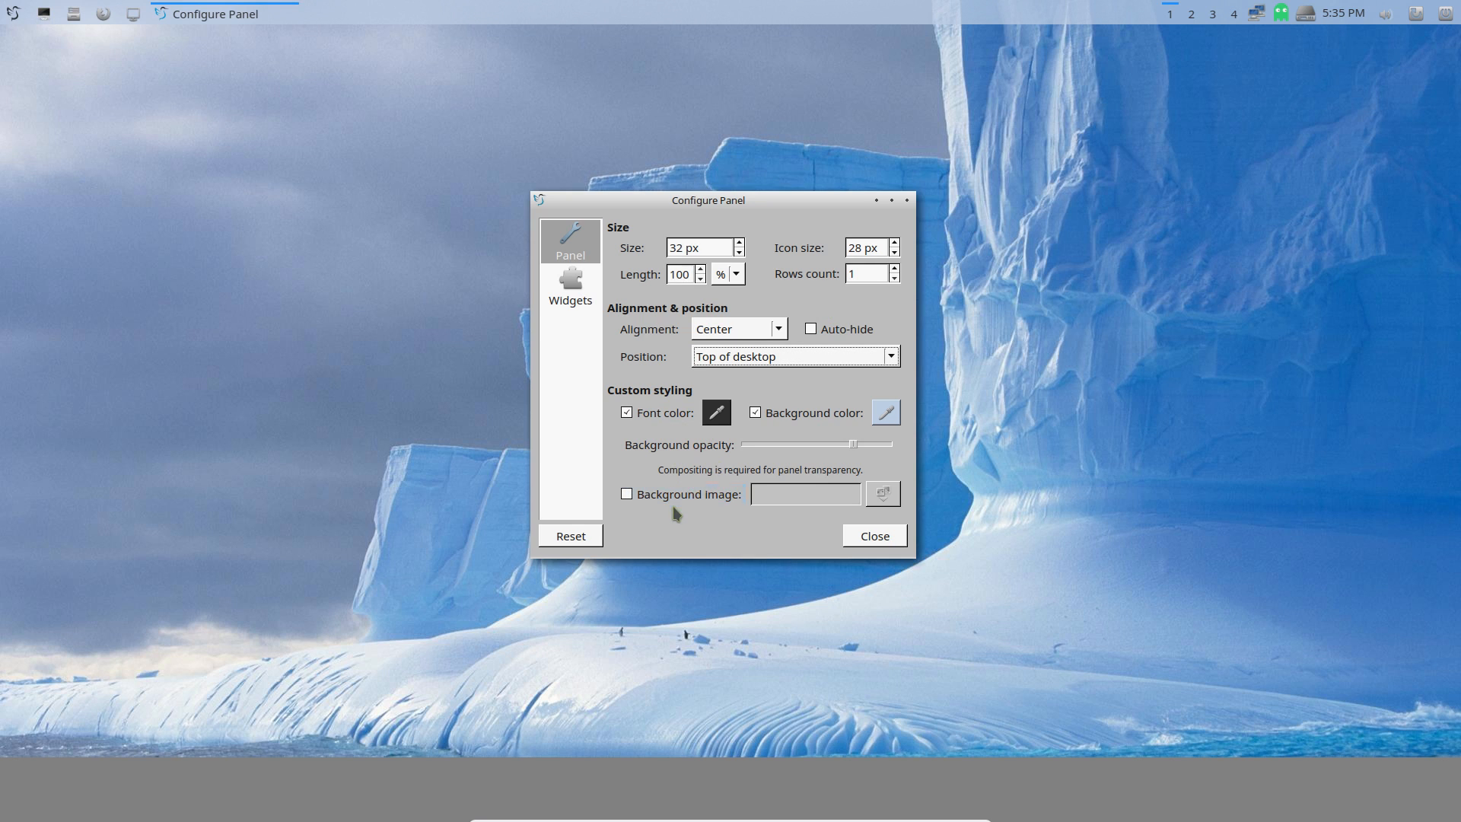
# Step: Review the panel's list of widgets and close the panel configuration
pyautogui.click(586, 292)
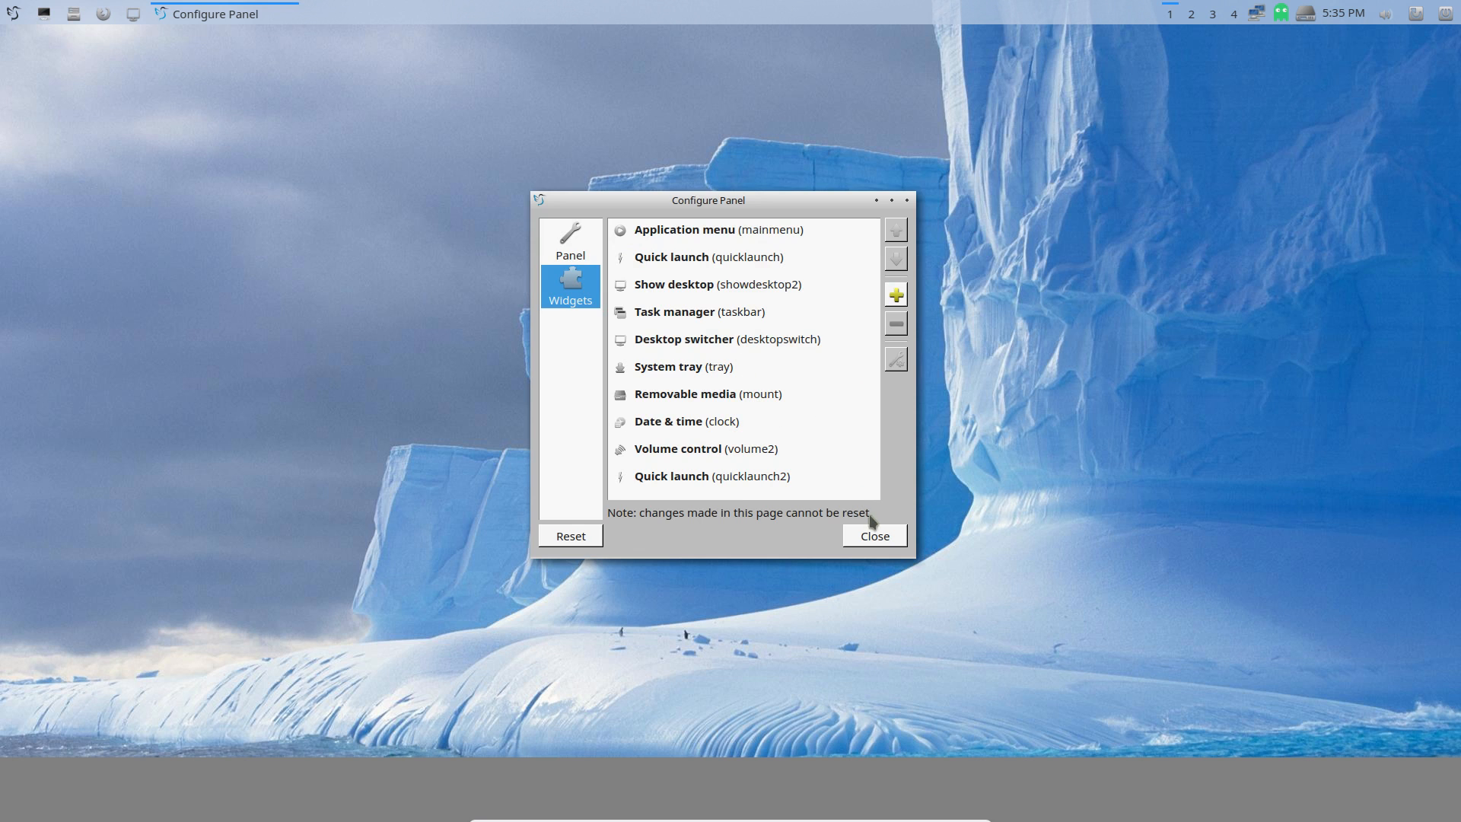
pyautogui.click(879, 538)
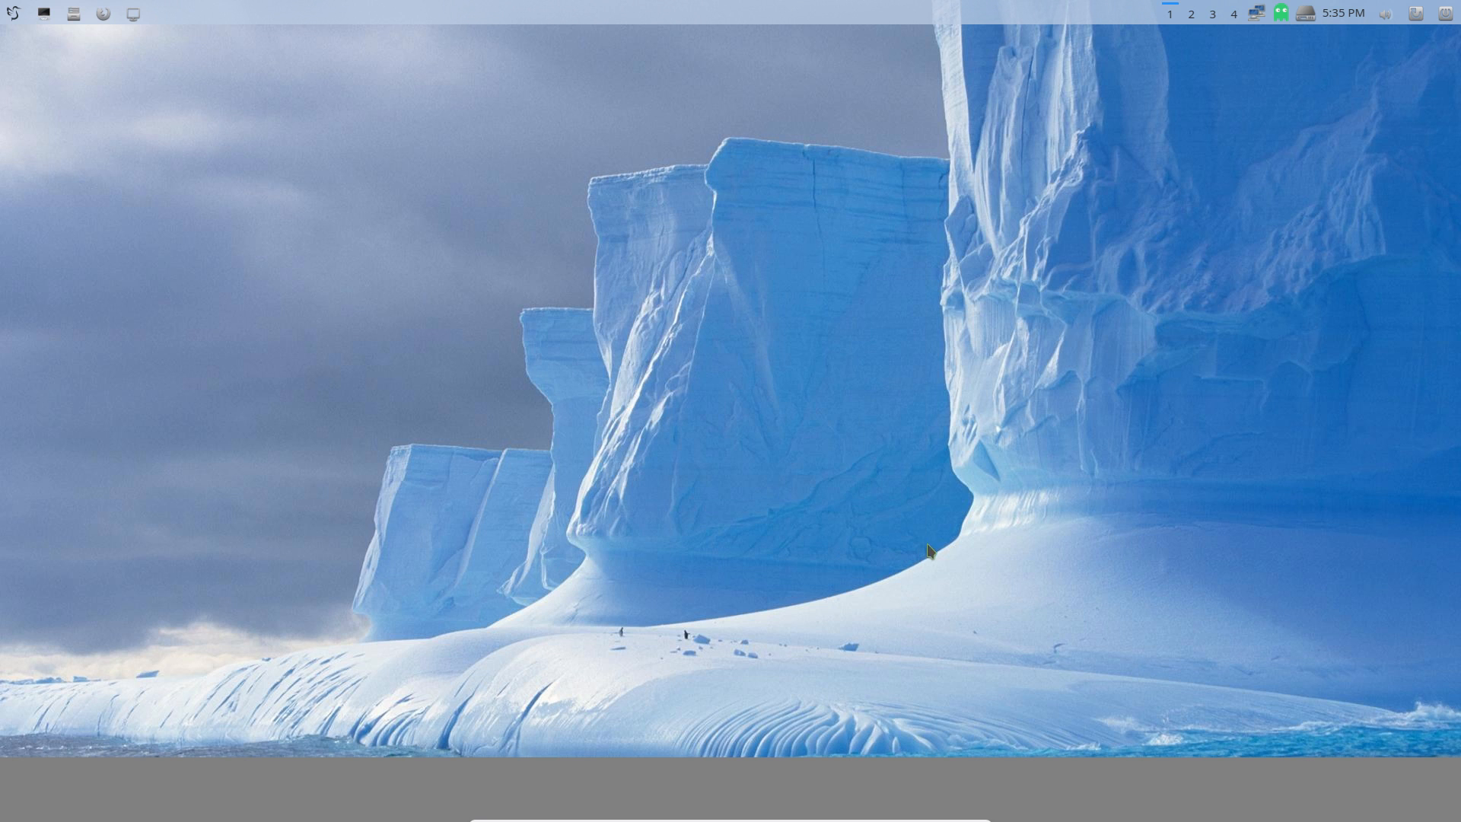
# Step: Examine the Openbox menu's System and Terminals categories and dismiss the menu
pyautogui.rightClick(120, 779)
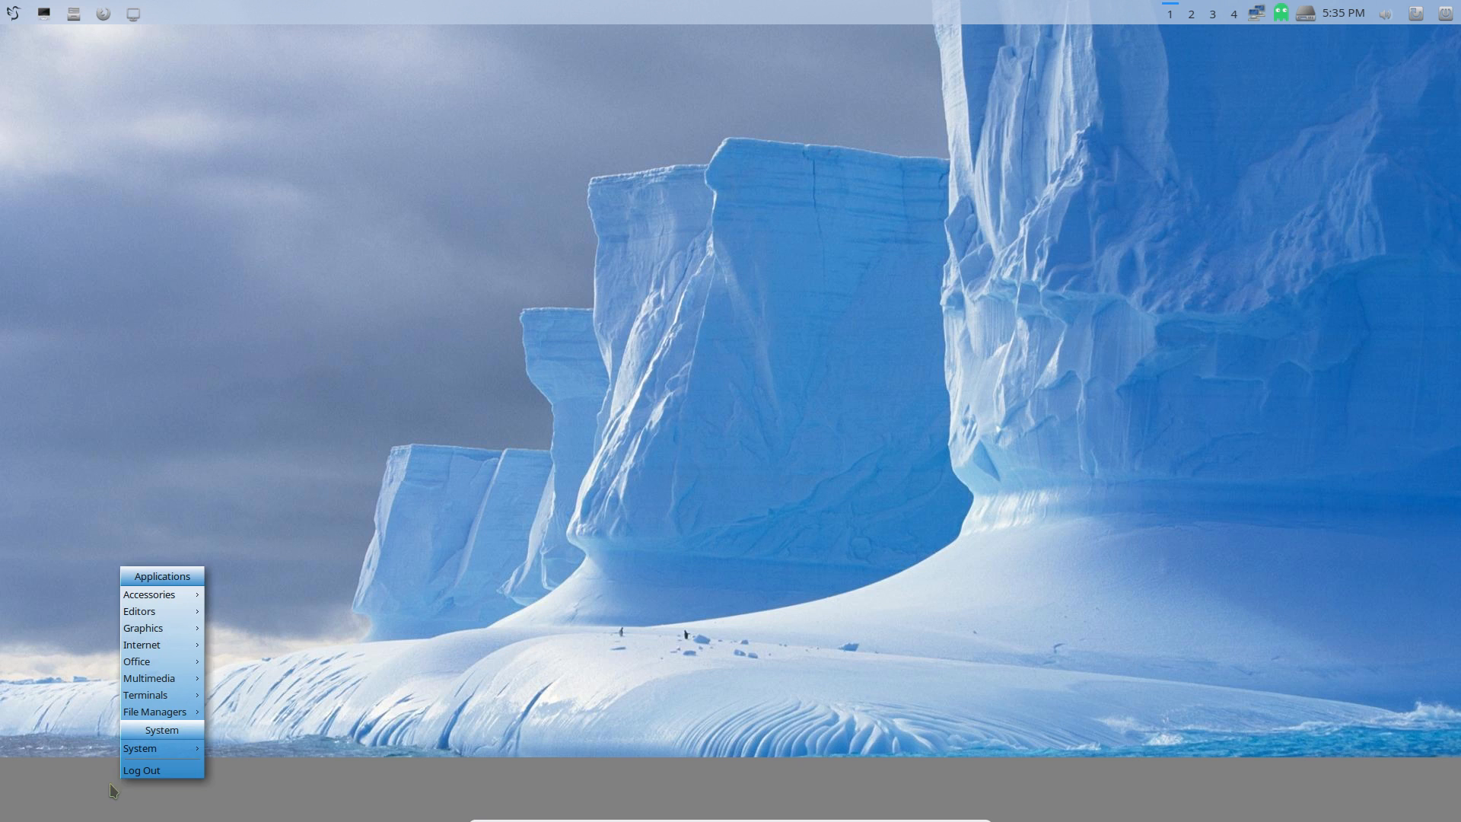
pyautogui.click(91, 795)
pyautogui.rightClick(105, 793)
pyautogui.click(311, 795)
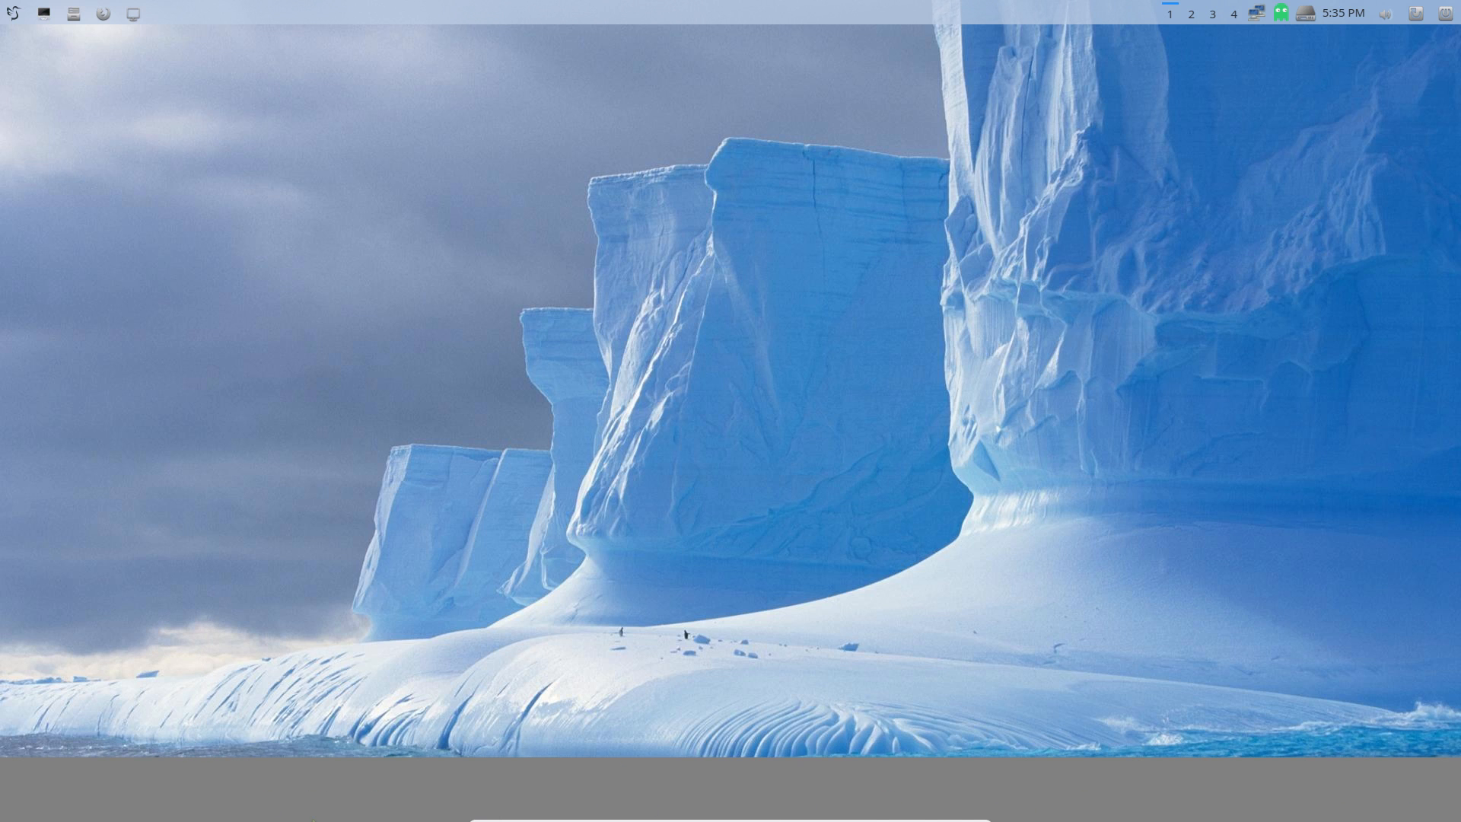
pyautogui.rightClick(112, 786)
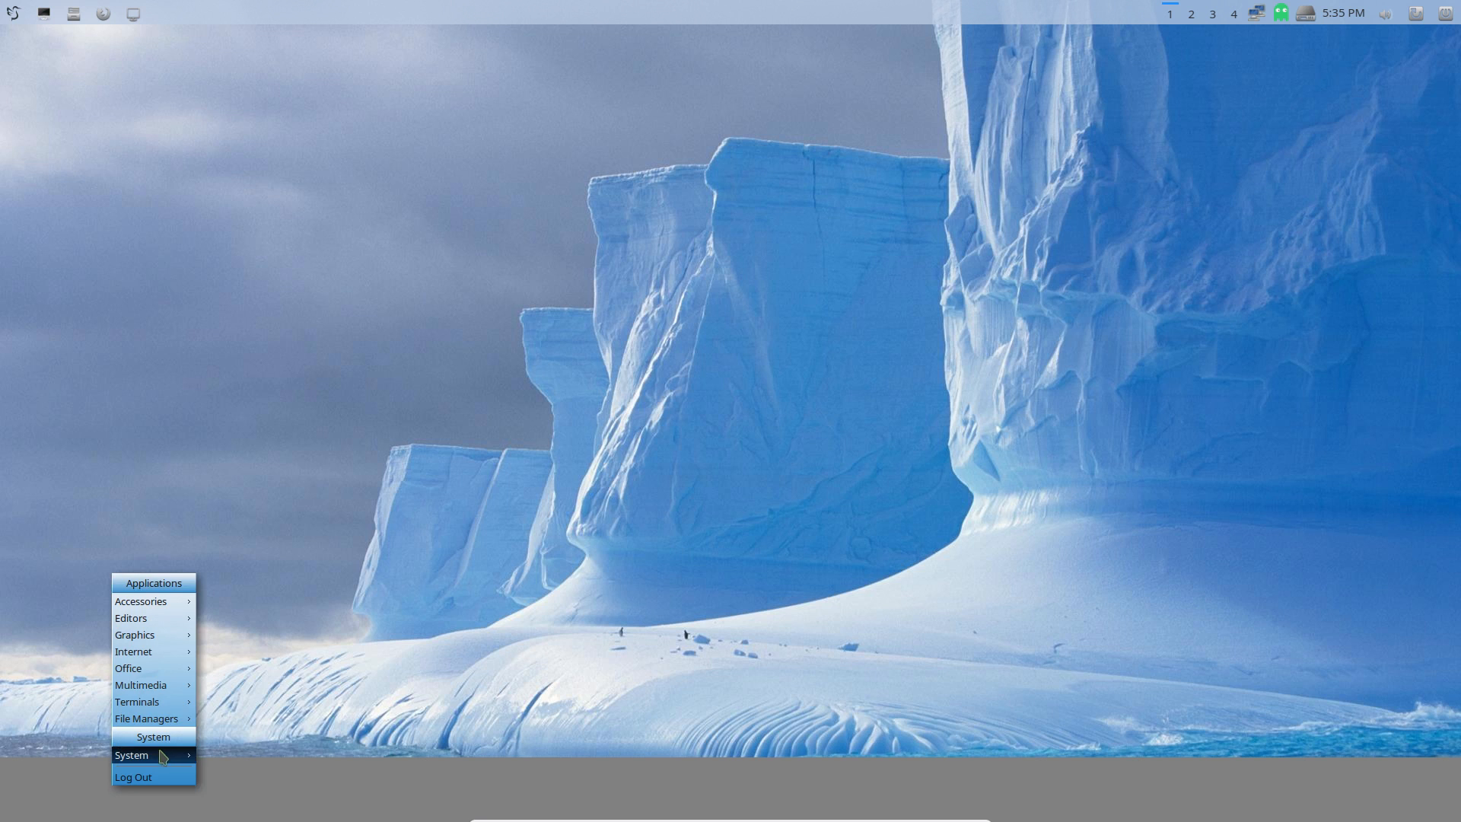
pyautogui.moveTo(162, 752)
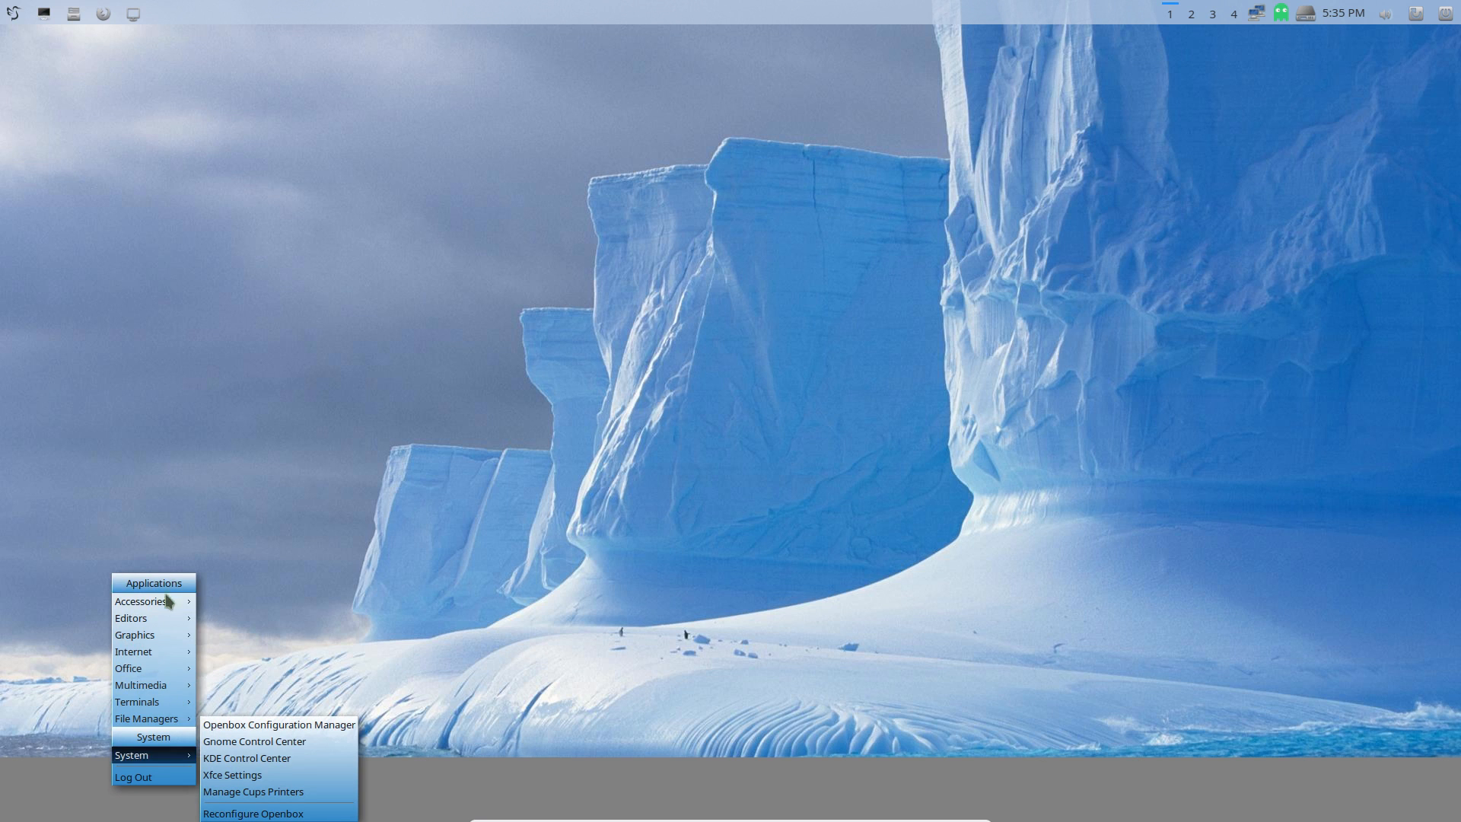
pyautogui.moveTo(168, 601)
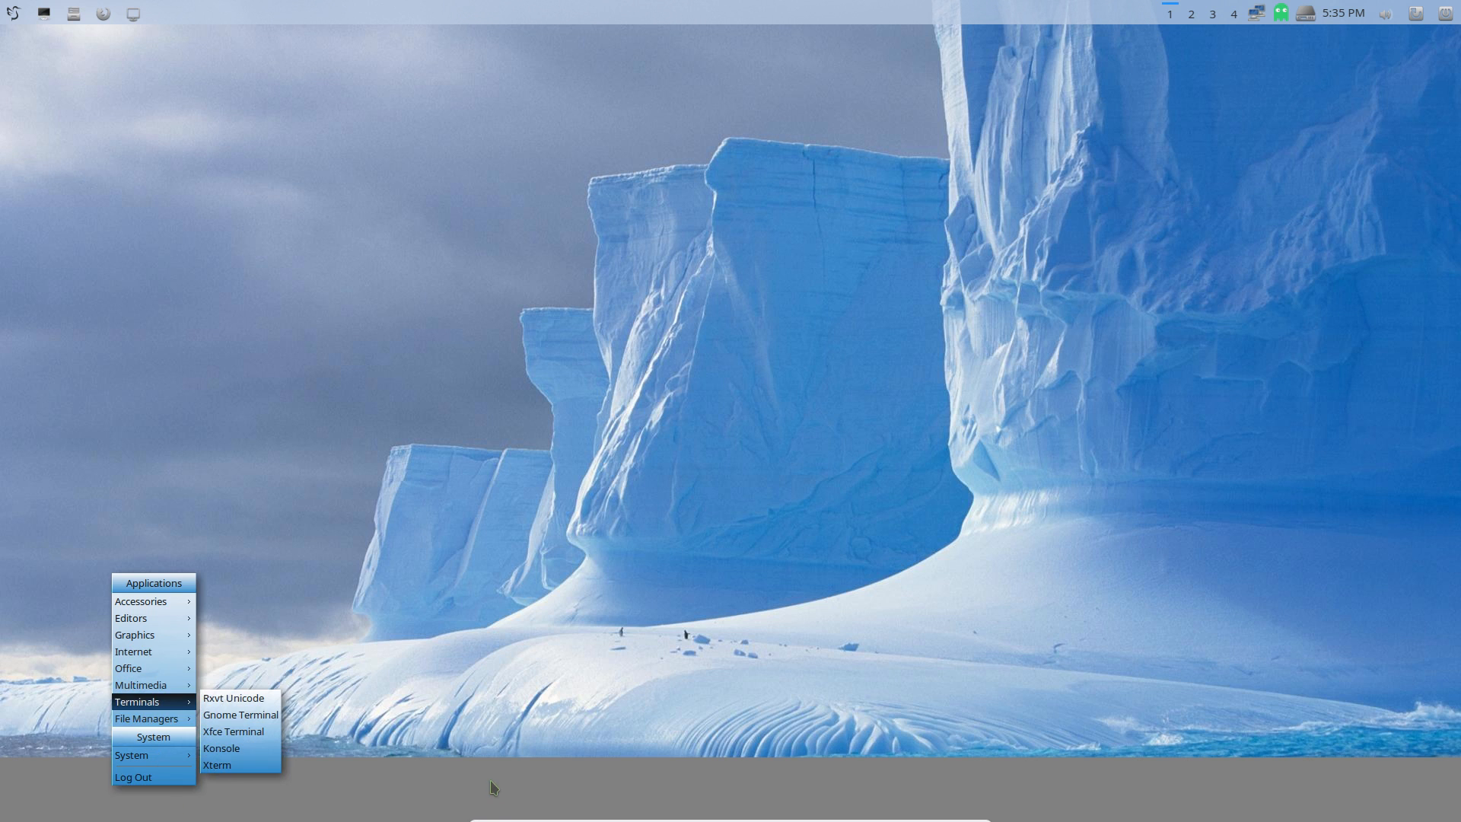
pyautogui.click(250, 782)
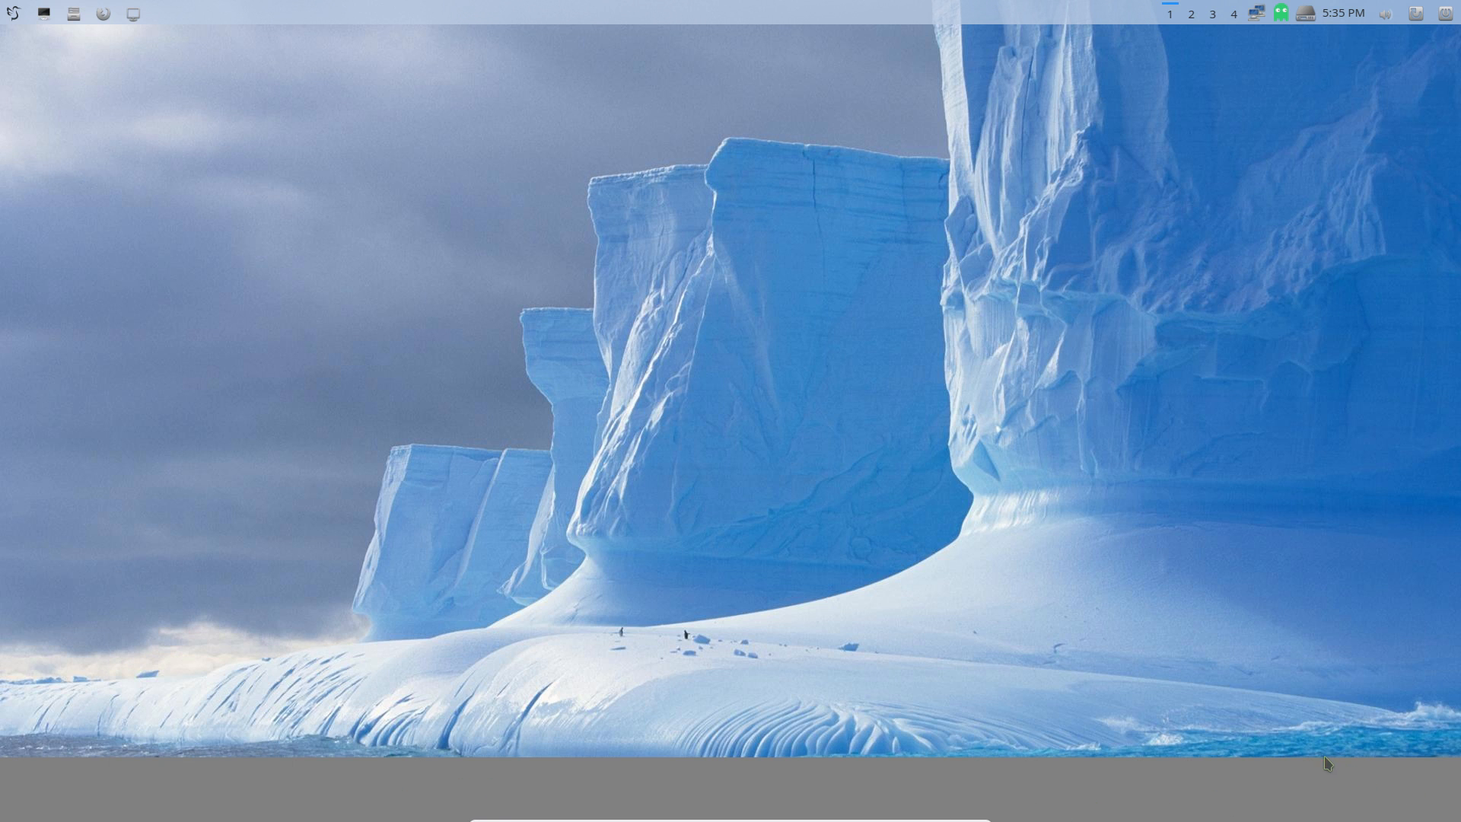
# Step: Open Firefox in a maximized window, skim the Manjaro news on its home page, and close the browser
pyautogui.click(103, 14)
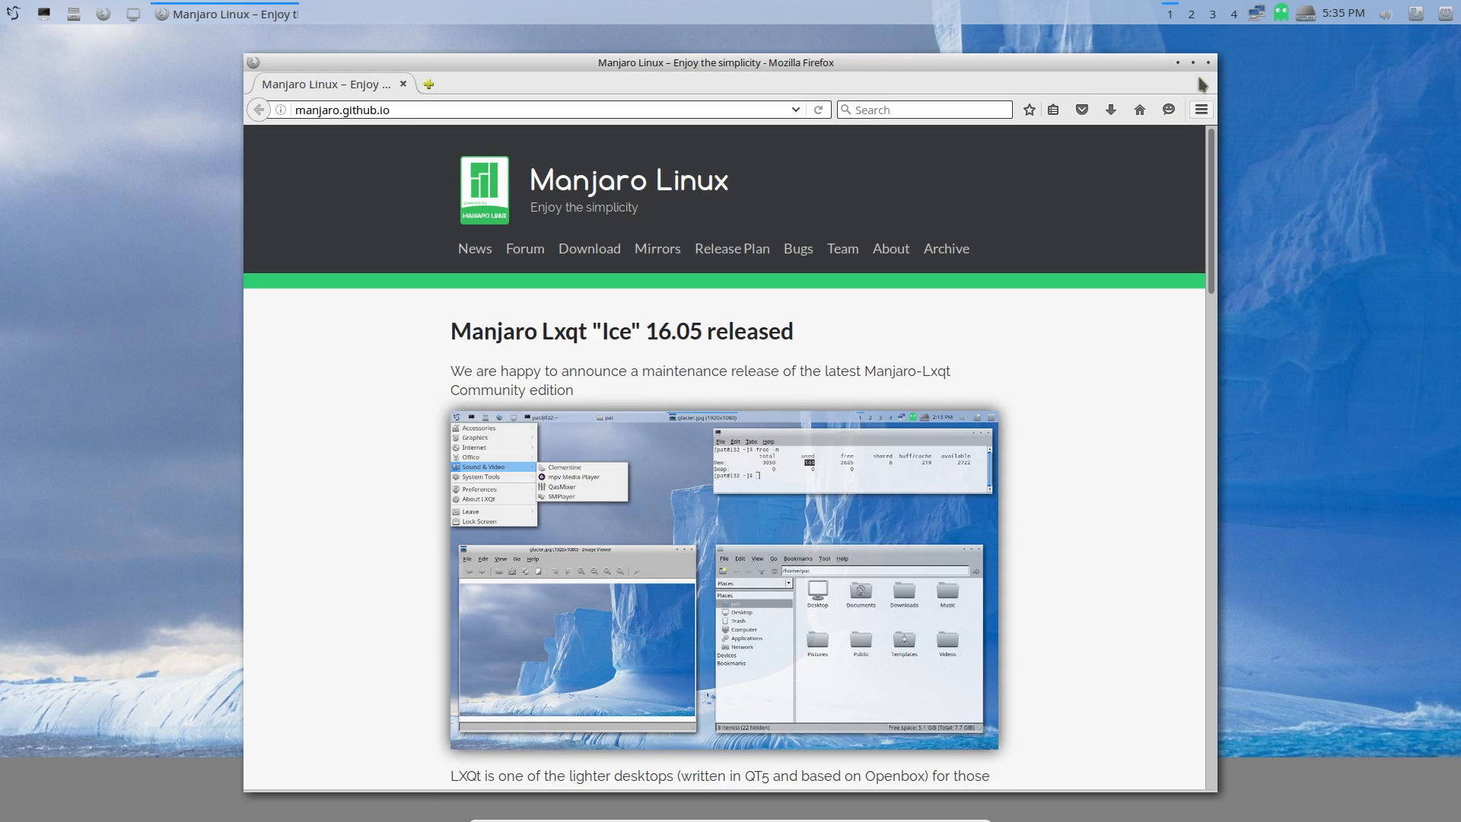
pyautogui.doubleClick(1200, 65)
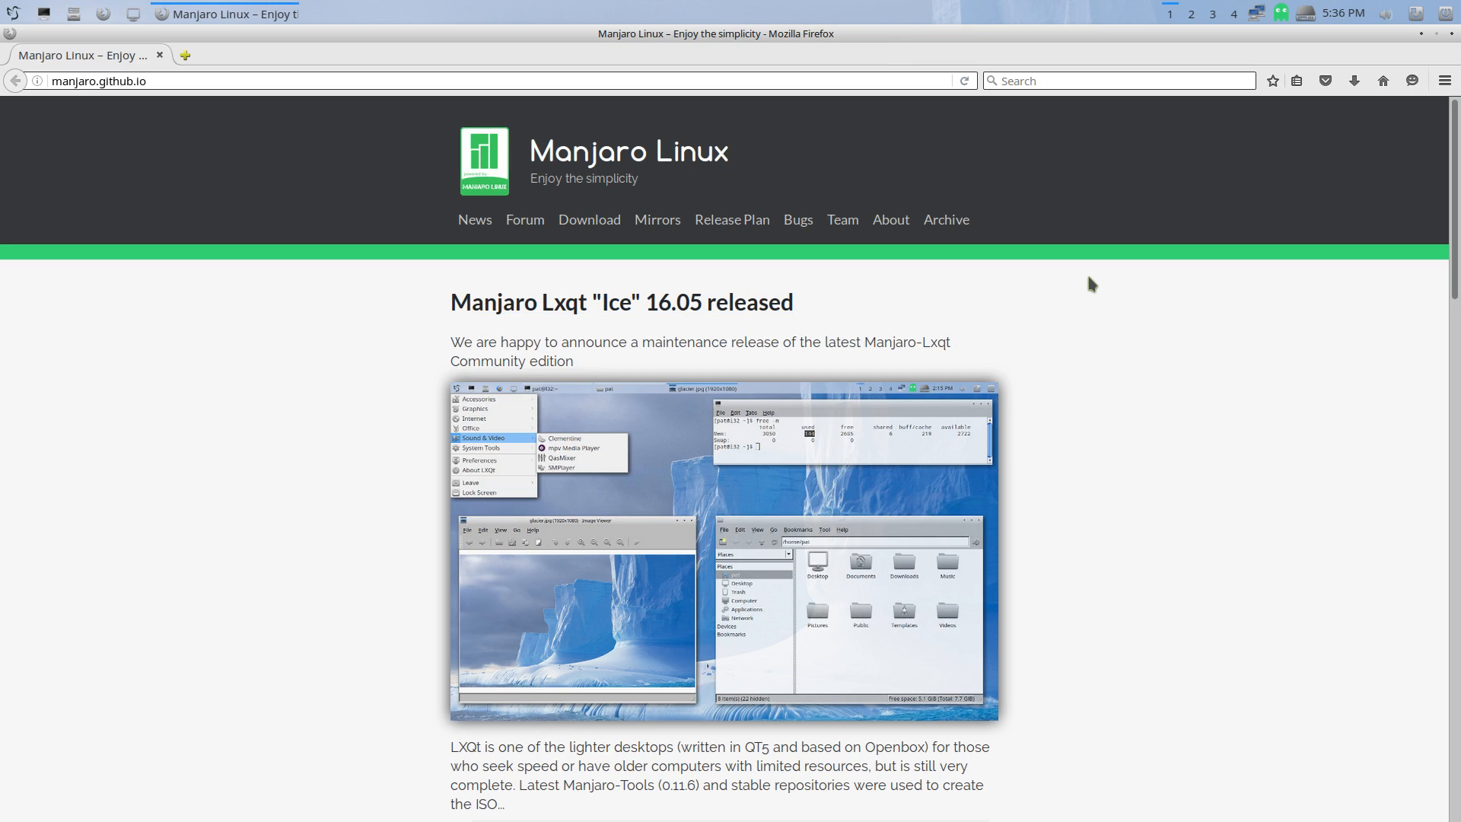
pyautogui.scroll(-7, 1161, 529)
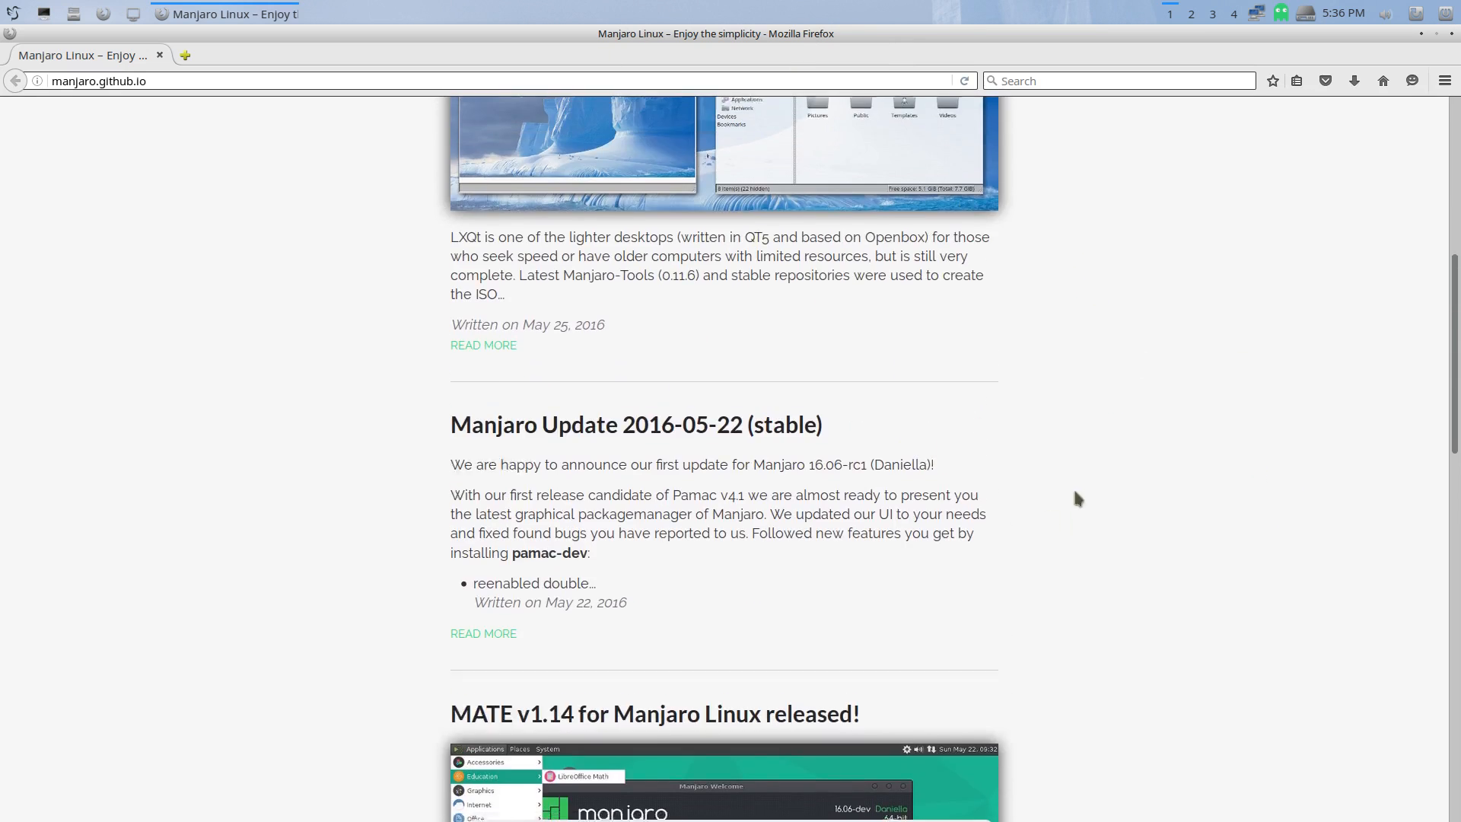
pyautogui.scroll(1, 1066, 441)
pyautogui.scroll(-5, 1071, 449)
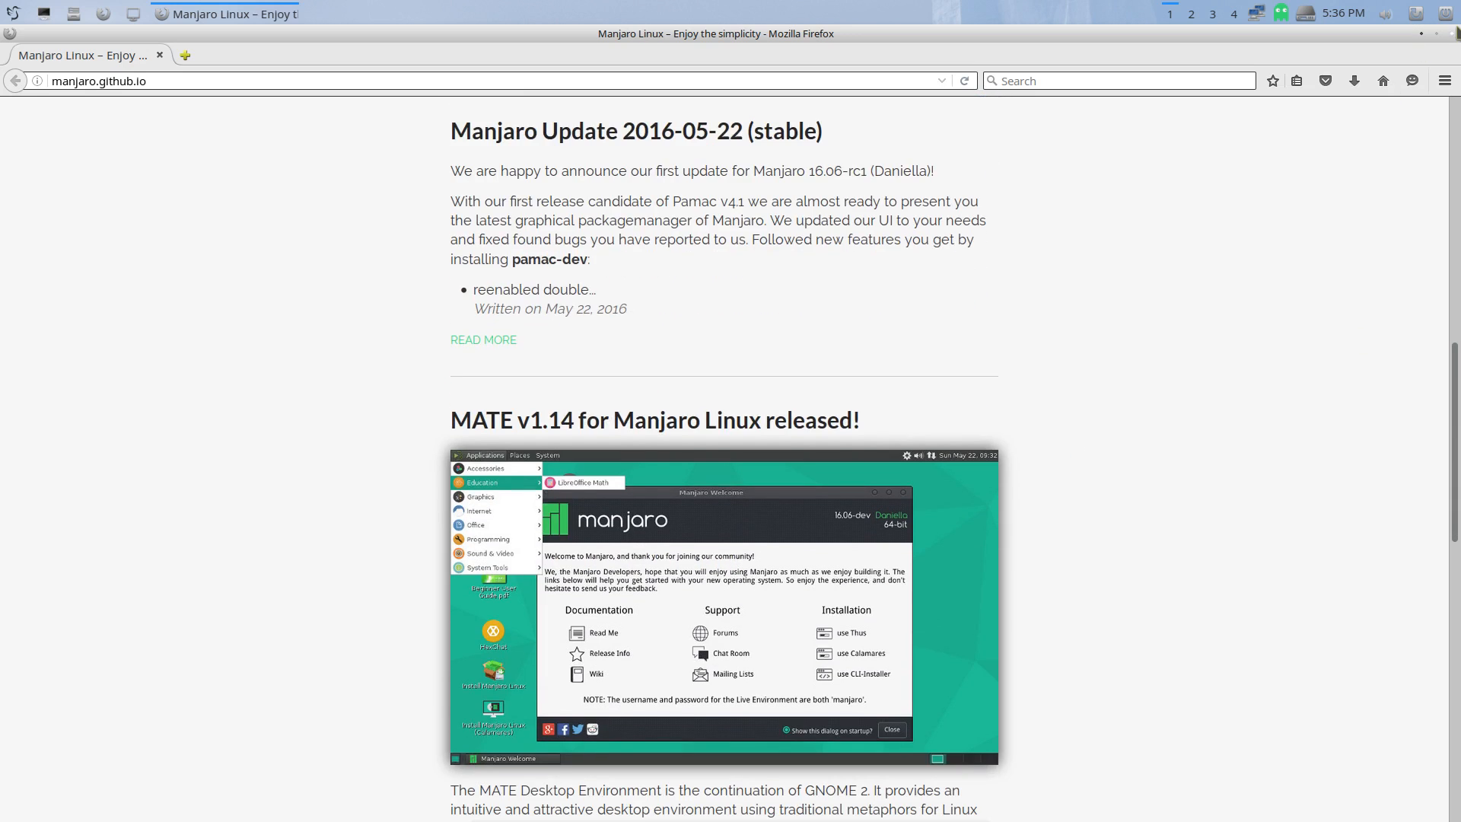
pyautogui.click(1452, 34)
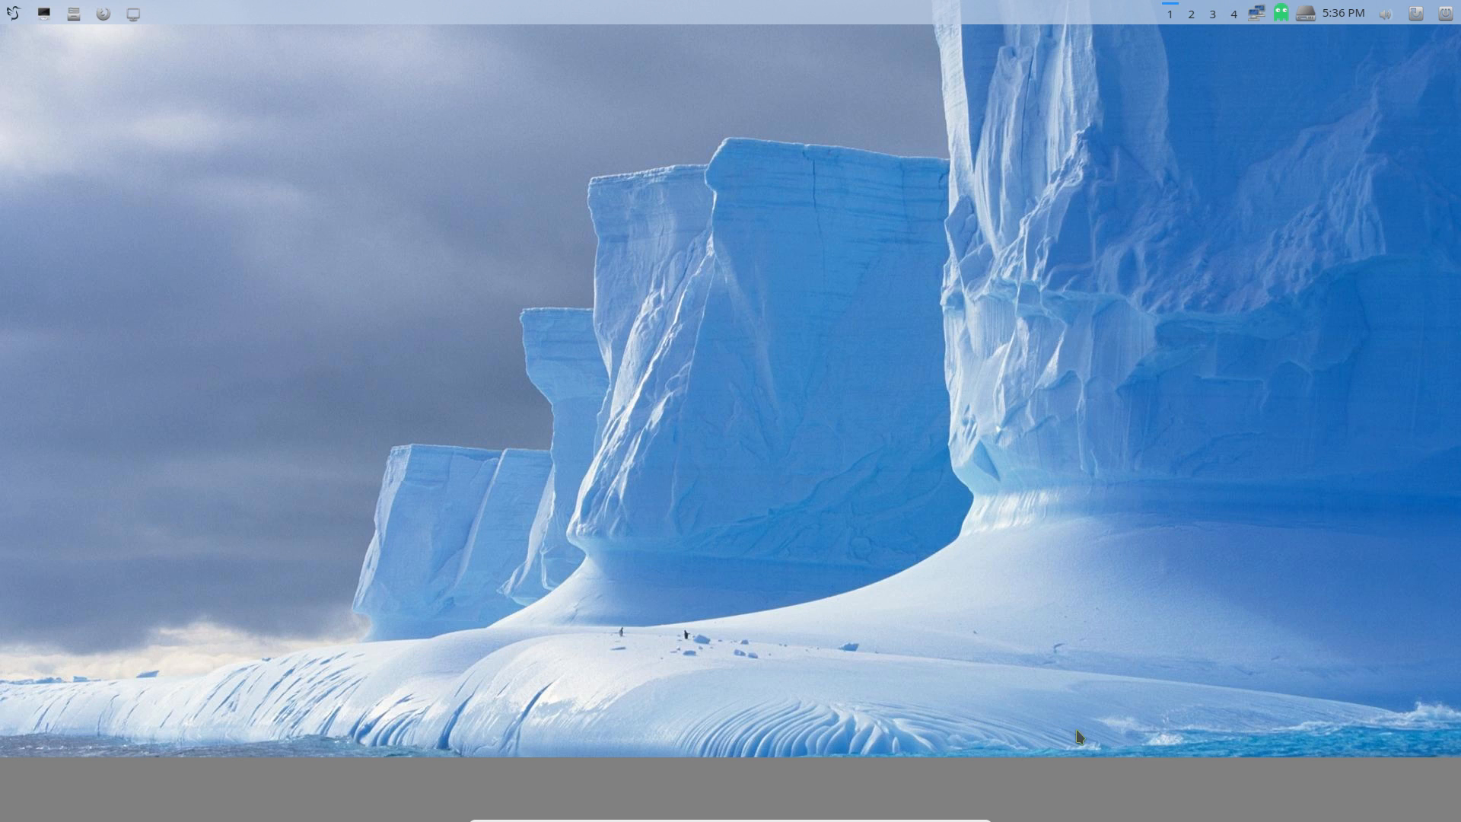
# Step: Review the General and Advanced desktop preferences and check the wallpaper image file browser without choosing a file
pyautogui.rightClick(536, 228)
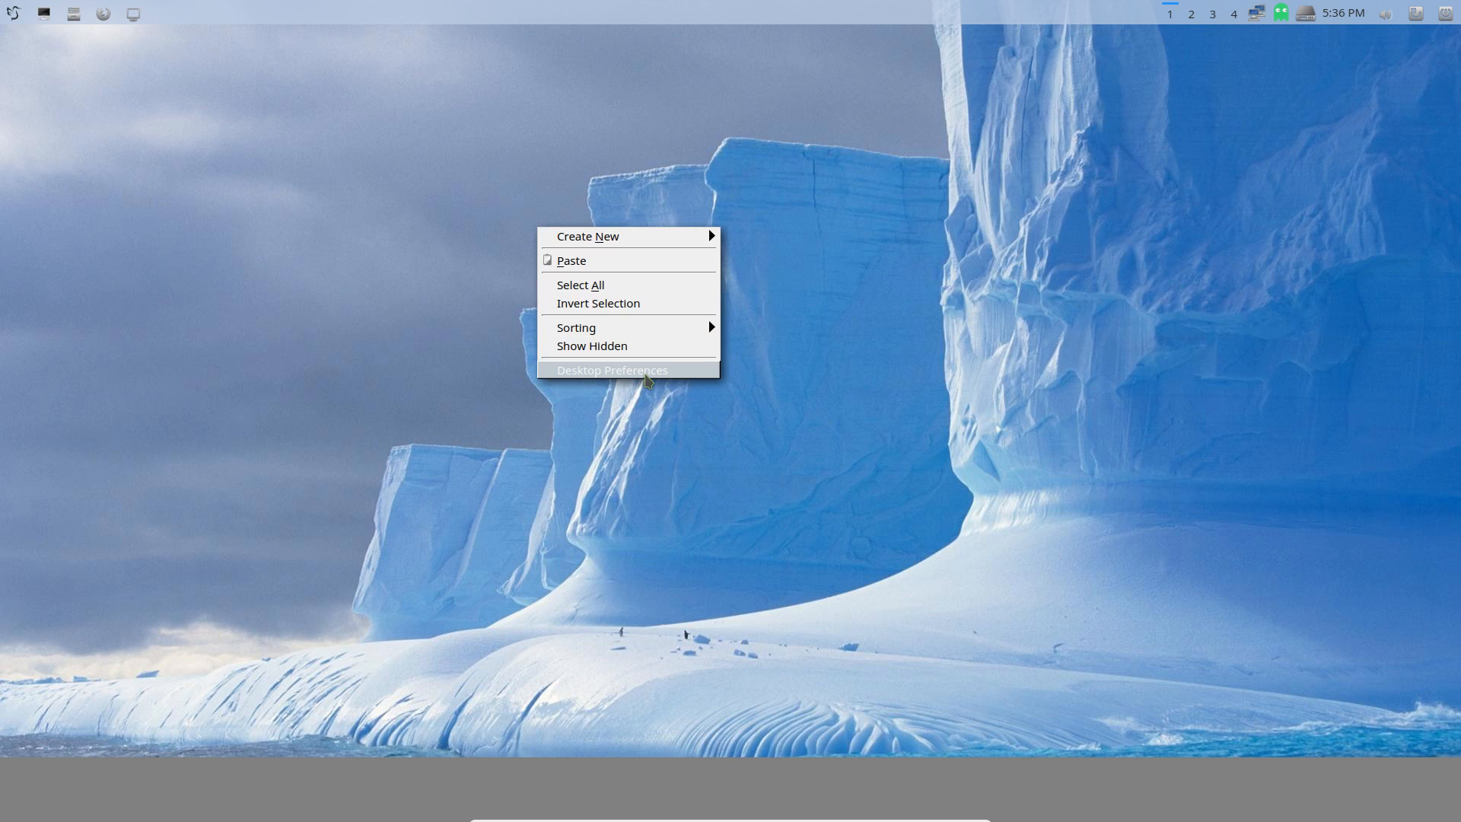
pyautogui.click(645, 375)
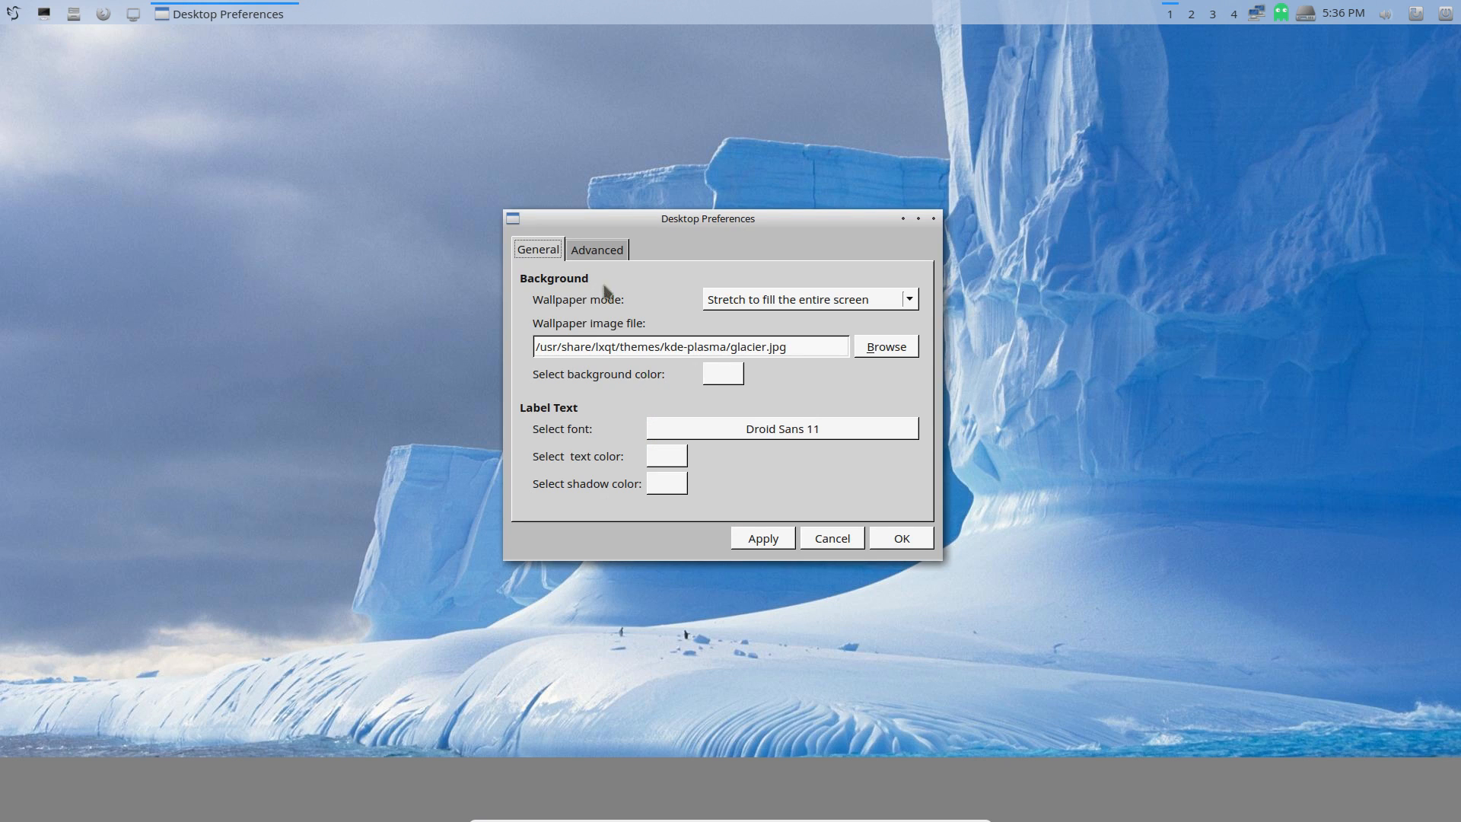
pyautogui.click(597, 253)
pyautogui.click(526, 254)
pyautogui.click(887, 348)
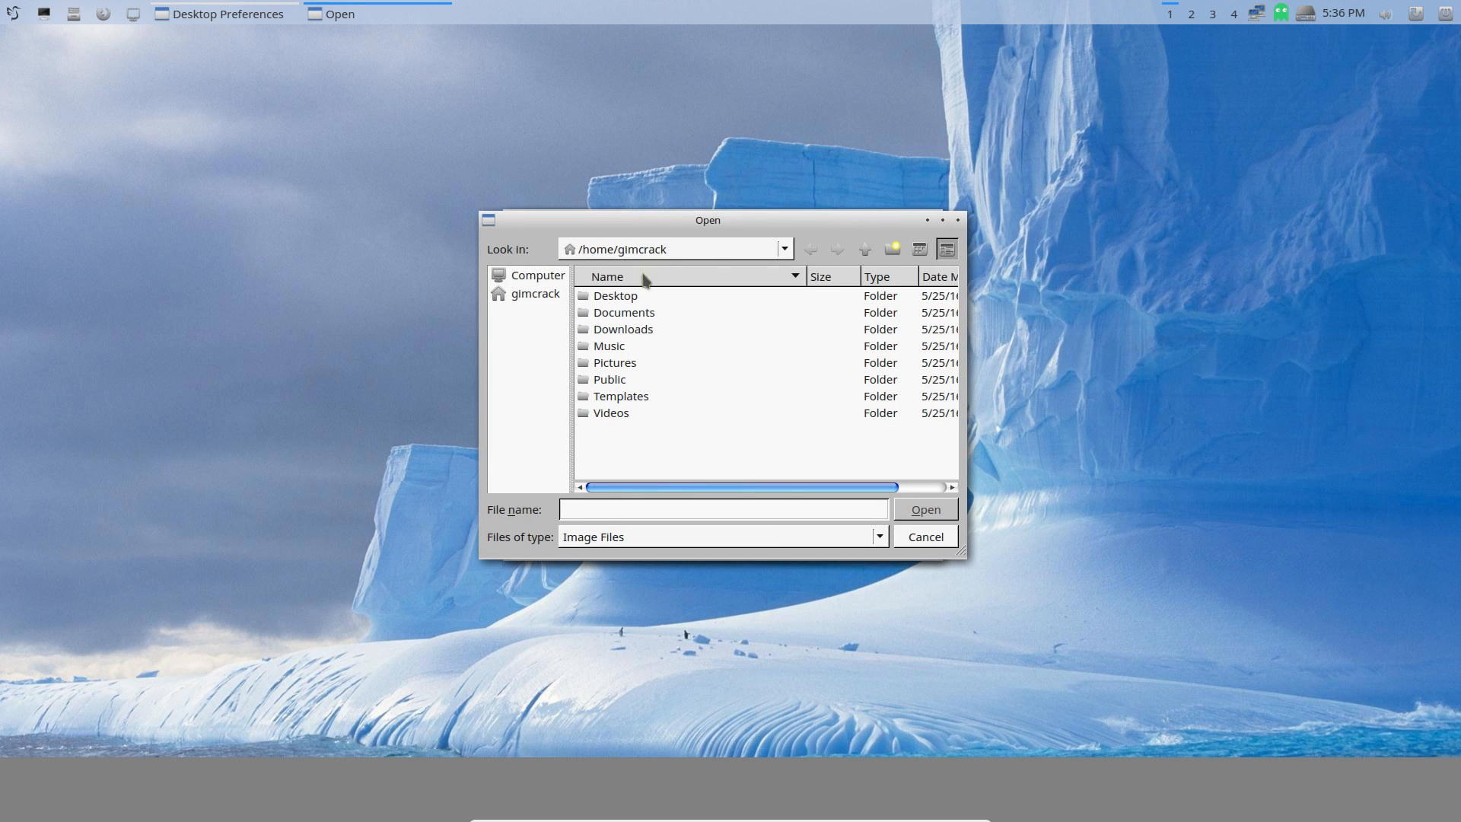
pyautogui.click(924, 538)
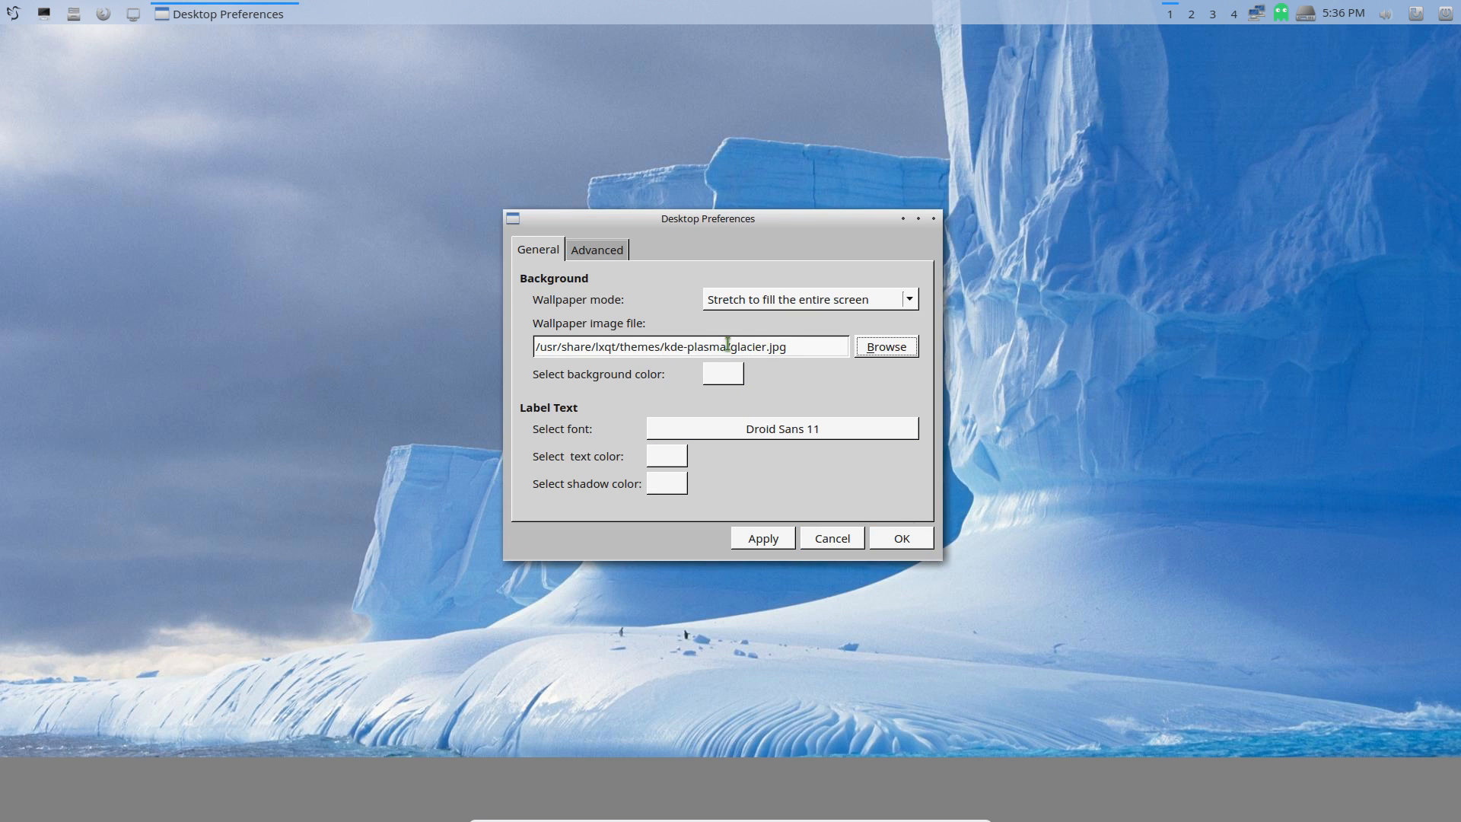
# Step: Copy the folder path /usr/share/lxqt/themes/kde-plasma from the wallpaper image setting and cancel the desktop preferences
pyautogui.moveTo(727, 346); pyautogui.dragTo(516, 346)
pyautogui.press('cmd+c')
pyautogui.rightClick(586, 347)
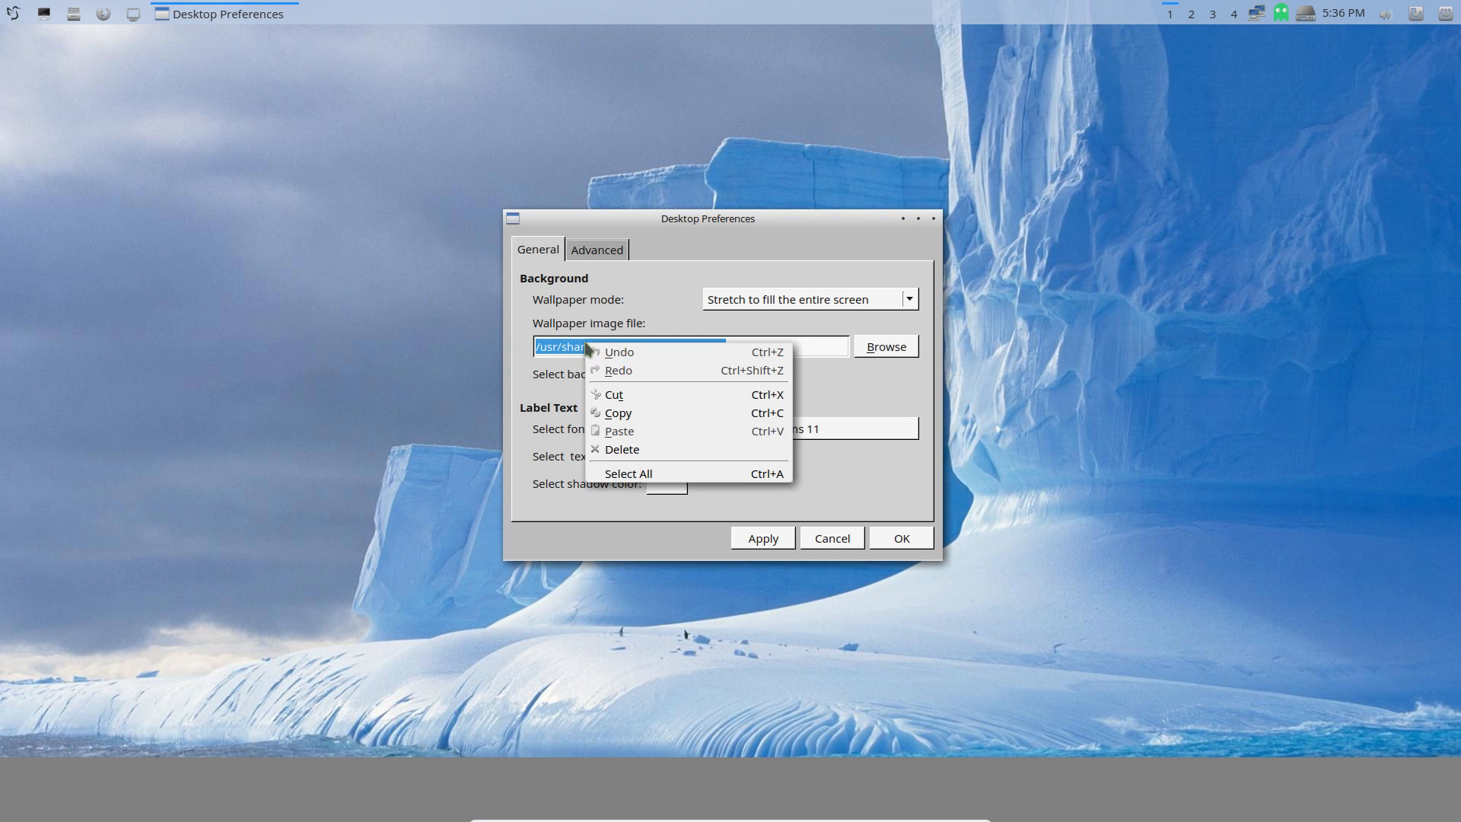
pyautogui.click(628, 411)
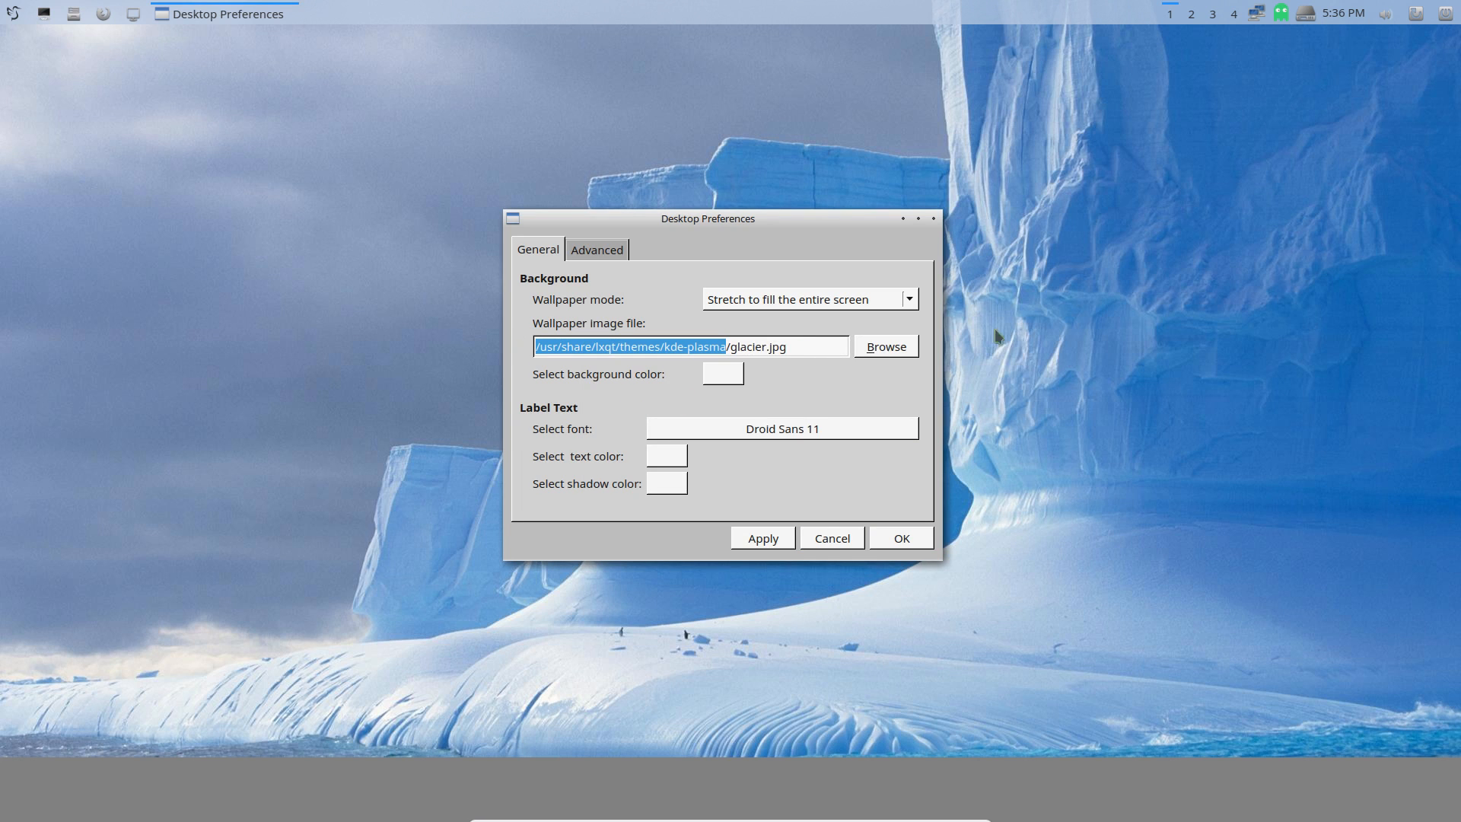
pyautogui.click(849, 541)
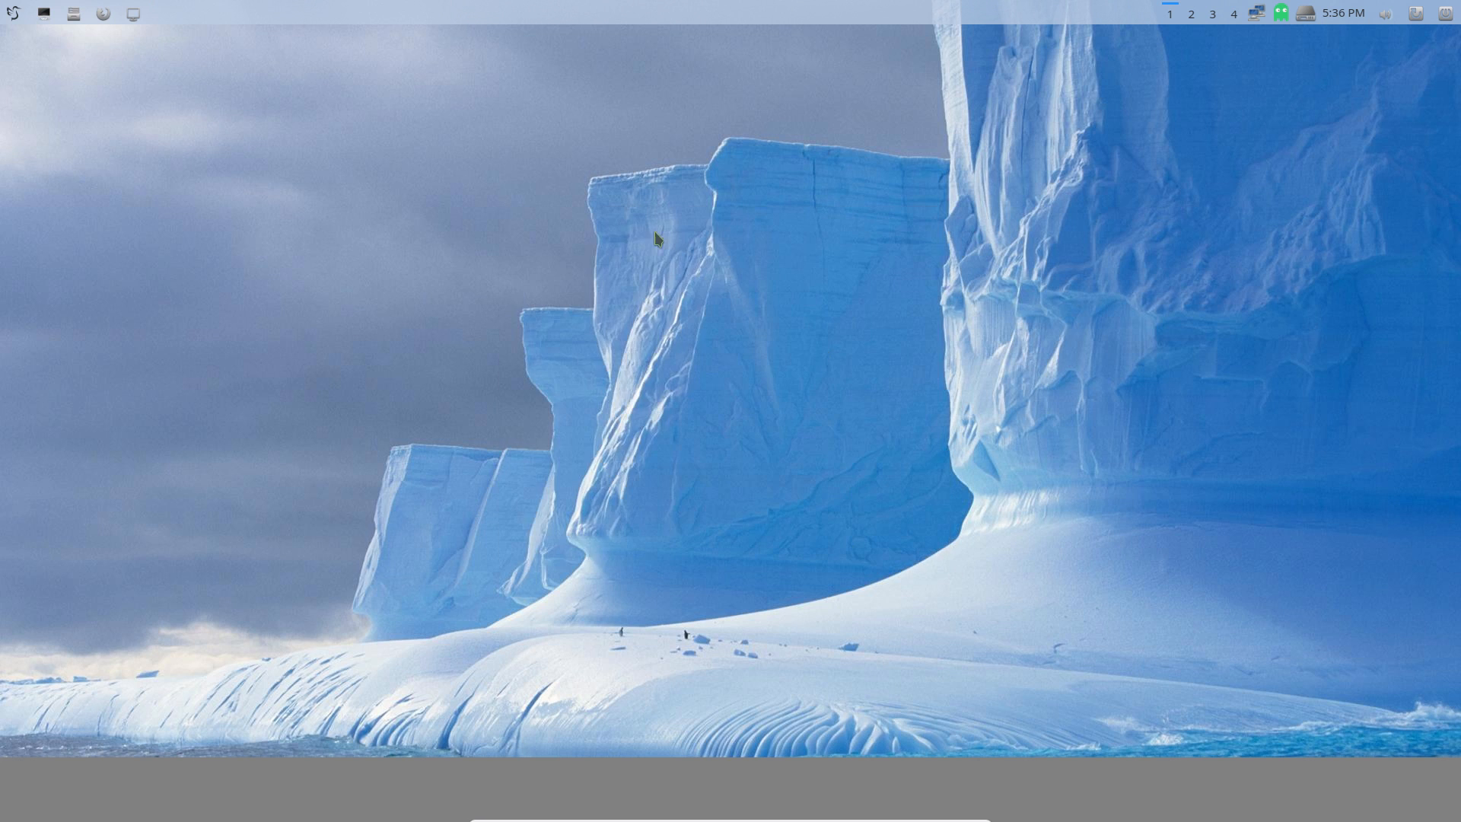
# Step: In a new terminal, change to the copied folder /usr/share/lxqt/themes/kde-plasma and list its files
pyautogui.click(47, 15)
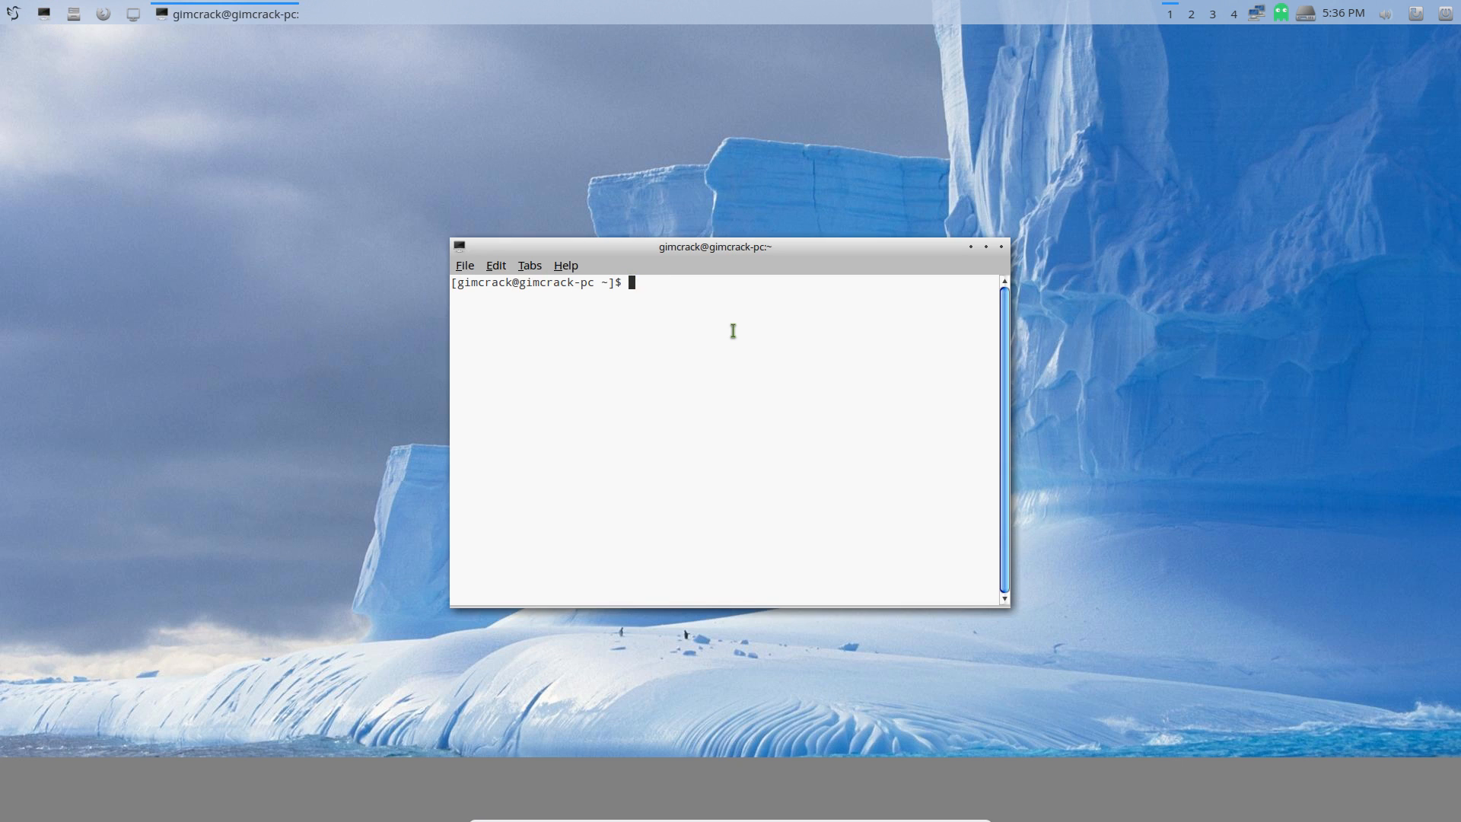
pyautogui.write('cd')
pyautogui.rightClick(696, 294)
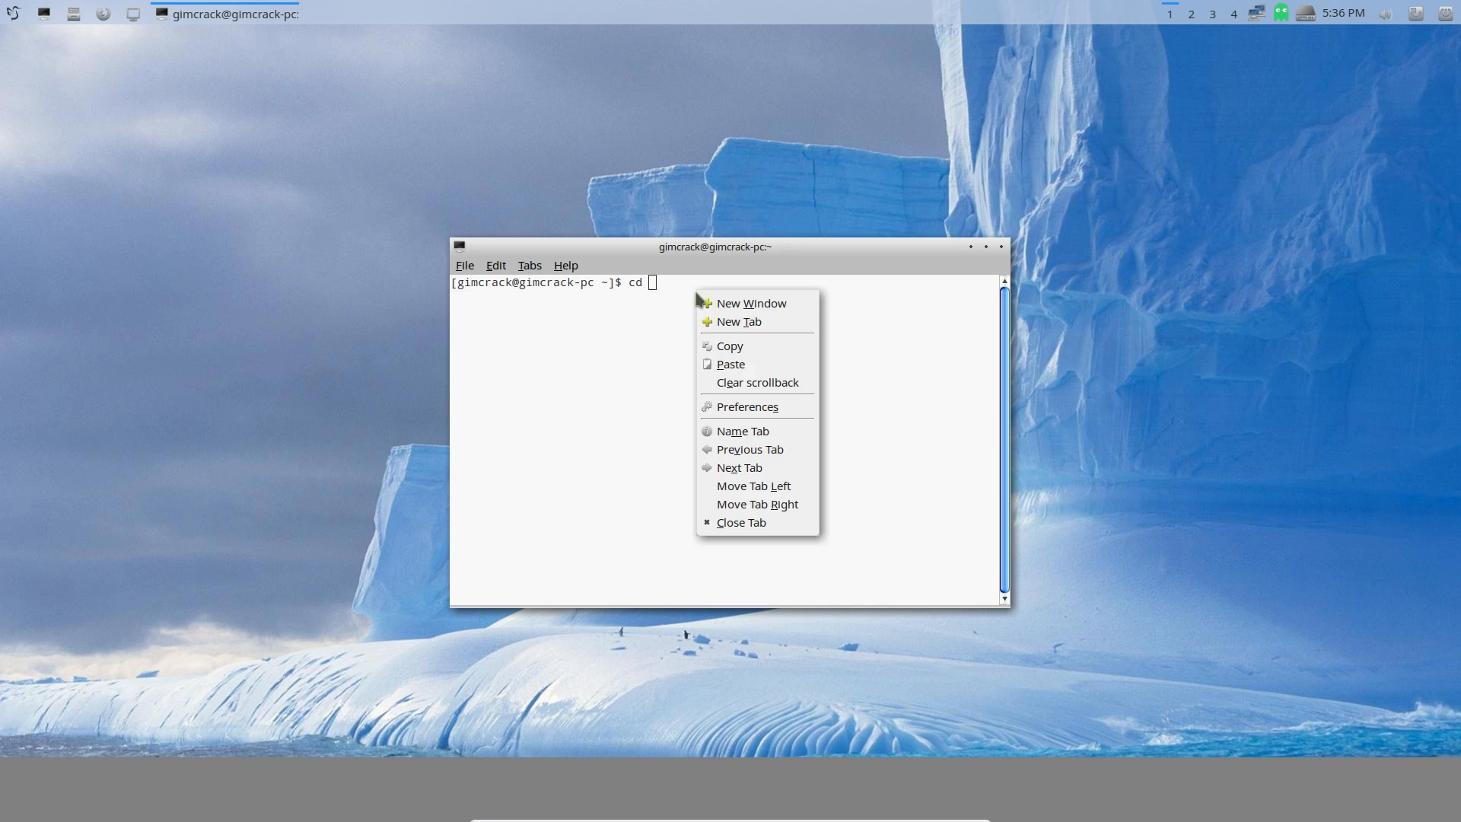
pyautogui.click(742, 365)
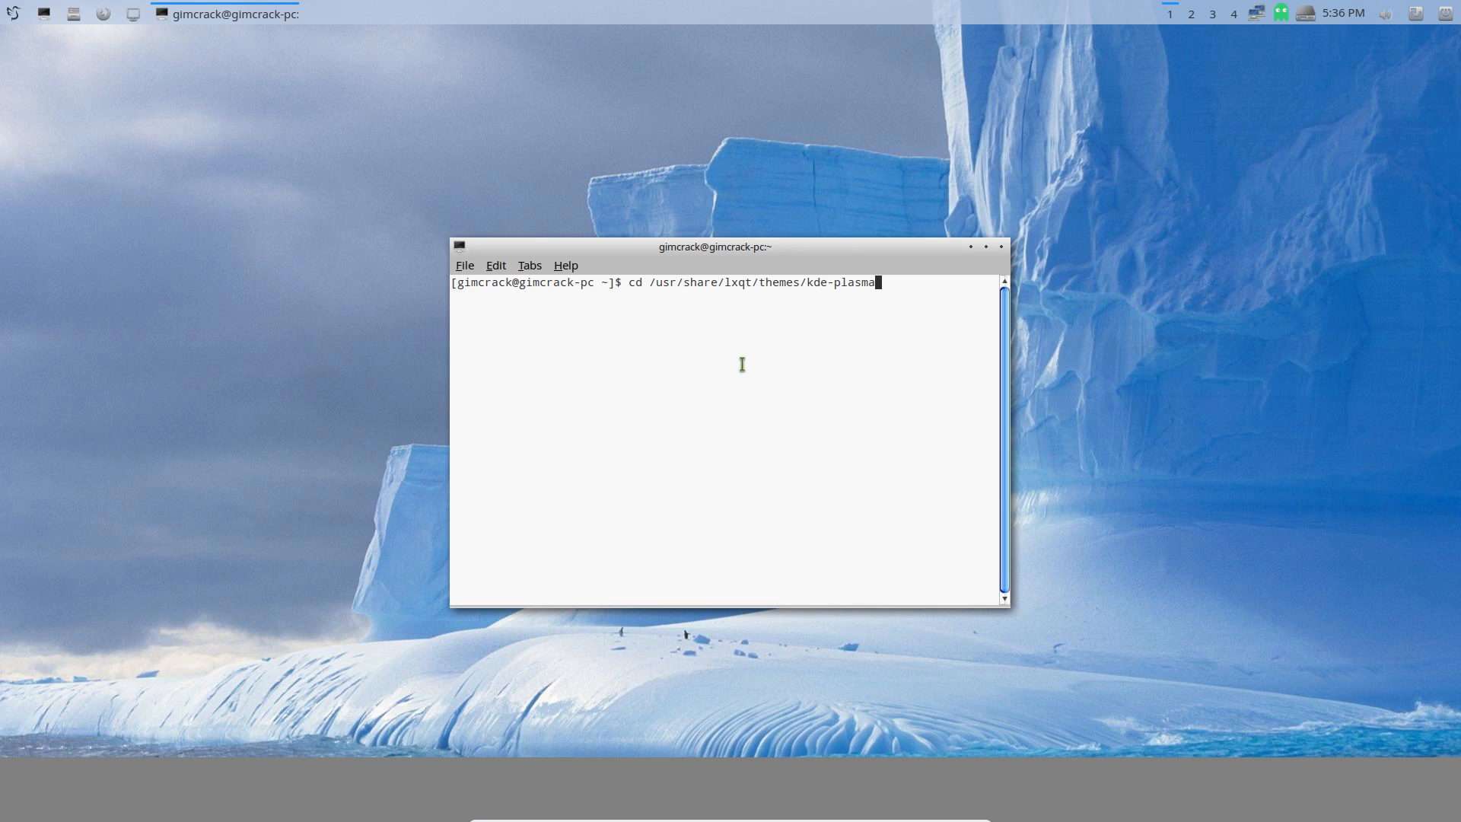
pyautogui.press('Return')
pyautogui.write('ls')
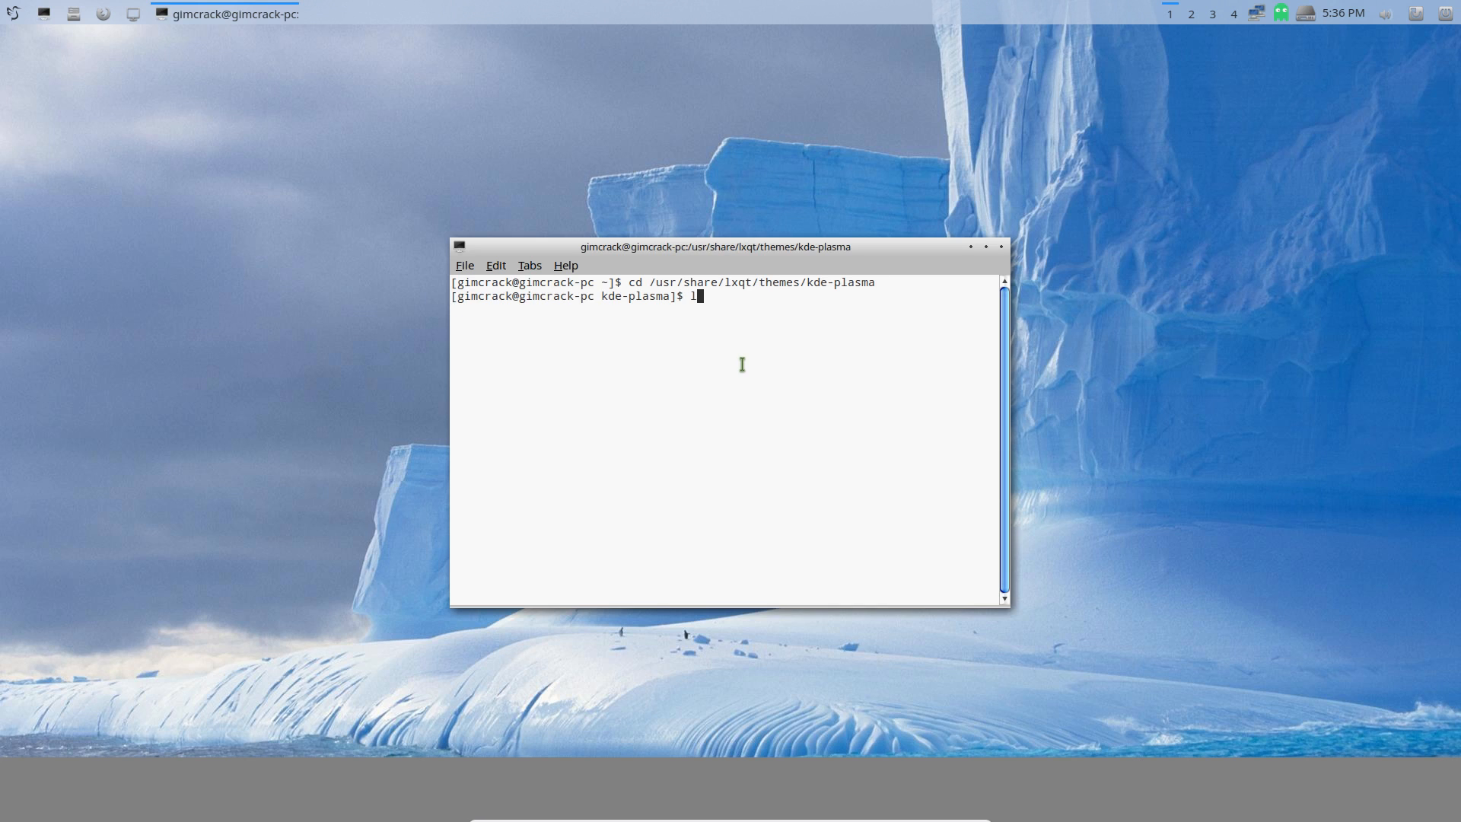
pyautogui.press('Return')
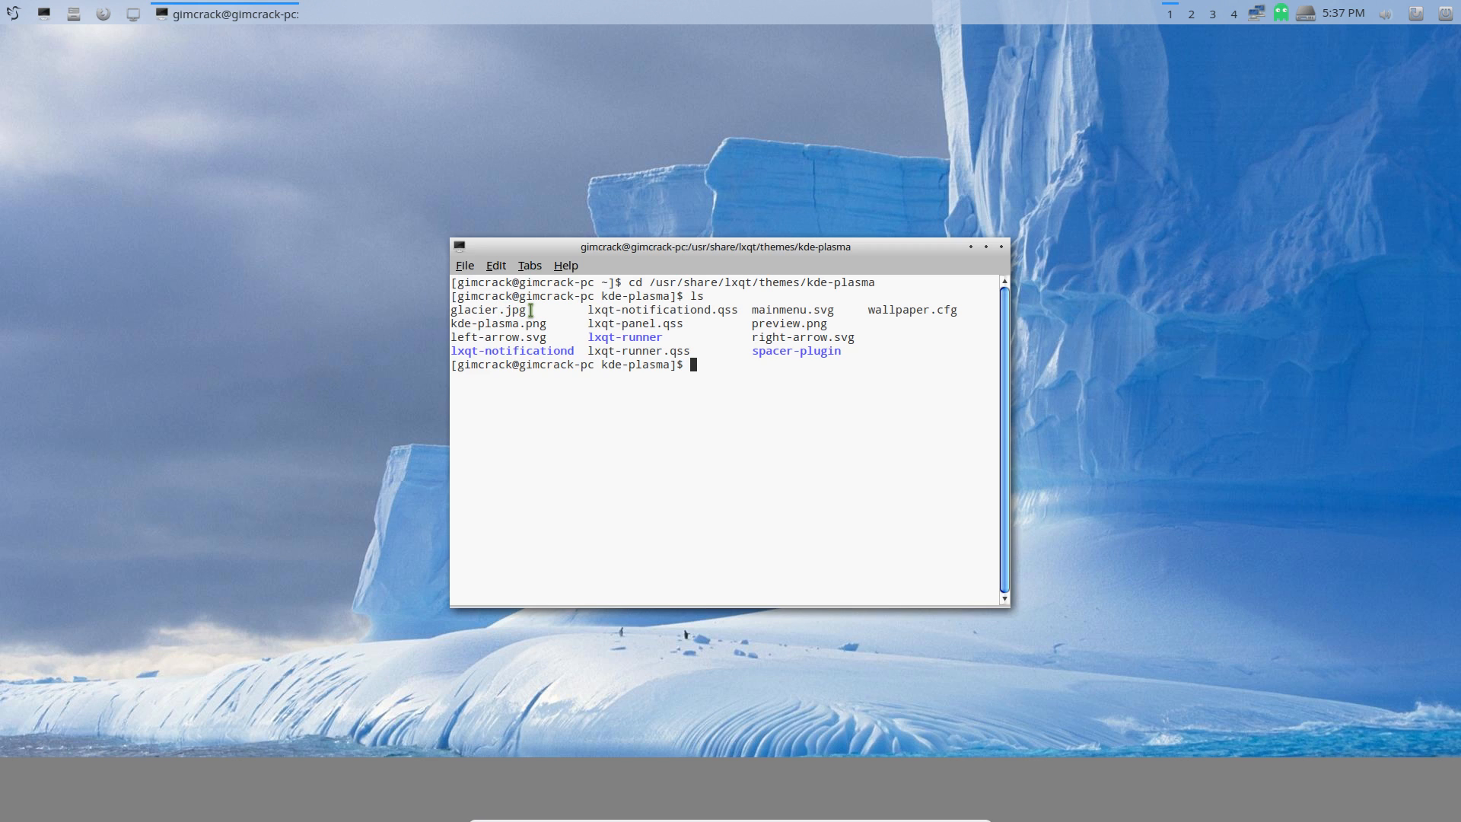
# Step: Try to view glacier.jpg with feh, and try to install feh with pacman -S feh without root rights
pyautogui.moveTo(651, 819)
pyautogui.write('feh glacier.jpg')
pyautogui.press('Return')
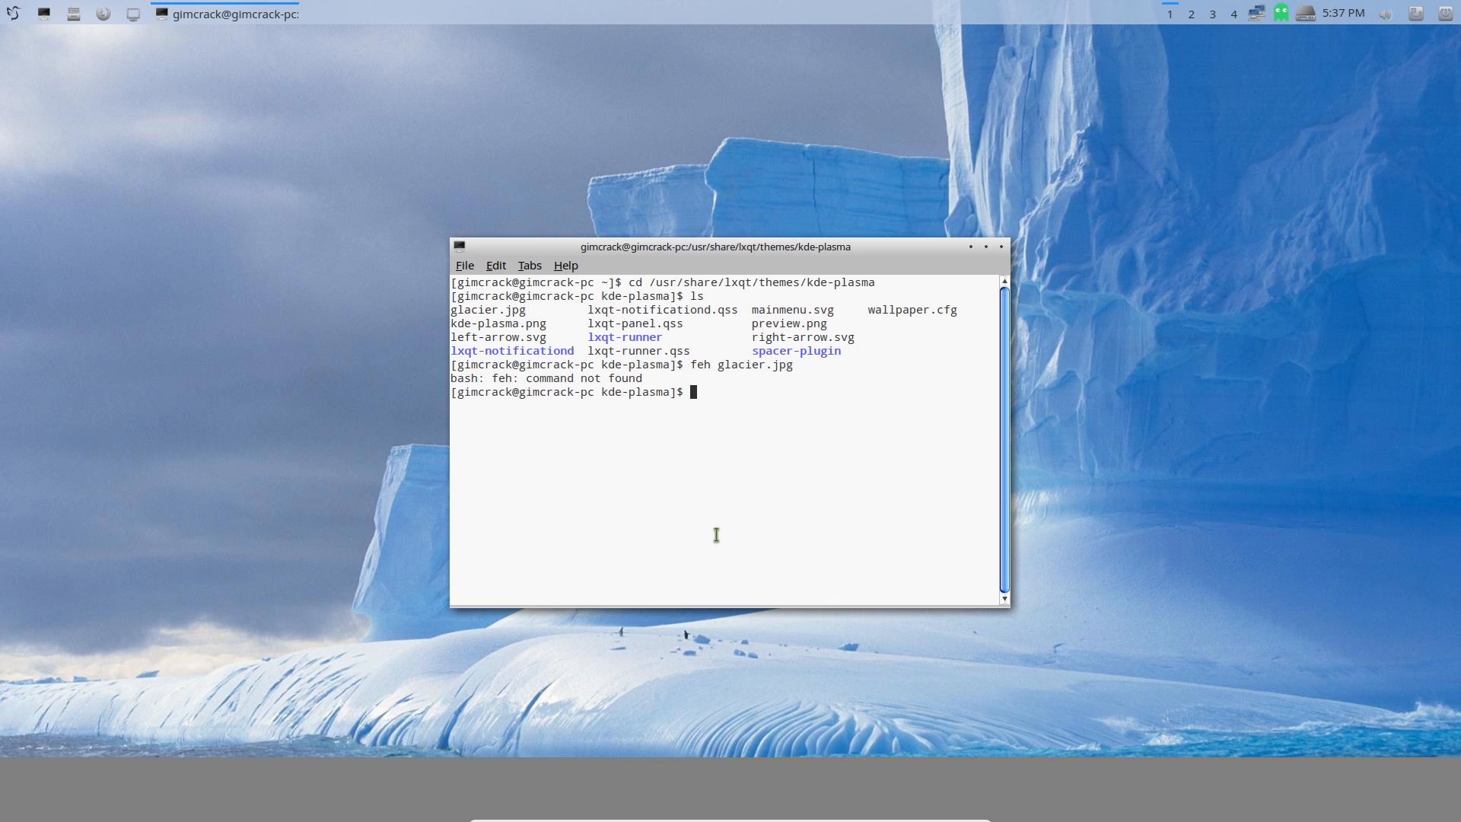
pyautogui.write('pacman -S feh')
pyautogui.press('Return')
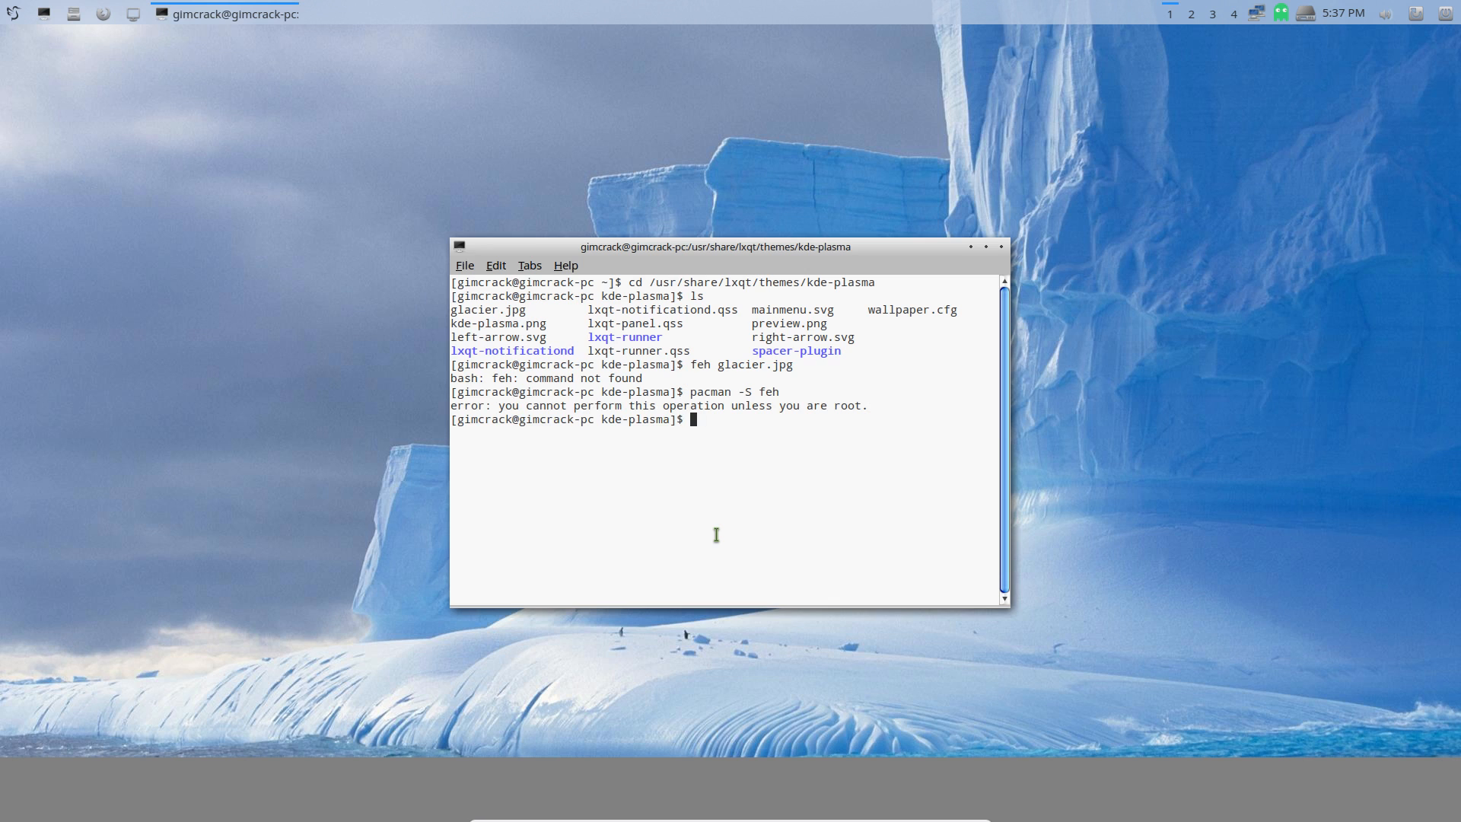
# Step: Install feh with sudo pacman -S feh, entering the account password and answering y to proceed
pyautogui.write('sudo pacman -S feh')
pyautogui.press('Return')
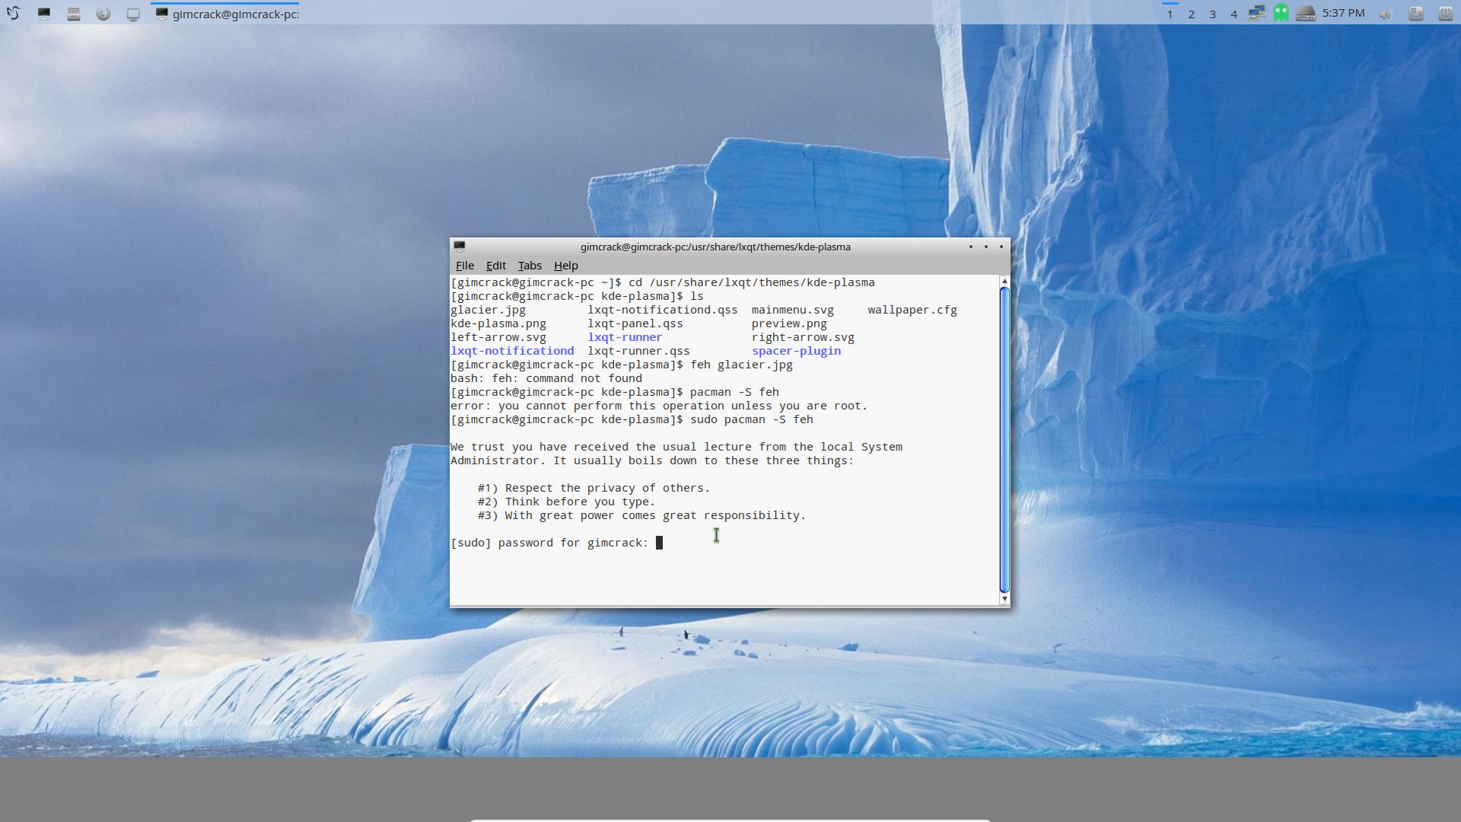
pyautogui.press('Return')
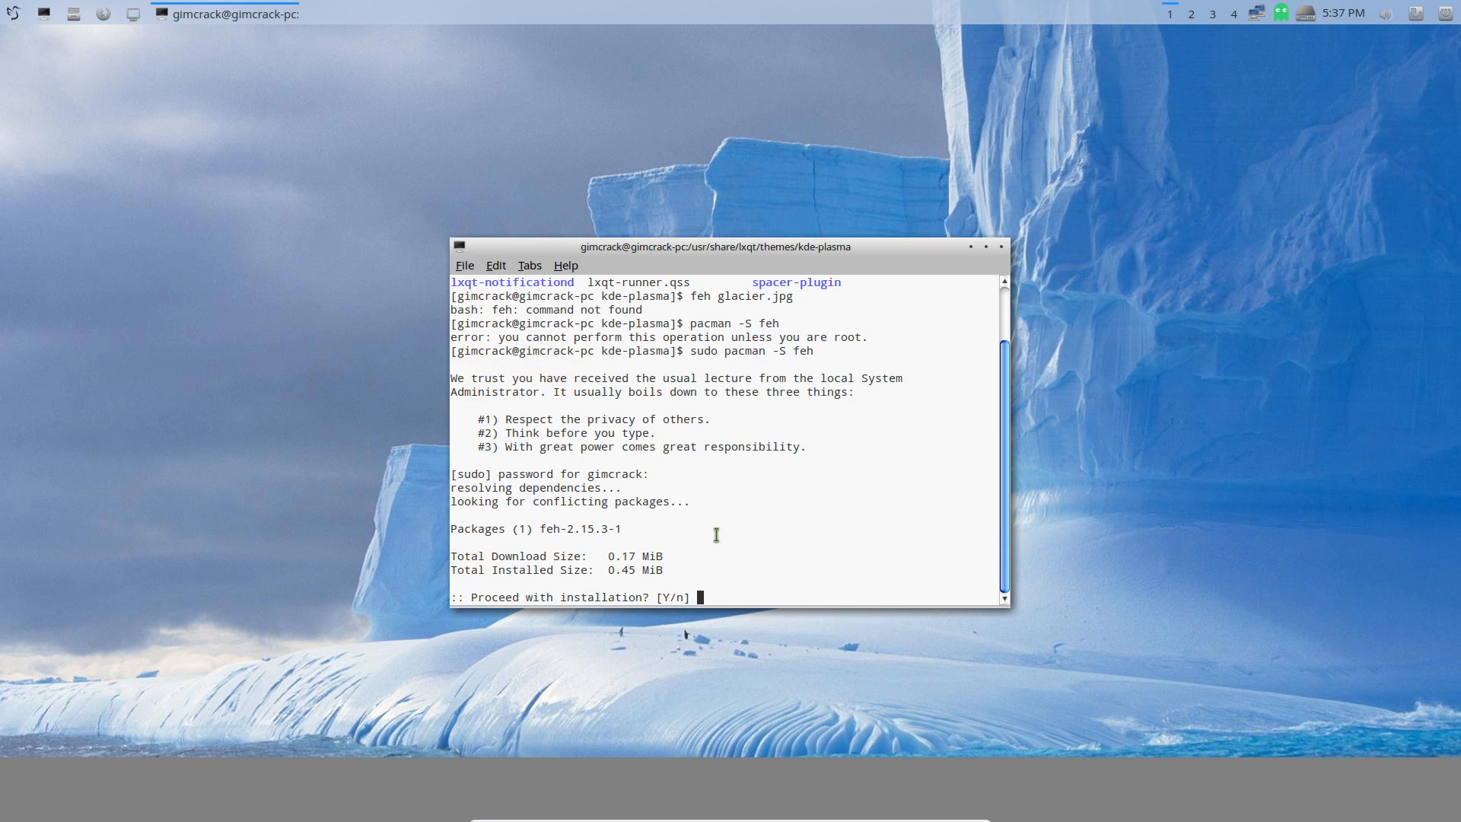
pyautogui.write('y')
pyautogui.press('Return')
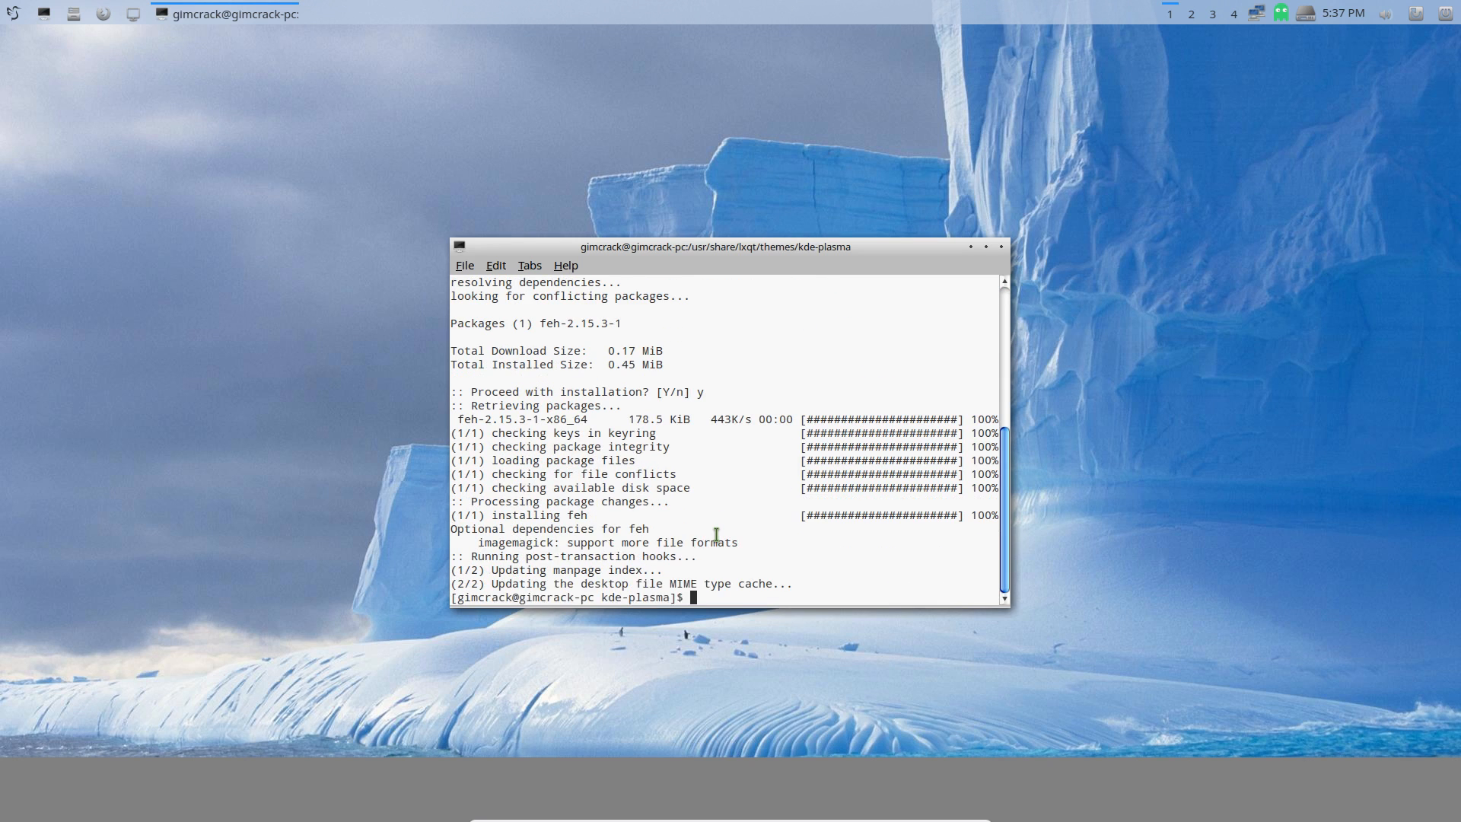
# Step: List the kde-plasma folder again and open glacier.jpg in feh
pyautogui.write('ls')
pyautogui.press('Return')
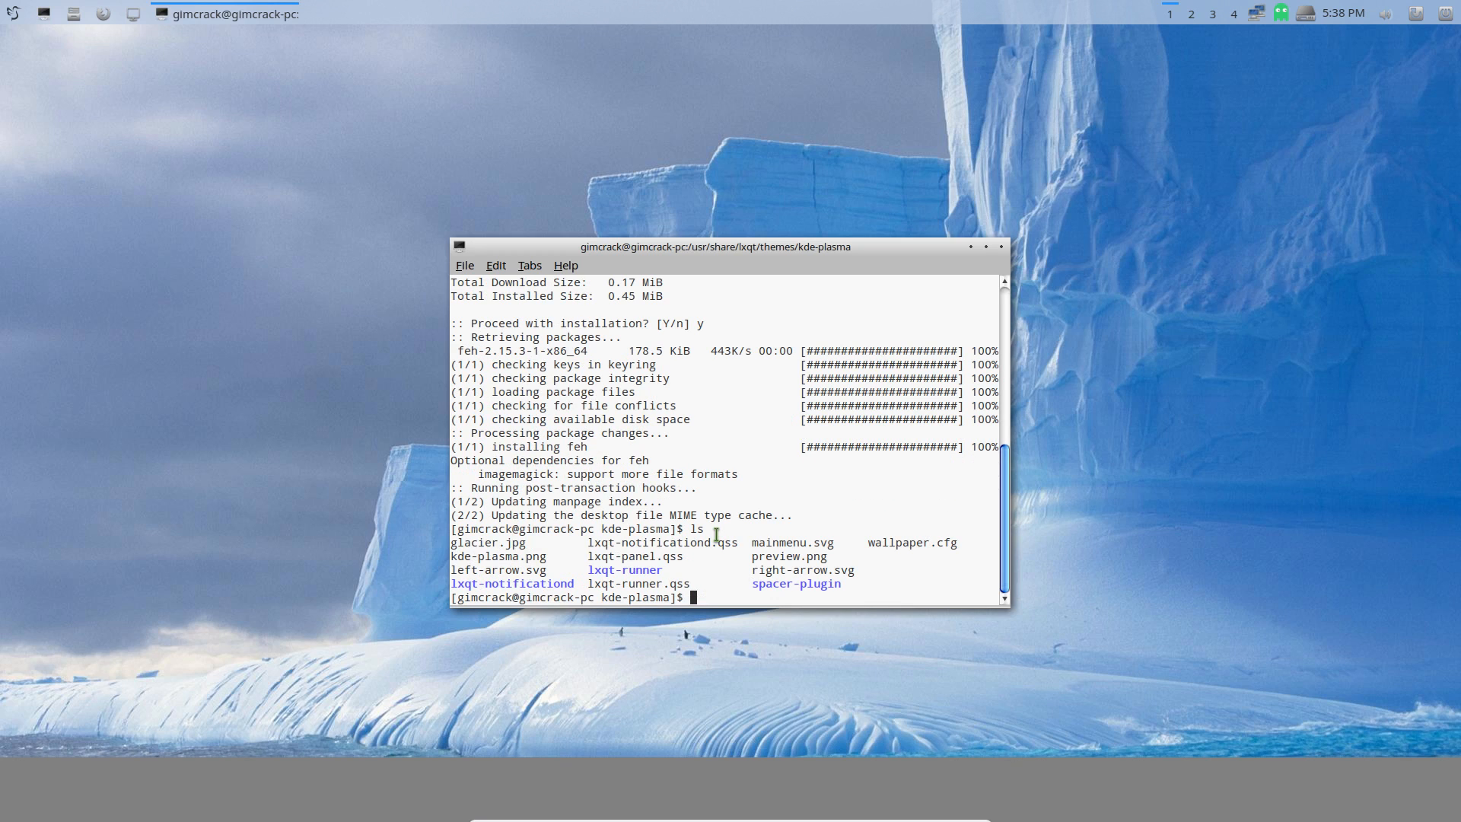
pyautogui.write('feh glacier.jpg')
pyautogui.press('Return')
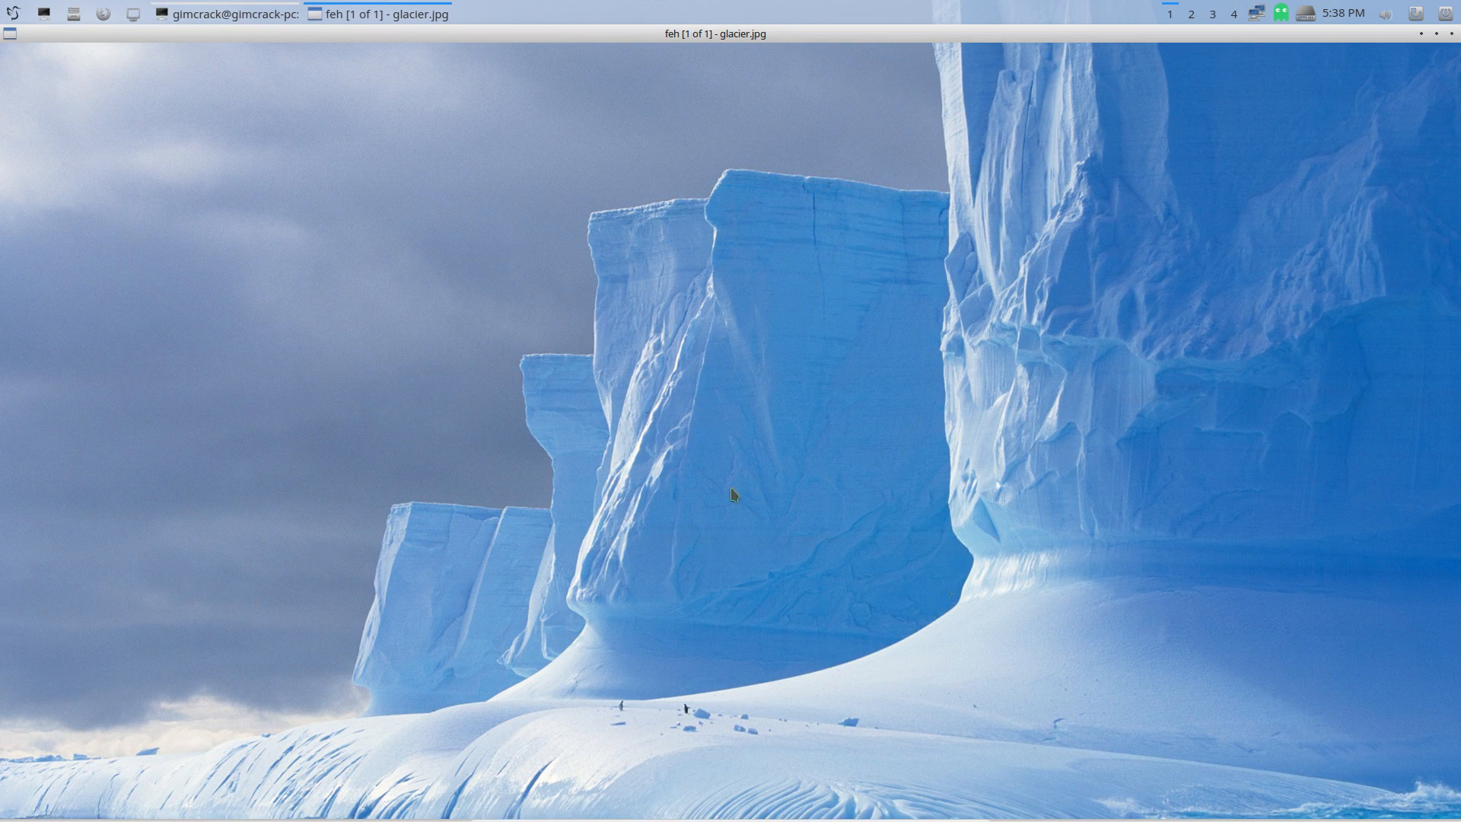
# Step: Set glacier.jpg as the desktop background with feh's Set Filled option, and uncover the desktop by minimizing feh and moving the terminal higher
pyautogui.rightClick(629, 239)
pyautogui.moveTo(656, 245)
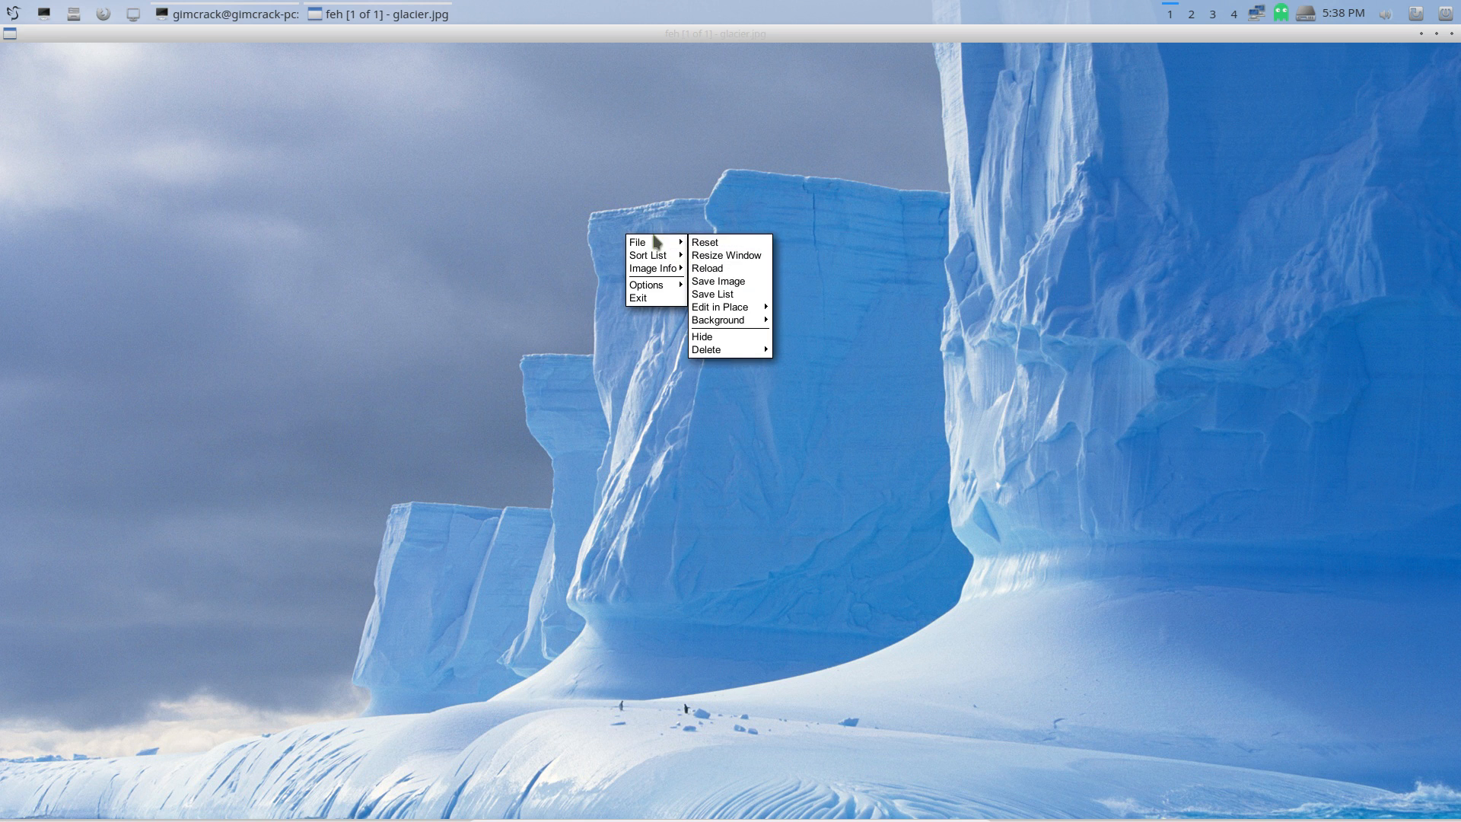
pyautogui.moveTo(738, 326)
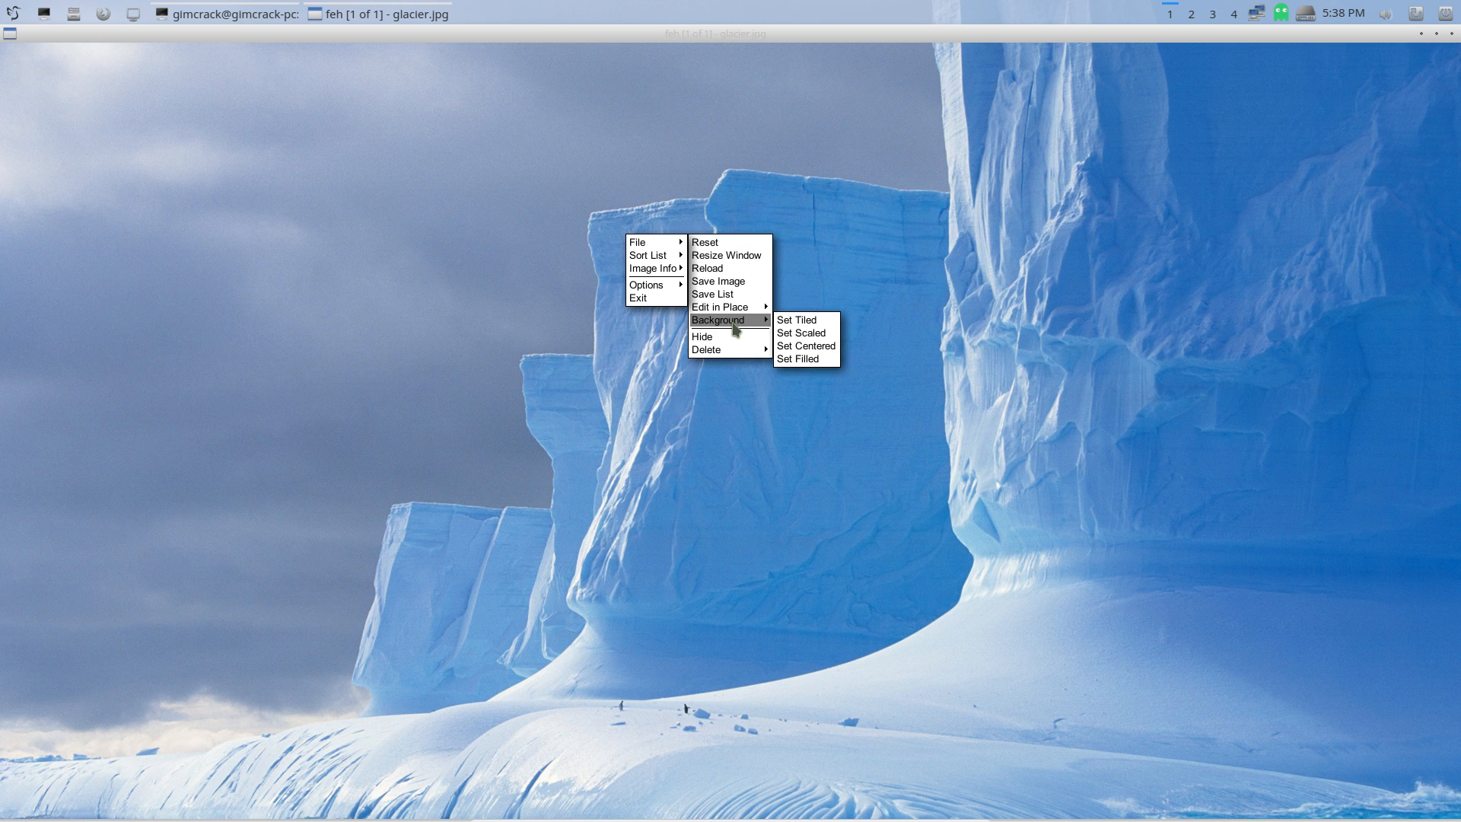
pyautogui.click(829, 366)
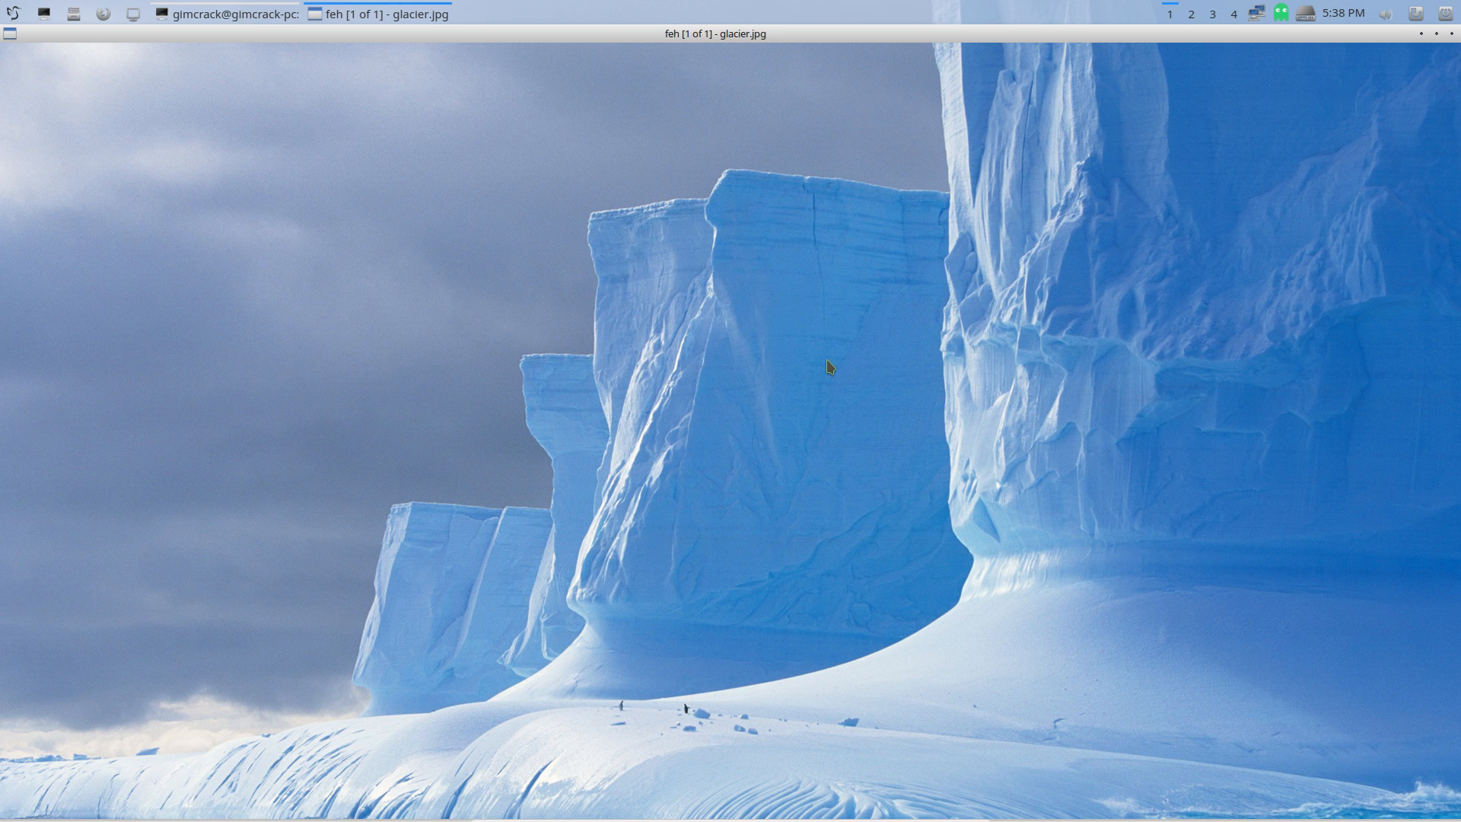
pyautogui.click(1421, 34)
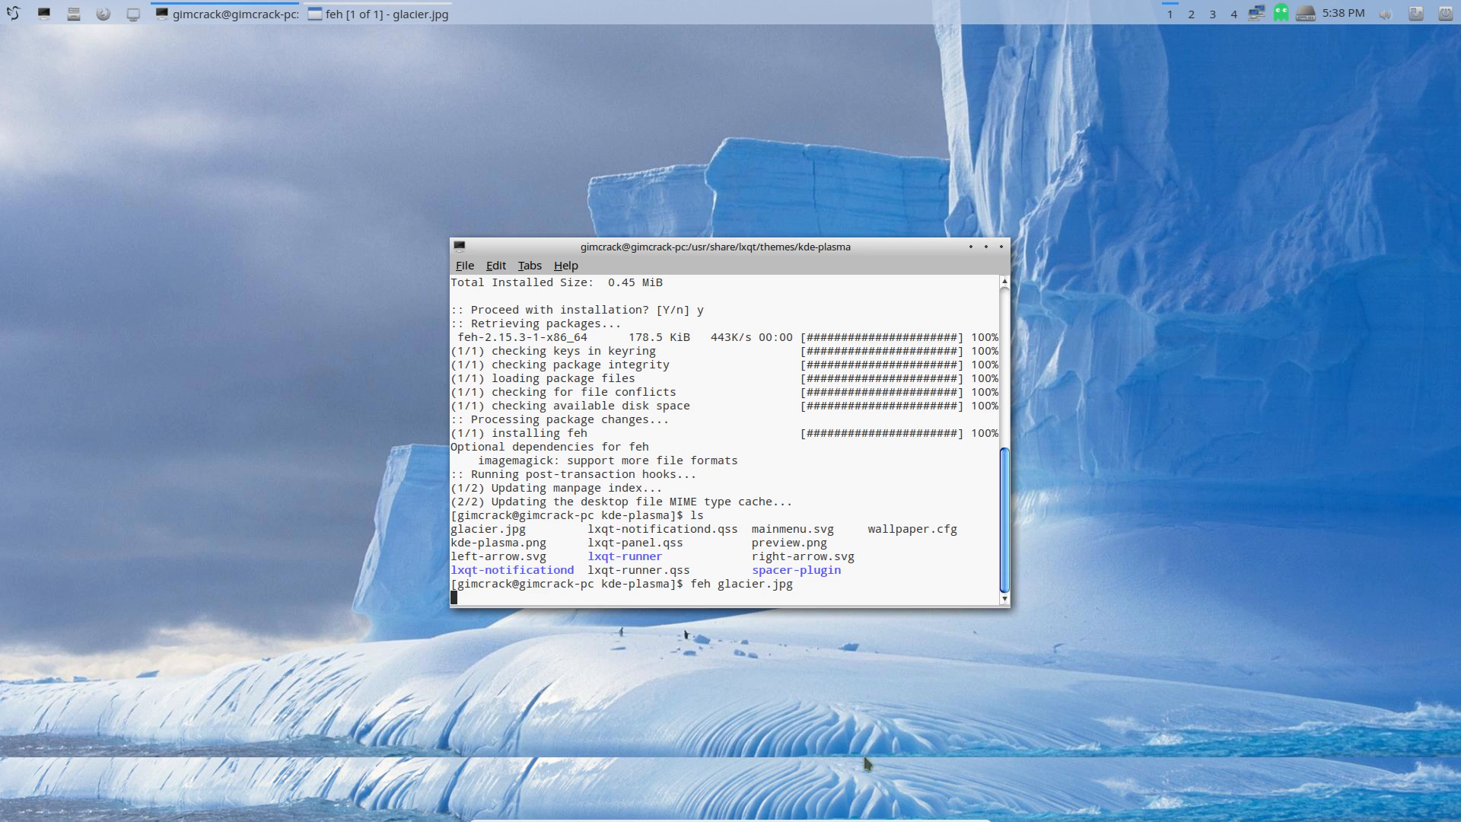
pyautogui.moveTo(732, 242); pyautogui.dragTo(815, 59)
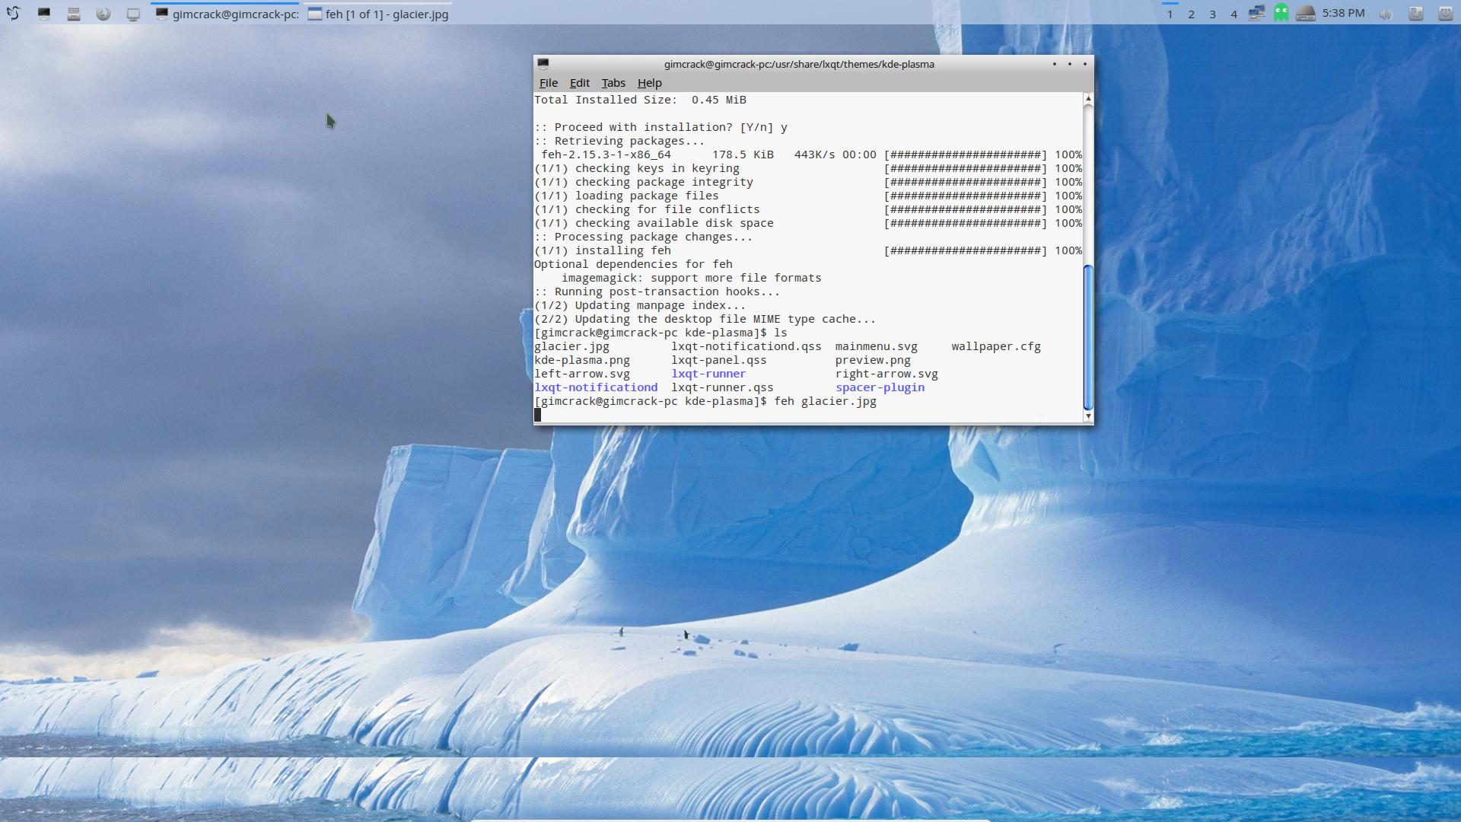
# Step: Bring back the glacier.jpg window, check feh's other options, exit feh and close the terminal
pyautogui.click(359, 13)
pyautogui.rightClick(783, 196)
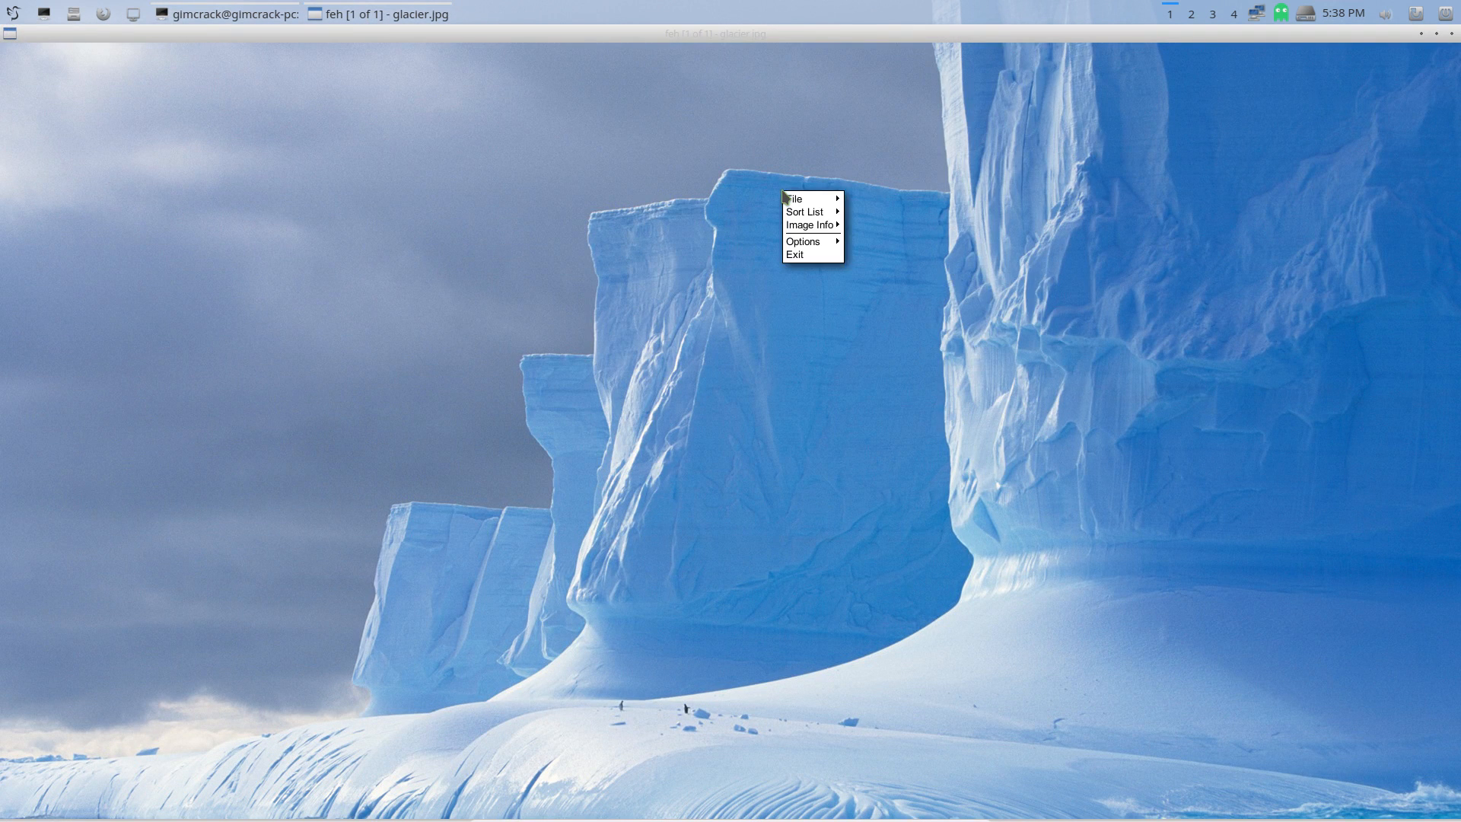
pyautogui.moveTo(799, 200)
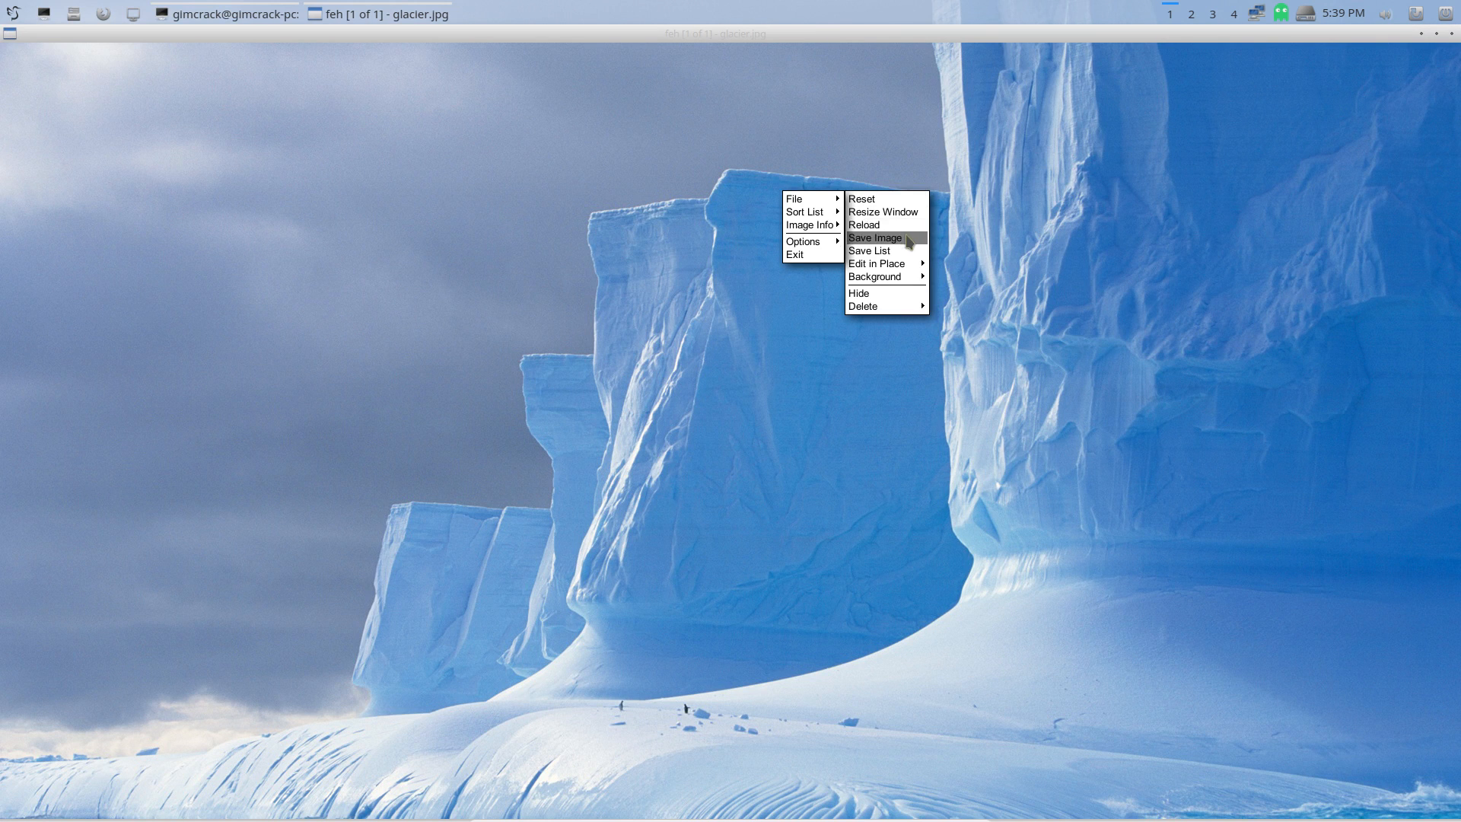
pyautogui.moveTo(913, 266)
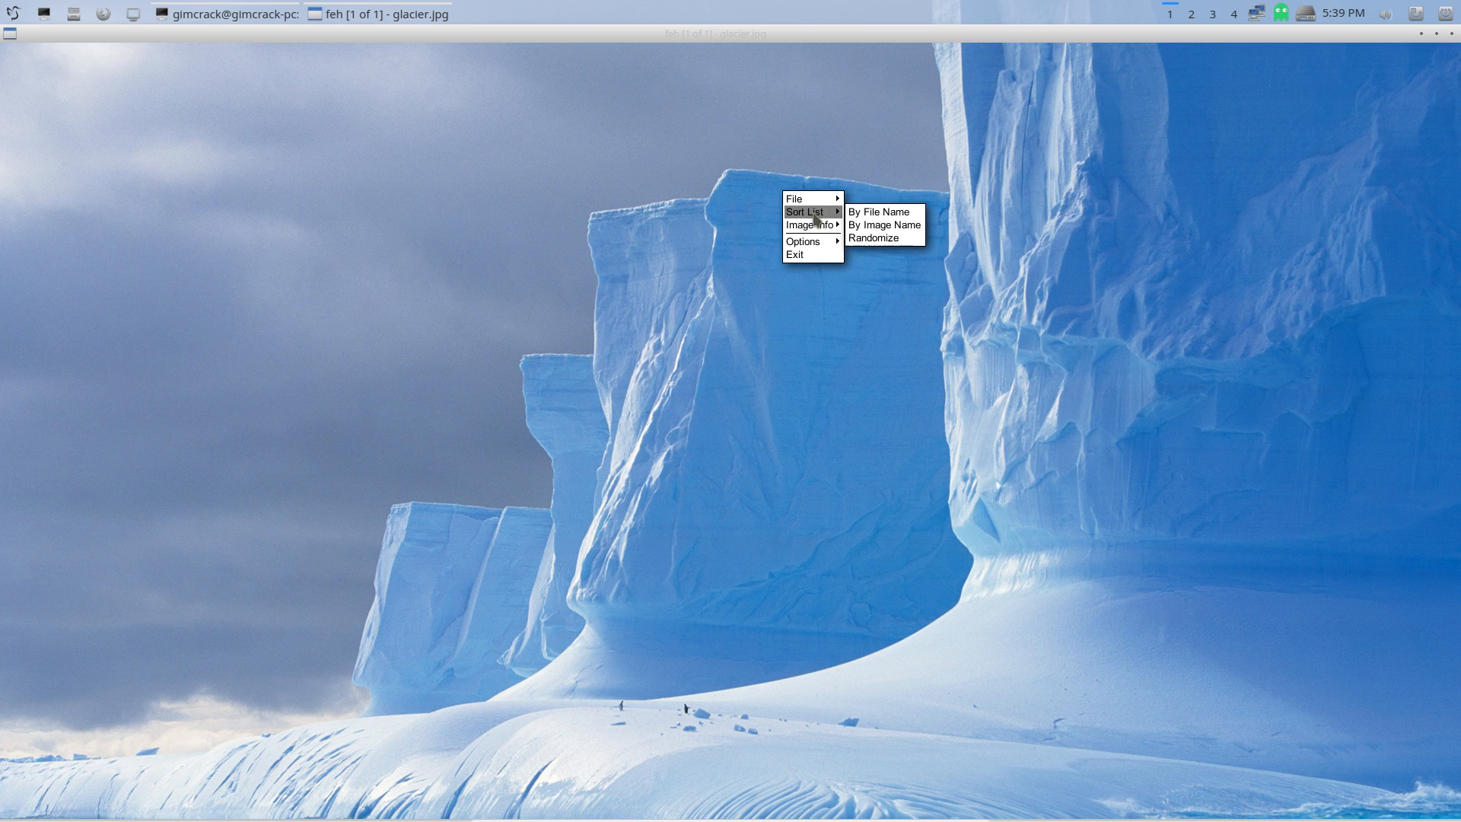
pyautogui.moveTo(815, 230)
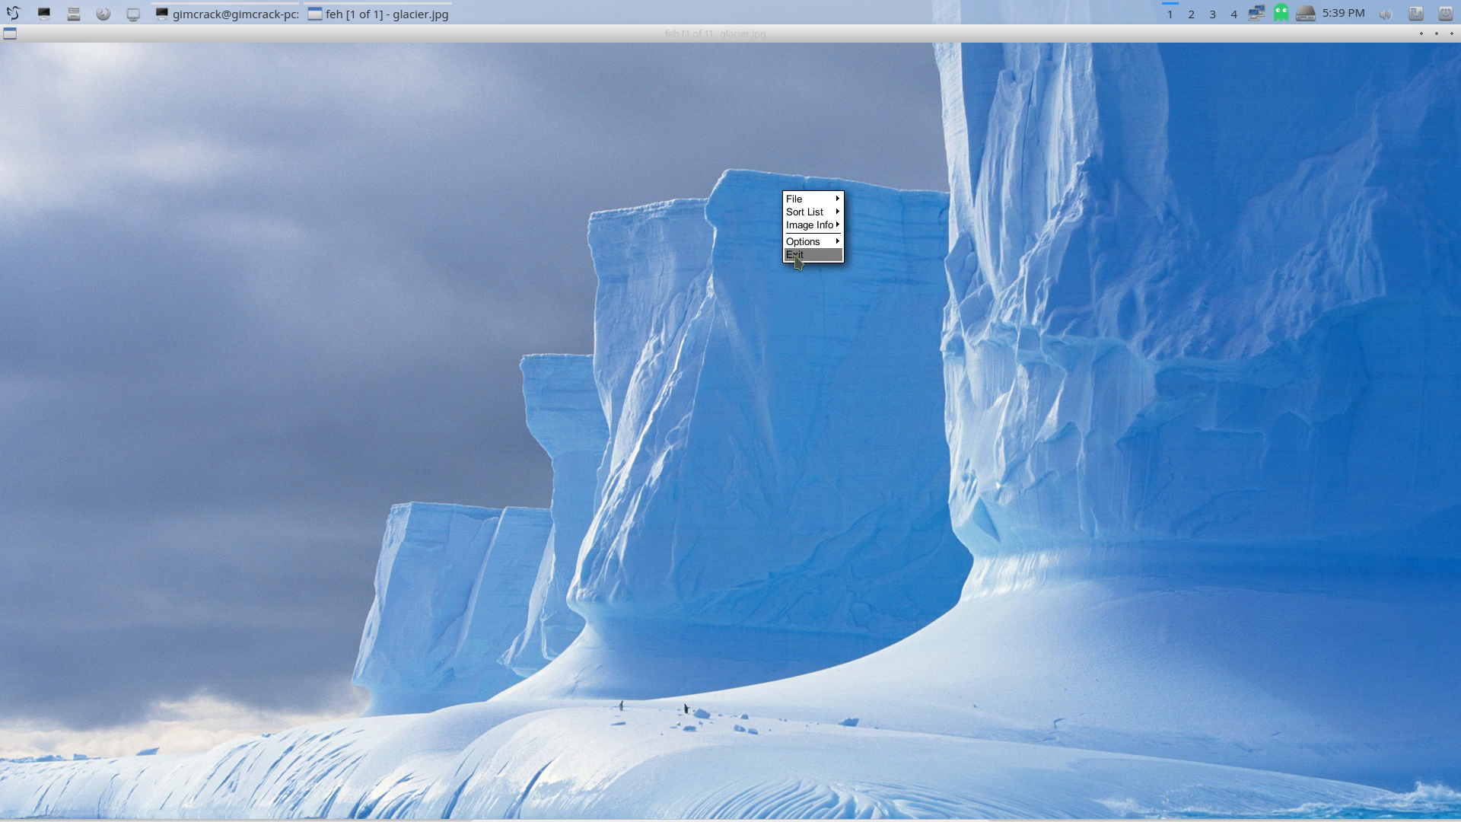
pyautogui.click(797, 256)
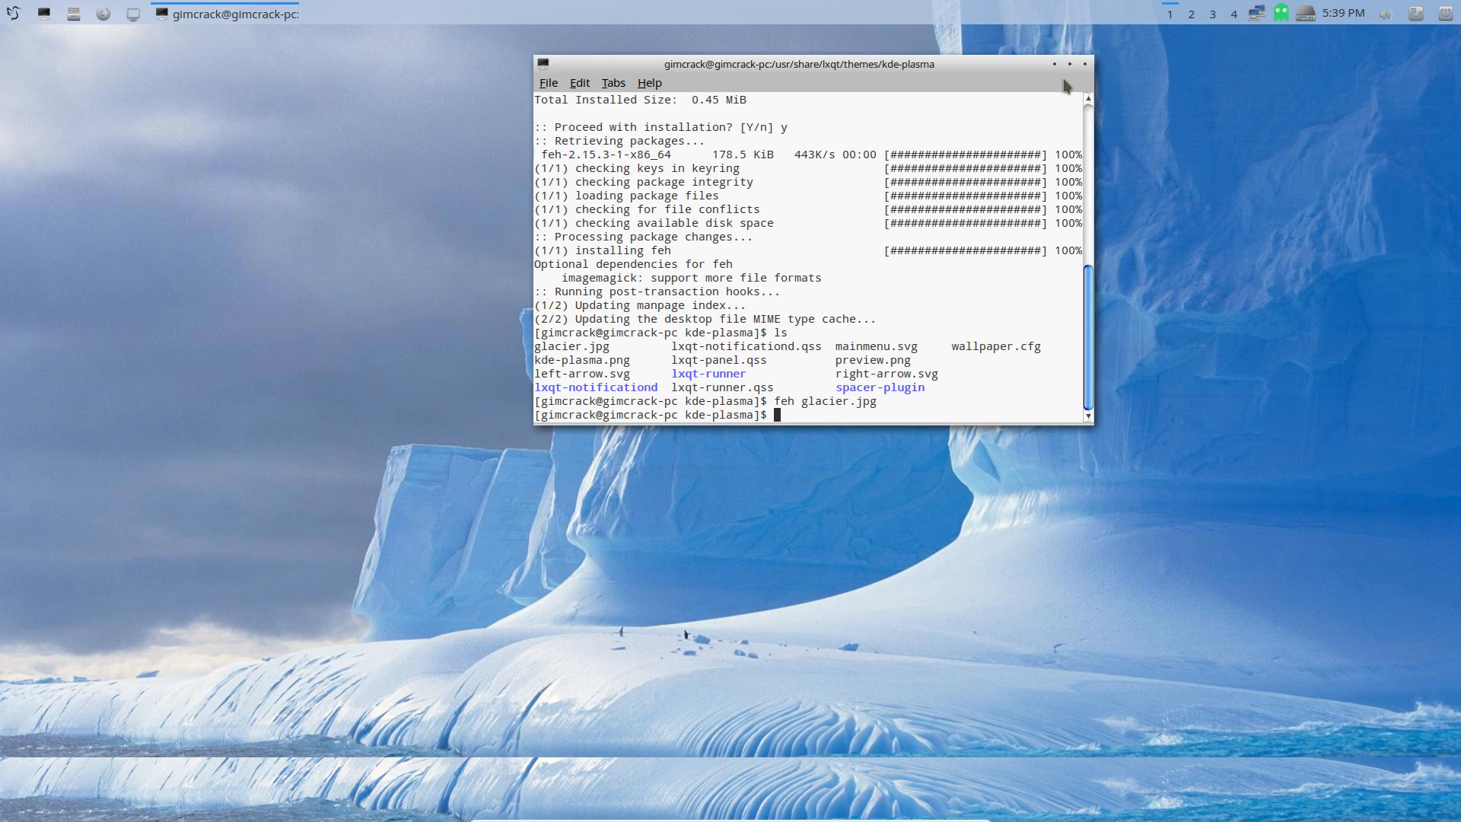
pyautogui.click(1088, 67)
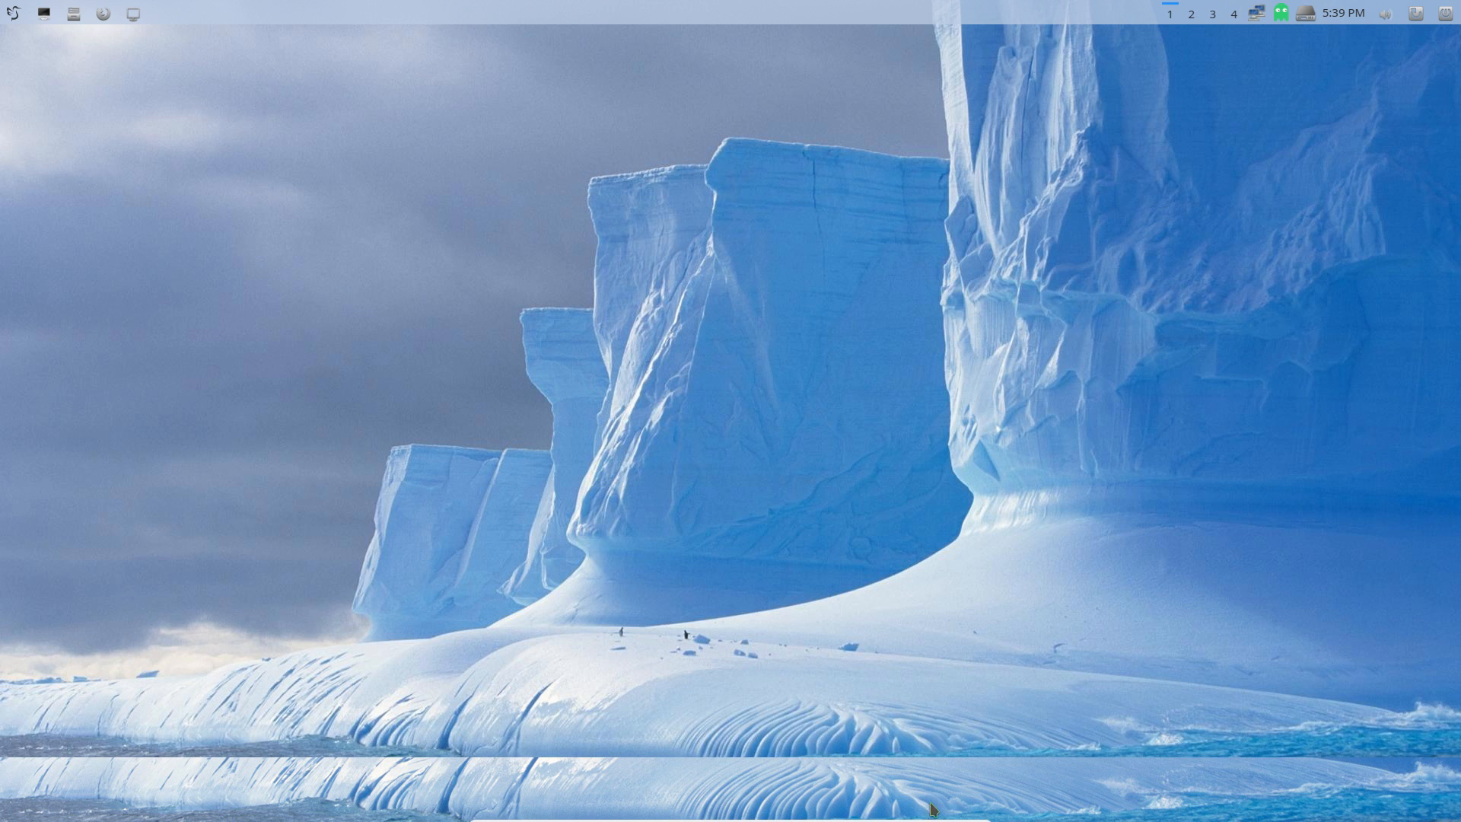
pyautogui.click(12, 14)
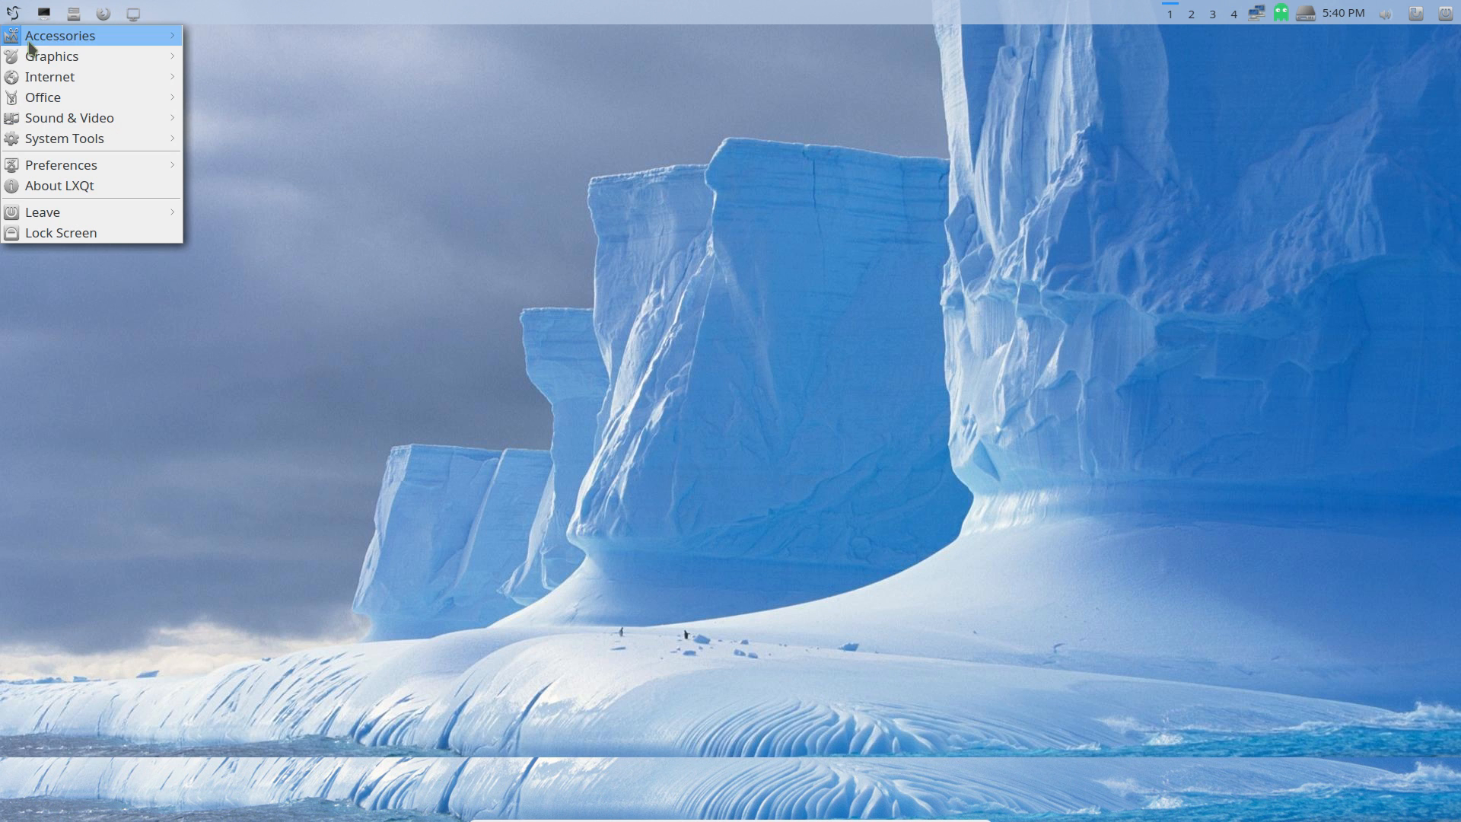
pyautogui.moveTo(43, 101)
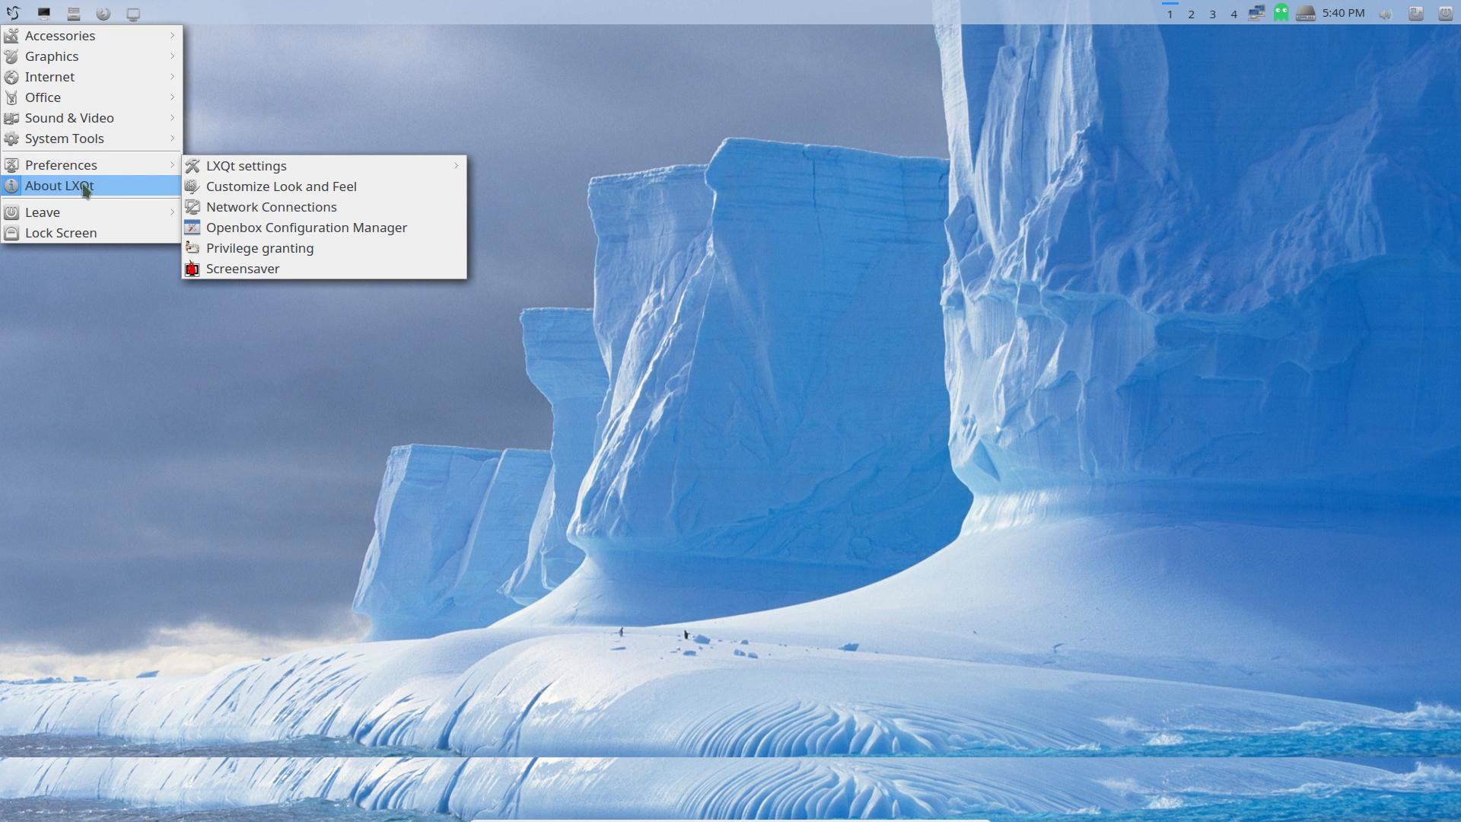
pyautogui.moveTo(152, 138)
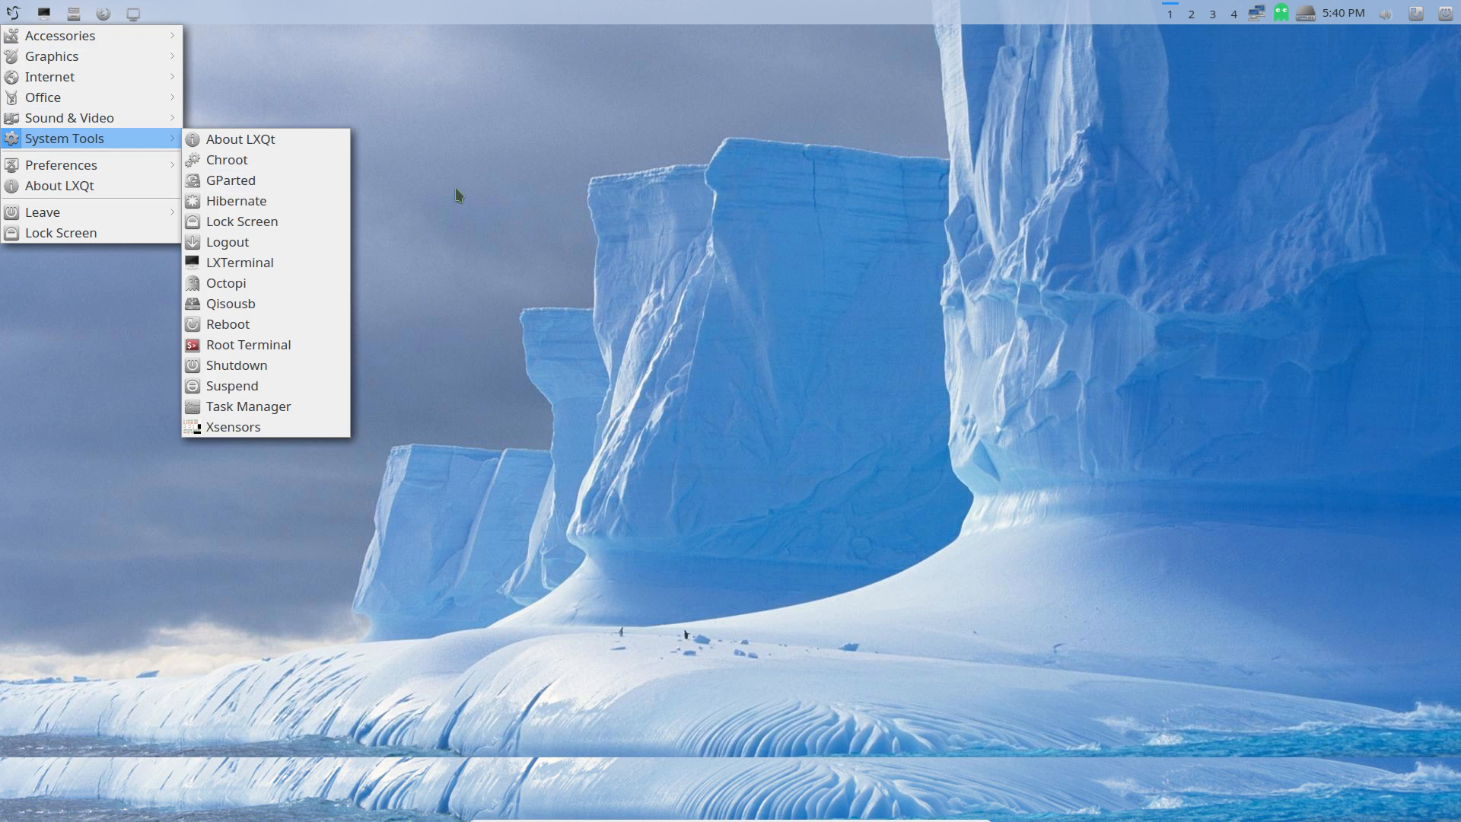
pyautogui.click(693, 213)
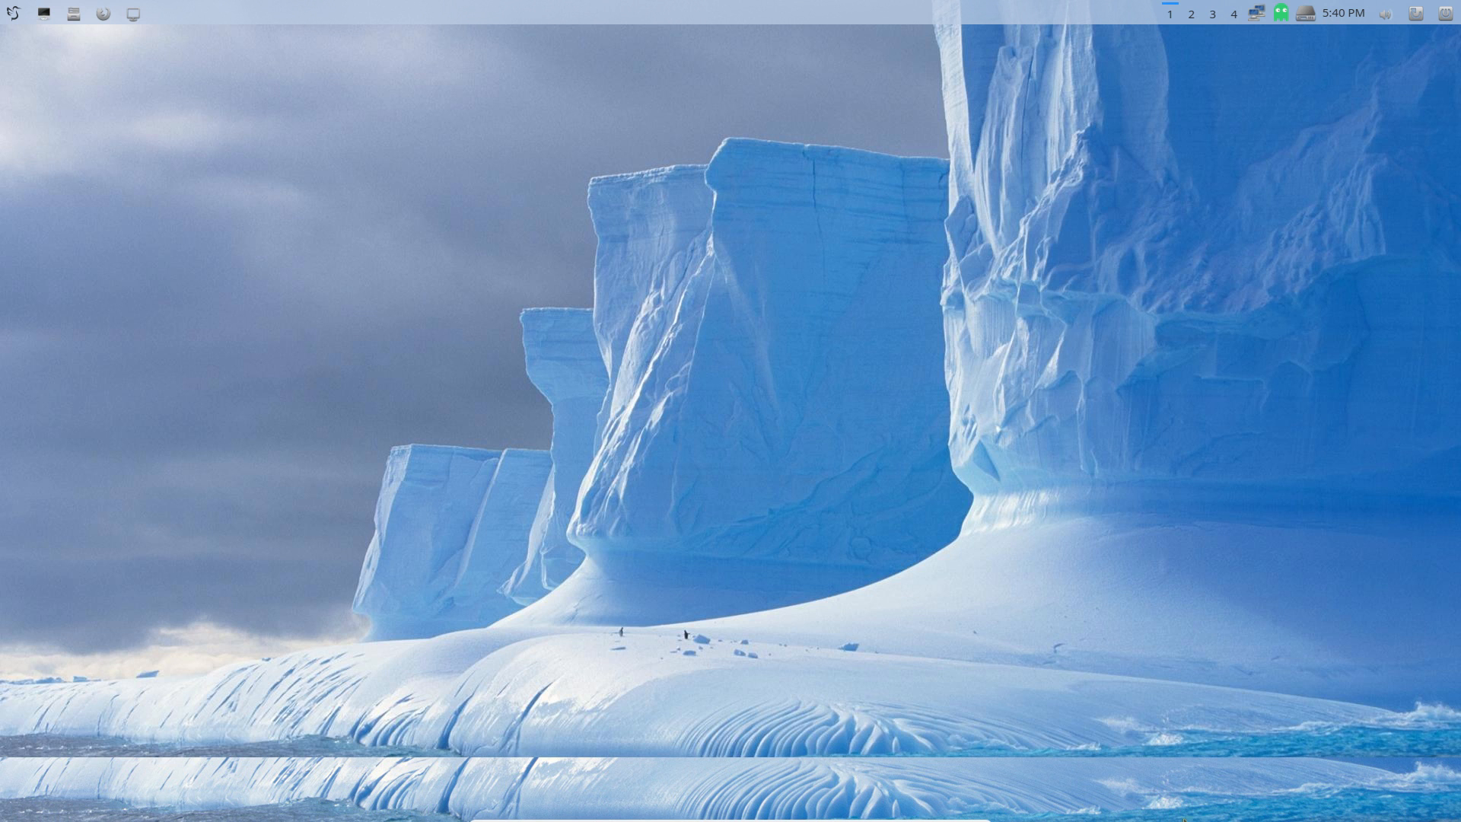
pyautogui.rightClick(446, 229)
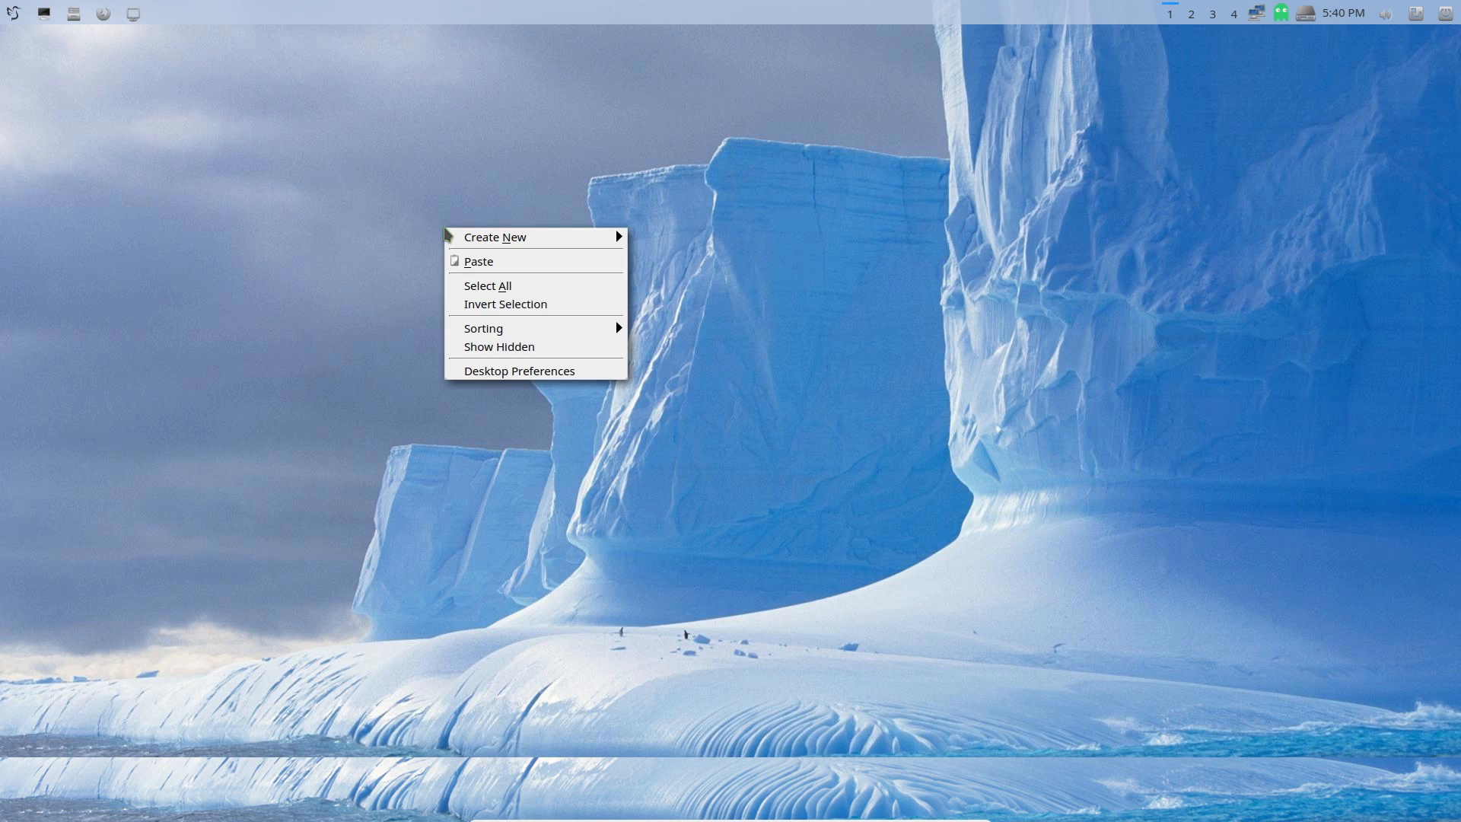
pyautogui.click(354, 186)
# Step: Minimize the full-screen Manjaro LXQt 16.04 virtual machine and the VirtualBox Manager window to return to the host desktop
pyautogui.moveTo(858, 816)
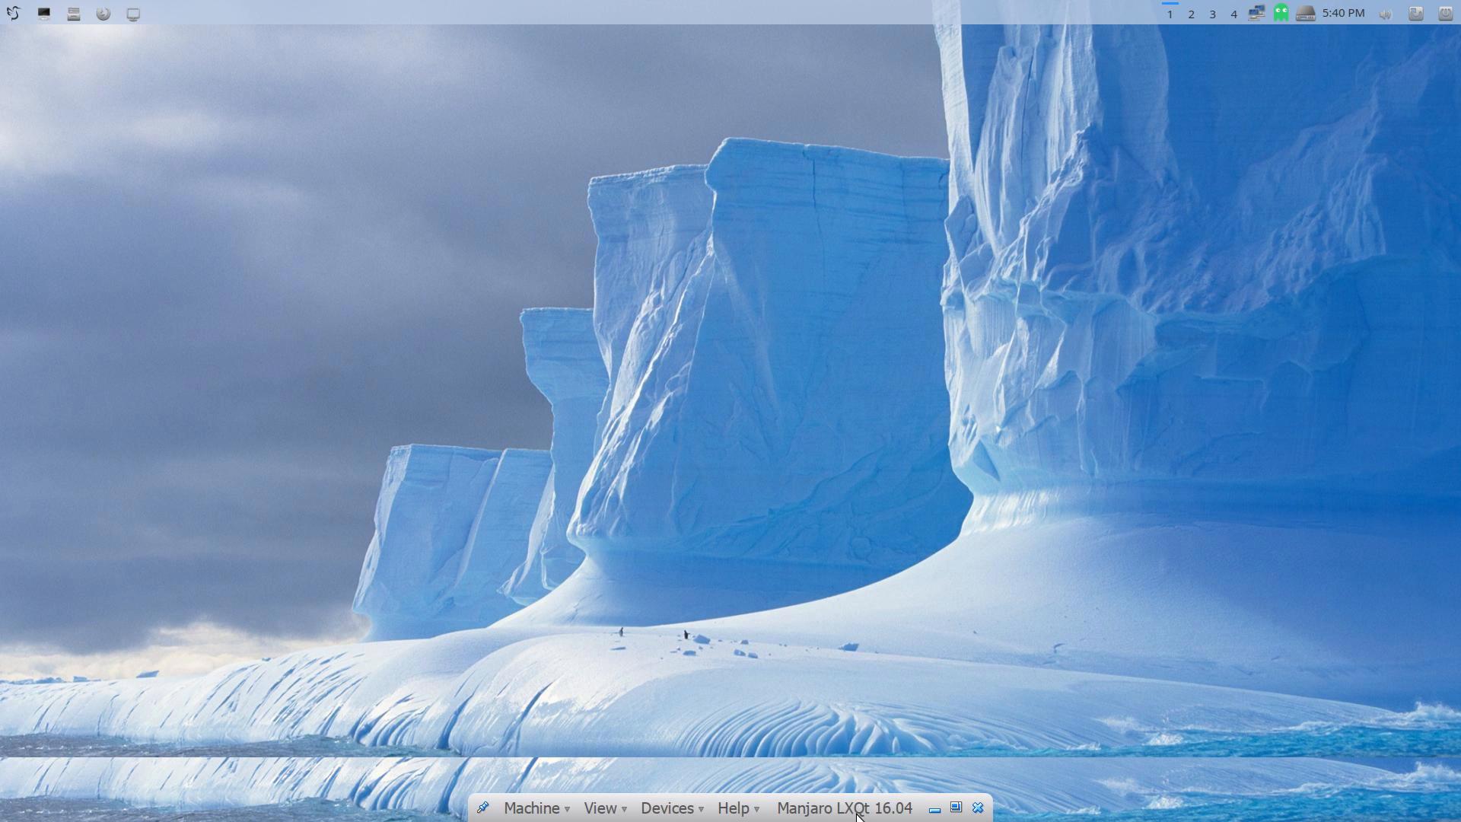
pyautogui.click(934, 808)
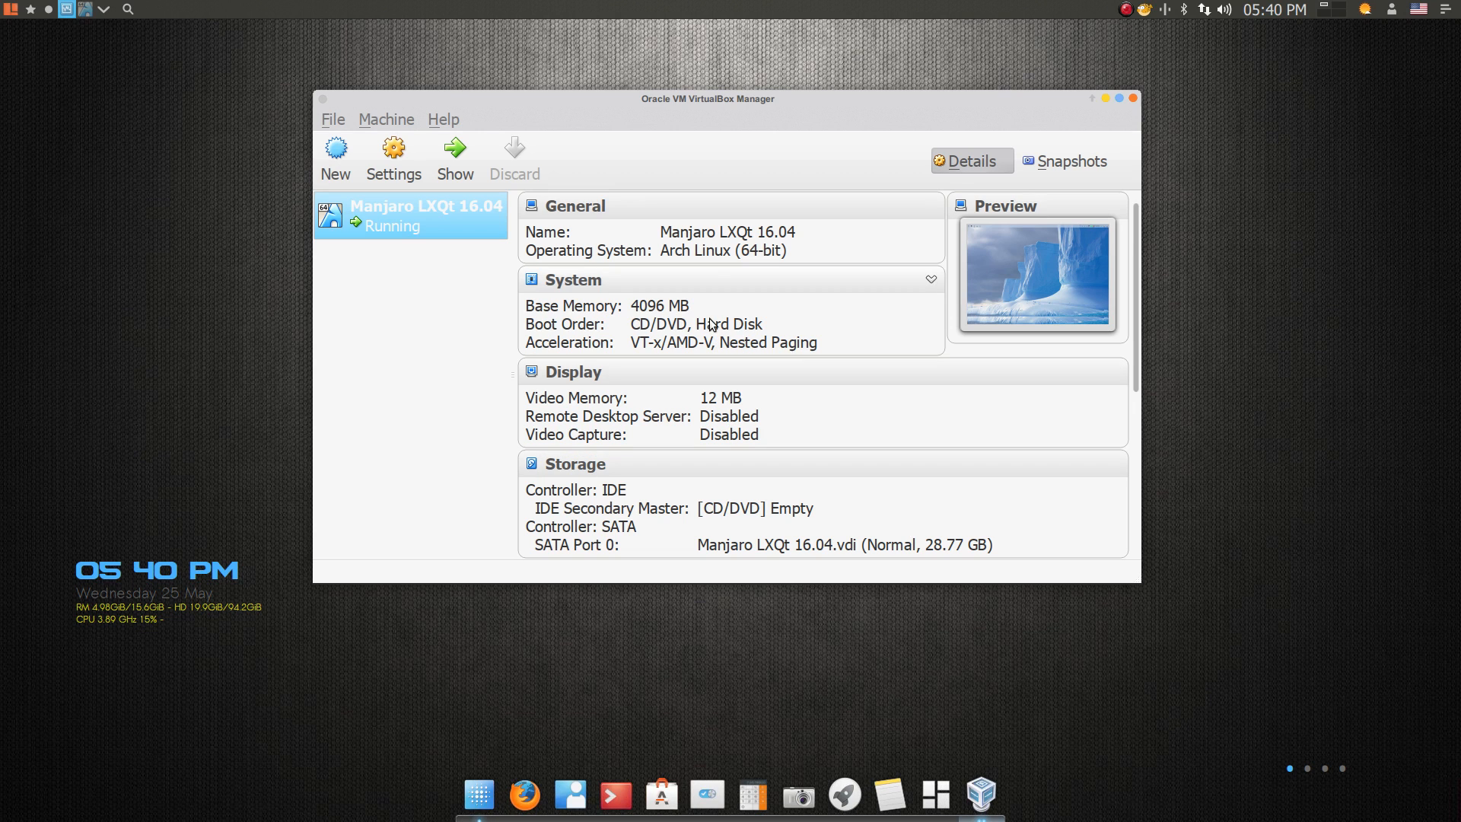
pyautogui.click(1106, 99)
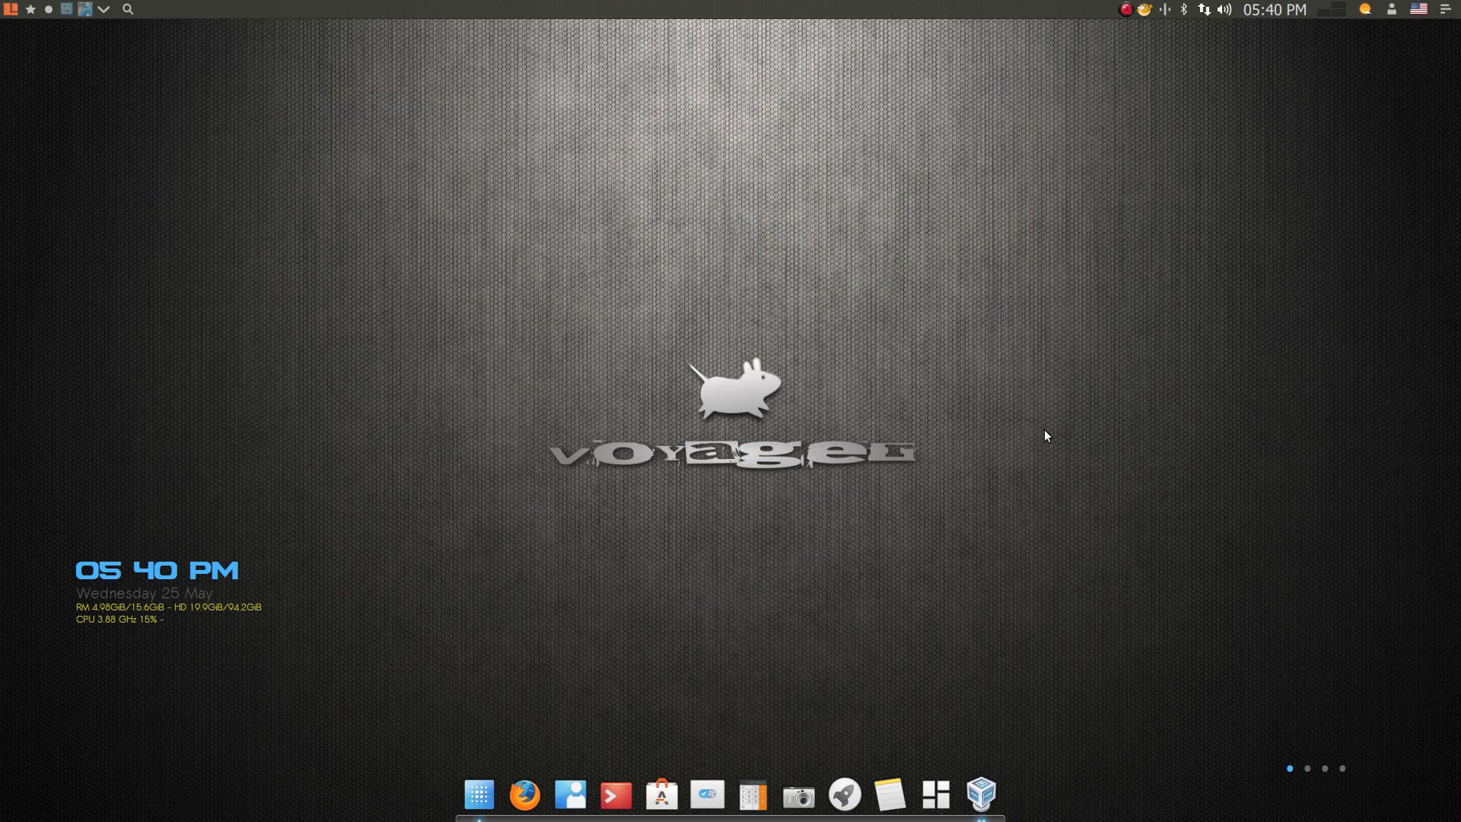
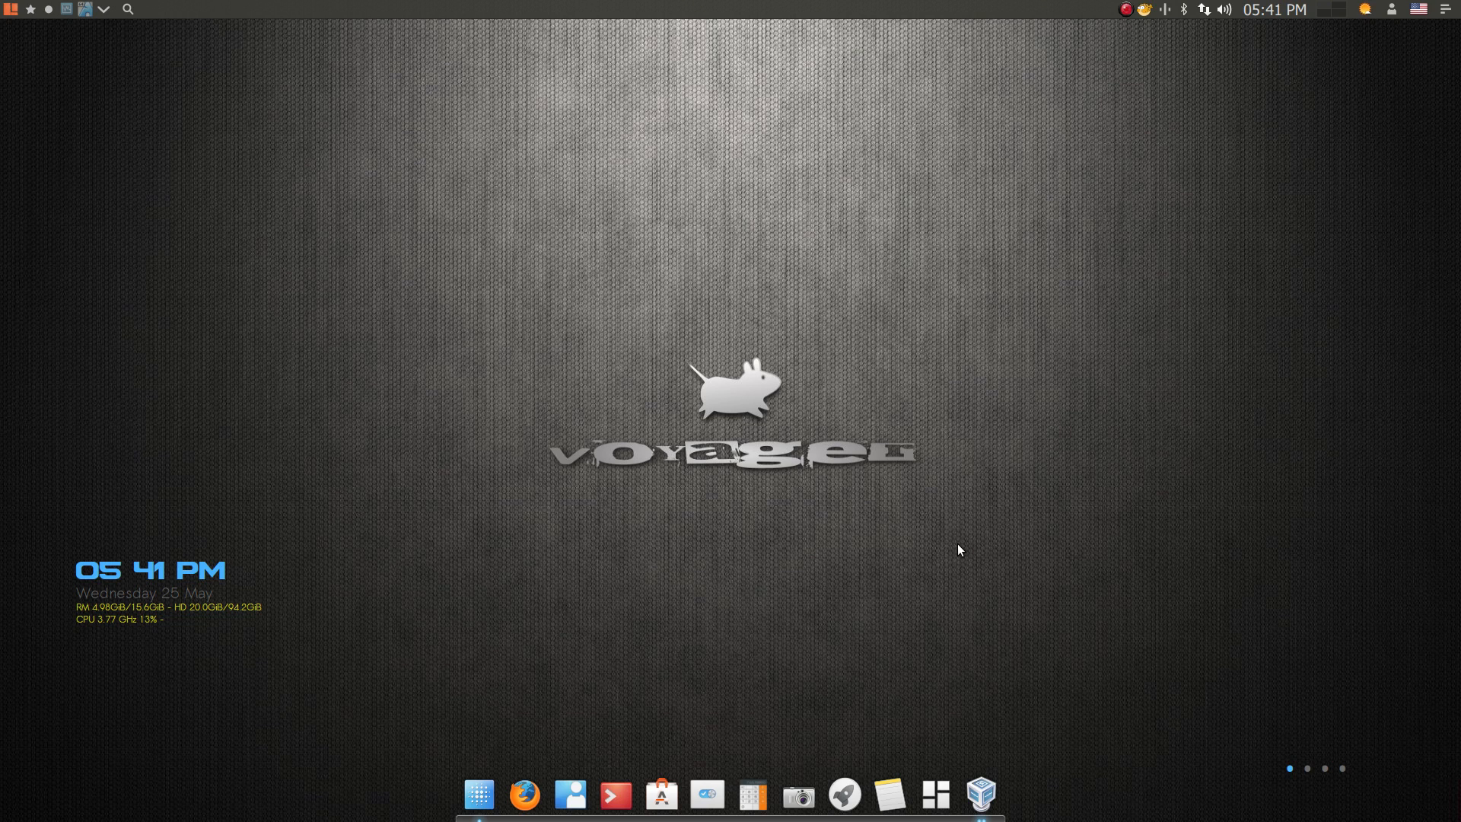
pyautogui.click(1127, 11)
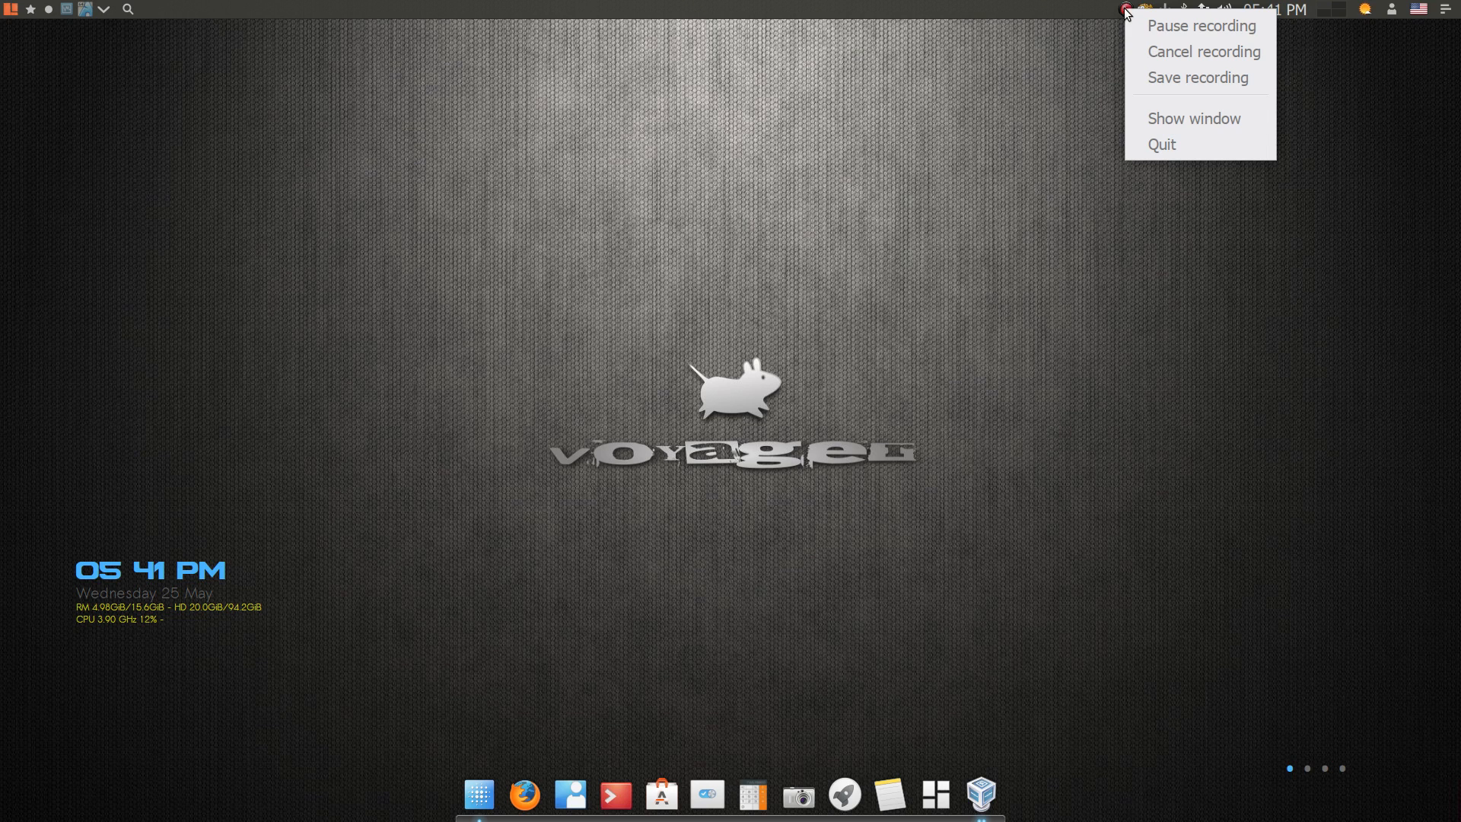